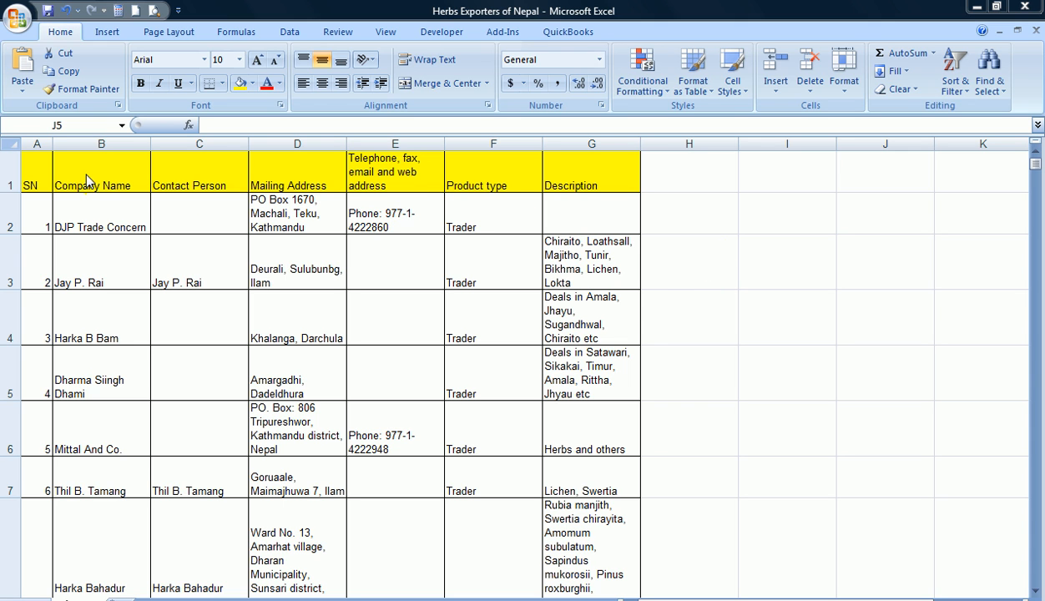
Examine the header cells in row 1 from SN to Description and dismiss the Windows color scheme prompt
left_click(35, 184)
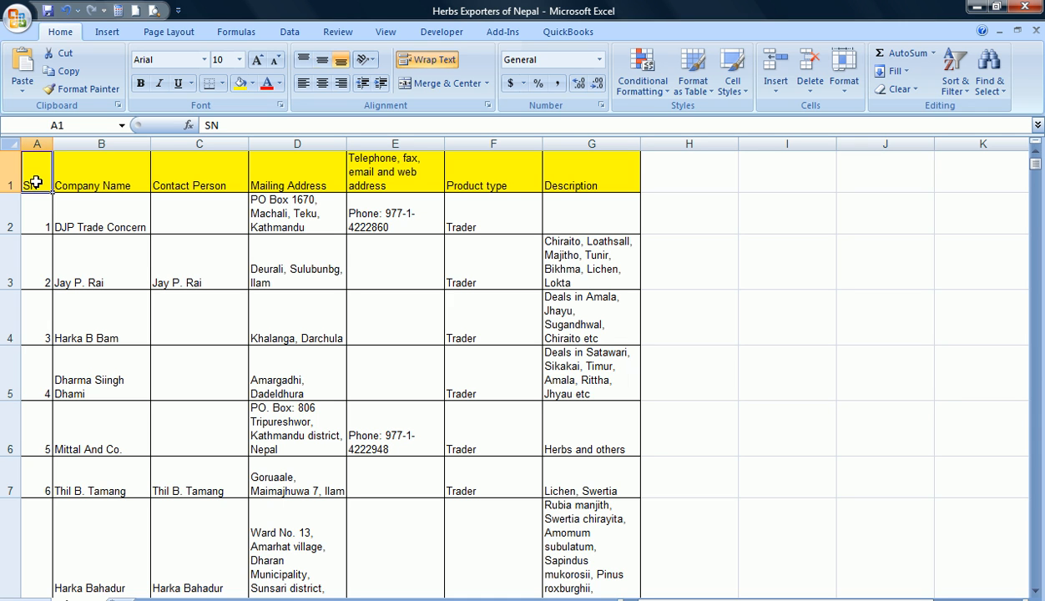
left_click(97, 174)
left_click(189, 181)
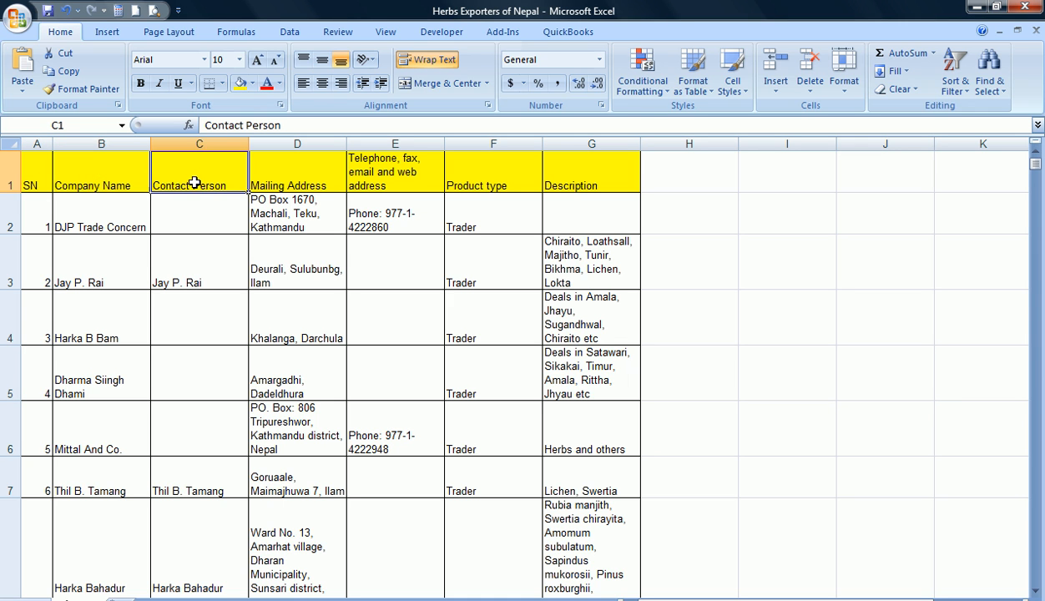
left_click(303, 177)
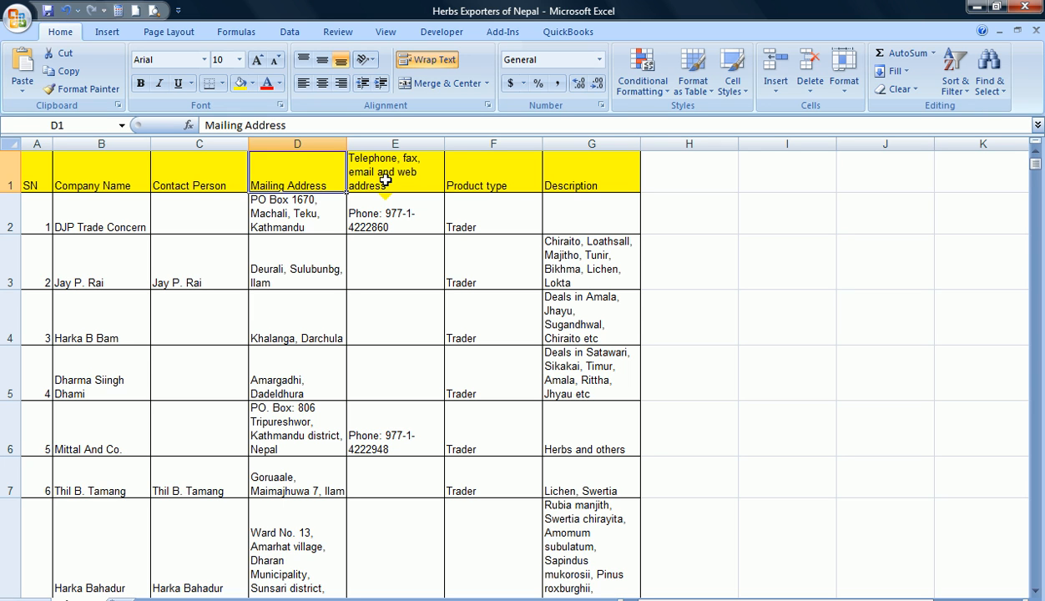
left_click(496, 192)
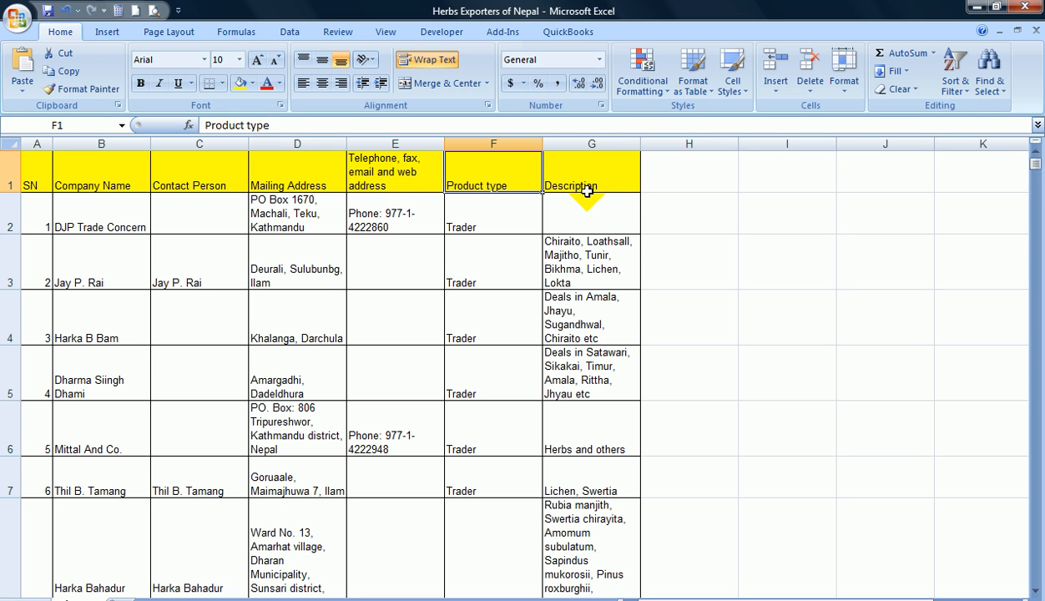
left_click(588, 189)
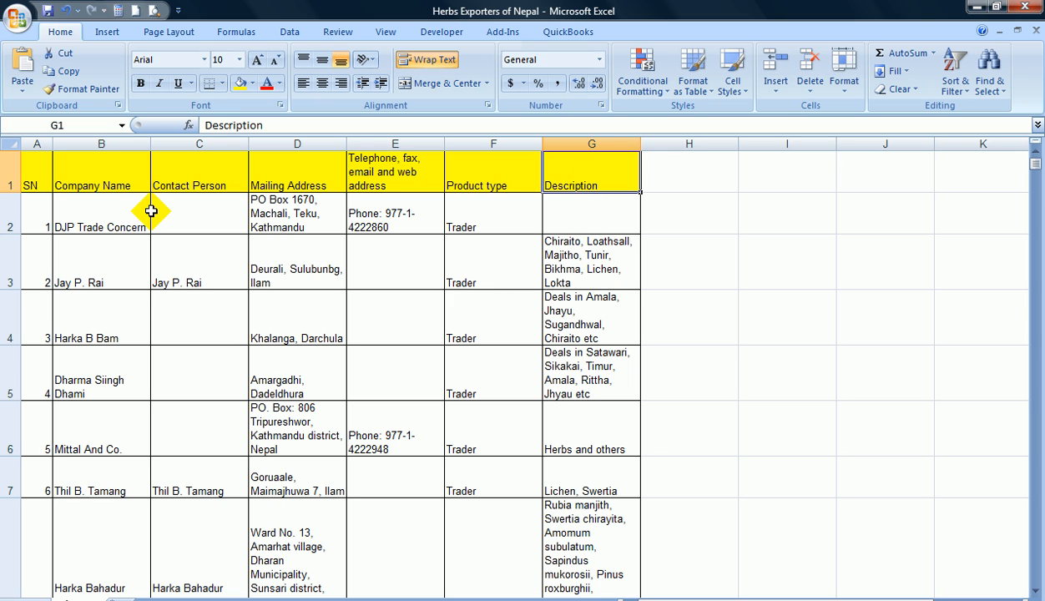
left_click_drag(37, 167, 553, 181)
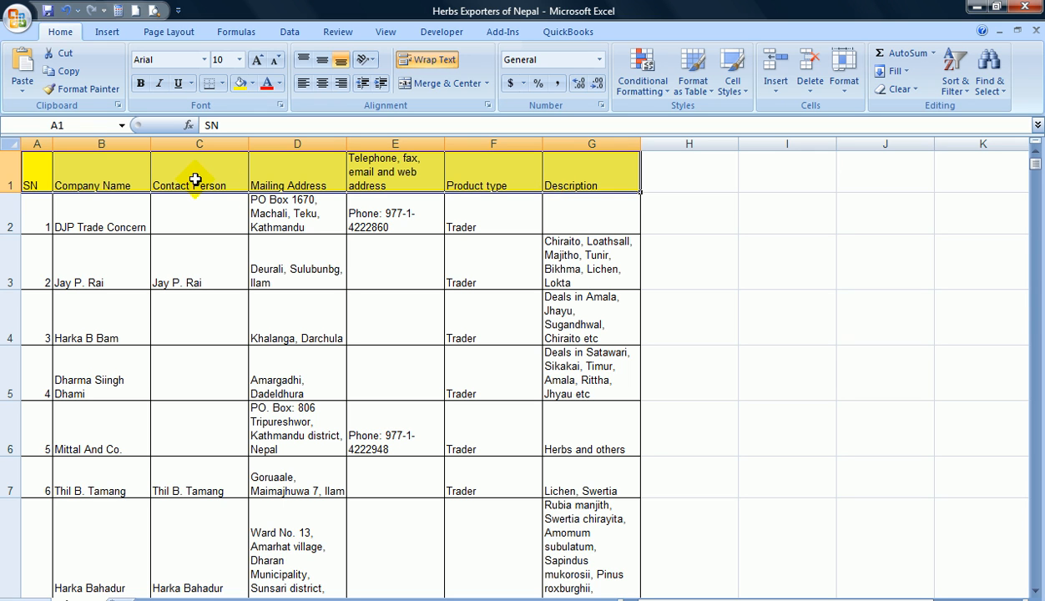
left_click(33, 167)
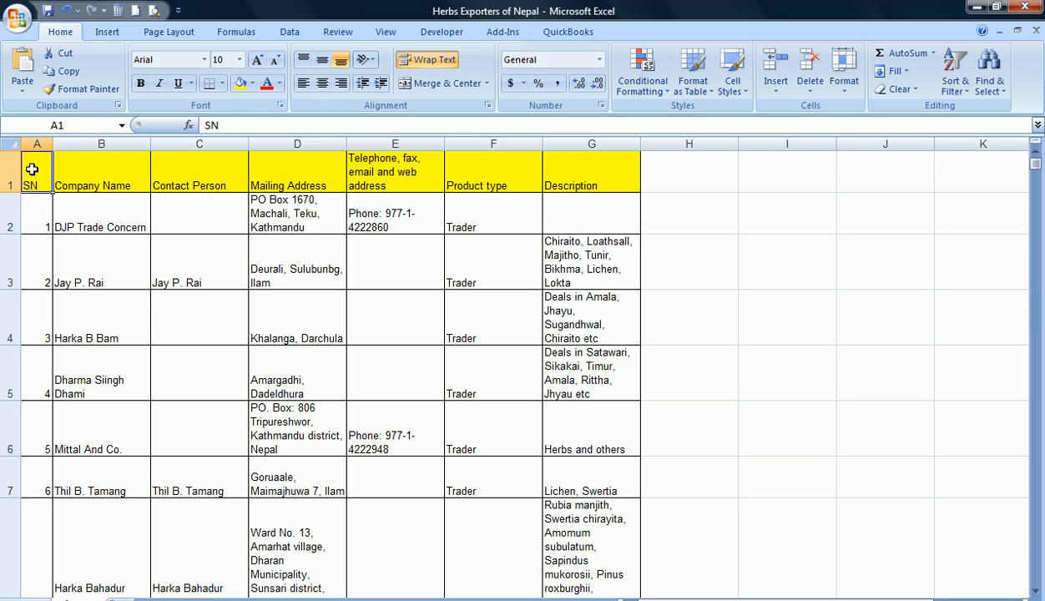
left_click(97, 184)
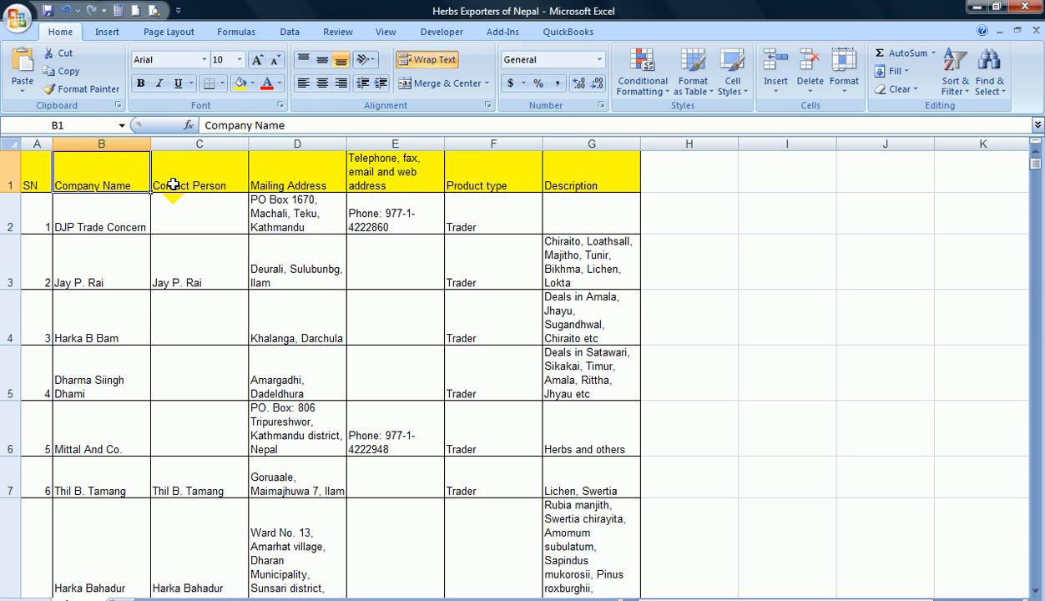
left_click(173, 184)
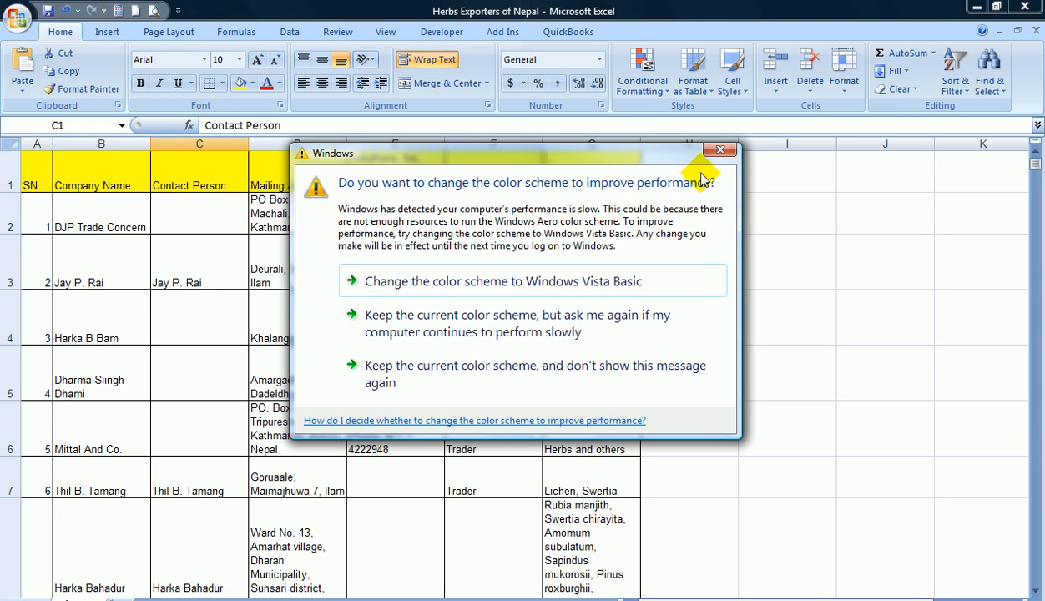
left_click(721, 150)
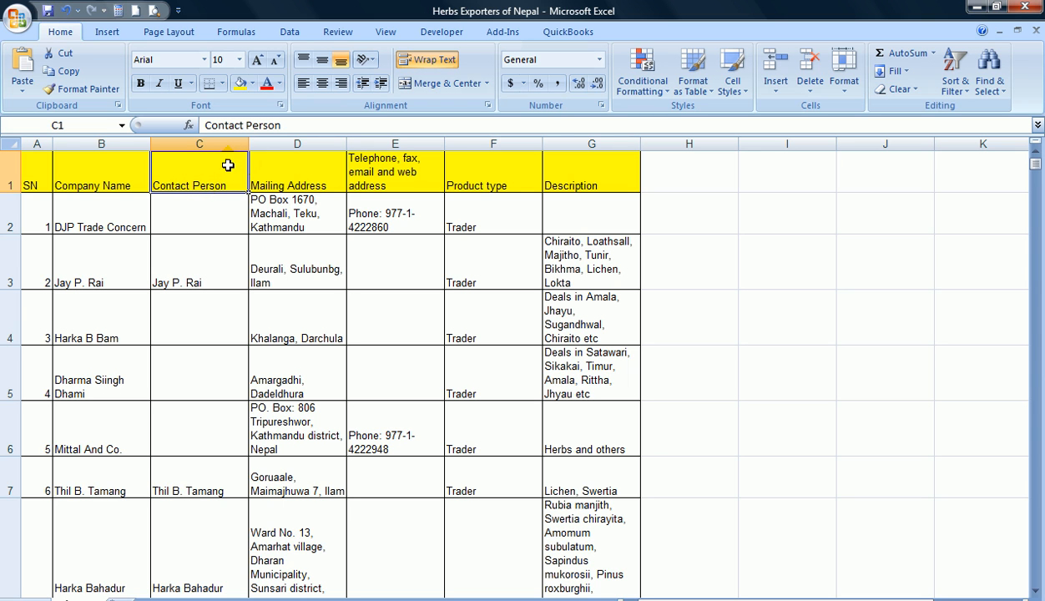
Insert four blank columns between Contact Person and Mailing Address
left_click_drag(290, 139, 579, 143)
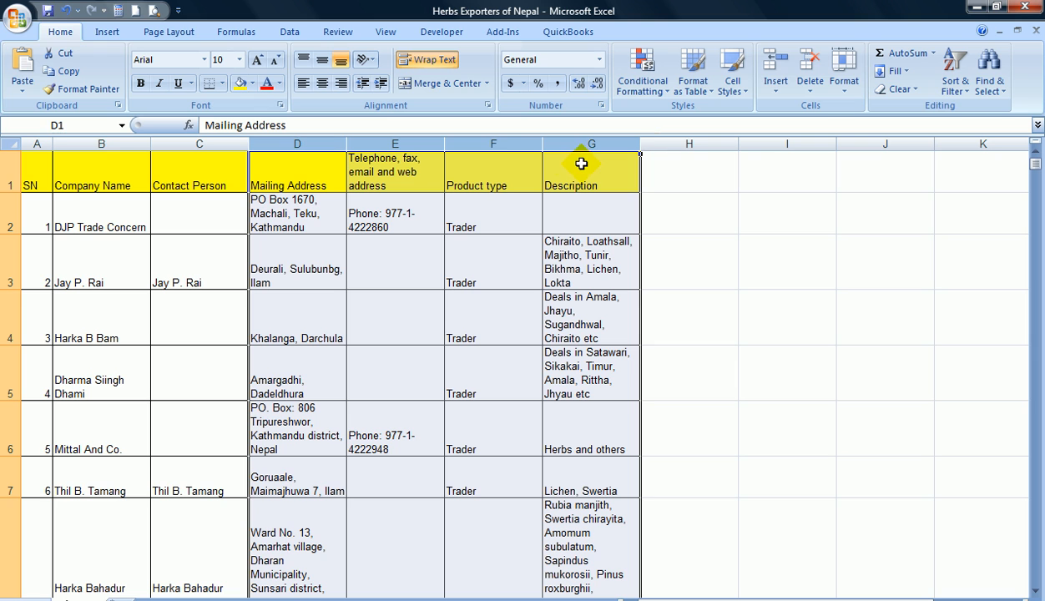
right_click(514, 144)
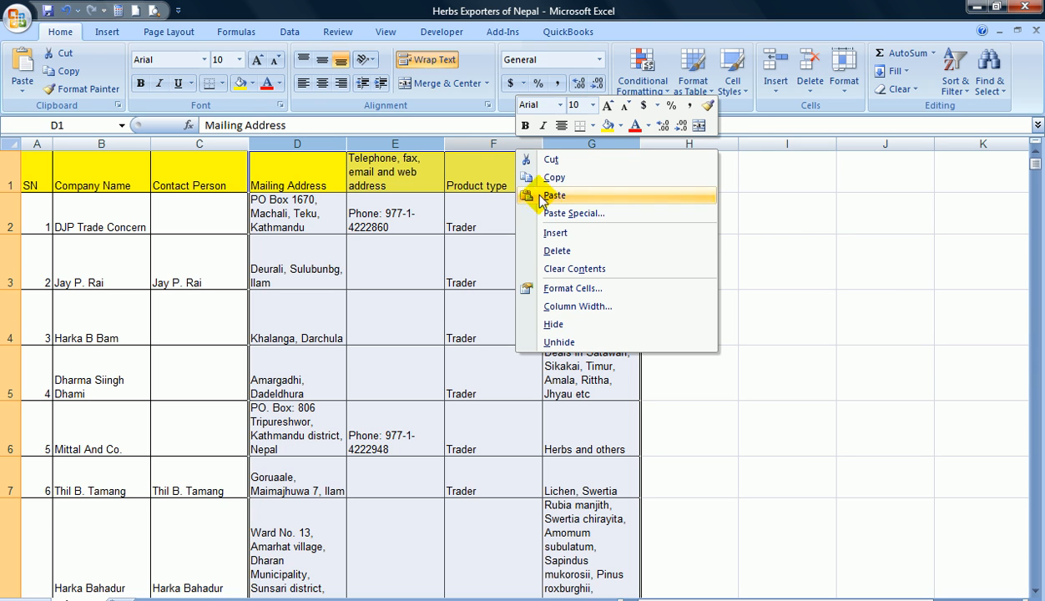
left_click(557, 236)
left_click(448, 249)
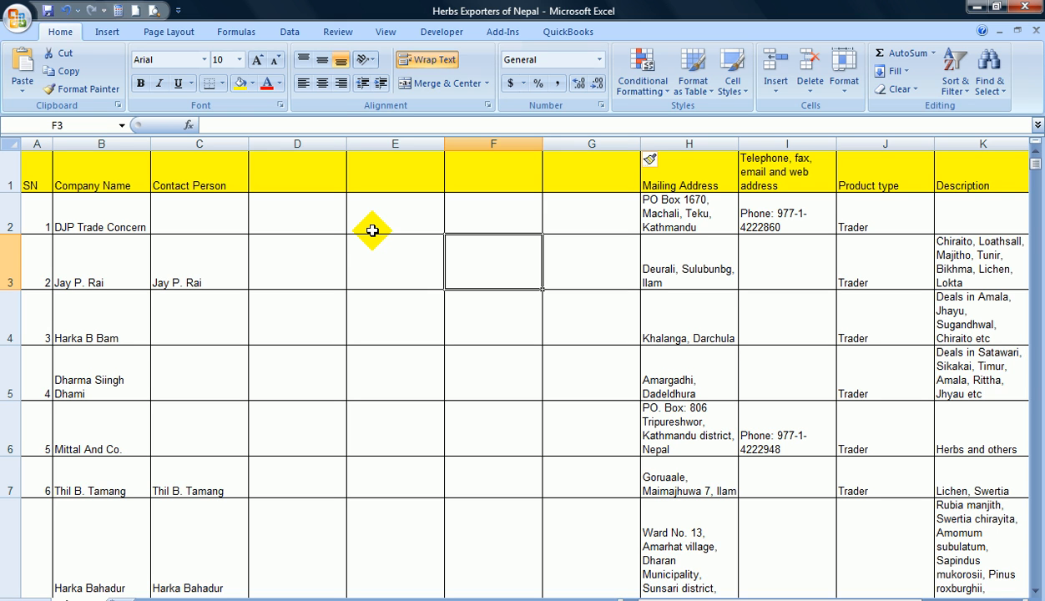
Check the blank header cells D1 to G1 beside Contact Person and dismiss the Windows color scheme prompt
left_click(185, 189)
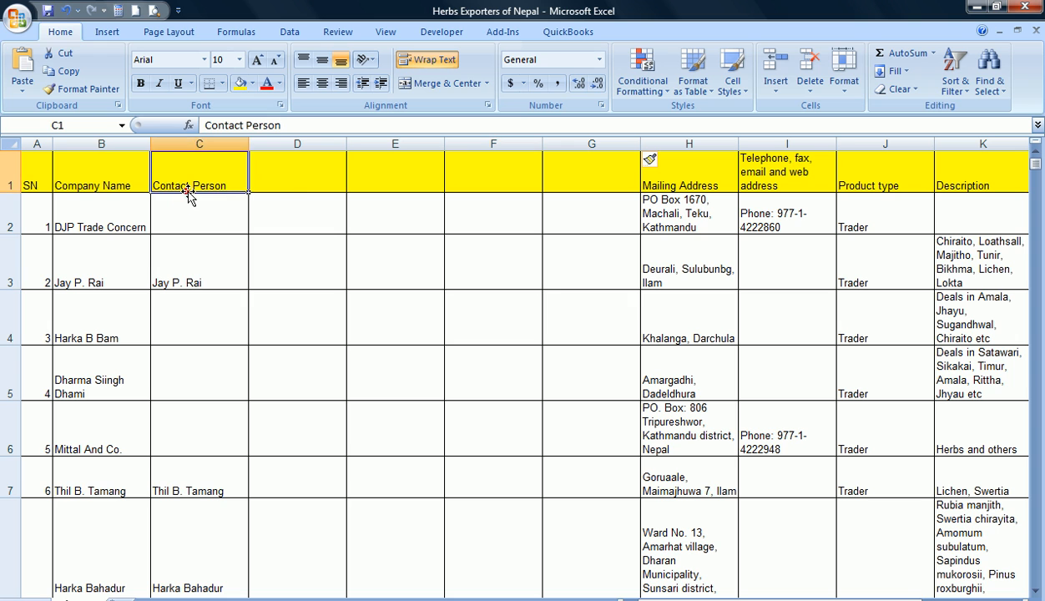
left_click(291, 177)
left_click(374, 177)
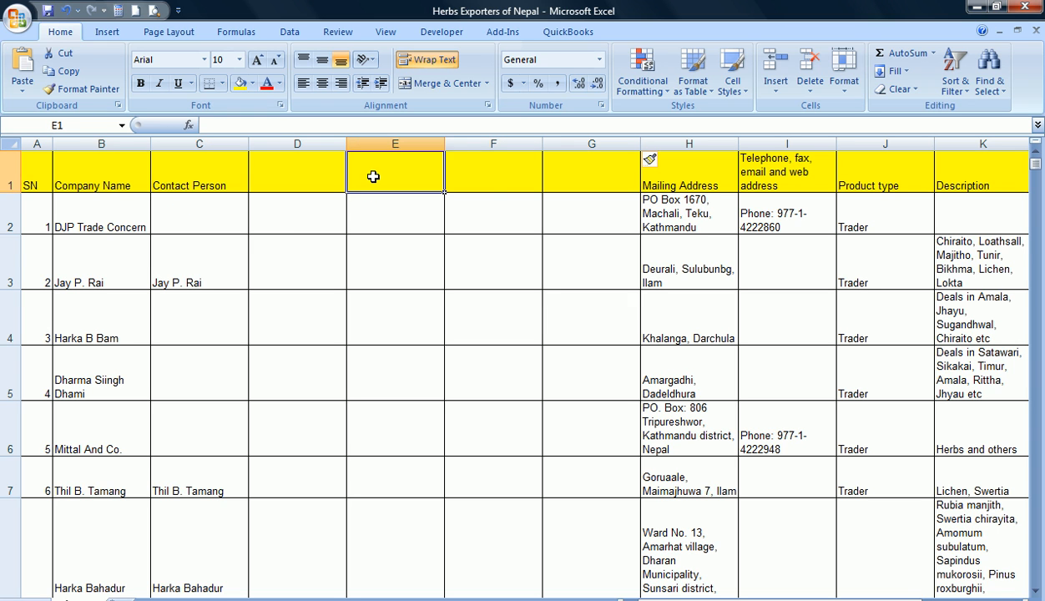
key("F2")
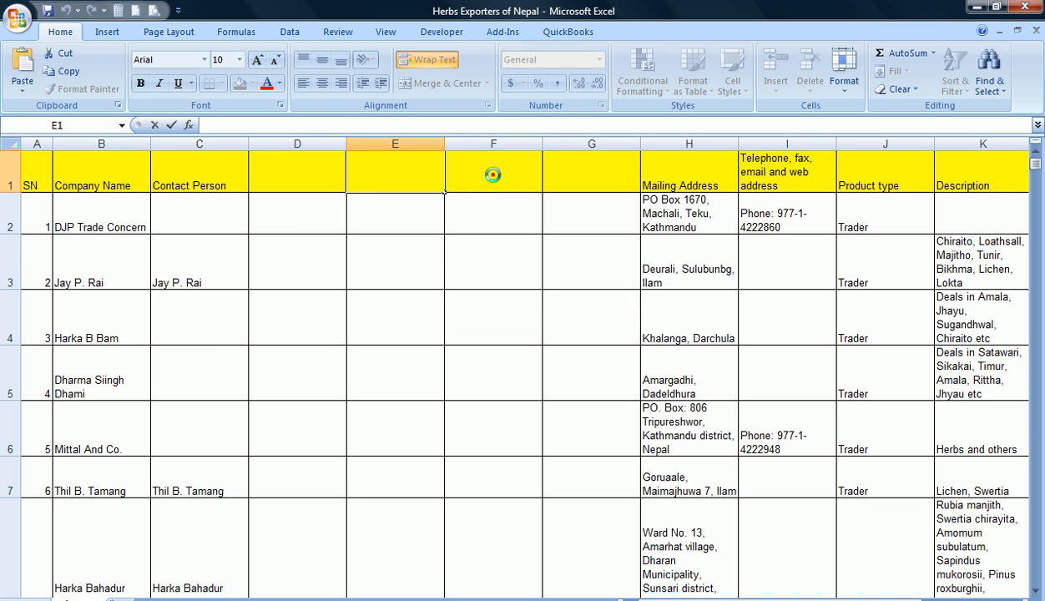
left_click(493, 174)
left_click(599, 173)
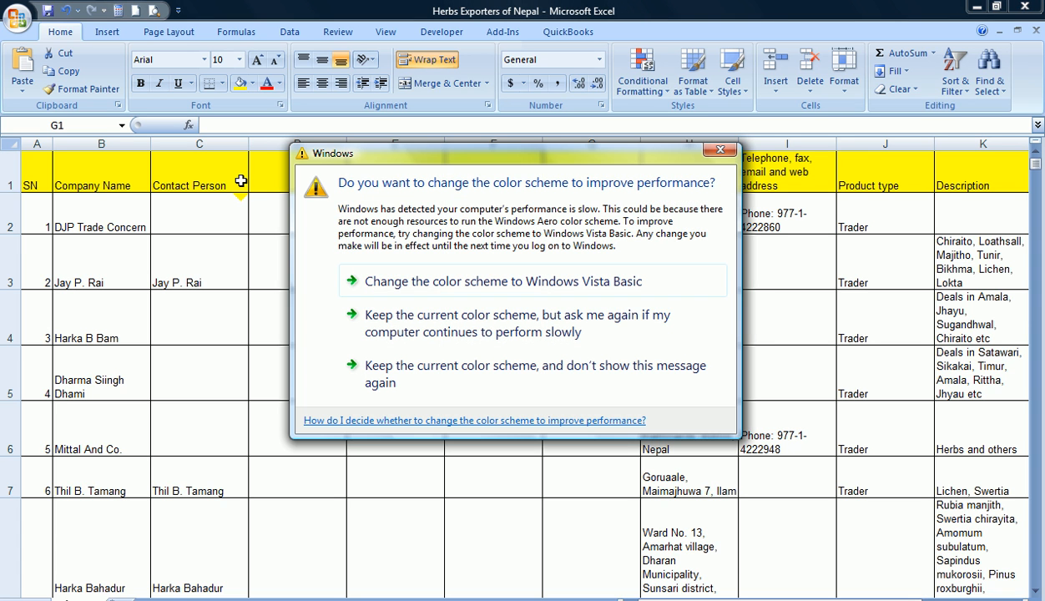
left_click(719, 151)
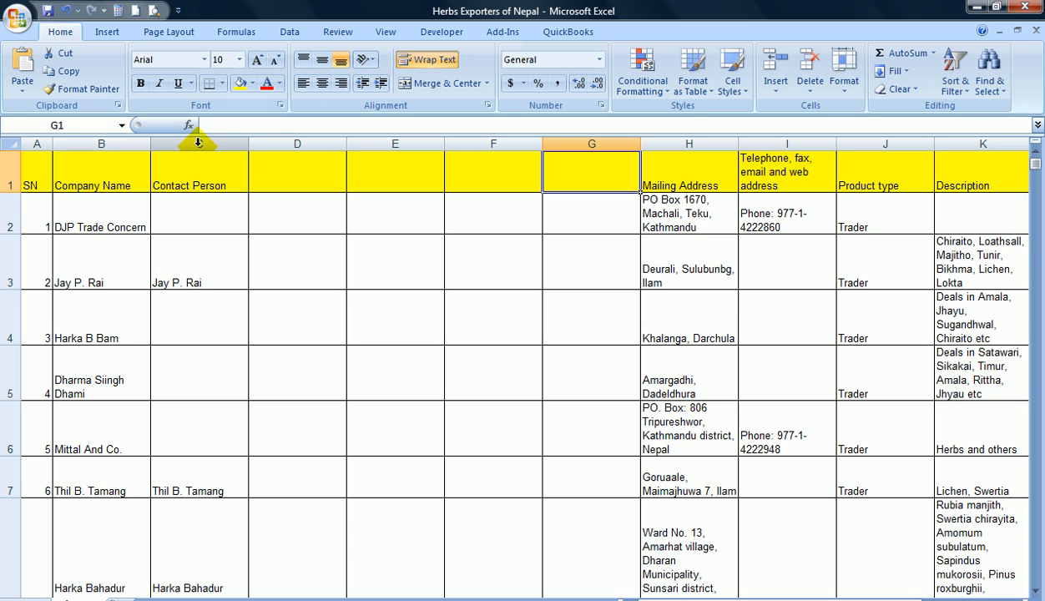
Start Text to Columns on the Contact Person column with the data type Delimited
left_click(199, 143)
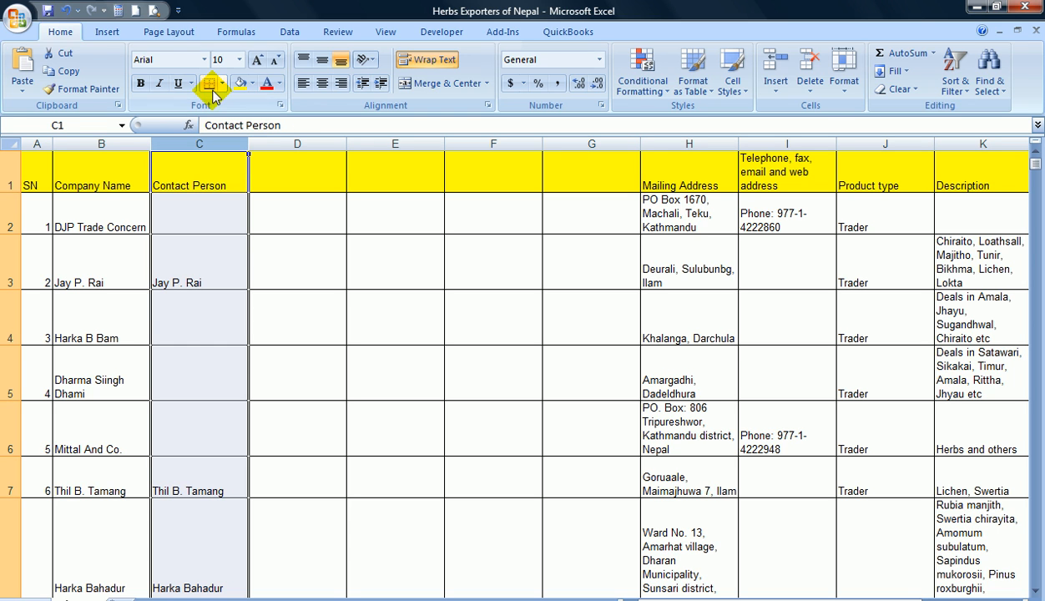
left_click(289, 33)
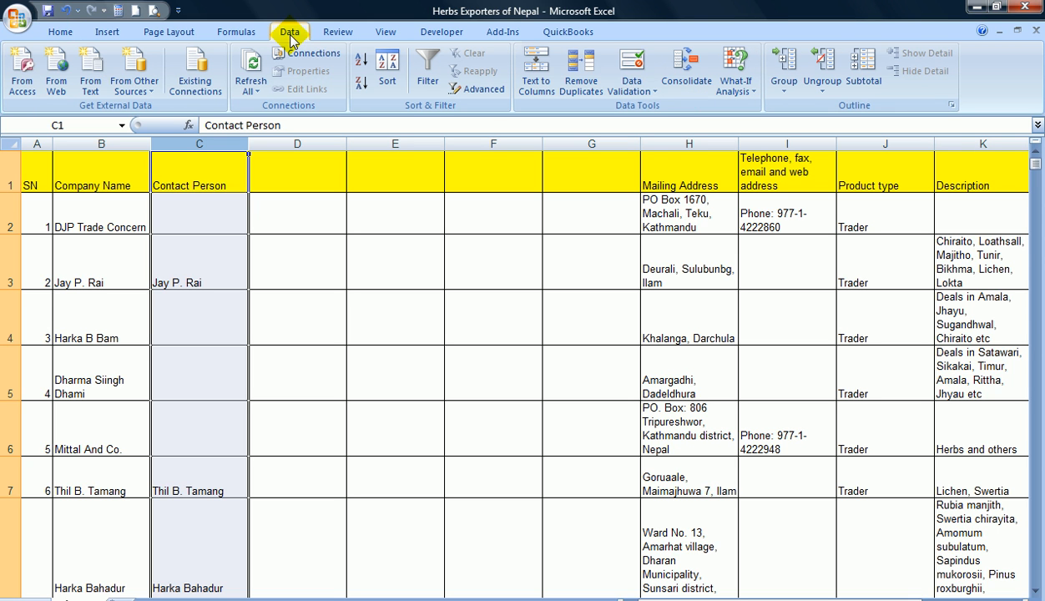
left_click(543, 93)
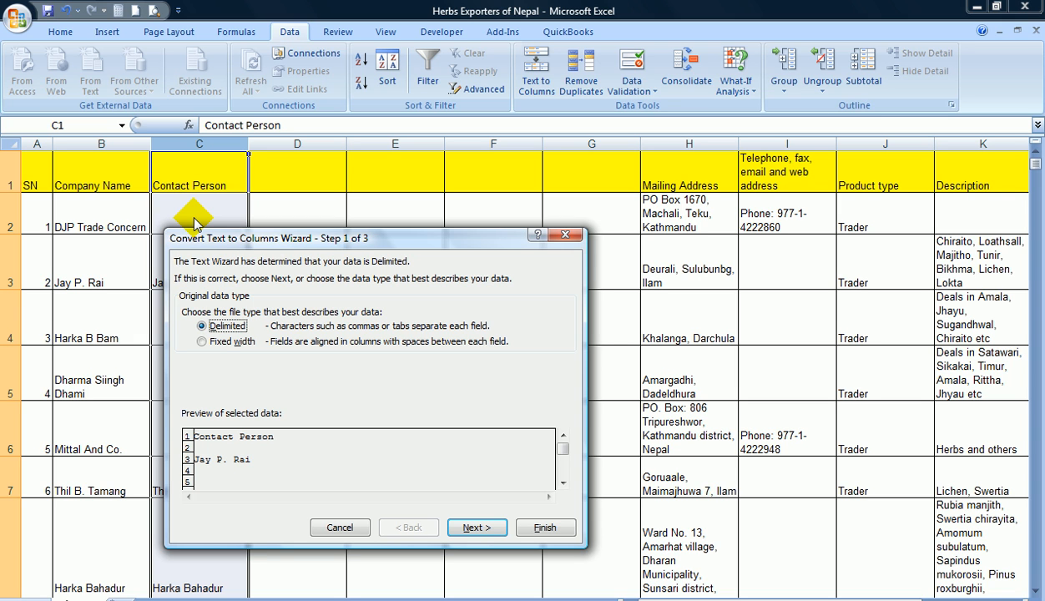
left_click(202, 343)
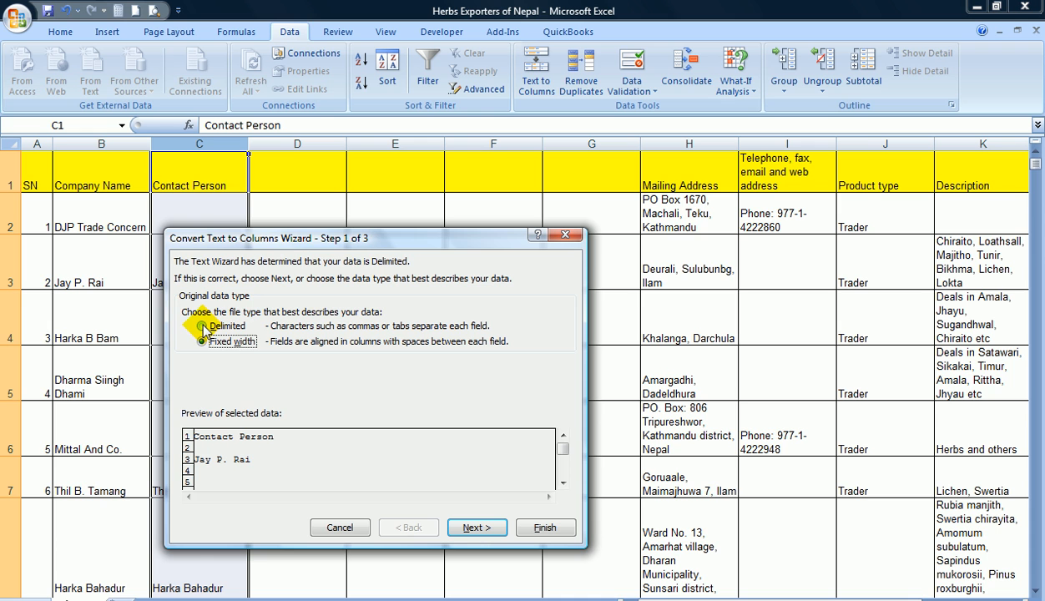
left_click_drag(332, 238, 513, 129)
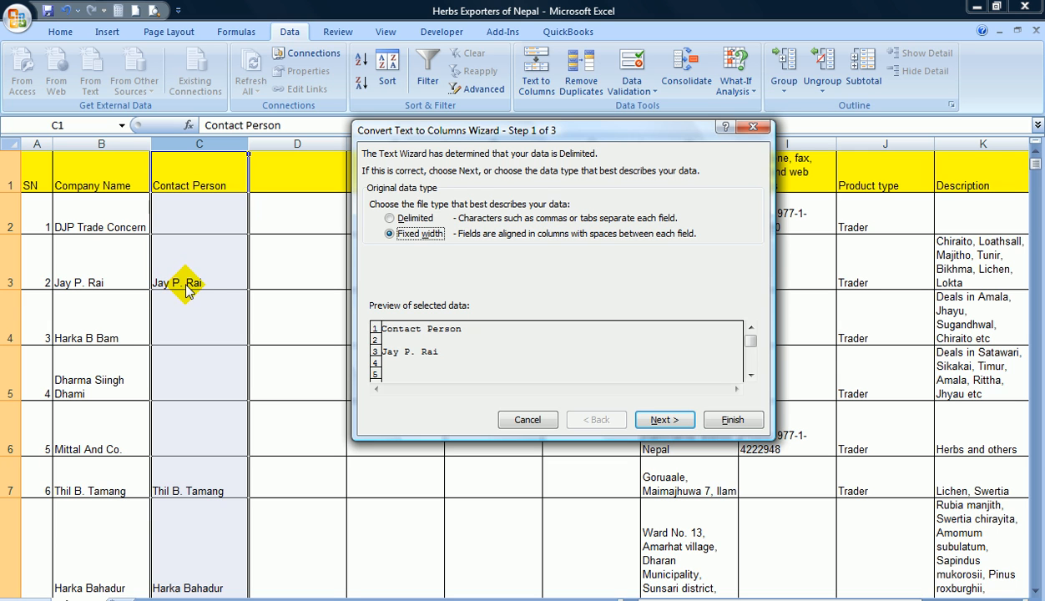
left_click(389, 218)
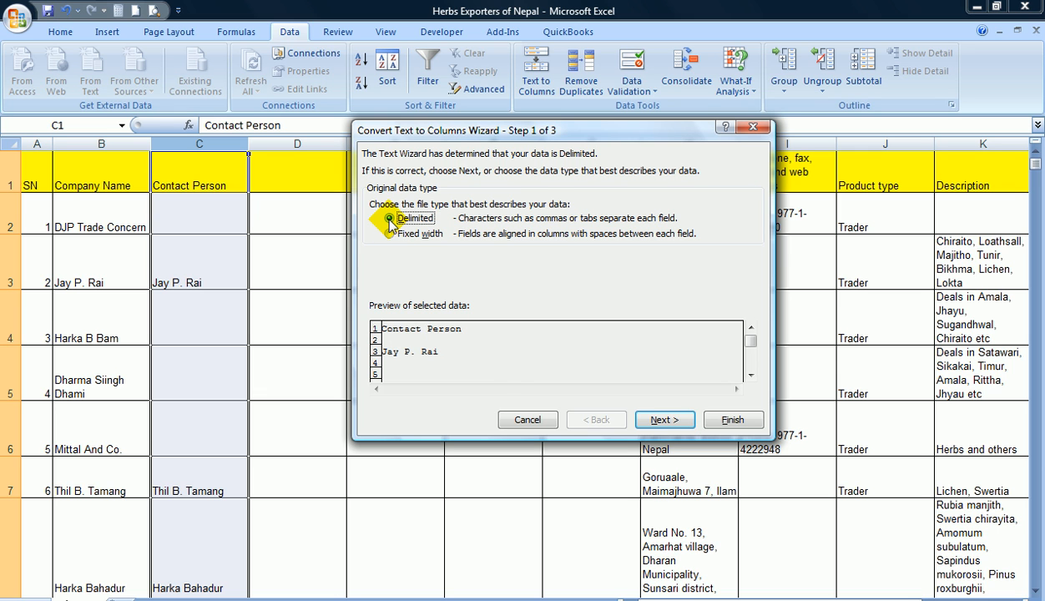
left_click(663, 419)
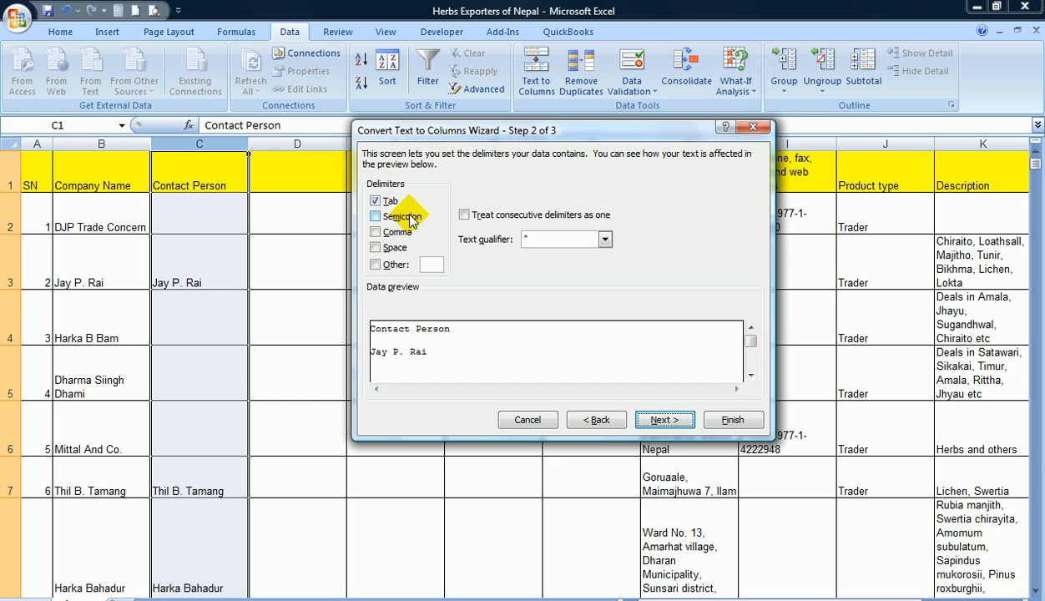
Try to split the Contact Person column with Space as the only delimiter, declining to replace the destination cells
left_click(376, 247)
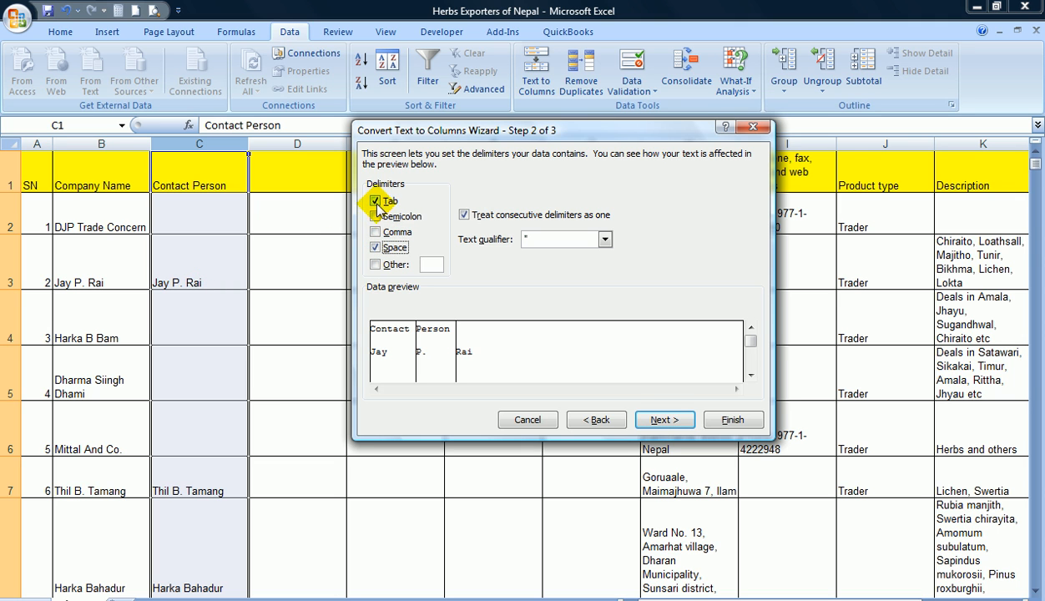
left_click(376, 202)
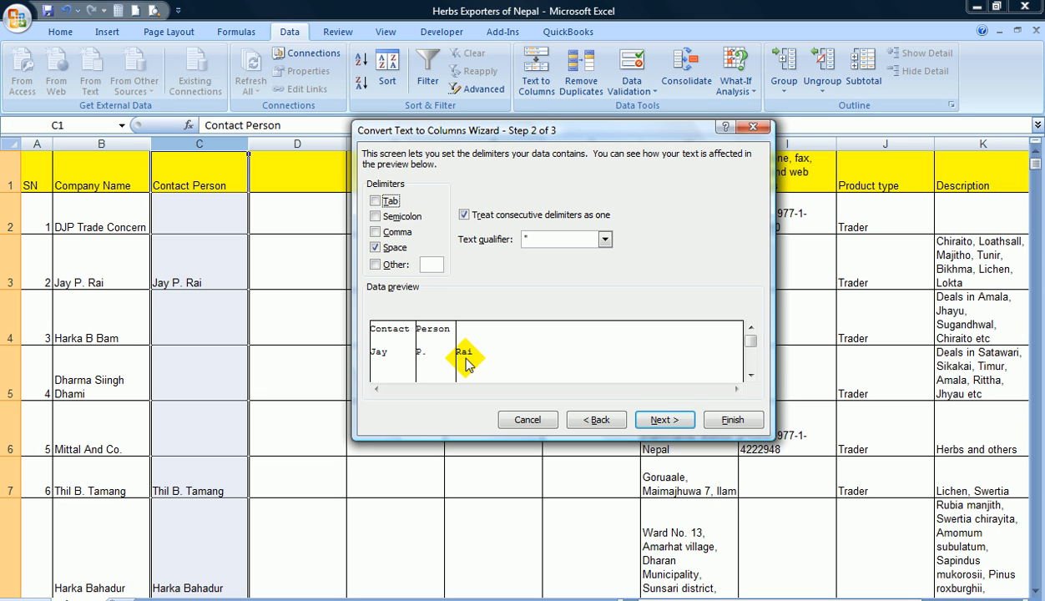
left_click(665, 422)
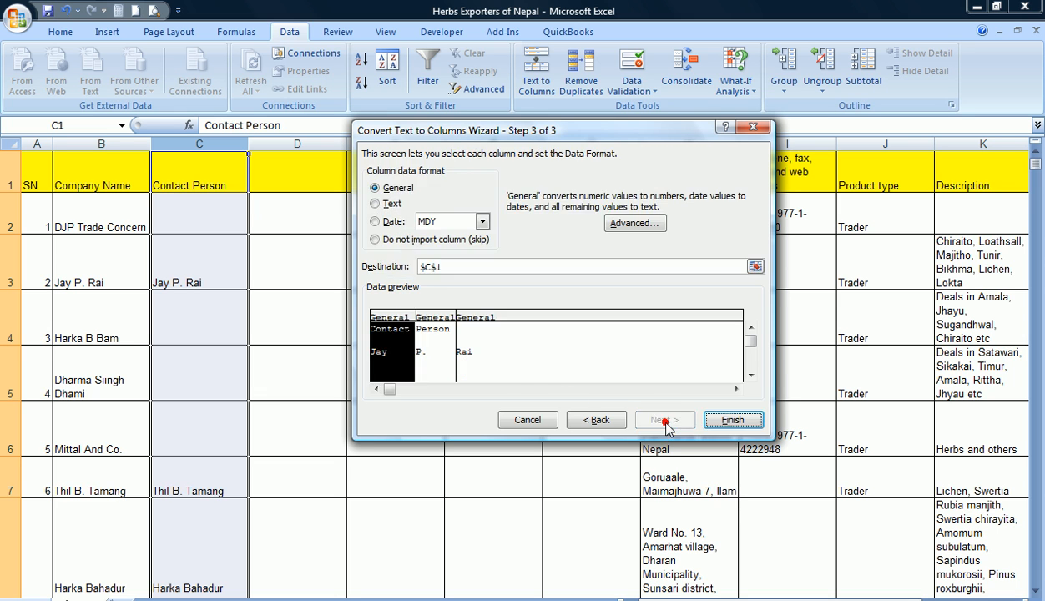
left_click(734, 420)
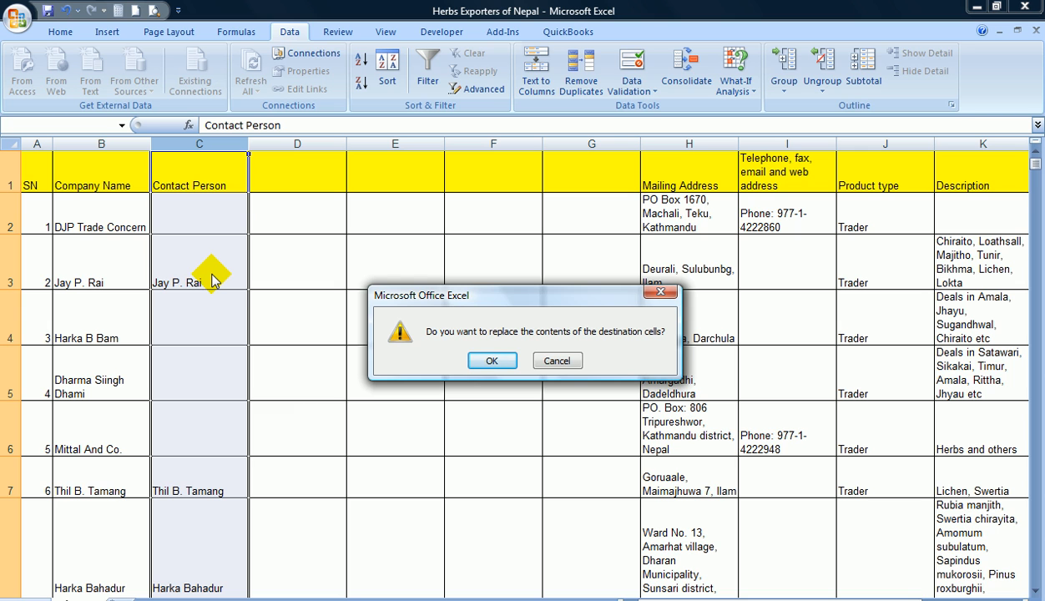
left_click(547, 361)
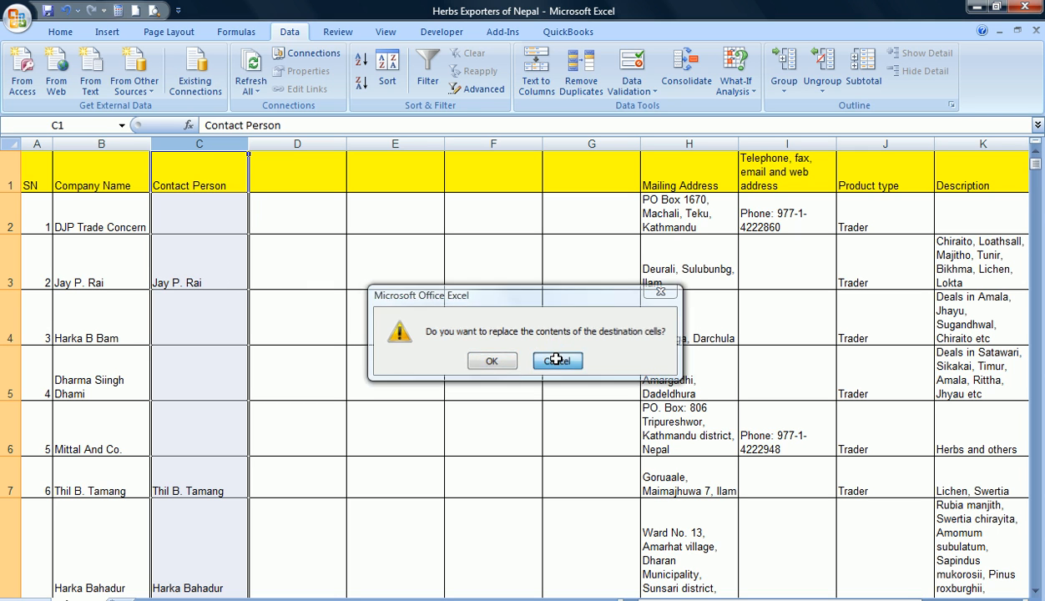
Insert three more blank columns at column G, ahead of the Mailing Address column
left_click(305, 146)
left_click_drag(428, 126, 632, 142)
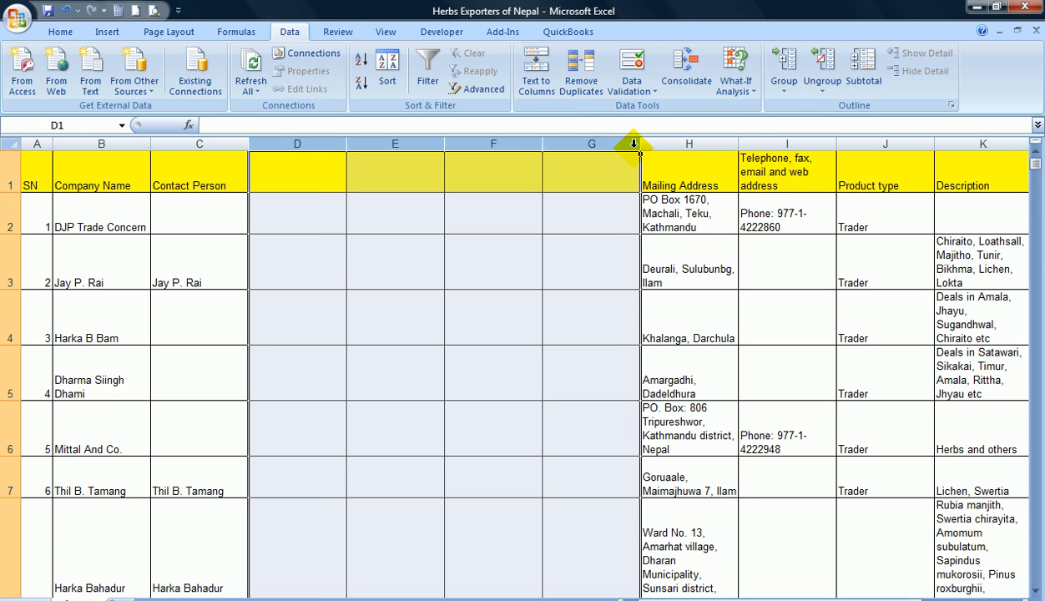
left_click(608, 142)
left_click(668, 140)
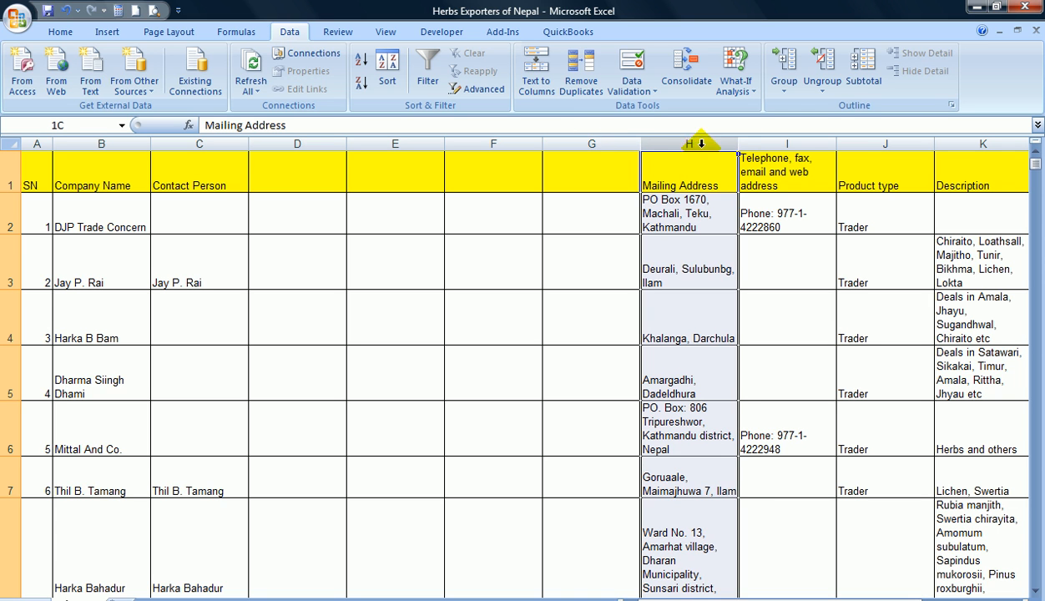
left_click(594, 145)
left_click_drag(595, 145, 772, 132)
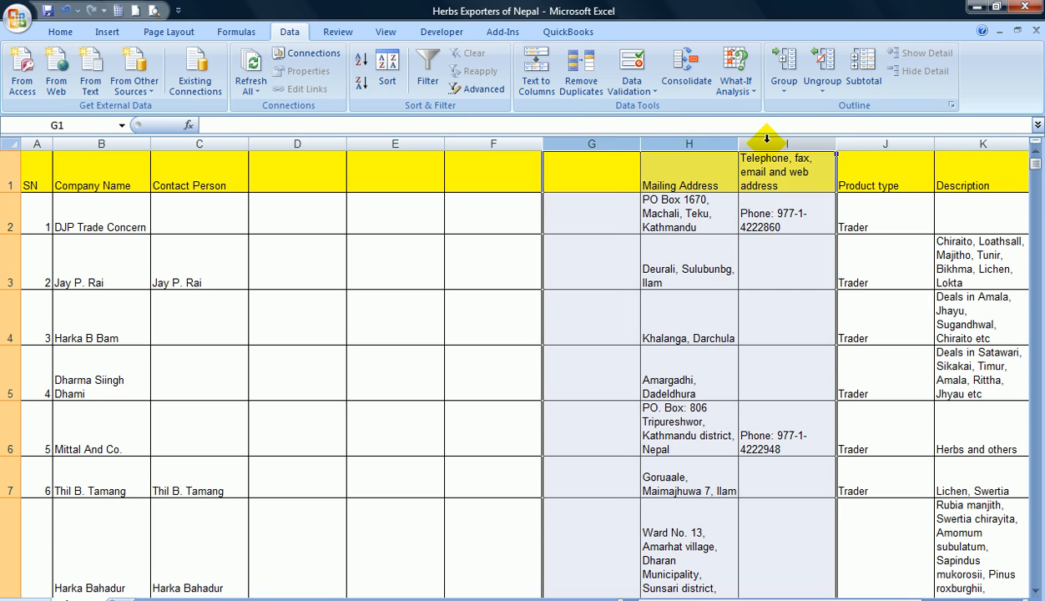
right_click(766, 147)
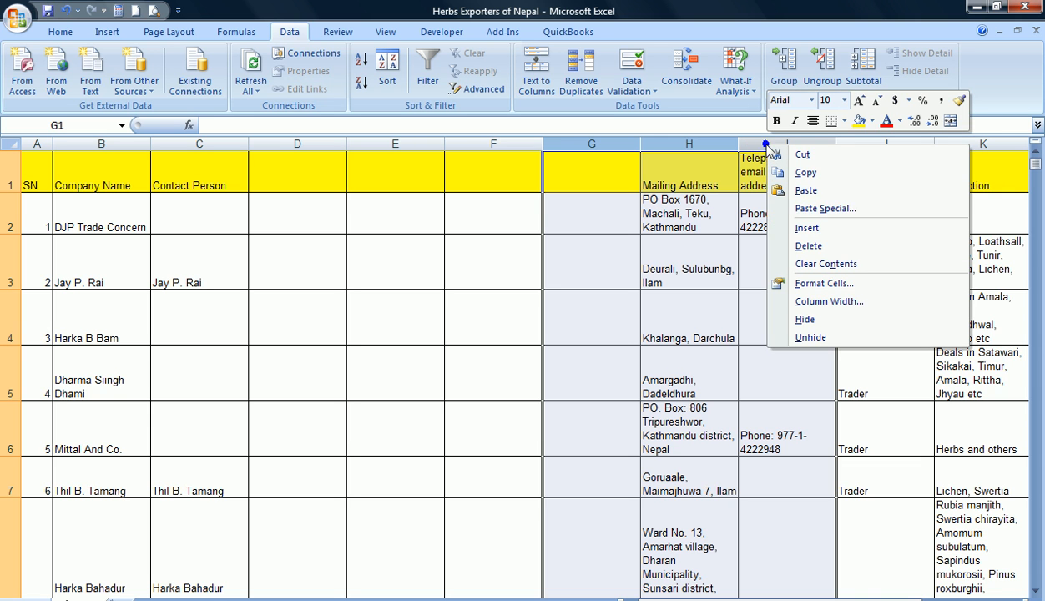
left_click(815, 224)
left_click(742, 246)
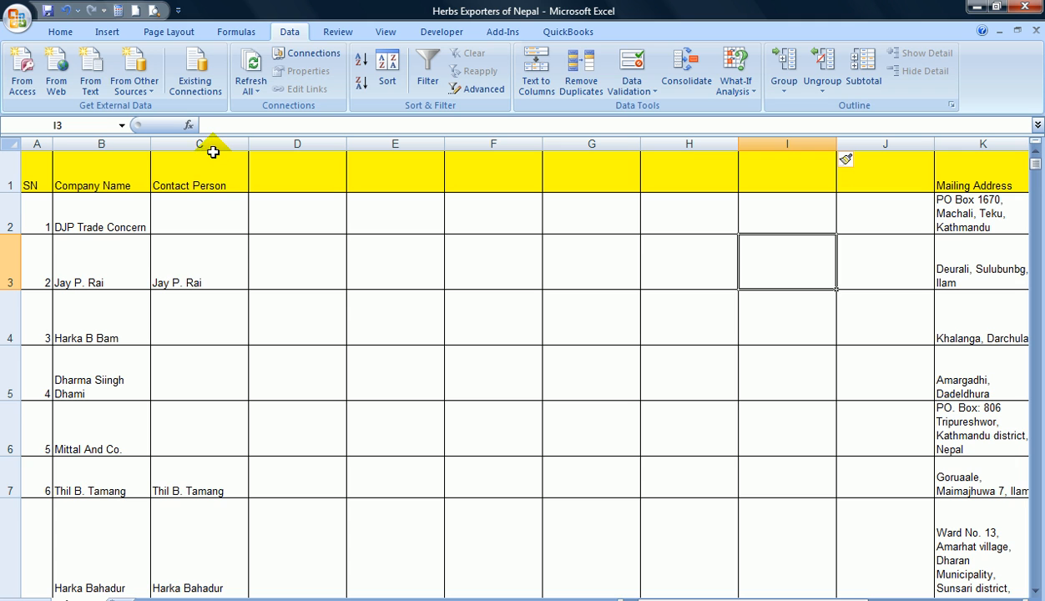
Try again to split the Contact Person column in place at spaces, declining to replace the destination cells
left_click(210, 143)
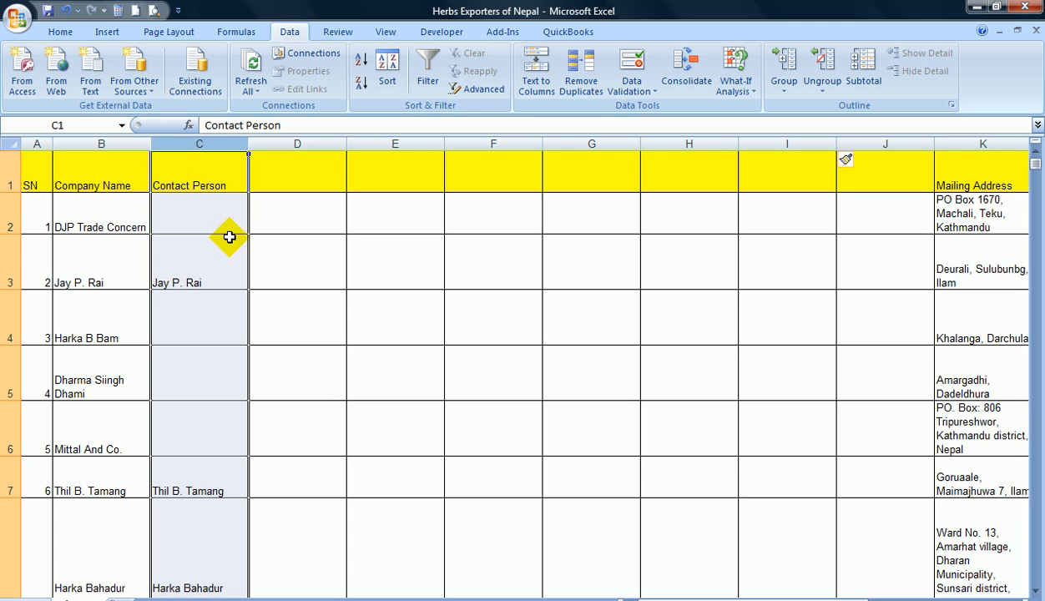
left_click(538, 82)
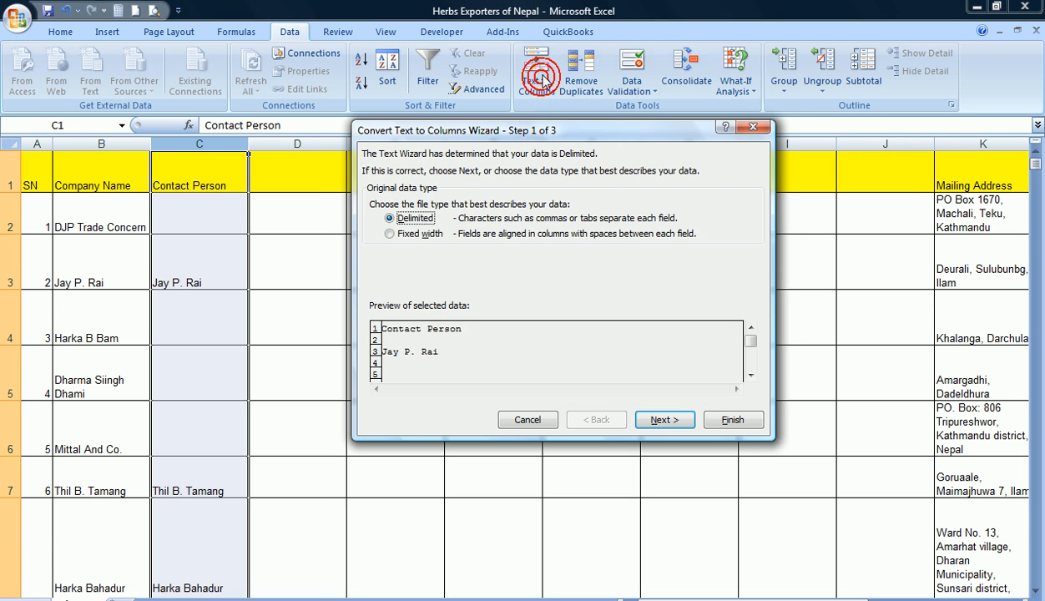
left_click(672, 421)
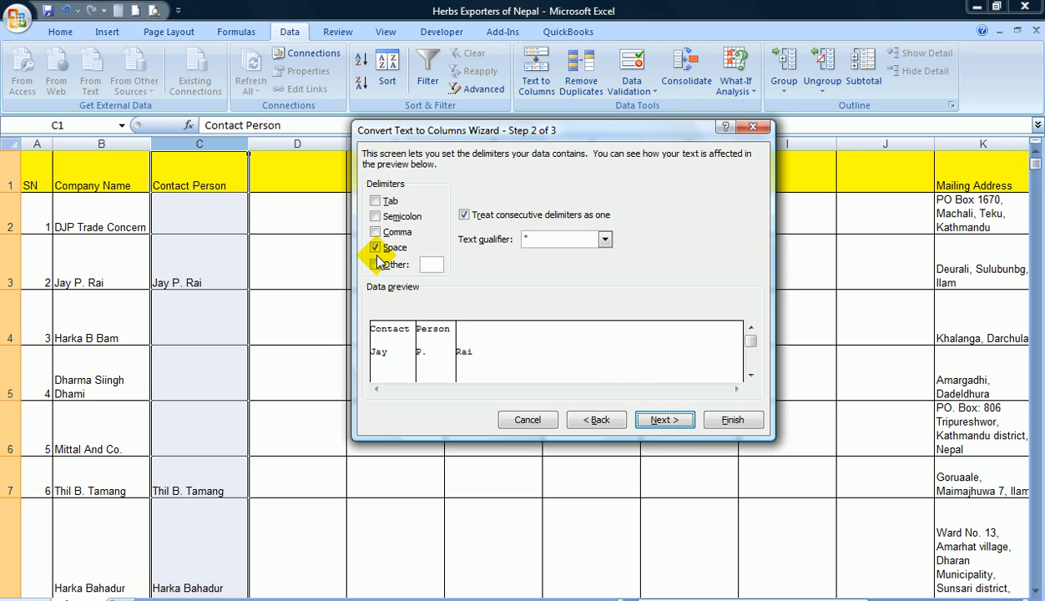
left_click(664, 421)
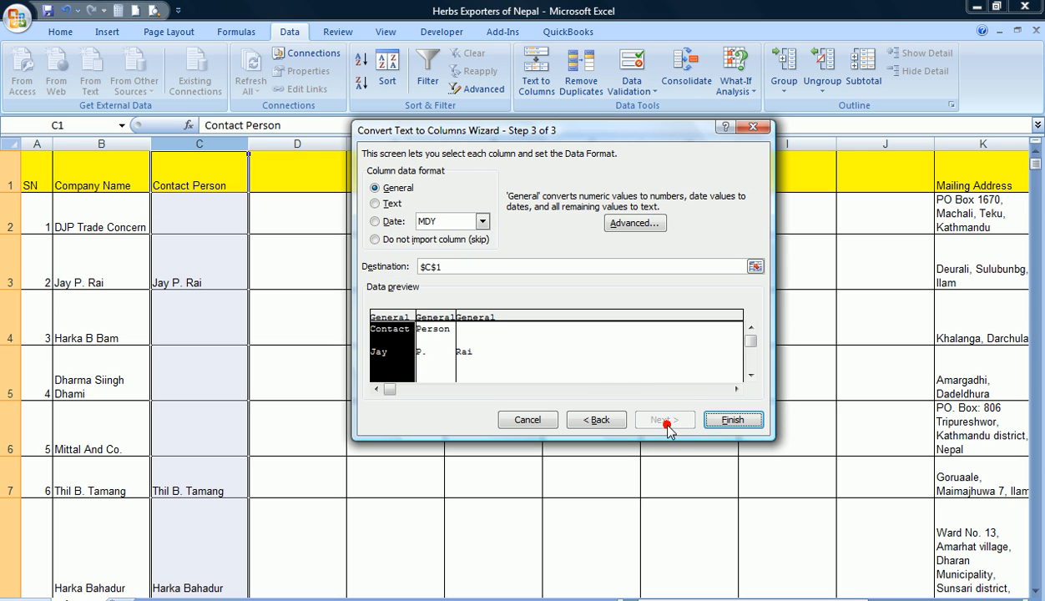
left_click(723, 422)
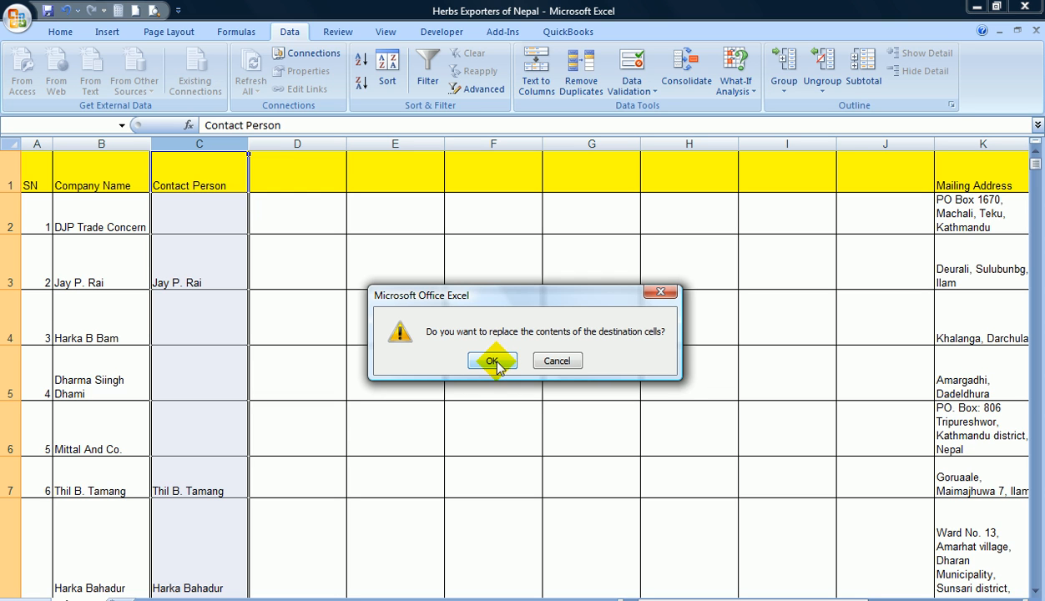
left_click(553, 360)
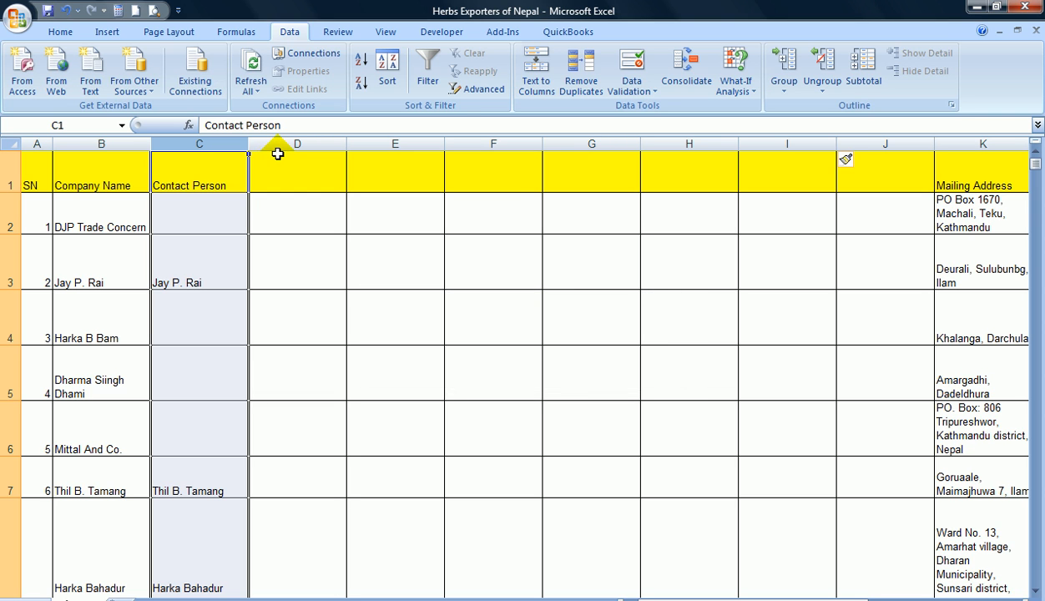
Delete the blank columns D to J between Contact Person and Mailing Address
left_click_drag(288, 142, 845, 176)
right_click(686, 143)
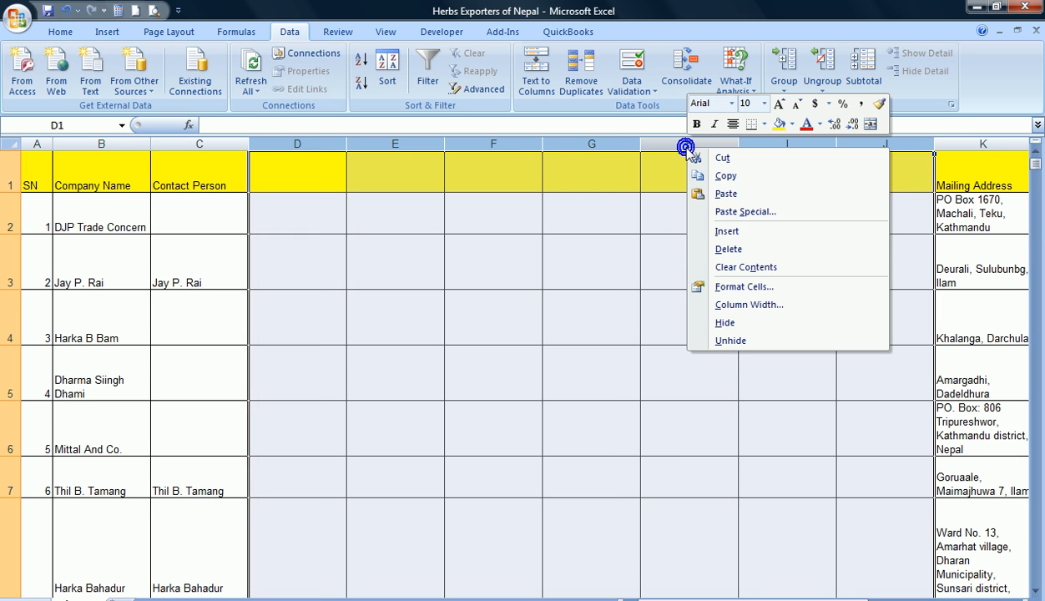
left_click(729, 249)
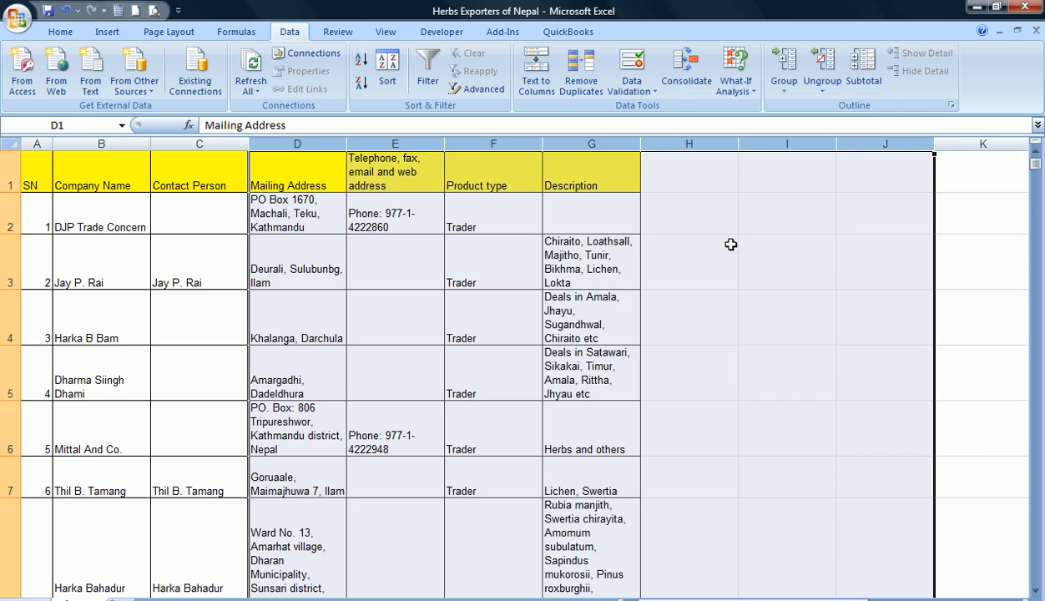
left_click(754, 242)
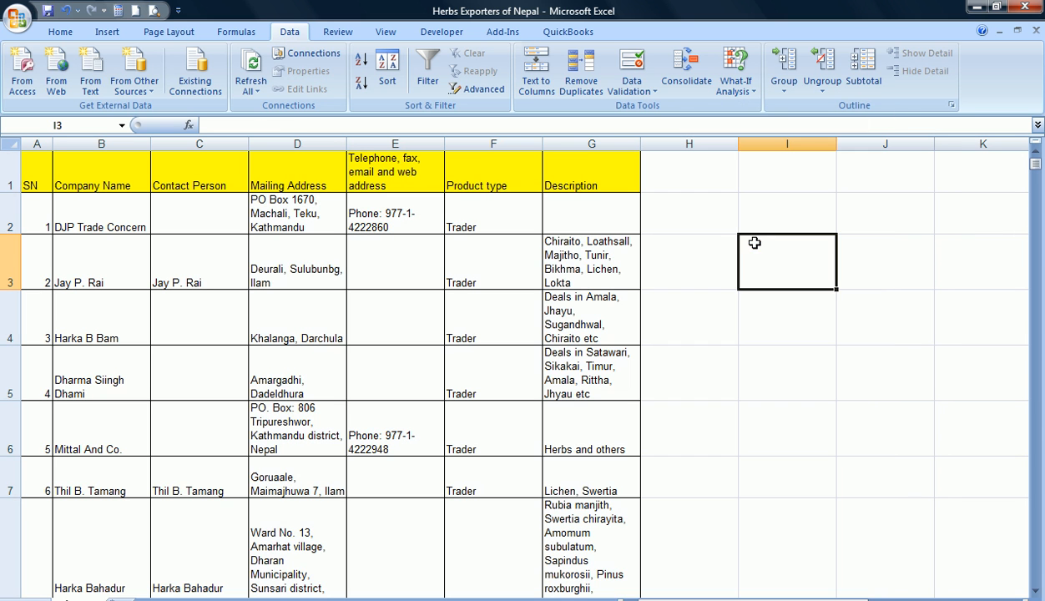
Move the whole Contact Person column to empty column H, after the Description column
left_click(199, 145)
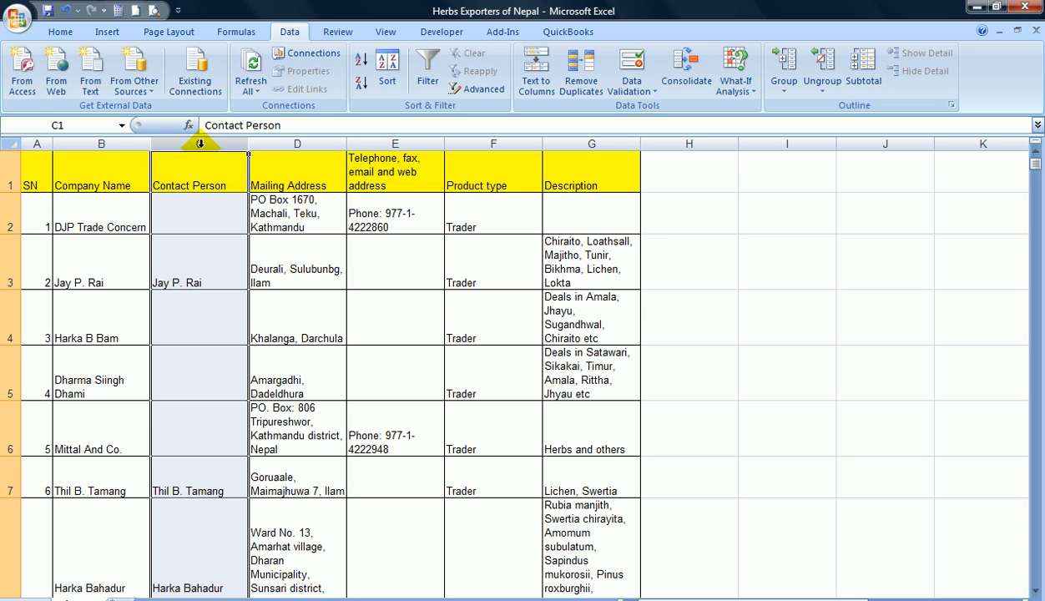
key("ctrl+c")
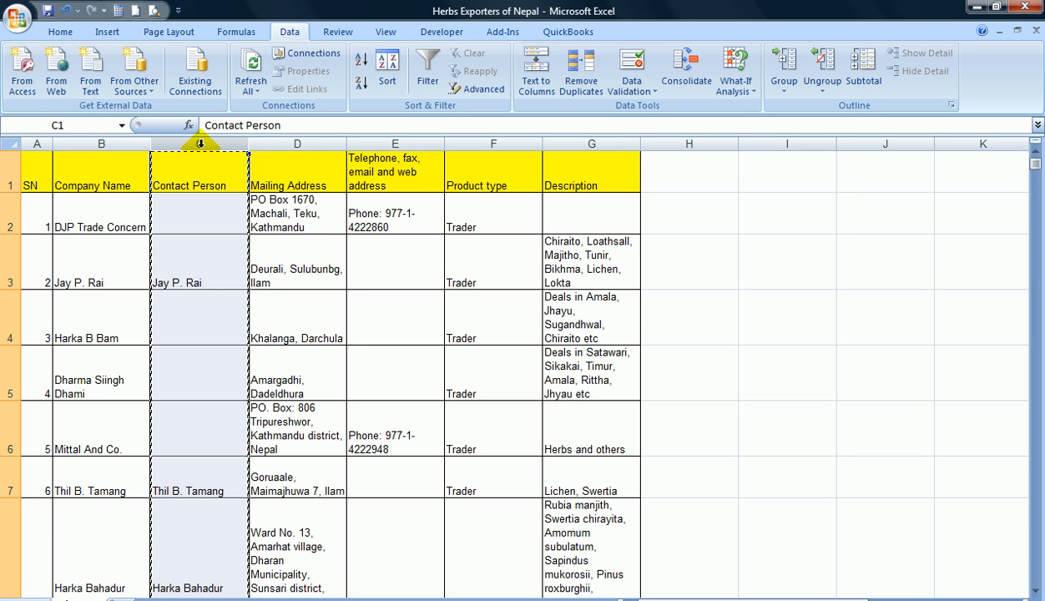
left_click(690, 144)
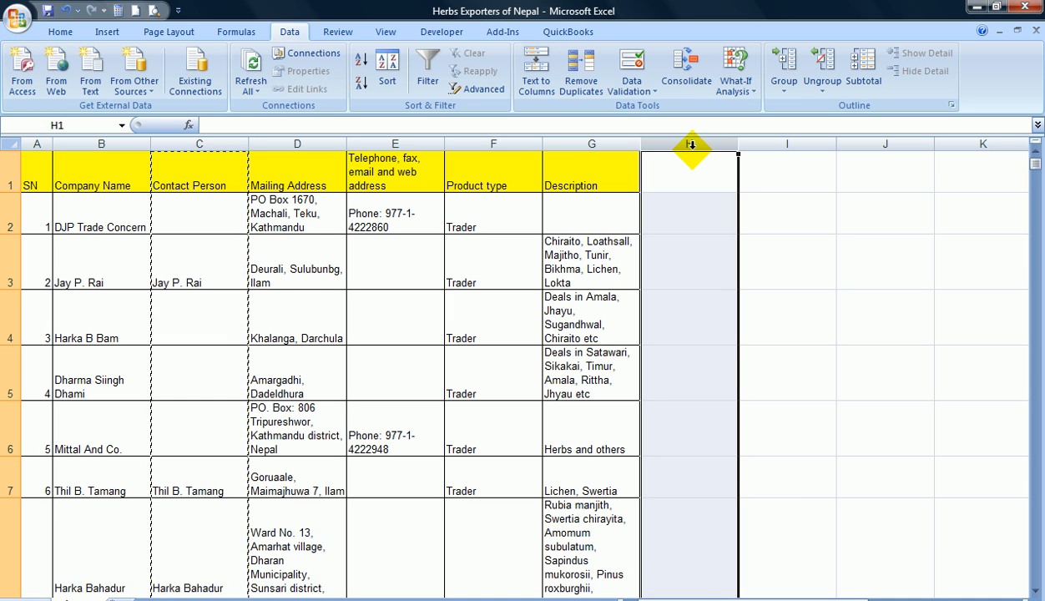
key("ctrl+v")
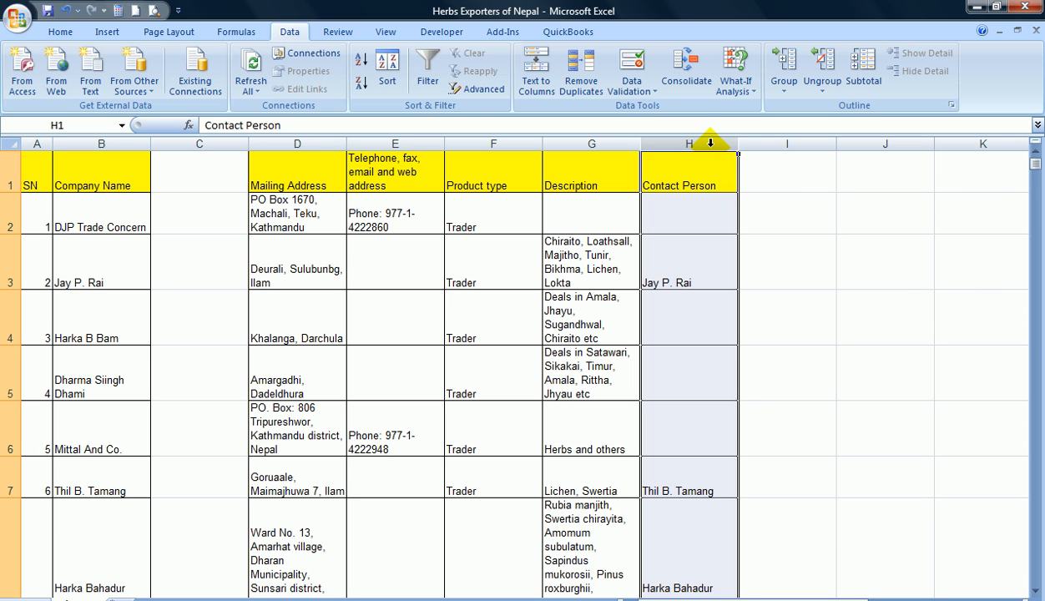
Split the Contact Person column H with Text to Columns as Delimited by Space, in General format with destination $H$1
left_click(538, 77)
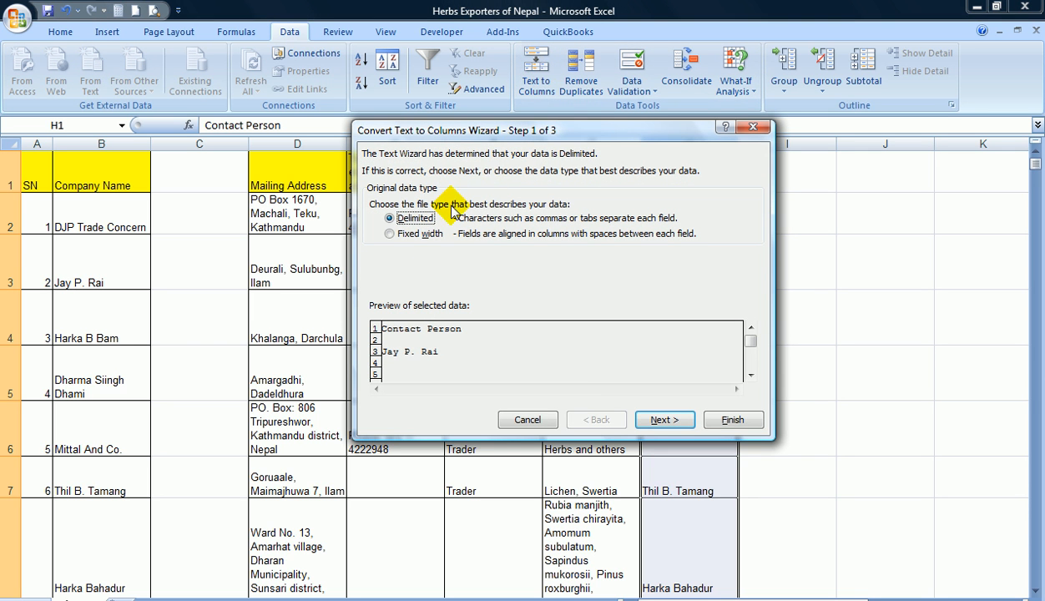
left_click(664, 419)
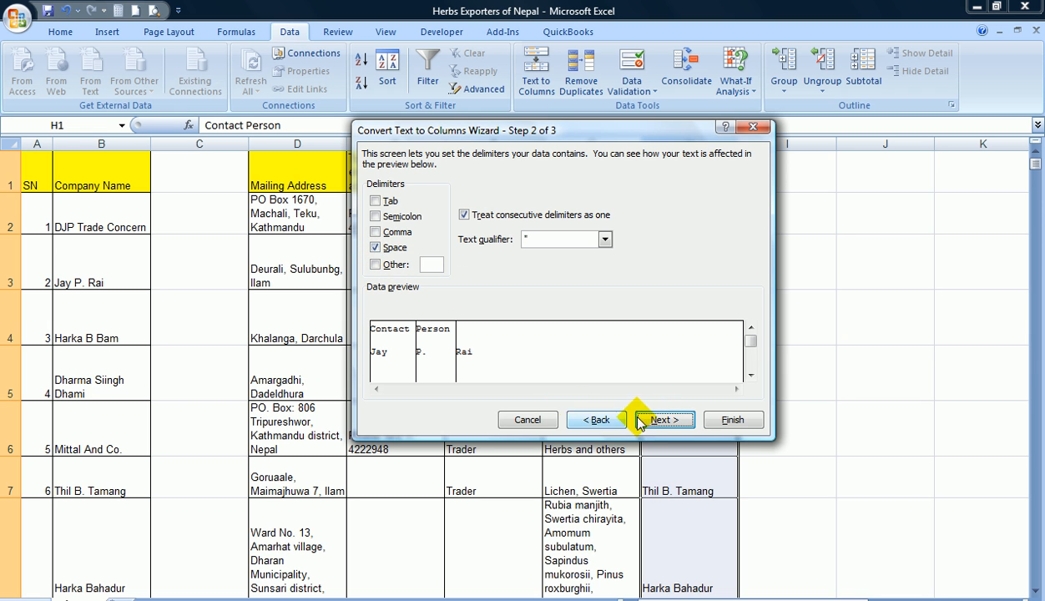
left_click(665, 424)
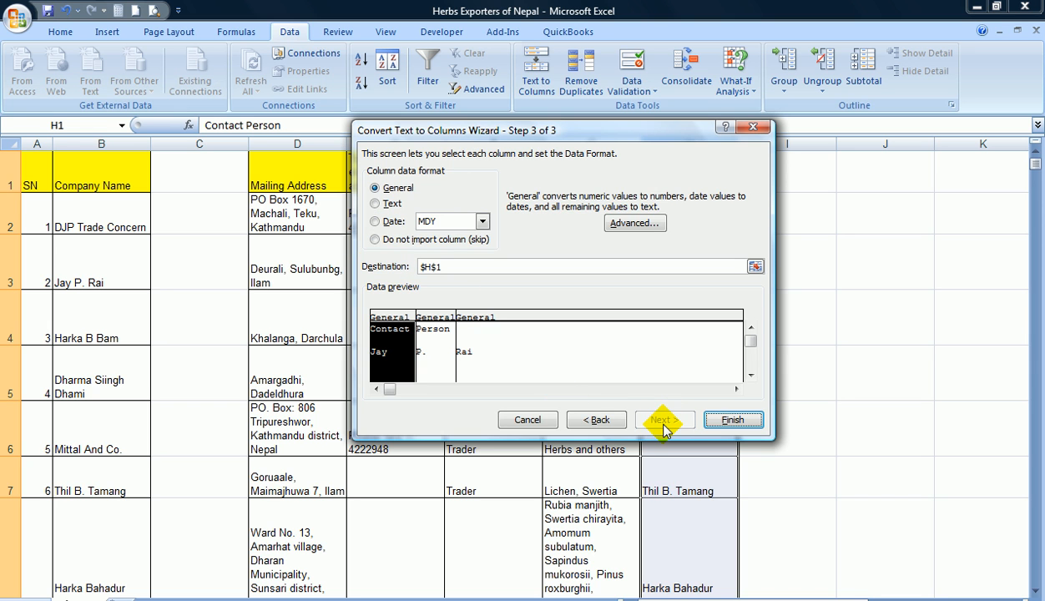
left_click(741, 426)
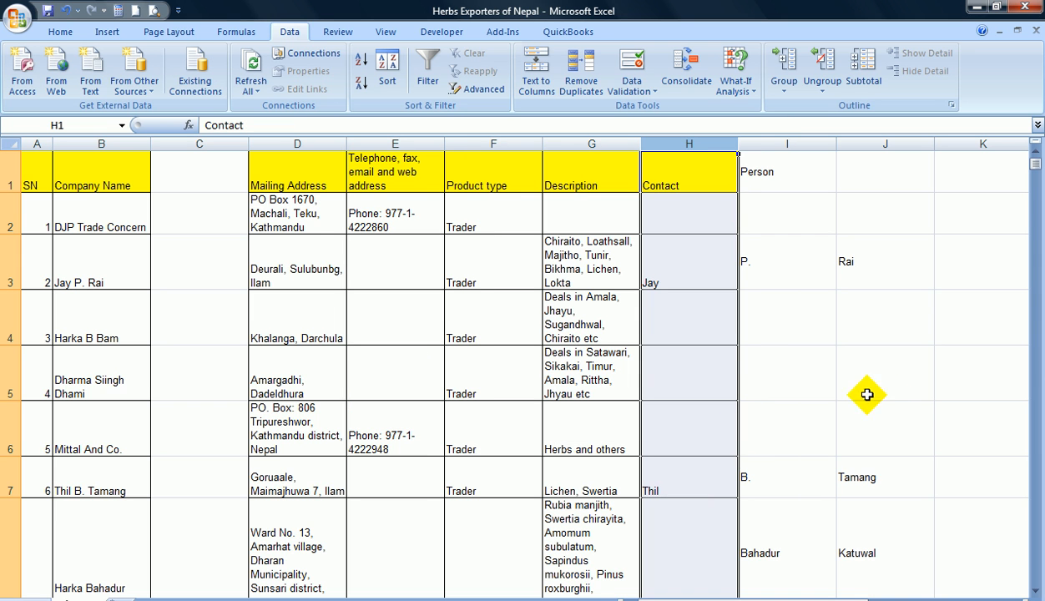
Examine how the contact names in rows 3, 7 and 8 are divided across columns H, I and J
left_click_drag(826, 594, 933, 595)
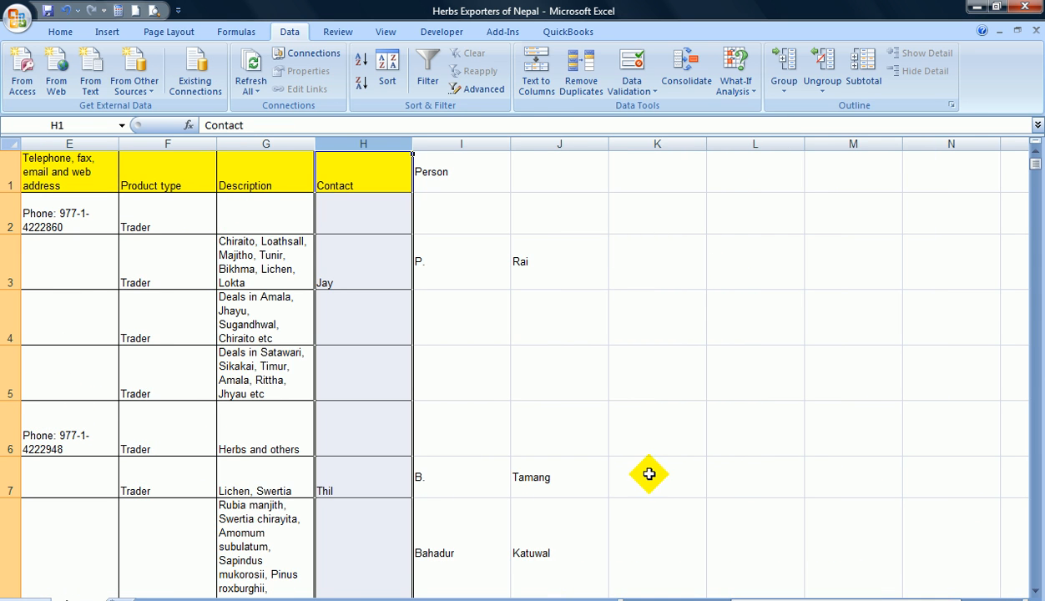
left_click(554, 367)
left_click(370, 276)
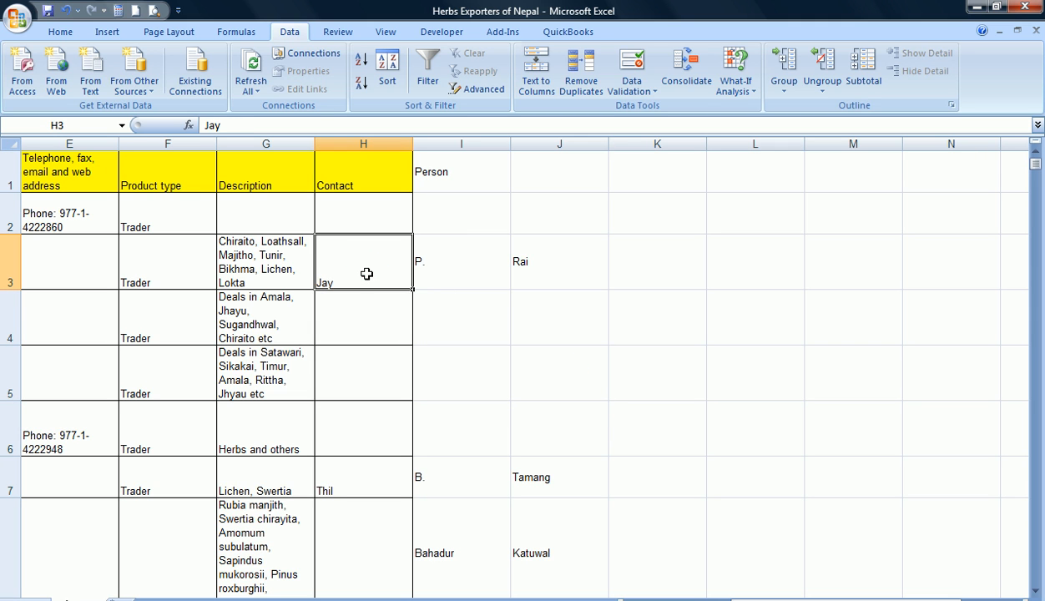
left_click(461, 264)
left_click(522, 262)
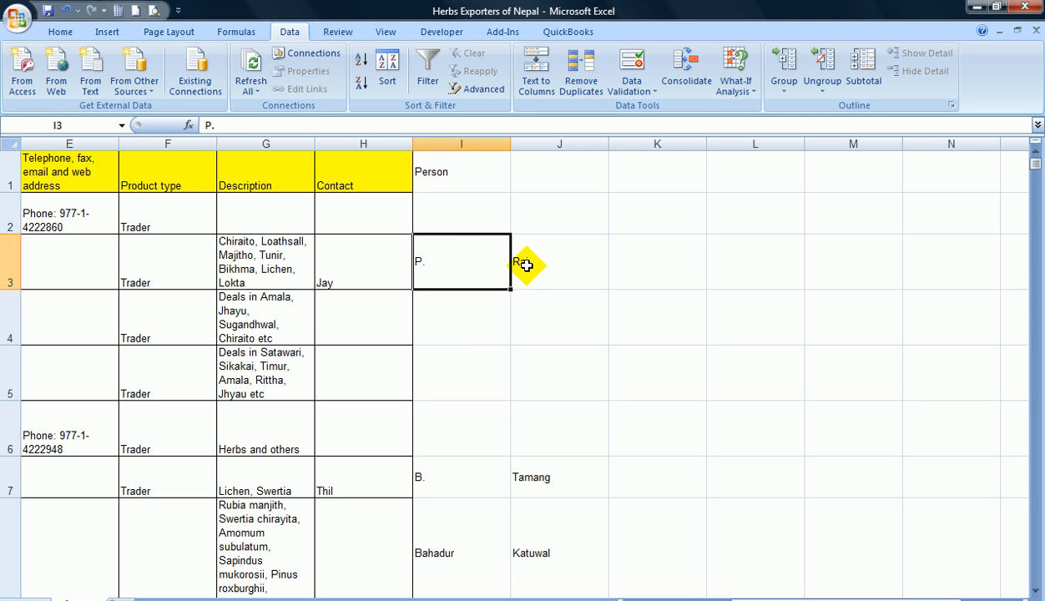
left_click(359, 472)
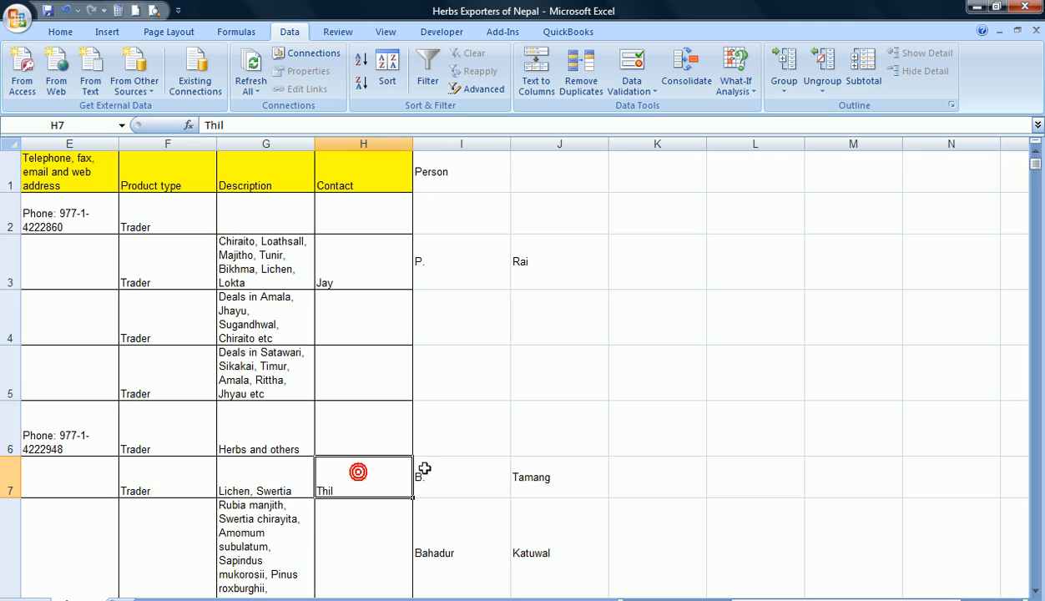
left_click(423, 467)
left_click(549, 476)
left_click(446, 550)
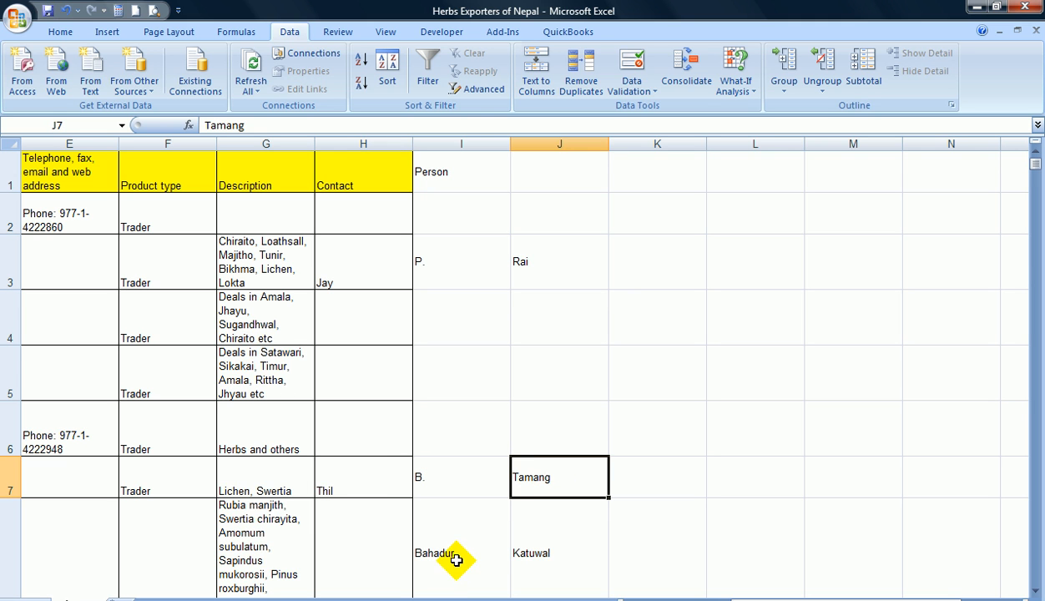
left_click(529, 551)
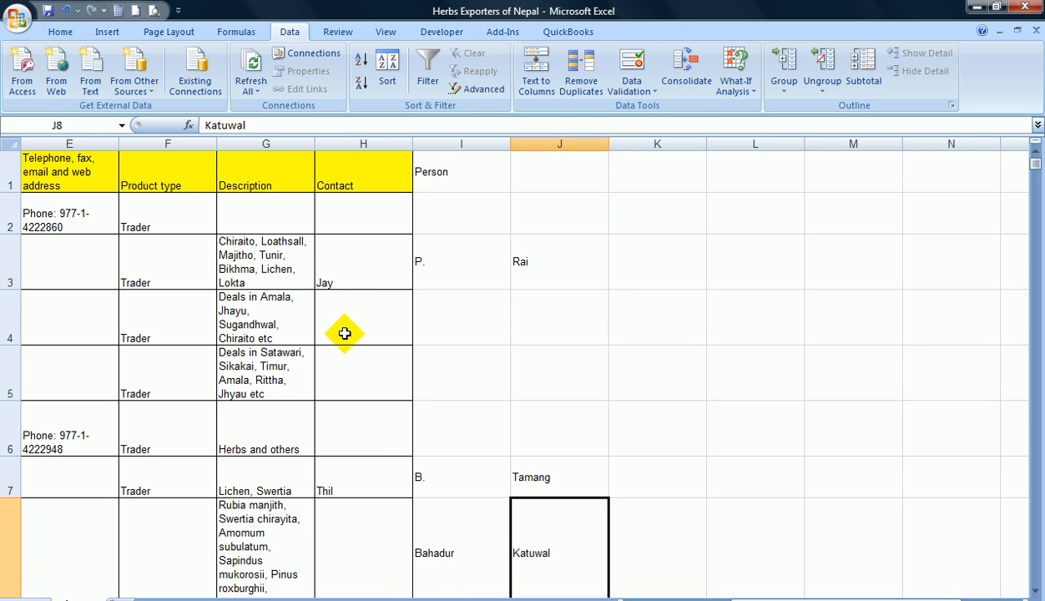
Enter the headers Fname in H1, Mname in I1 and Lname in J1 for the split name columns
left_click(363, 183)
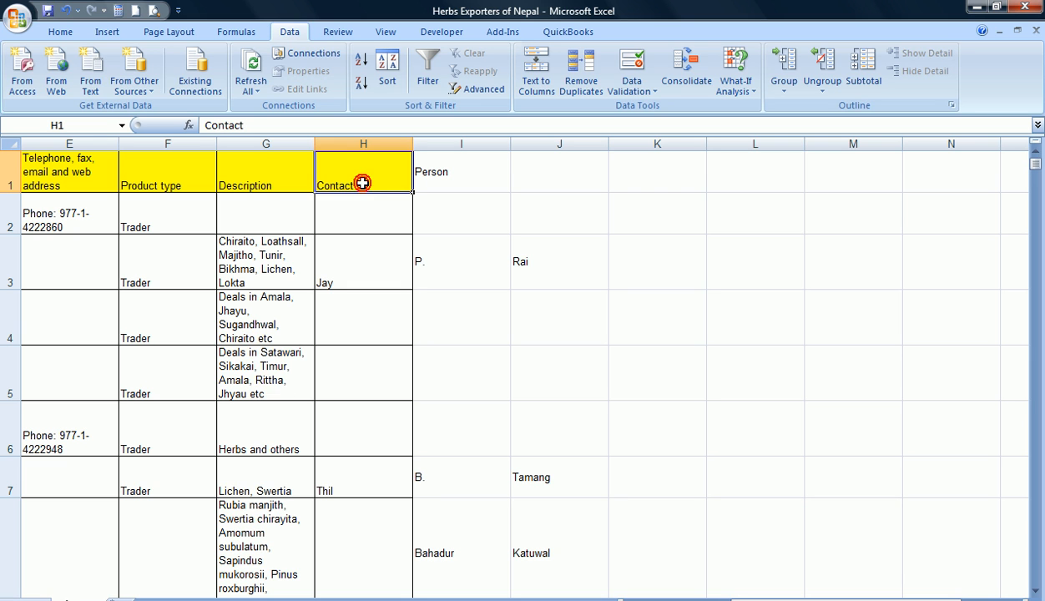
type("FName")
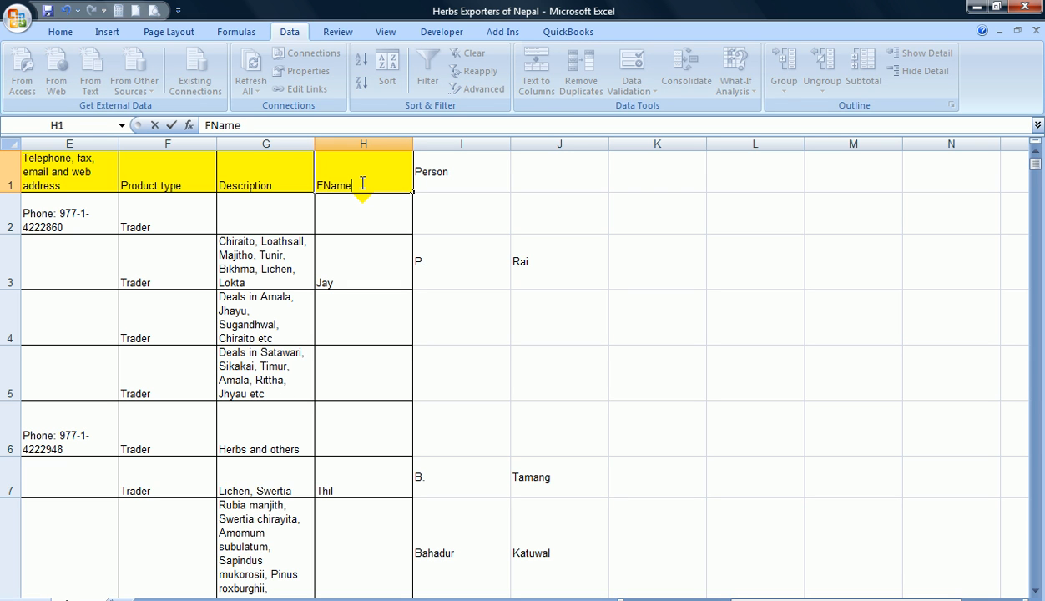
key("Tab")
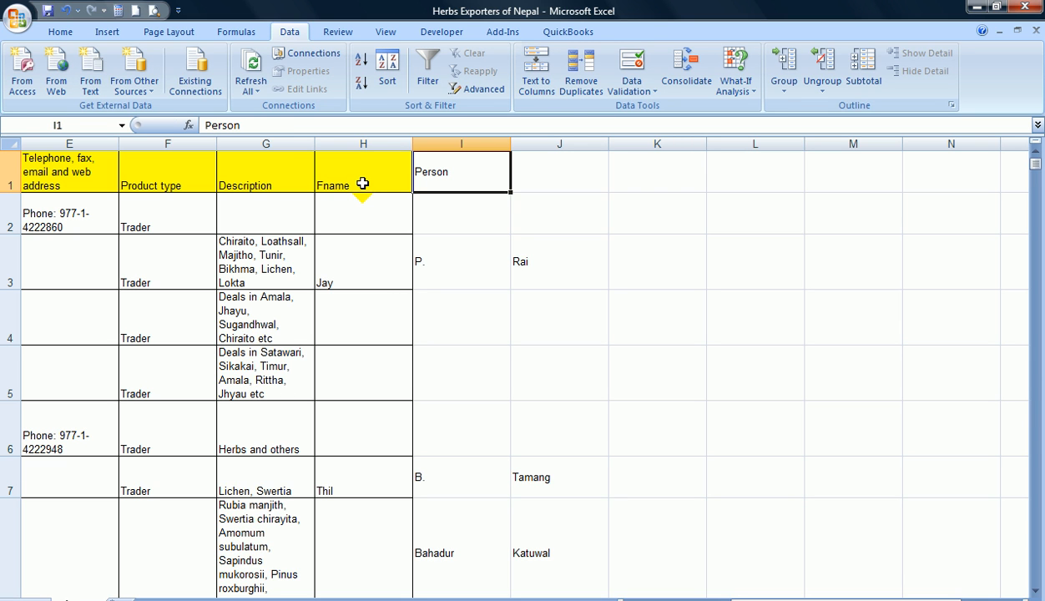
type("L")
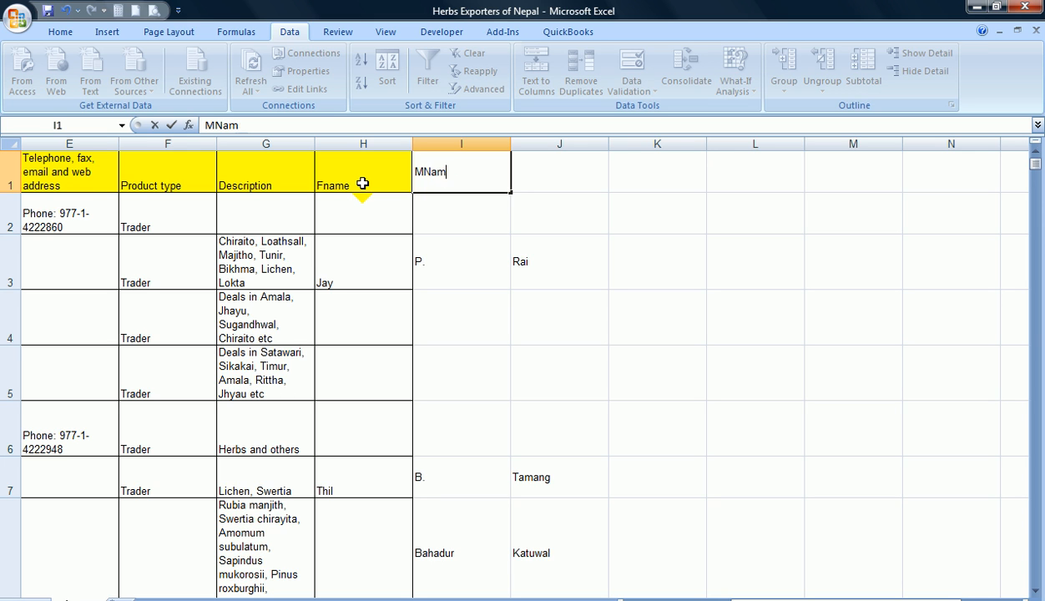
left_click(336, 185)
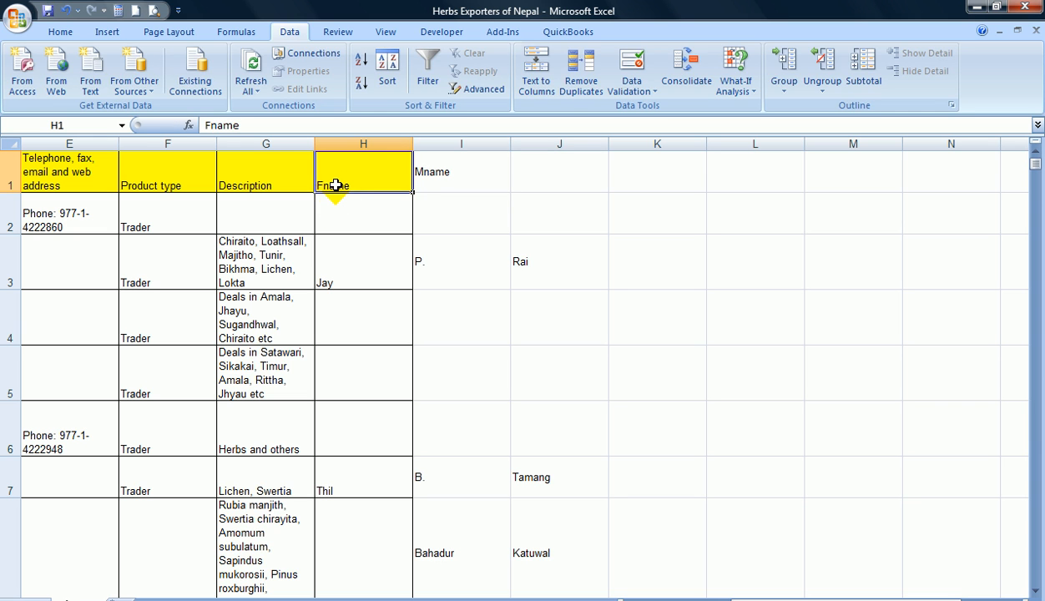
type("F")
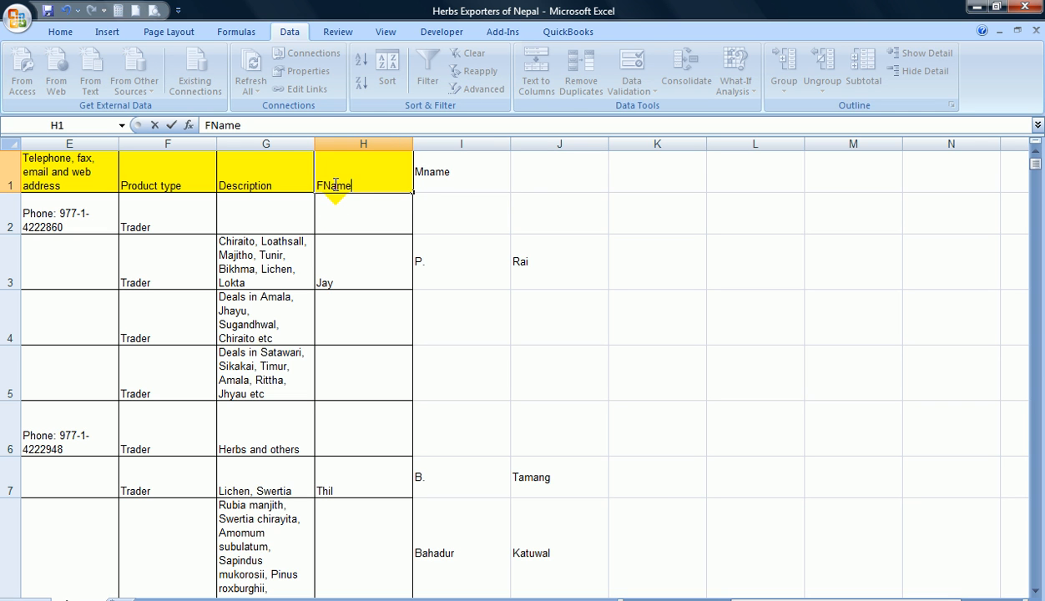
type("Name")
left_click(483, 170)
left_click(530, 182)
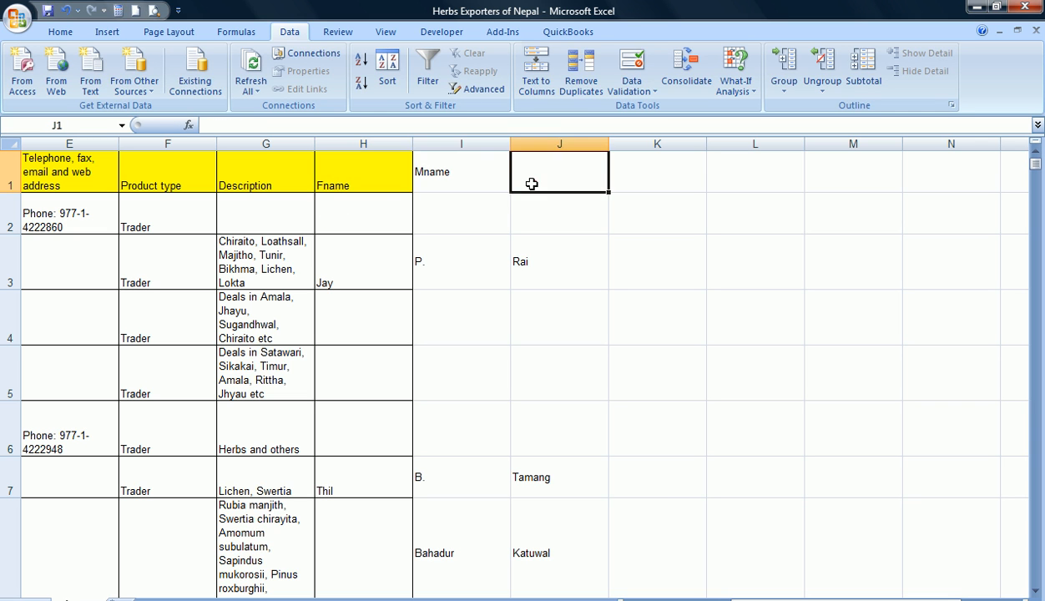
type("LNa")
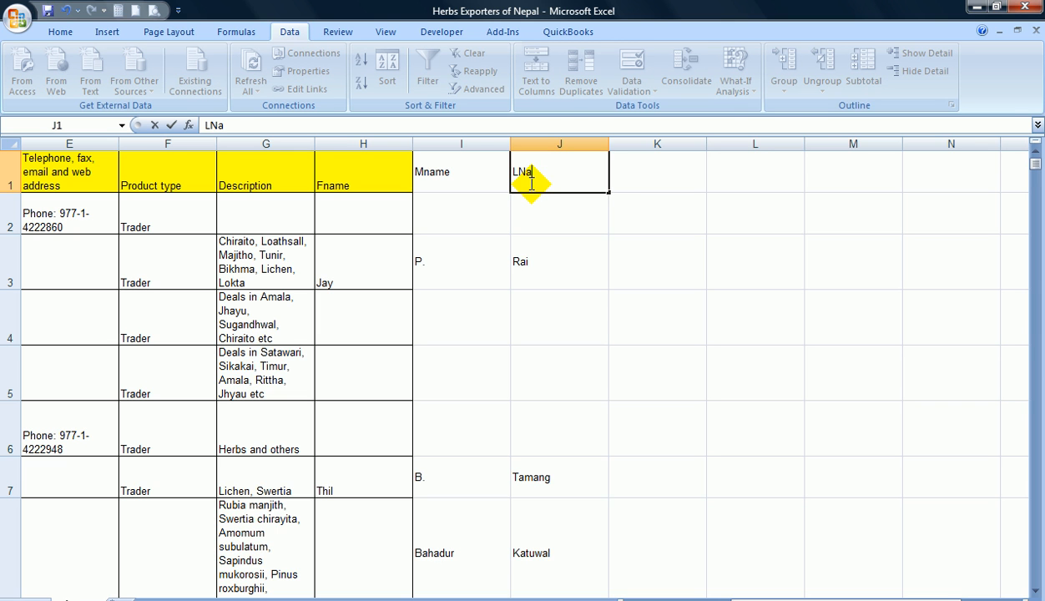
type("me")
left_click(626, 251)
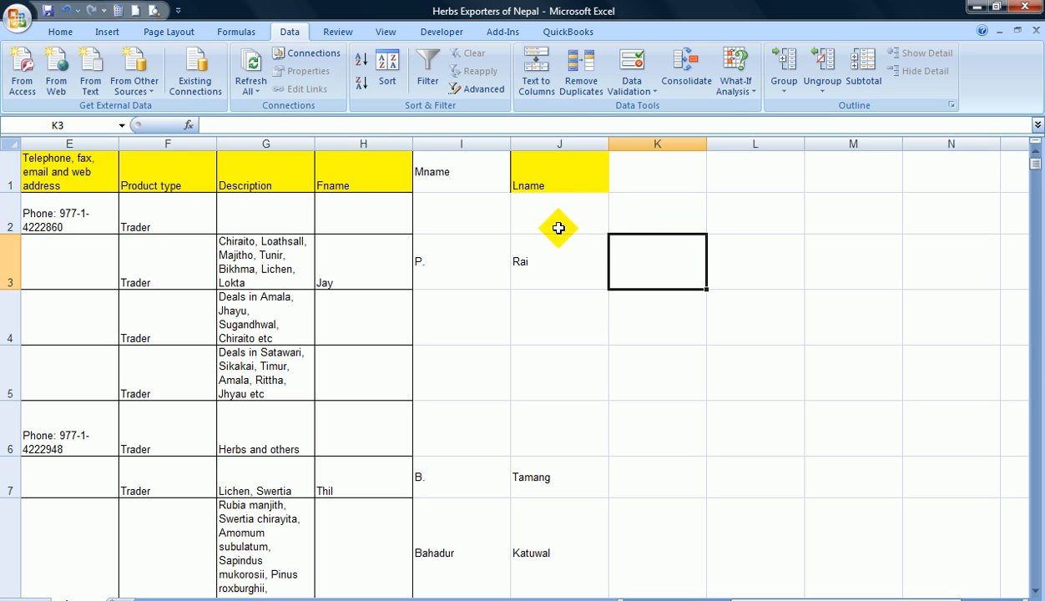
Bottom-align the three name header cells H1:J1
left_click_drag(369, 164, 512, 176)
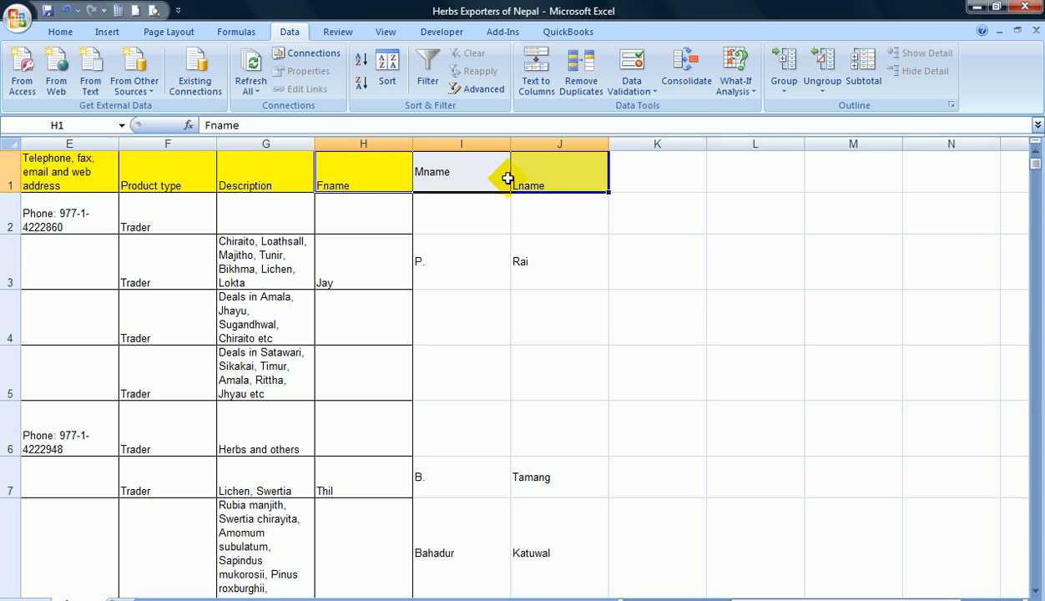
left_click(173, 71)
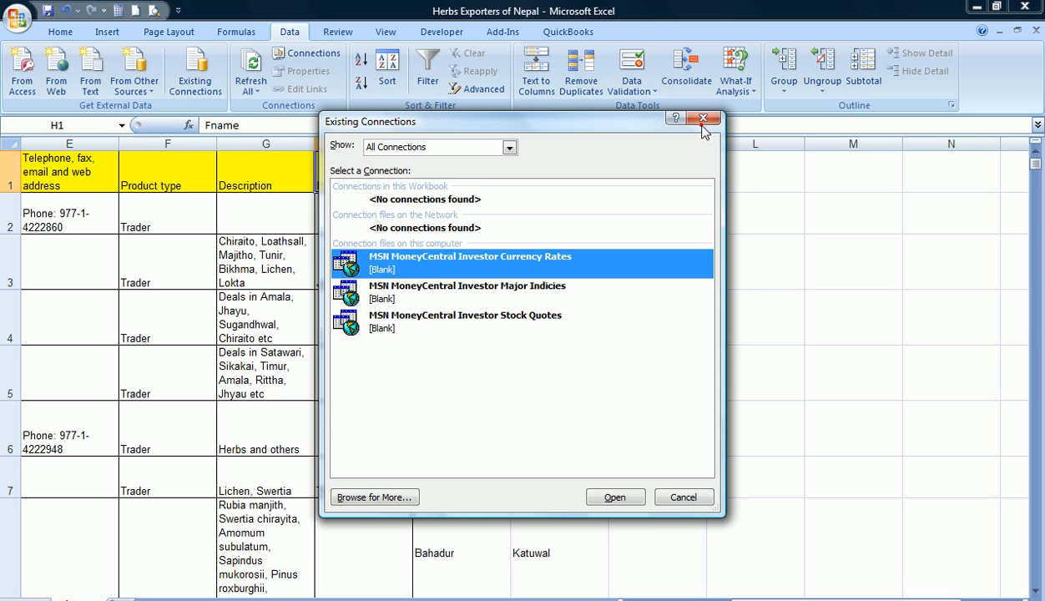
left_click(701, 119)
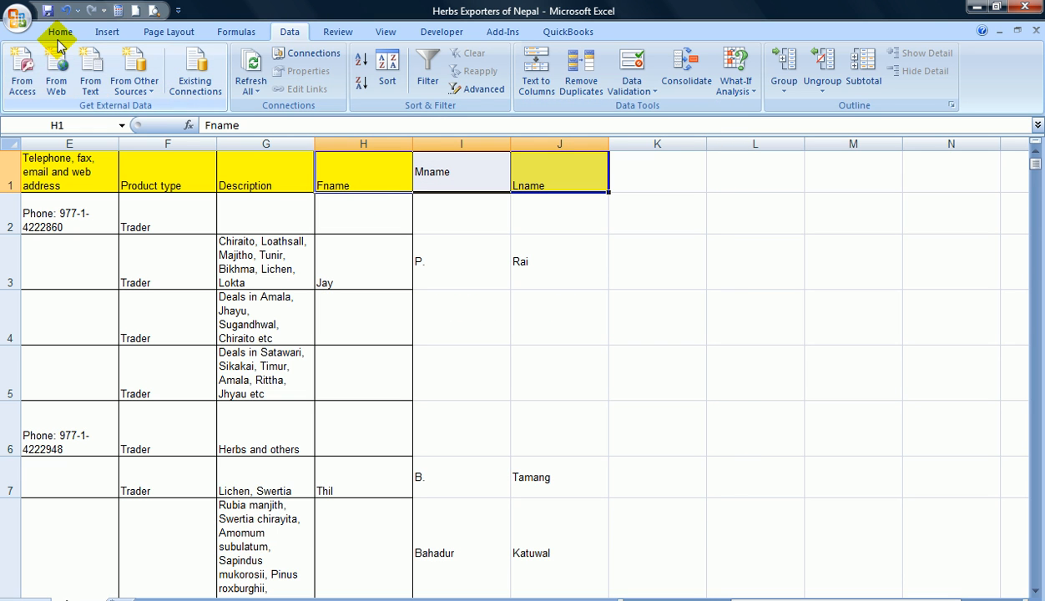
left_click(59, 33)
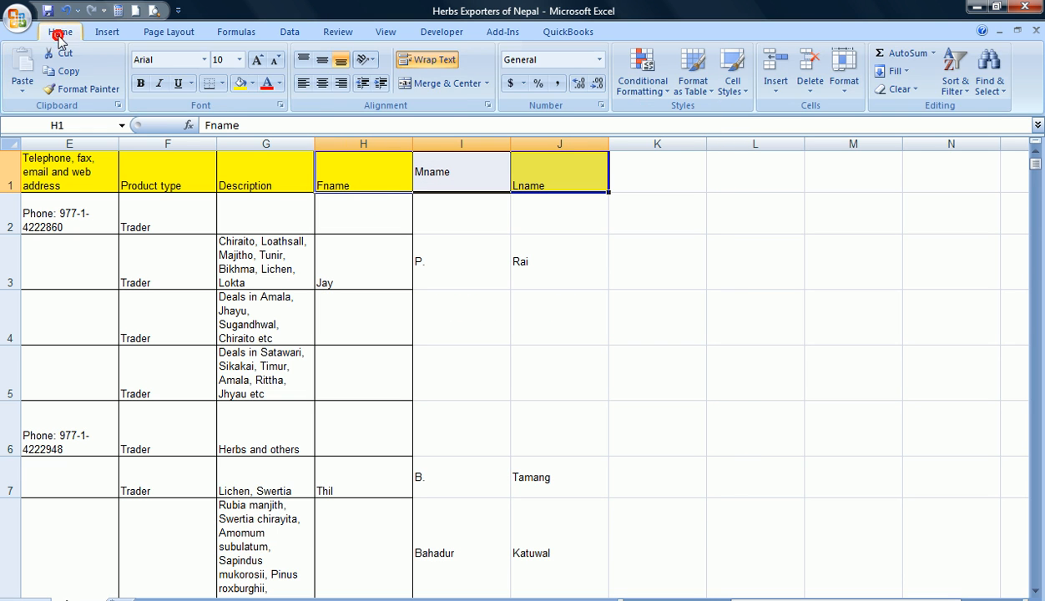
left_click(338, 64)
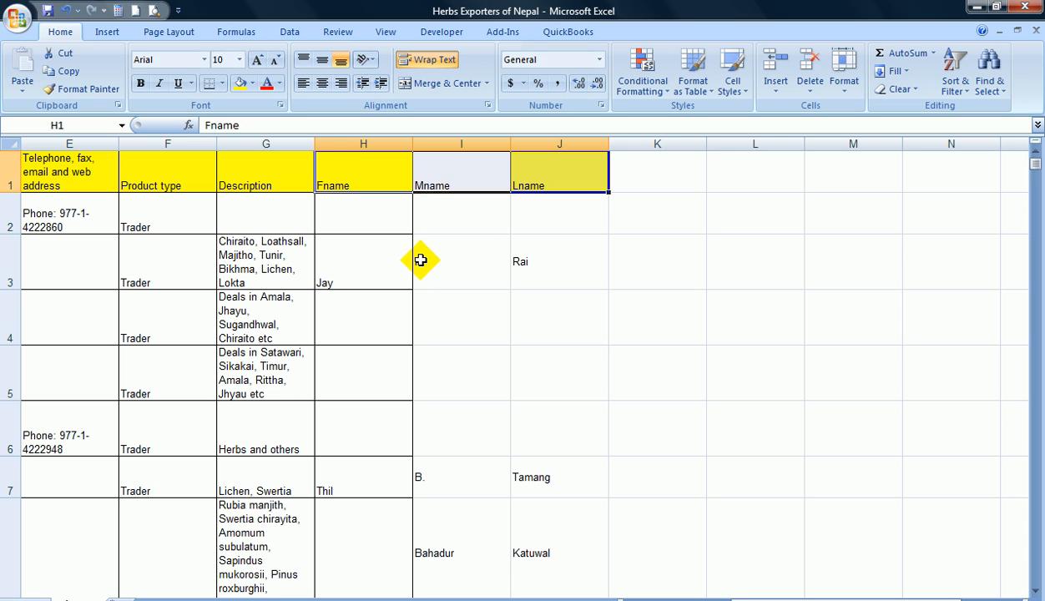
Apply Middle Align vertically to the whole name columns H, I and J
left_click_drag(362, 143, 553, 143)
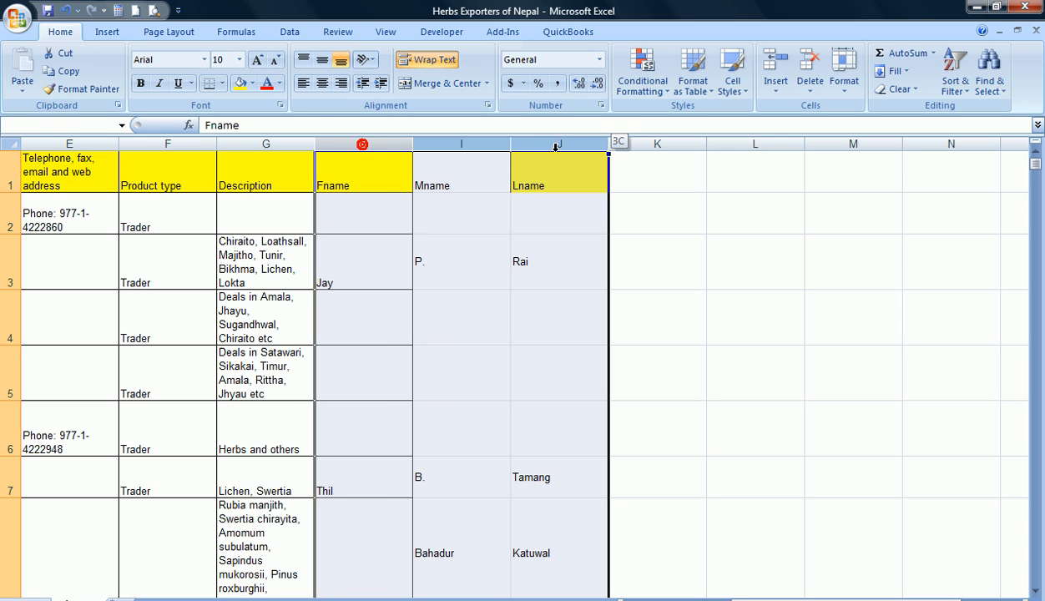
left_click(323, 63)
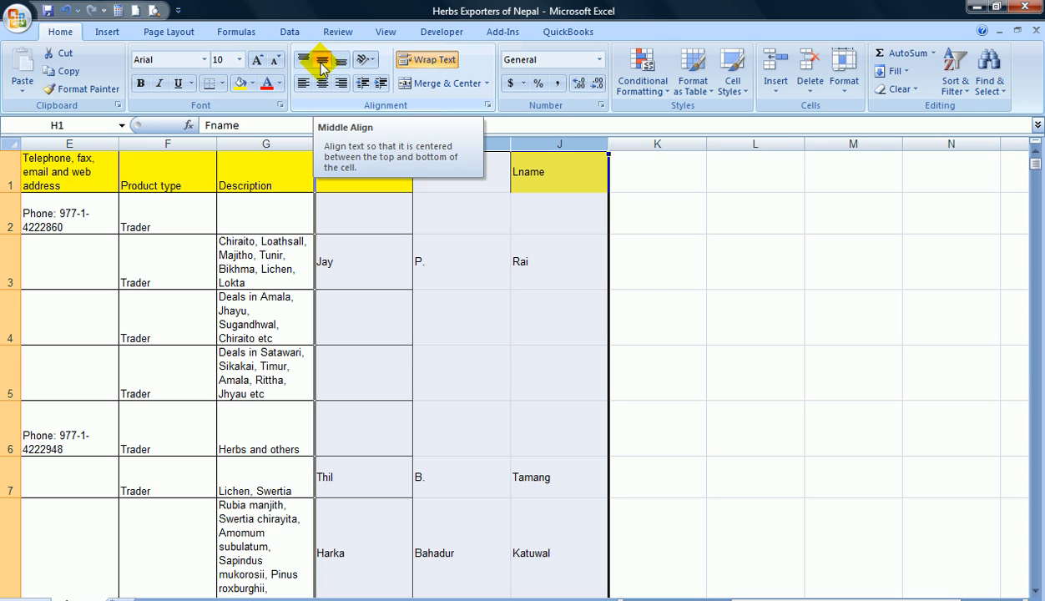
left_click(321, 66)
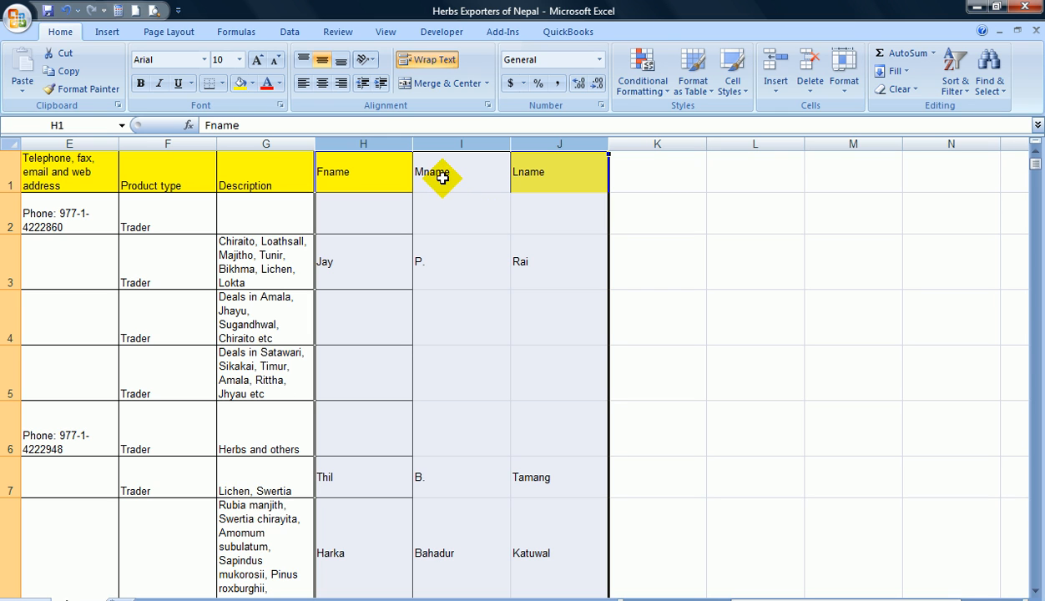
Check how the contact names in rows 3 to 9 are divided across the Fname, Mname and Lname columns
left_click(471, 256)
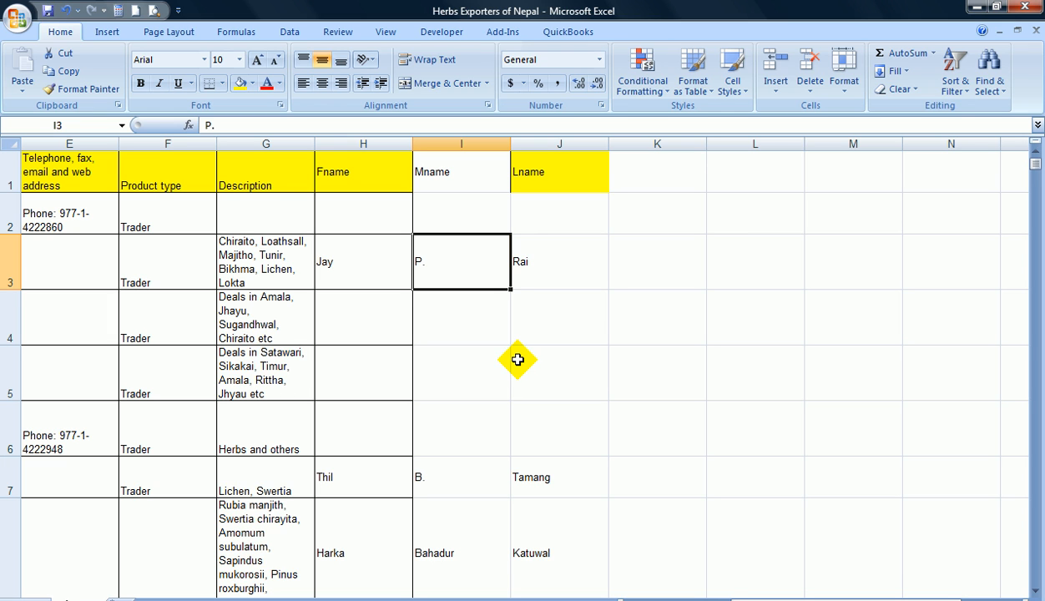
key("Left")
key("Right")
key("Right")
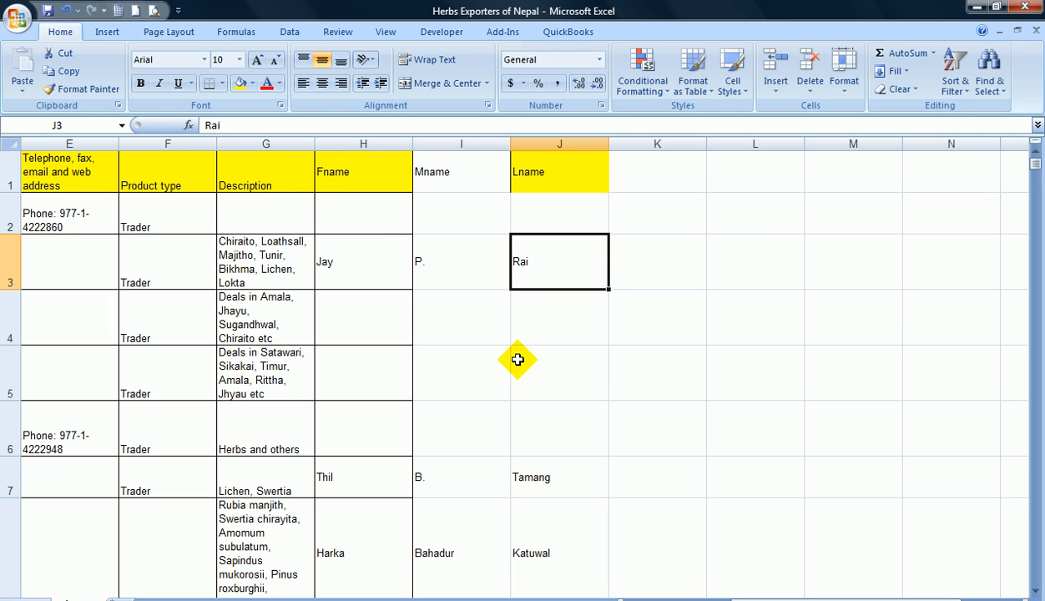
key("Down")
key("Down")
key("Down")
key("Down")
key("Left")
key("Left")
key("Right")
key("Right")
key("Down")
key("Down")
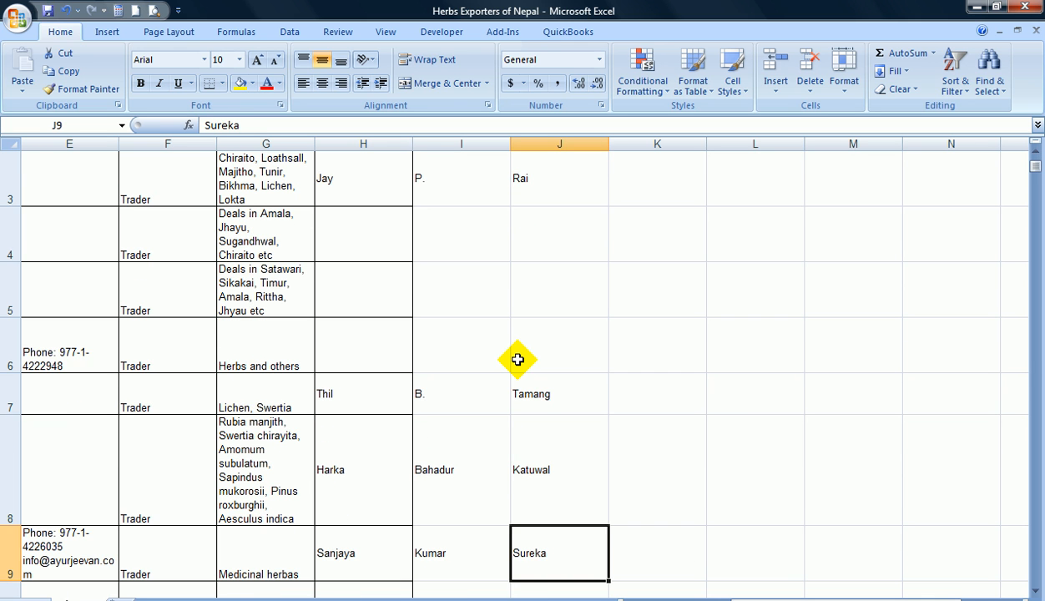
key("Up")
key("Up")
key("Up")
key("Up")
key("Up")
key("Up")
key("Up")
key("Up")
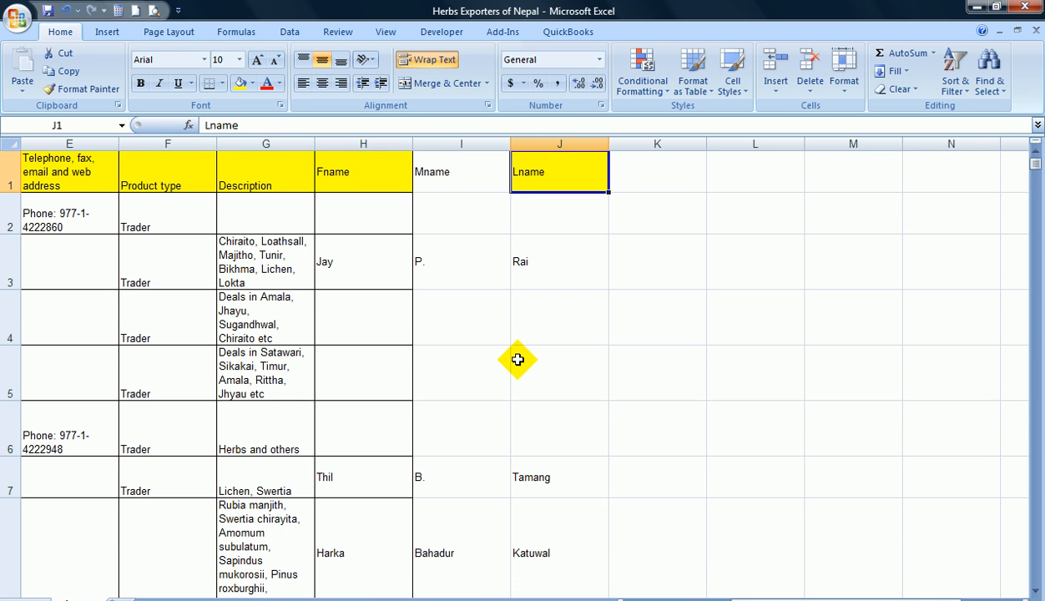
Review the split names down to row 23 for last names that landed in the Mname column
key("Down")
key("Down")
key("Down")
key("Down")
key("Down")
key("Down")
key("Down")
key("Down")
key("Down")
key("Down")
key("Down")
key("Down")
key("Down")
key("Down")
key("Down")
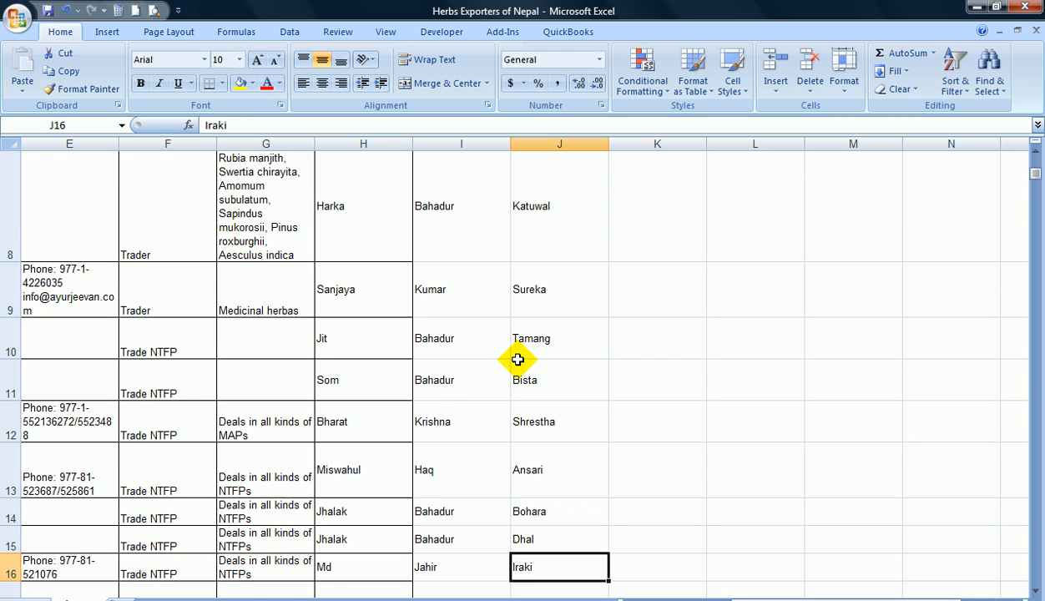
key("Down")
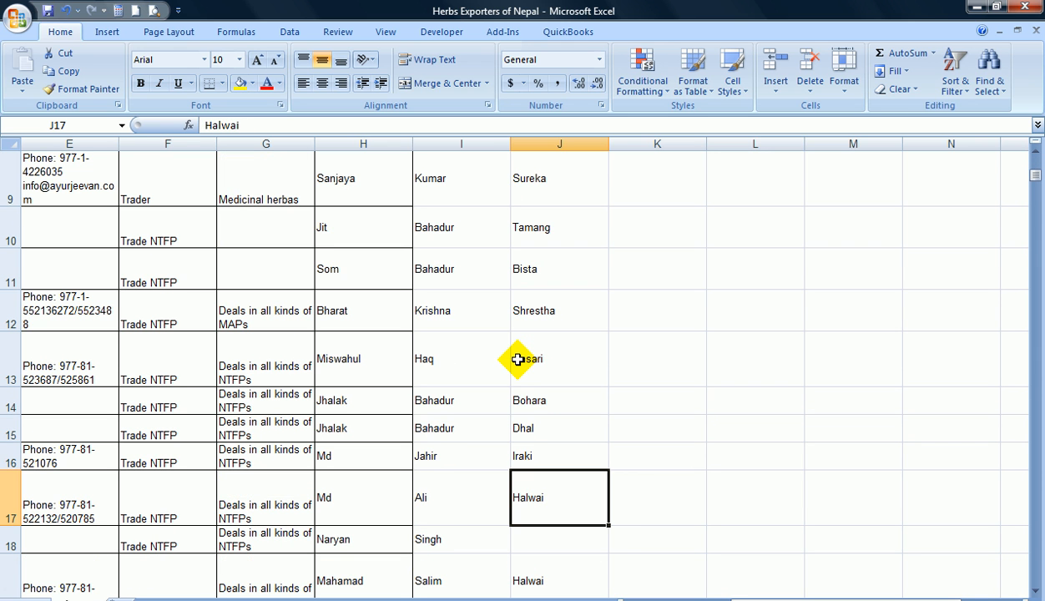
key("Down")
key("Up")
key("Up")
key("Up")
key("Up")
key("Down")
key("Left")
key("Down")
key("Down")
key("Down")
key("Down")
key("Down")
key("Down")
key("Down")
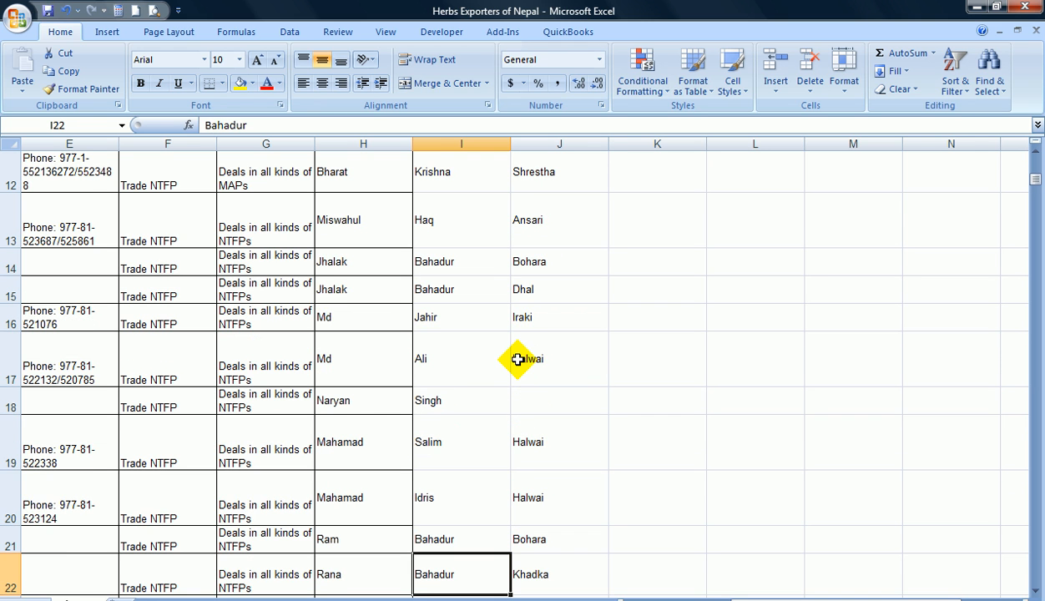
key("Down")
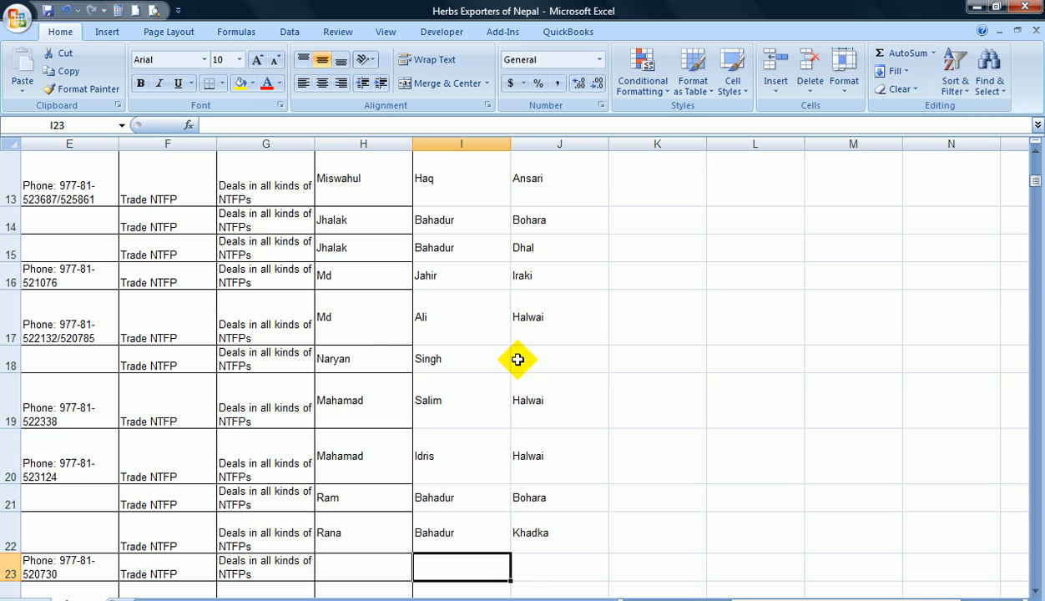
Move the last name in Mname cell I18 to the empty Lname cell J18
left_click(357, 356)
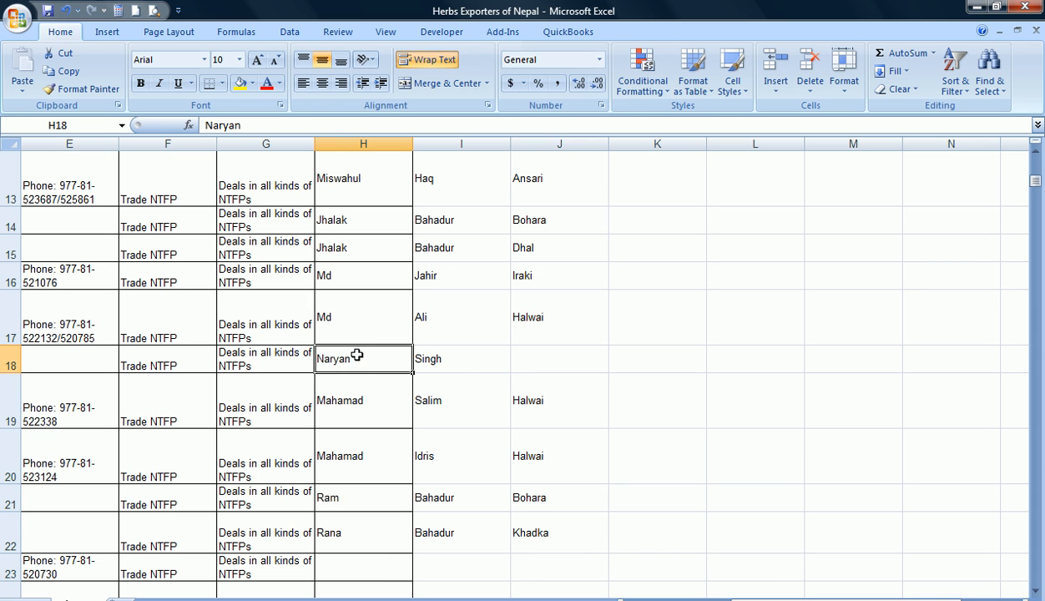
left_click(440, 359)
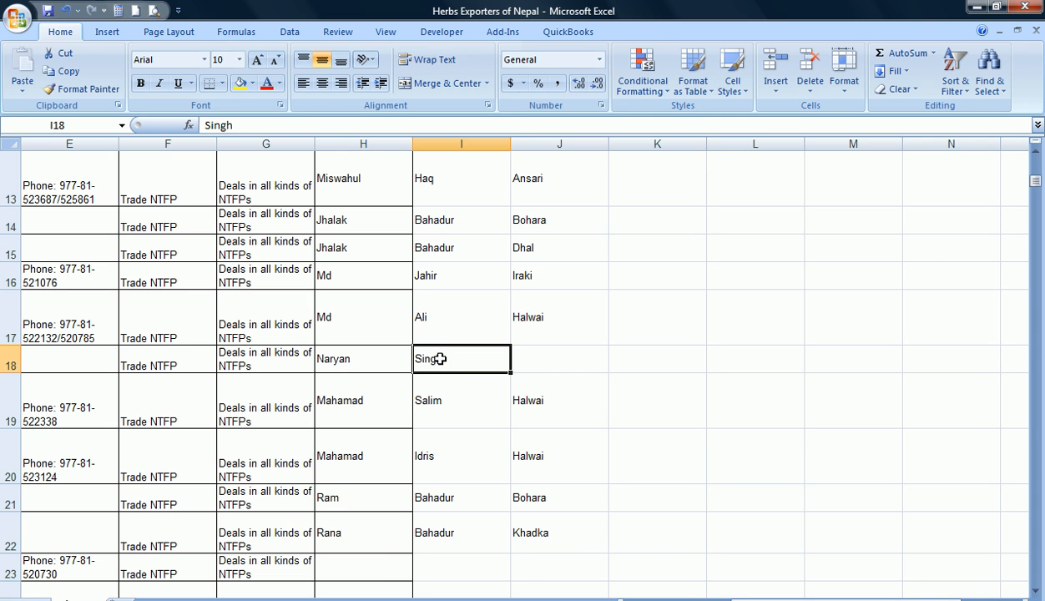
key("ctrl+c")
left_click(537, 361)
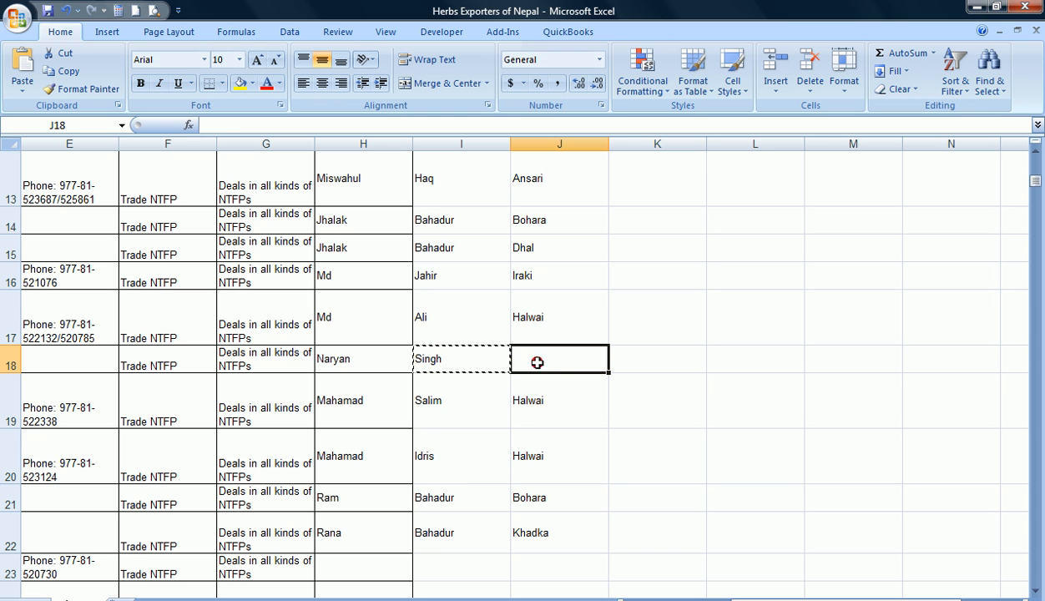
key("ctrl+v")
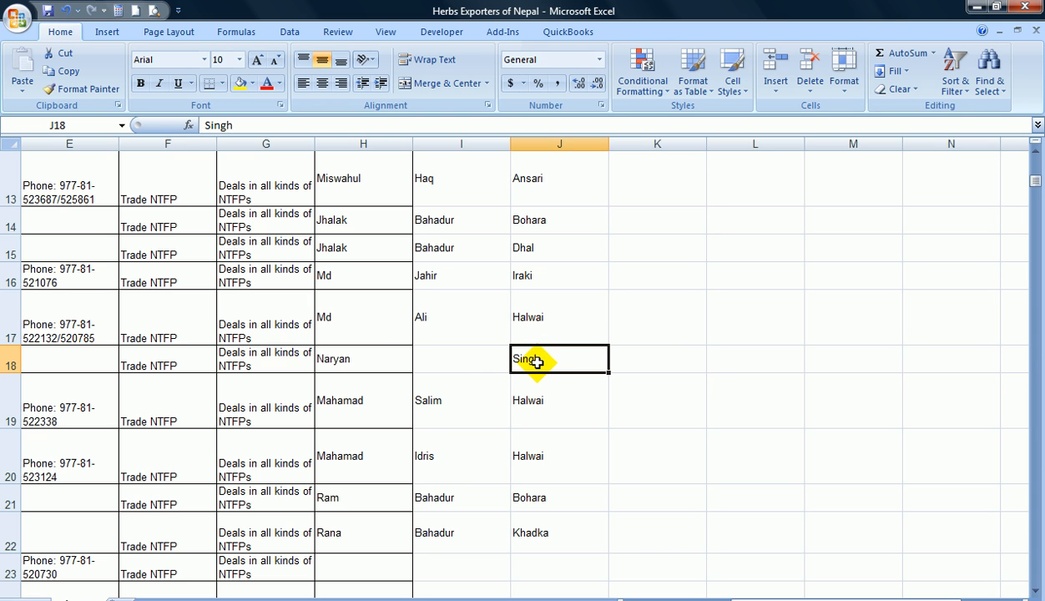
Freeze the header row by applying Freeze Panes with the whole of row 2 selected
left_click(1027, 358)
left_click_drag(1035, 190, 1027, 146)
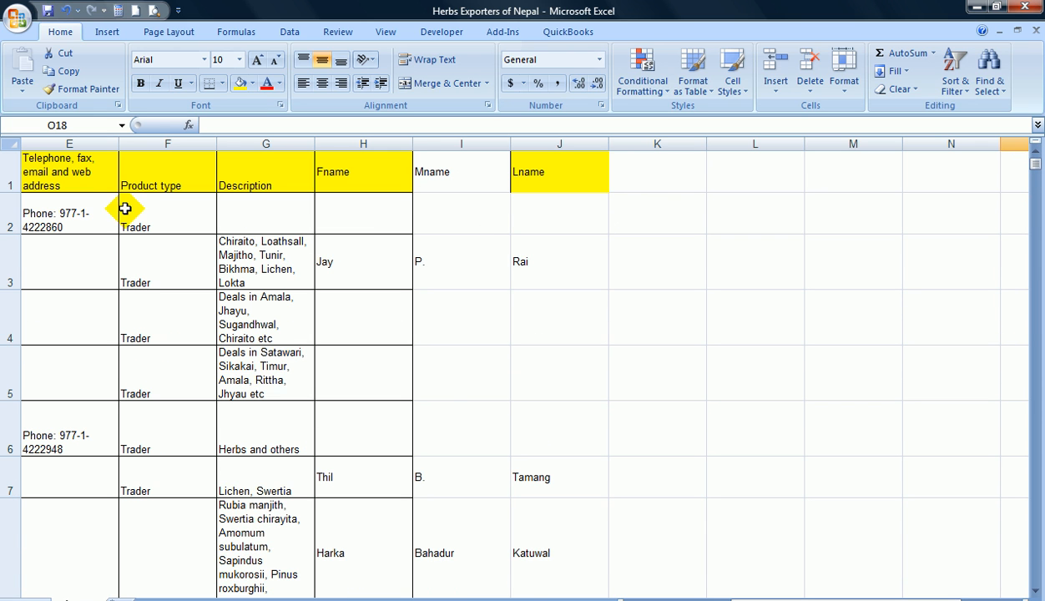
mouse_move(738, 597)
left_mouse_down()
mouse_move(727, 598)
mouse_move(746, 595)
left_mouse_up()
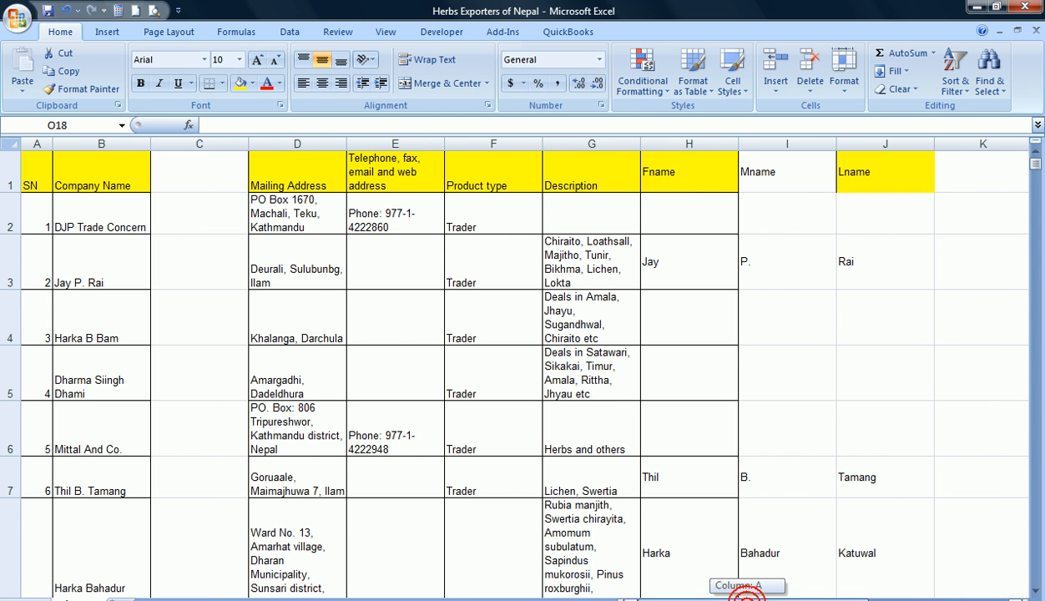
left_click(7, 214)
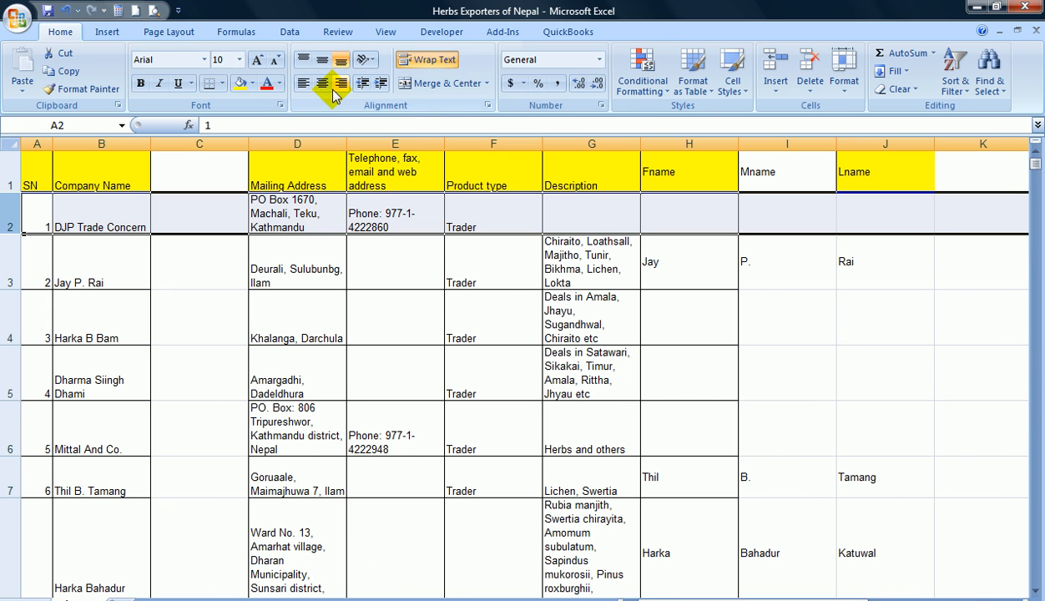
left_click(396, 33)
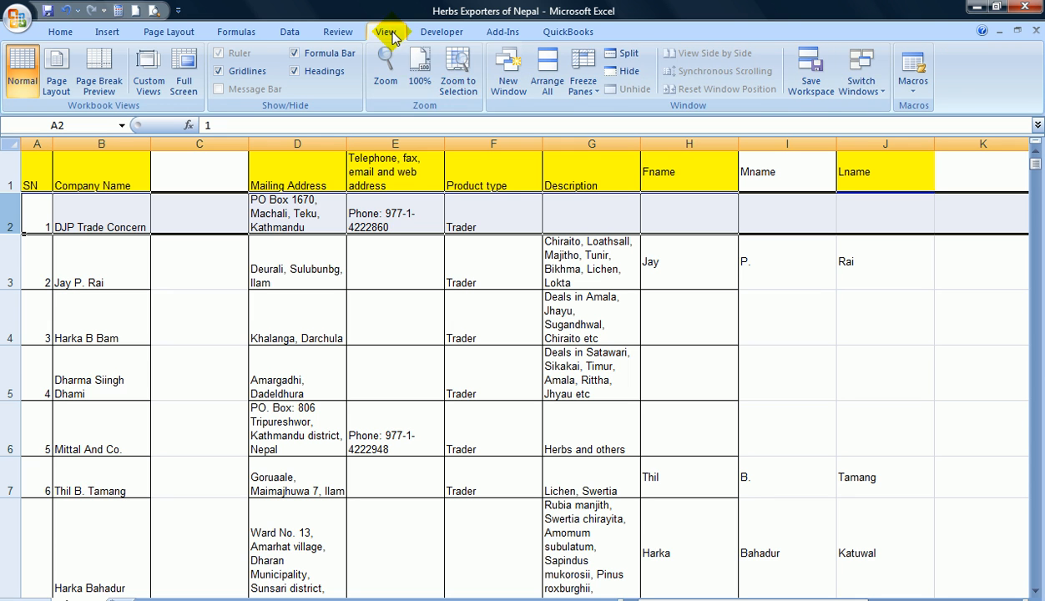
left_click(583, 84)
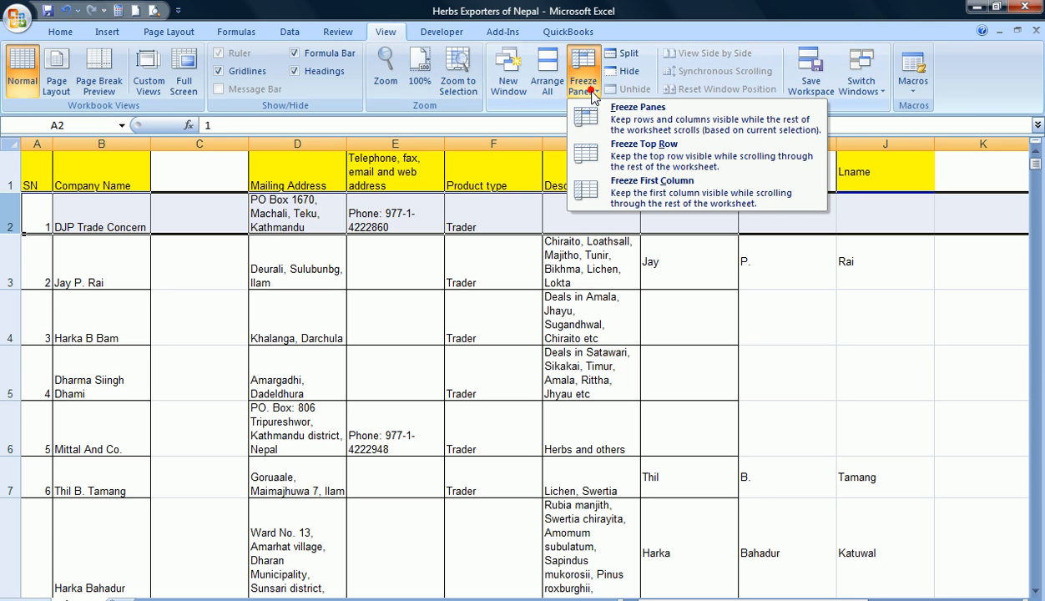
left_click(642, 121)
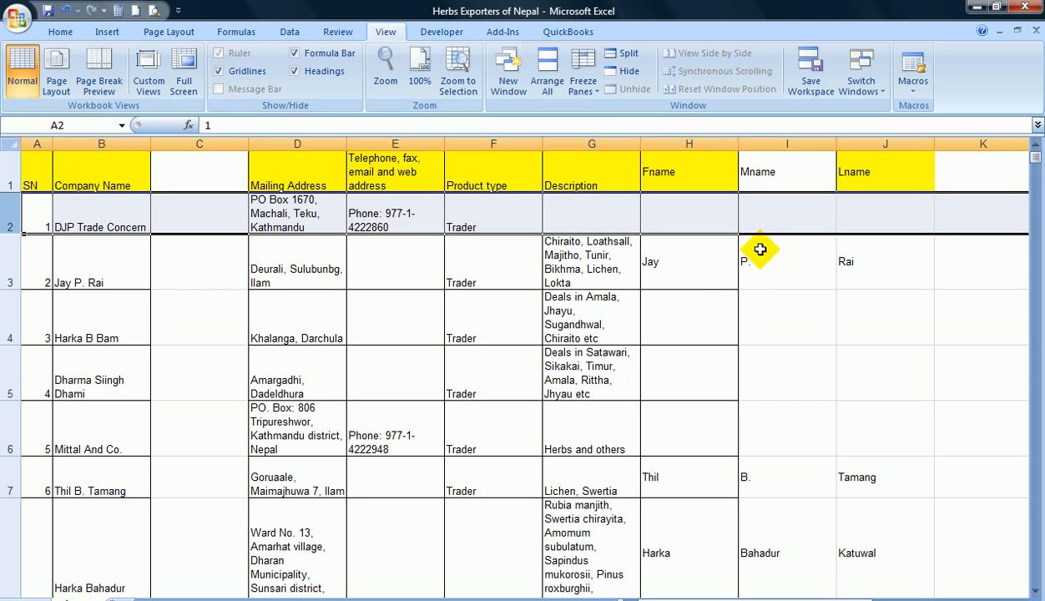
Check that the headers stay in view while moving down column A to row 10, and return to cell A1
key("Down")
key("Down")
key("Down")
key("Down")
key("Down")
key("Down")
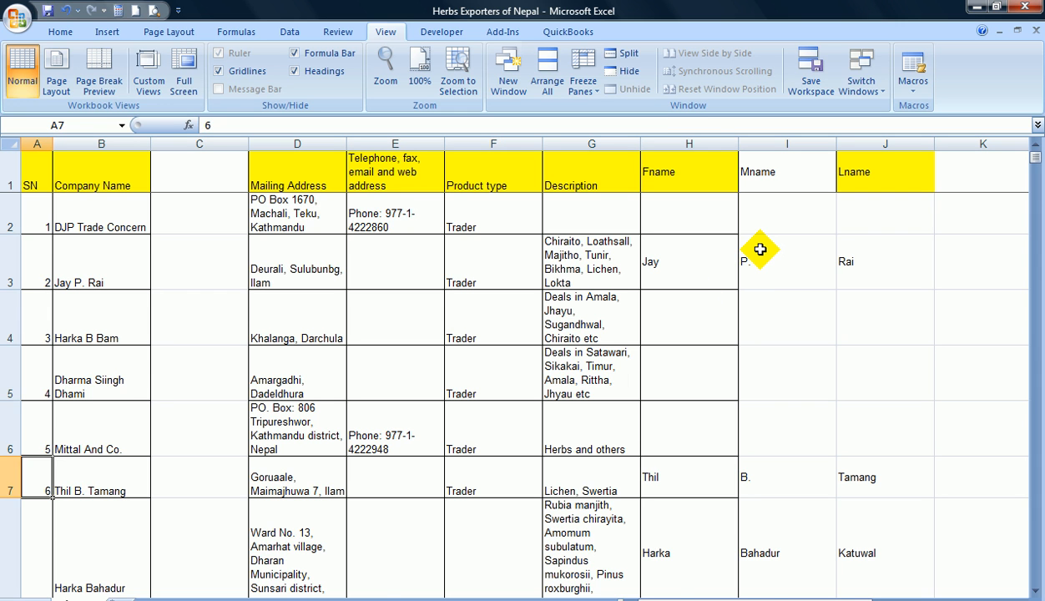
key("Down")
key("Down")
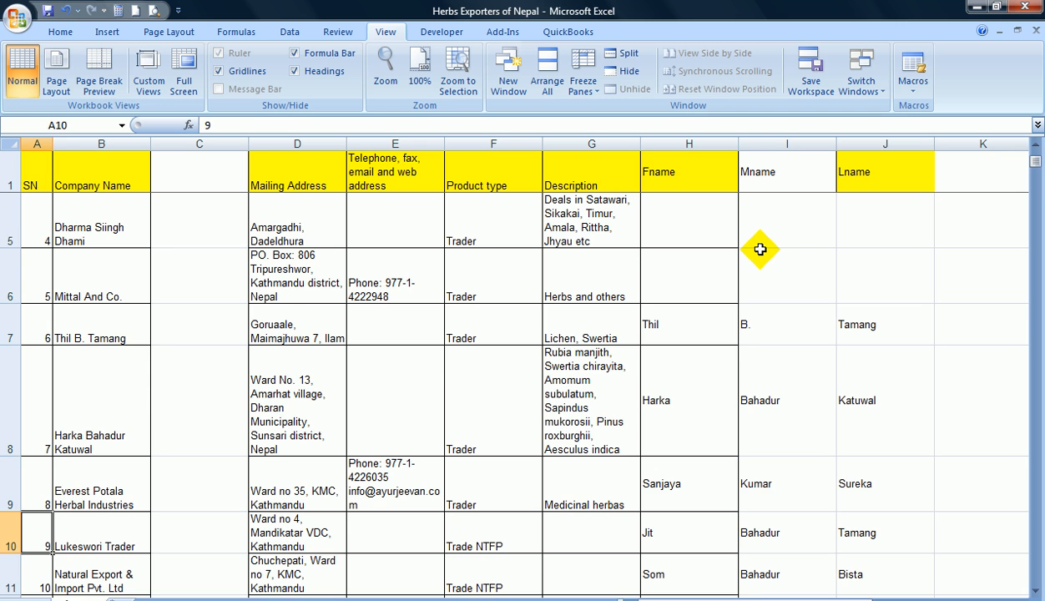
key("ctrl+Home")
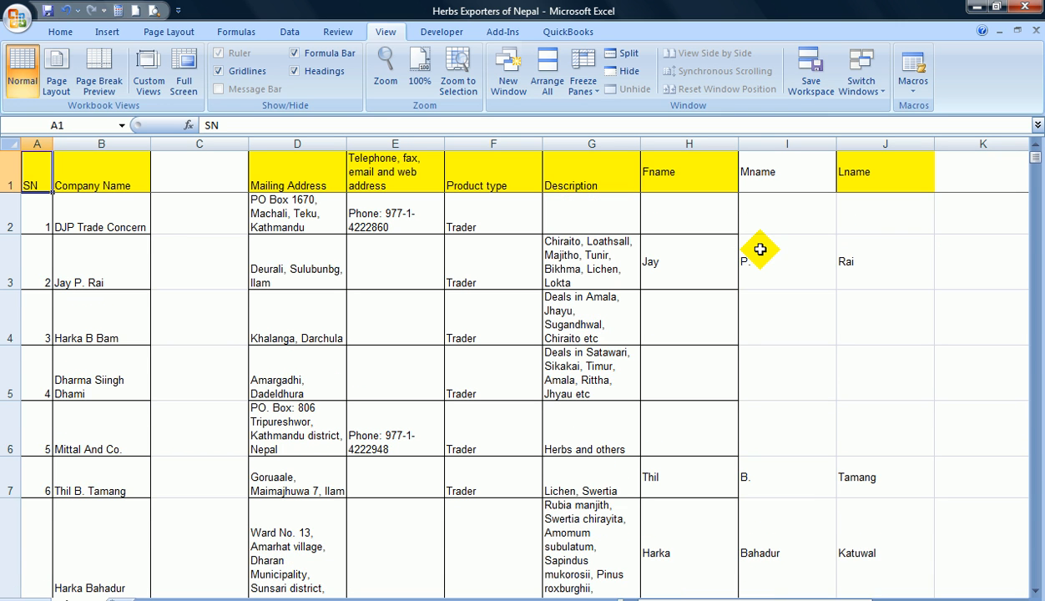
Examine the Fname, Mname and Lname entries under the frozen headers from row 3 down to row 25
left_click(871, 261)
key("Left")
key("Left")
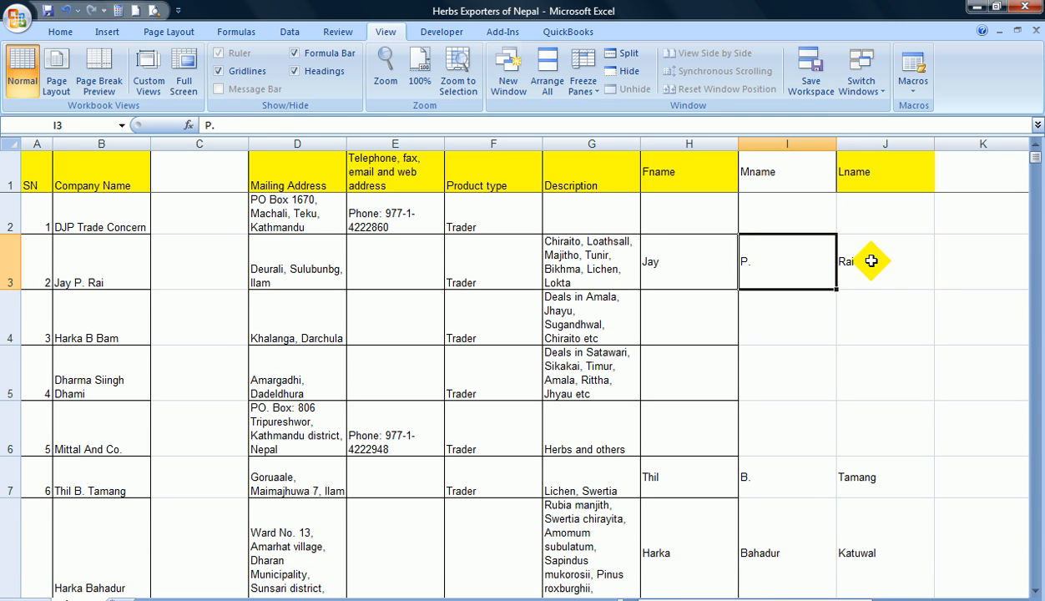
key("Down")
key("Down")
key("Down")
key("Down")
key("Down")
key("Down")
key("Down")
key("Down")
key("Down")
key("Down")
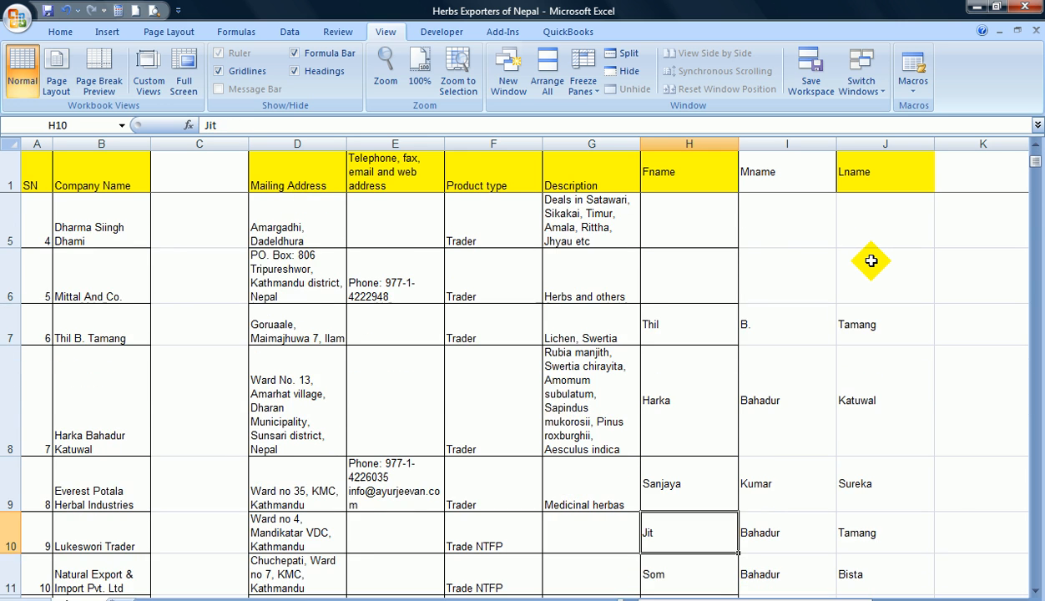
key("Down")
key("Down")
key("Down")
key("Down")
key("Down")
key("Down")
key("Down")
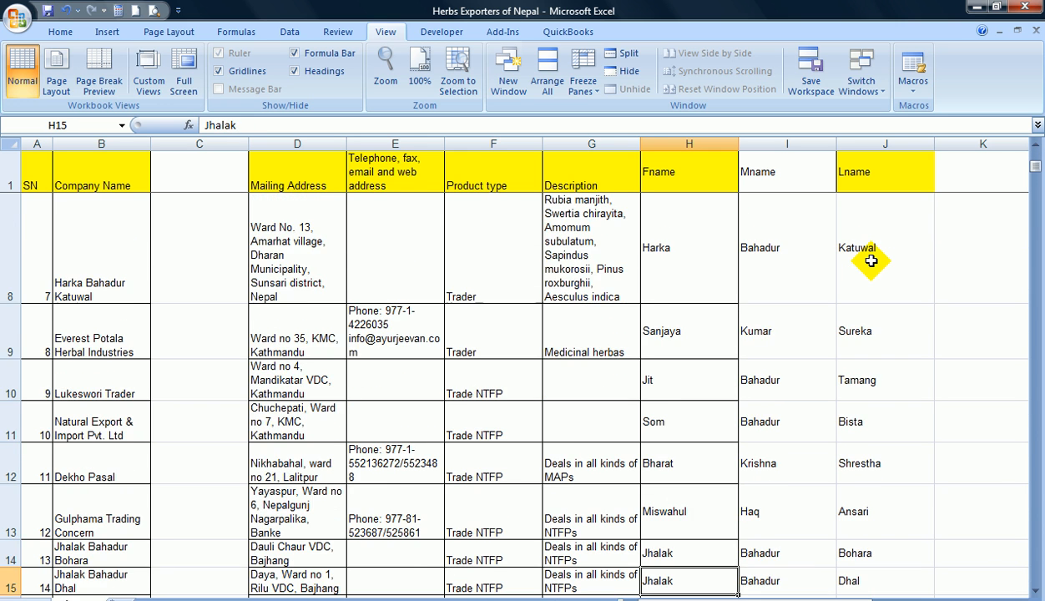
key("Down")
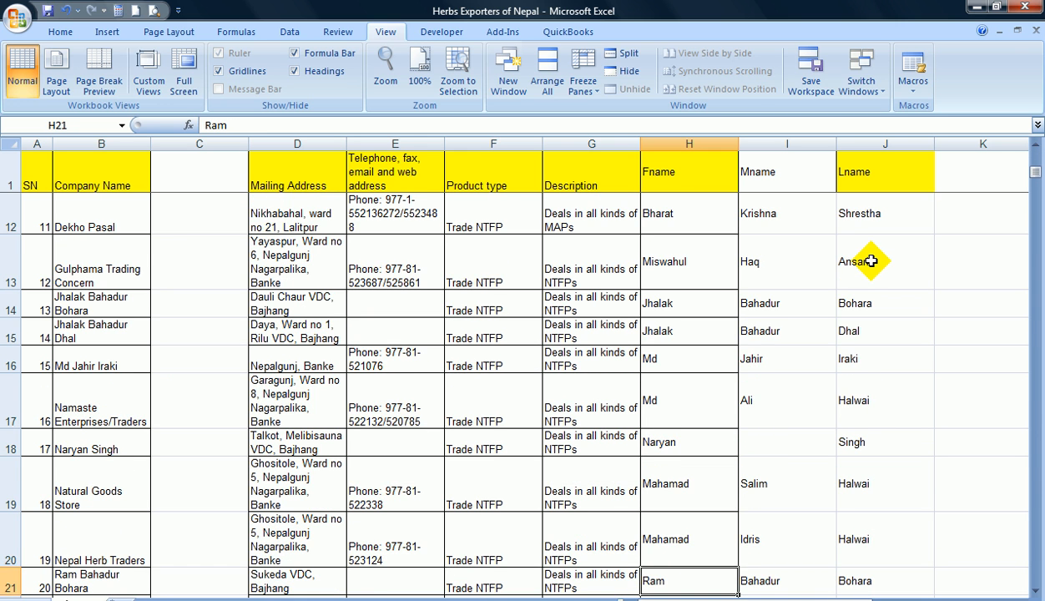
key("Down")
key("Down")
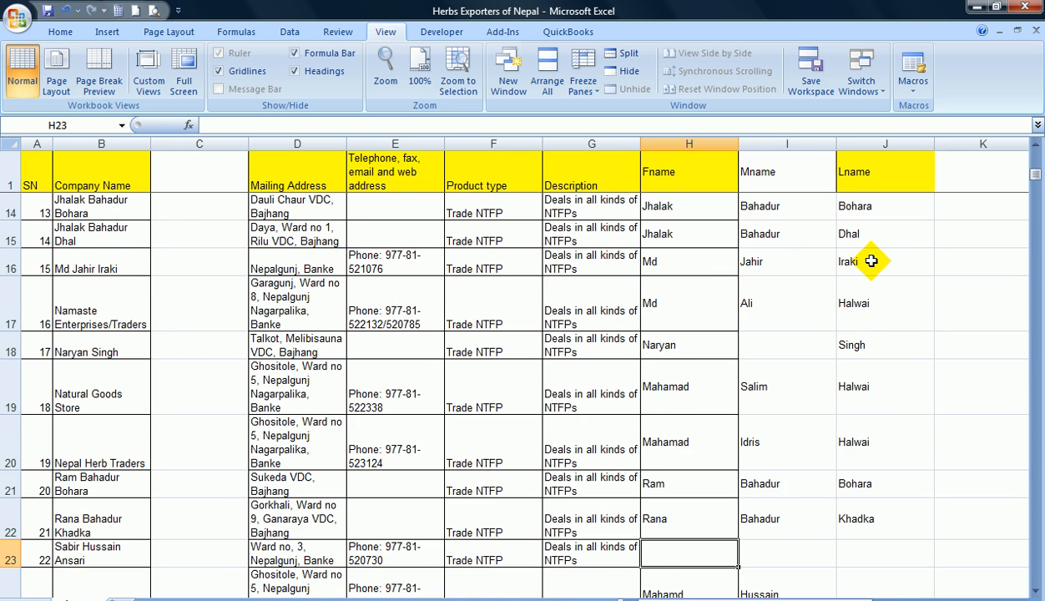
key("Down")
key("Down")
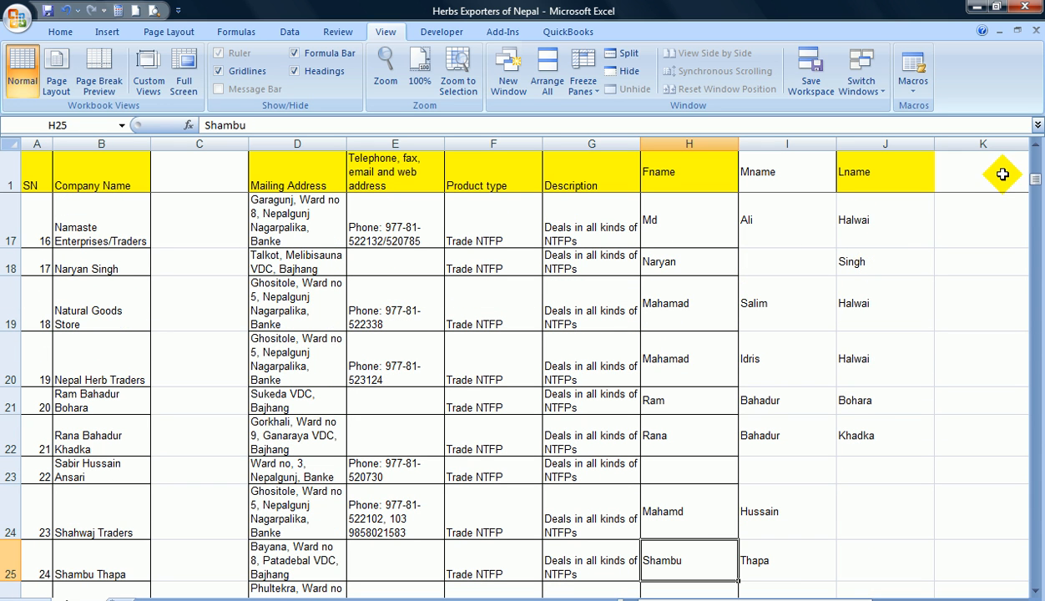
Move the last name in Mname cell I24 to the empty Lname cell J24
left_click(685, 466)
key("Down")
key("Down")
key("Down")
key("Down")
key("Up")
key("Up")
key("Up")
key("Up")
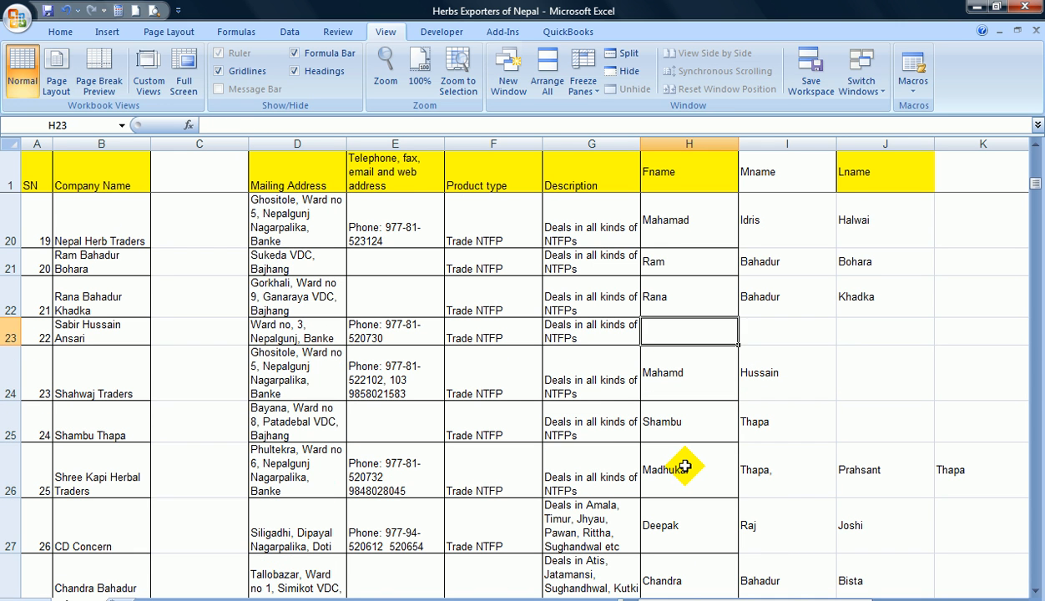
key("Down")
key("Right")
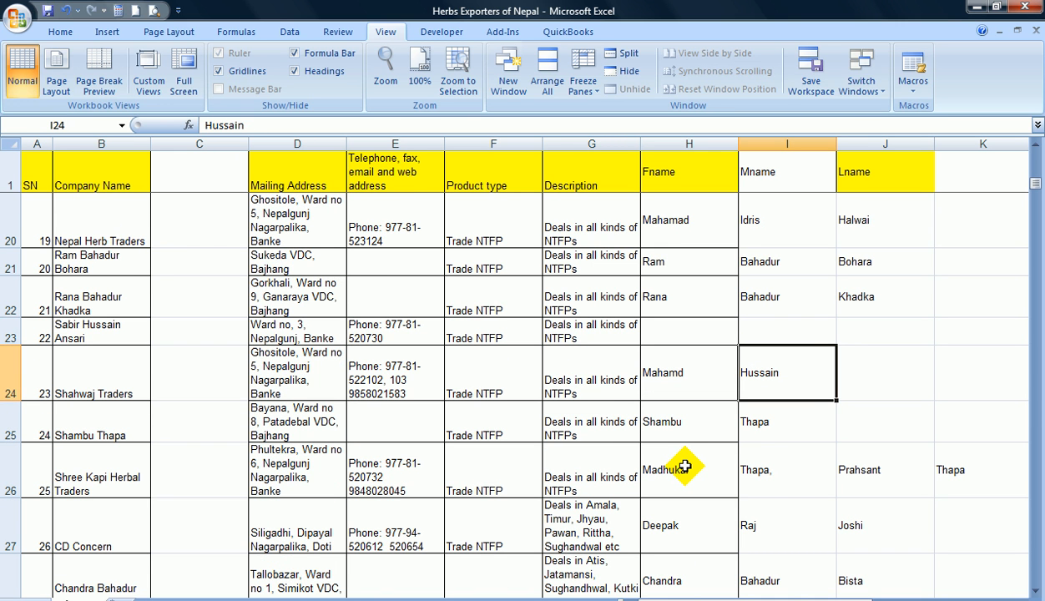
key("ctrl+c")
key("Right")
key("ctrl+v")
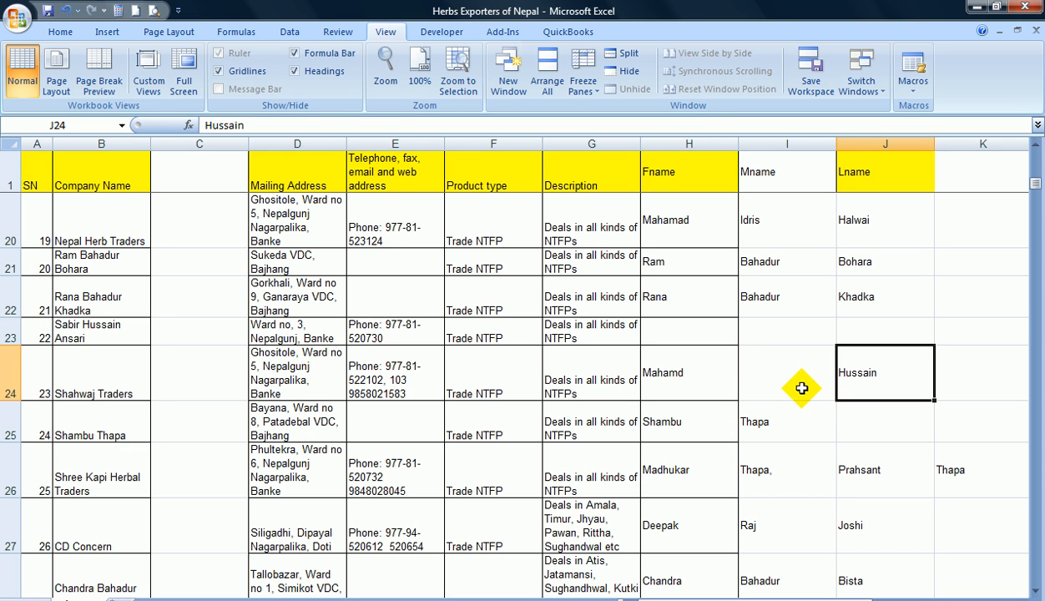
Move the last name in Mname cell I25 to the empty Lname cell J25
left_click(768, 424)
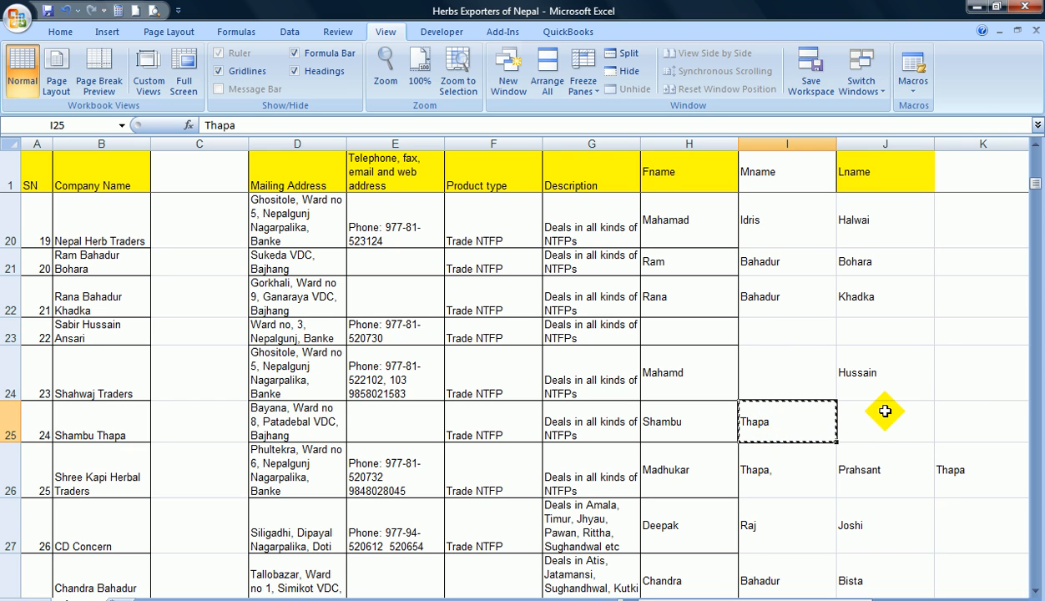
left_click(884, 411)
key("ctrl+v")
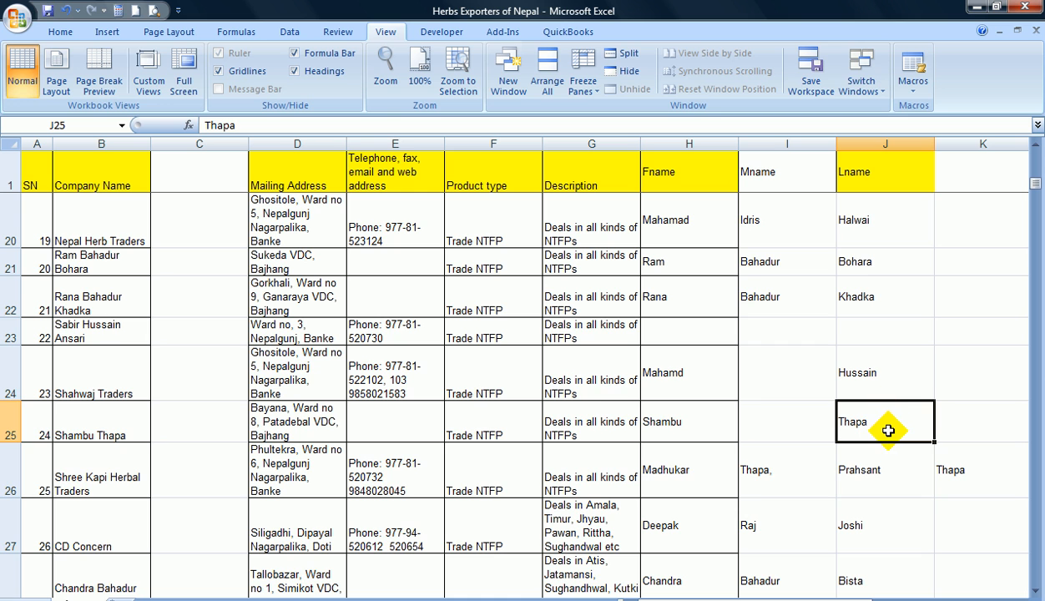
Examine how the name parts in row 26 are spread across the Fname, Mname and Lname columns and column K
key("Down")
key("Down")
key("Down")
key("Down")
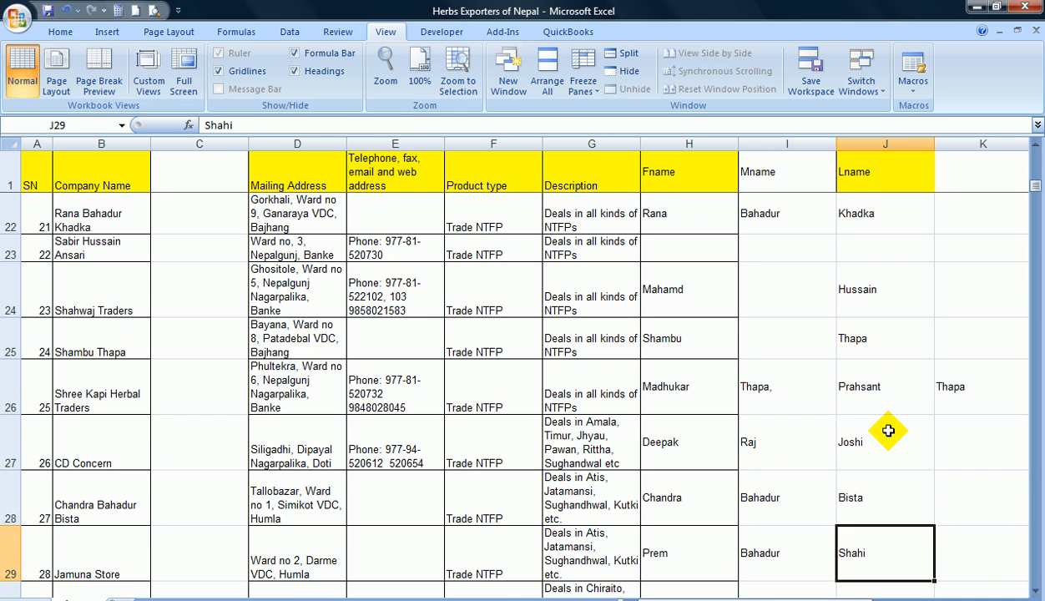
key("Up")
key("Up")
key("Up")
key("Up")
key("Down")
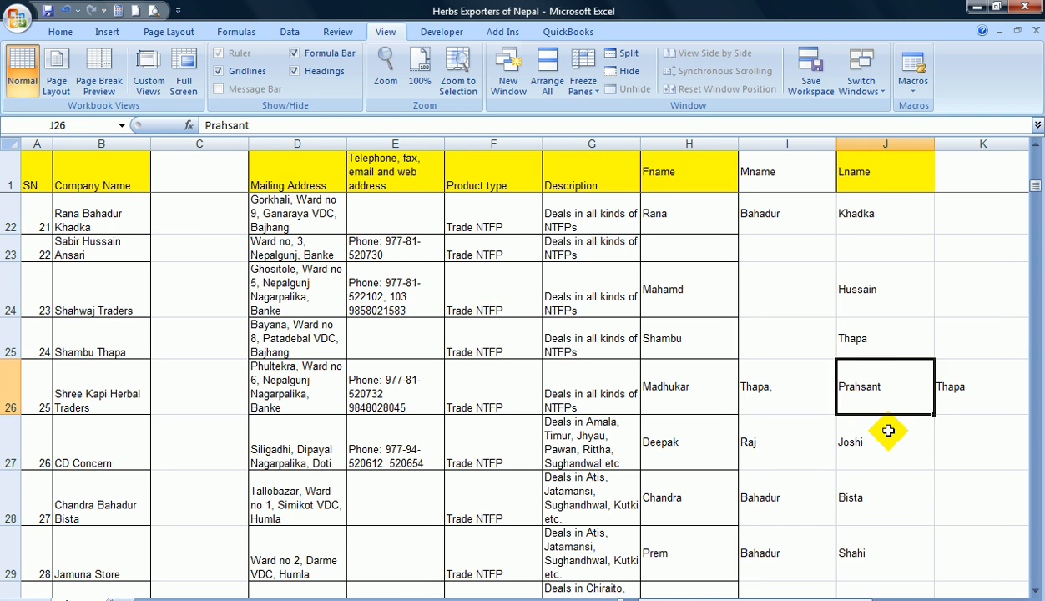
key("Right")
key("Right")
key("Left")
key("Left")
key("Left")
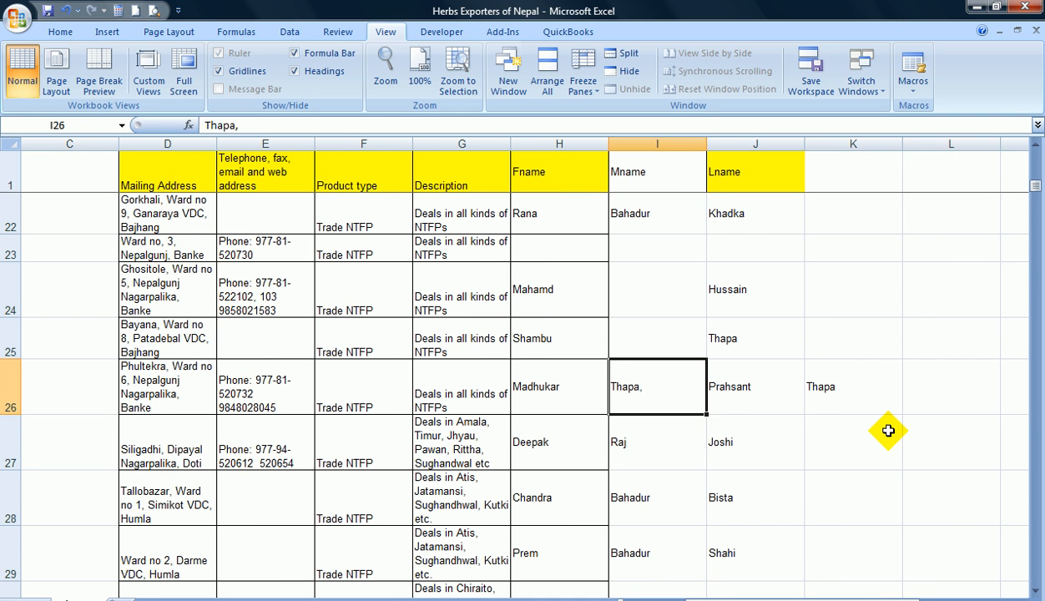
key("Left")
key("Left")
key("Right")
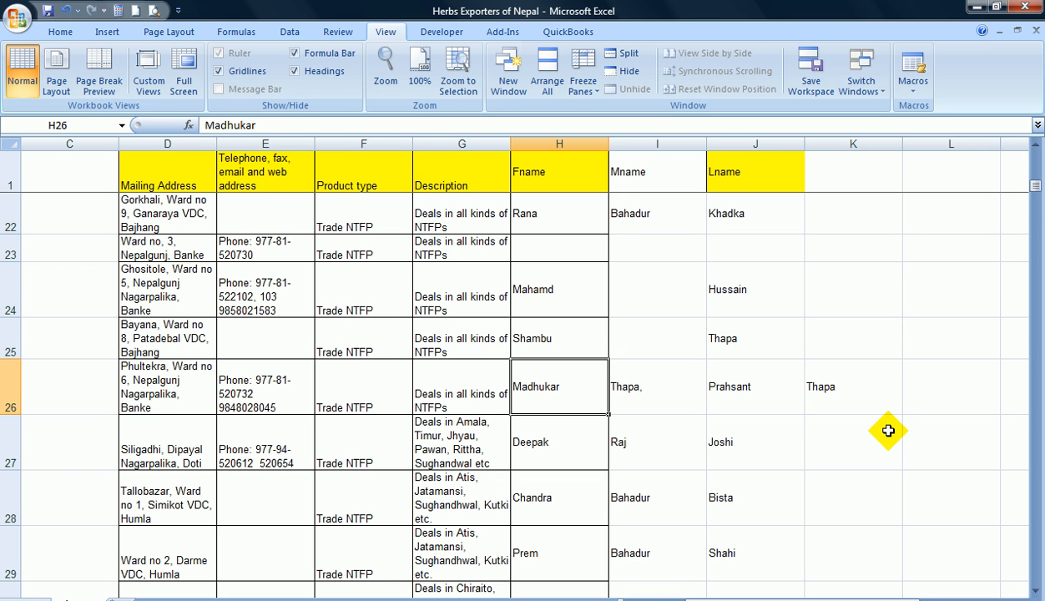
key("Right")
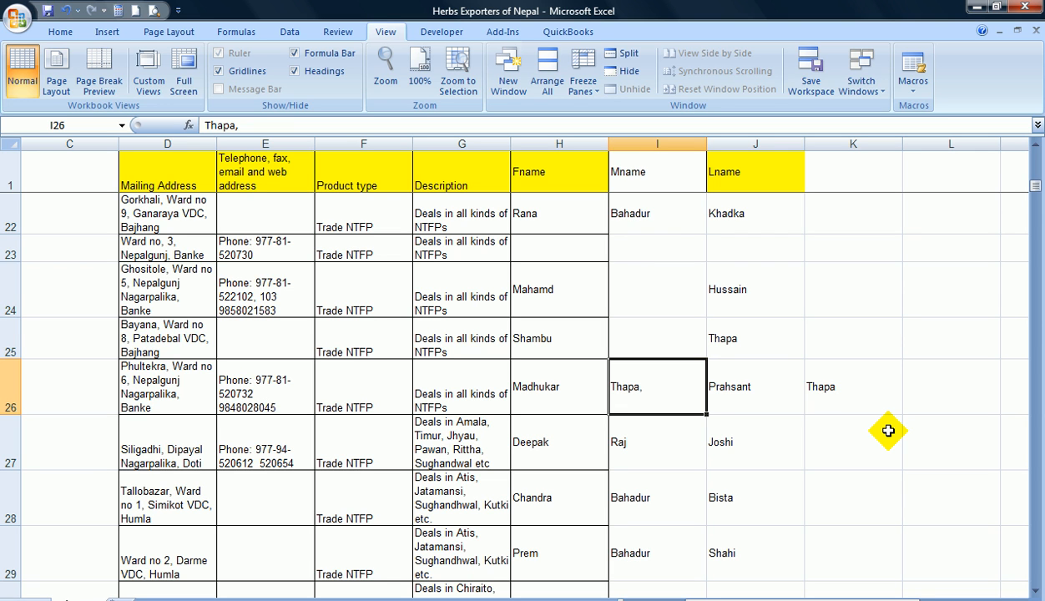
key("ctrl+c")
left_click(755, 376)
left_click_drag(799, 385, 809, 381)
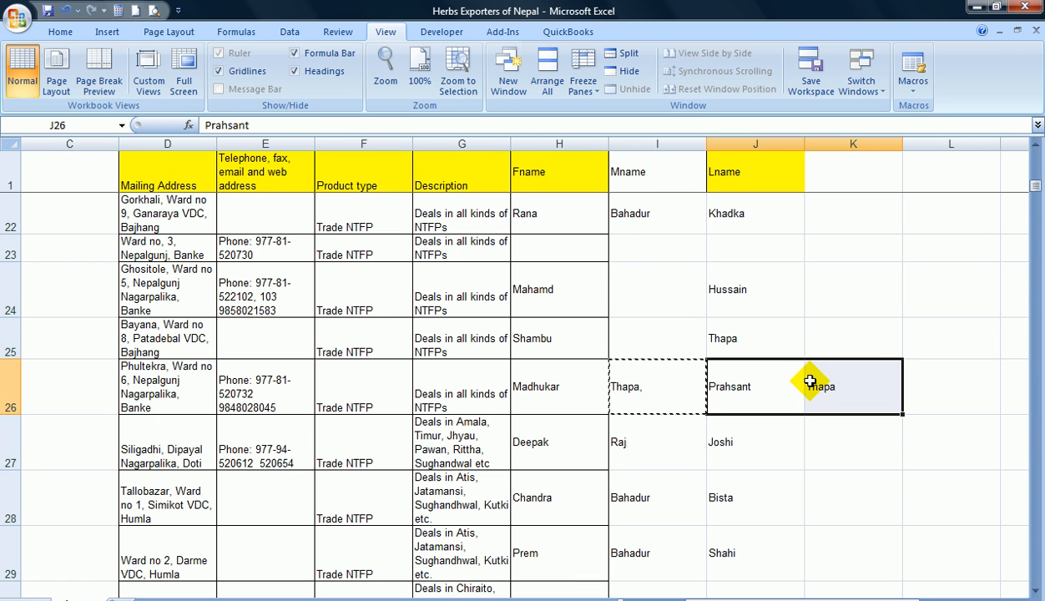
key("Delete")
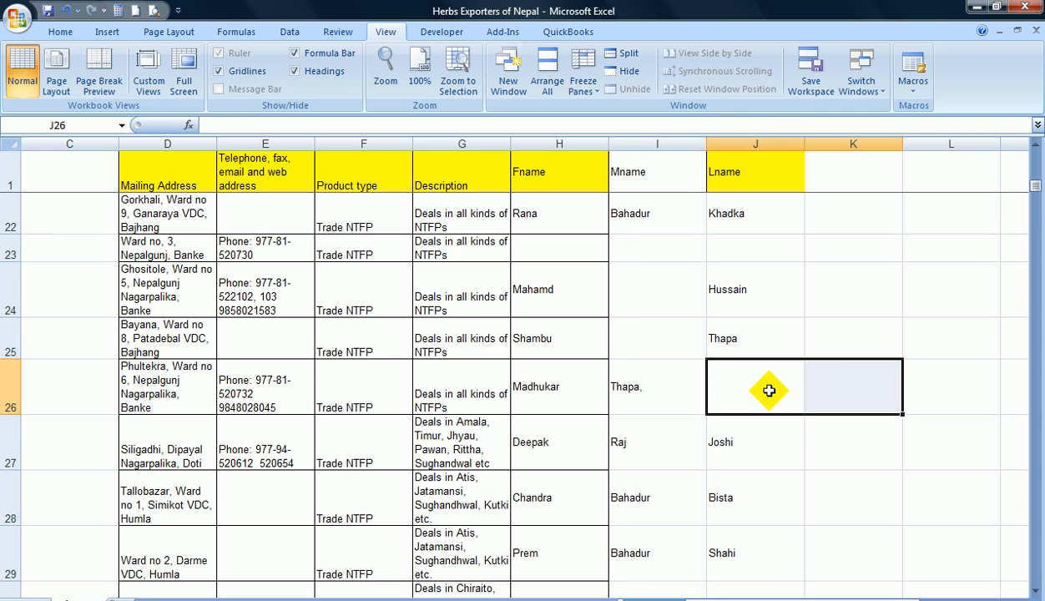
left_click(769, 390)
left_click(768, 390)
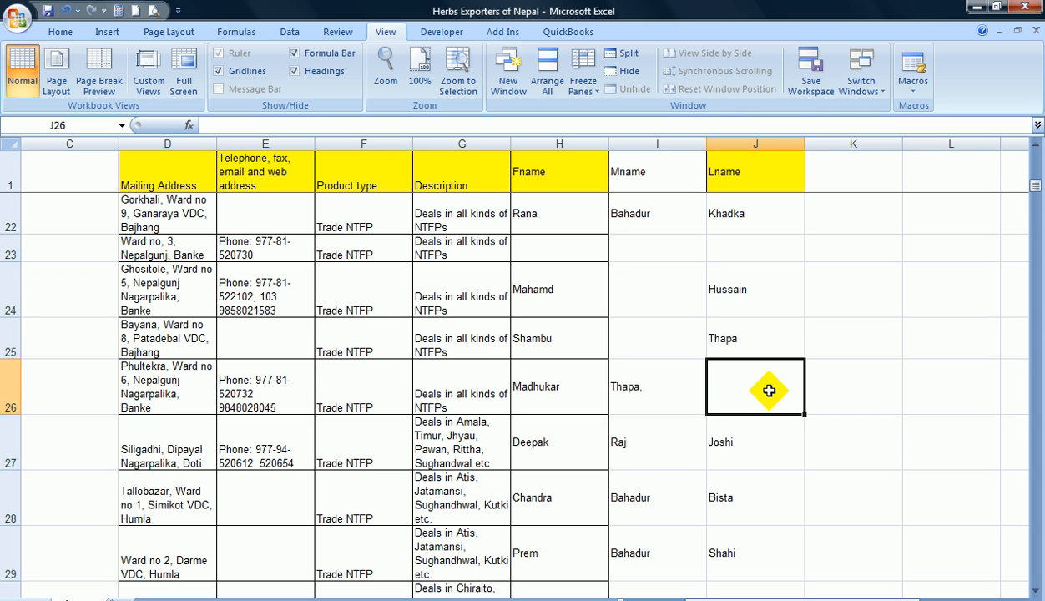
left_click(769, 390)
key("ctrl+z")
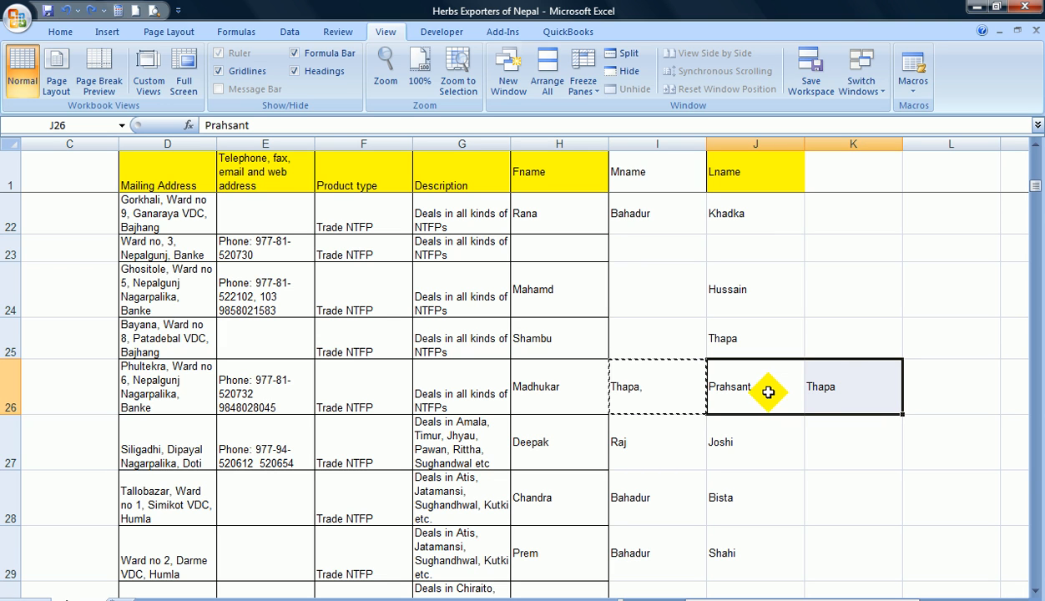
Move the last name in I26 over the entry in Lname cell J26, and clear the surplus name in K26
key("ctrl+c")
left_click(673, 398)
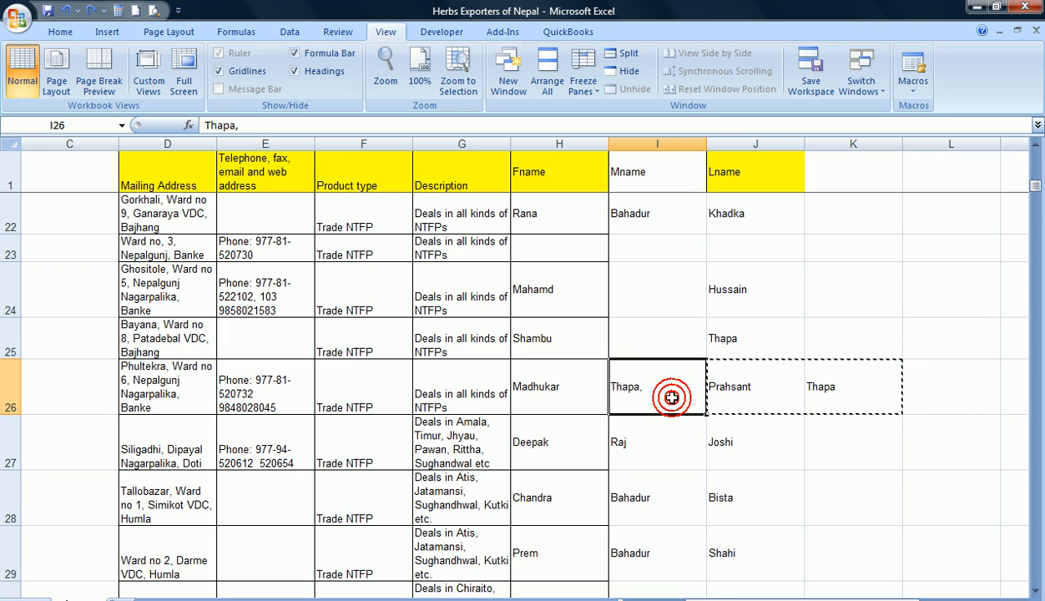
key("ctrl+c")
left_click(735, 387)
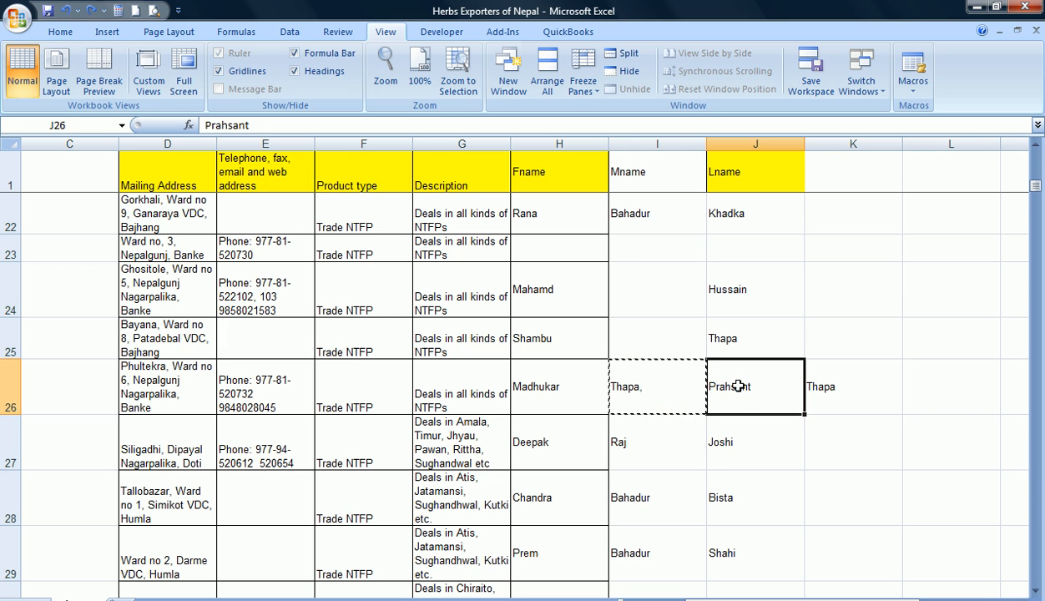
key("ctrl+v")
left_click(846, 393)
left_click(845, 393)
key("Delete")
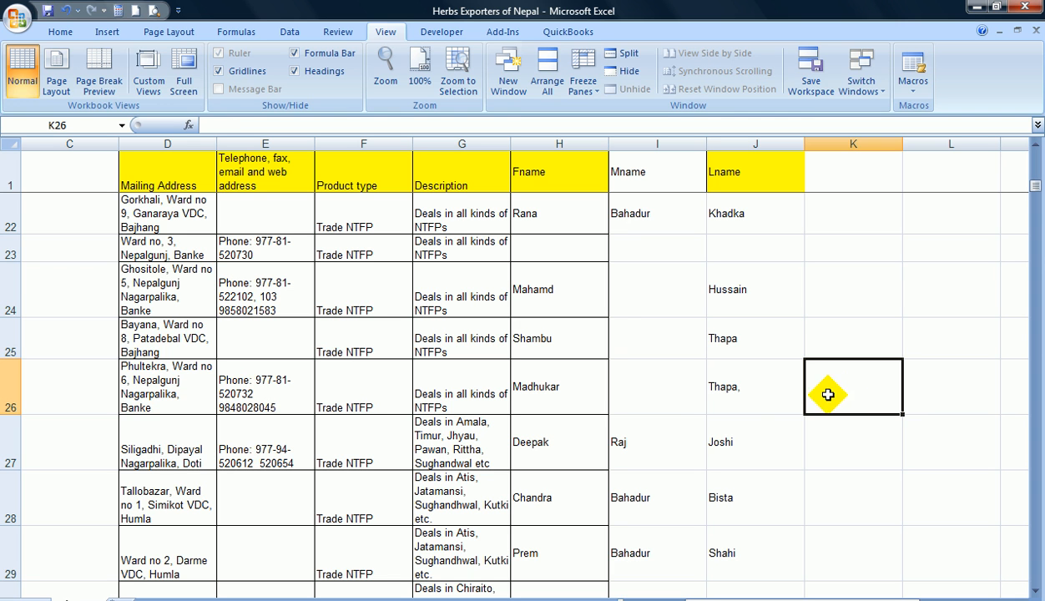
Move the last name in Mname cell I30 to the empty Lname cell J30
key("Down")
key("Down")
key("Down")
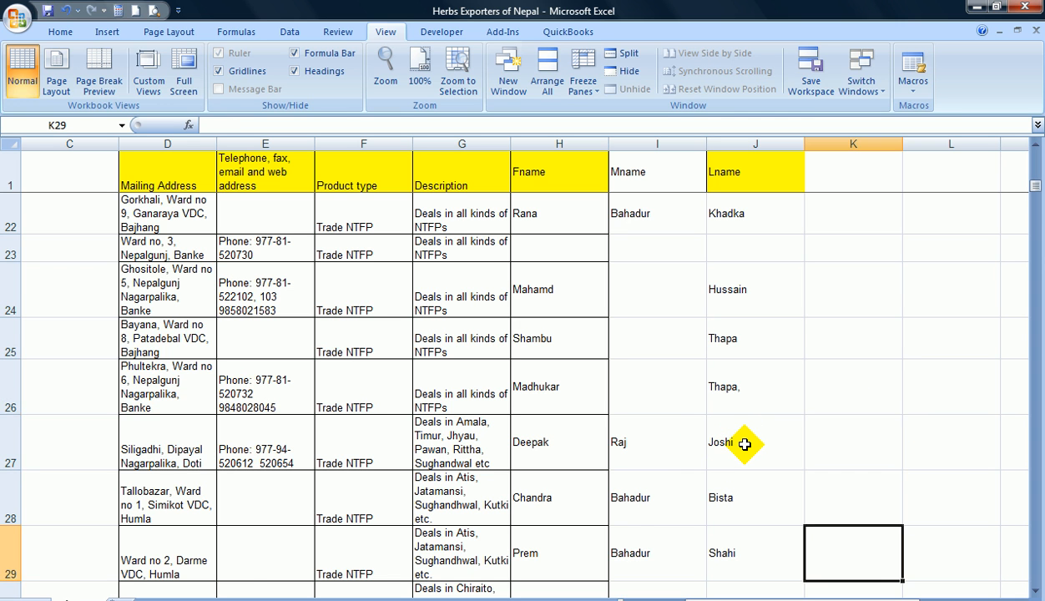
key("Down")
key("Down")
key("Down")
key("Down")
key("Down")
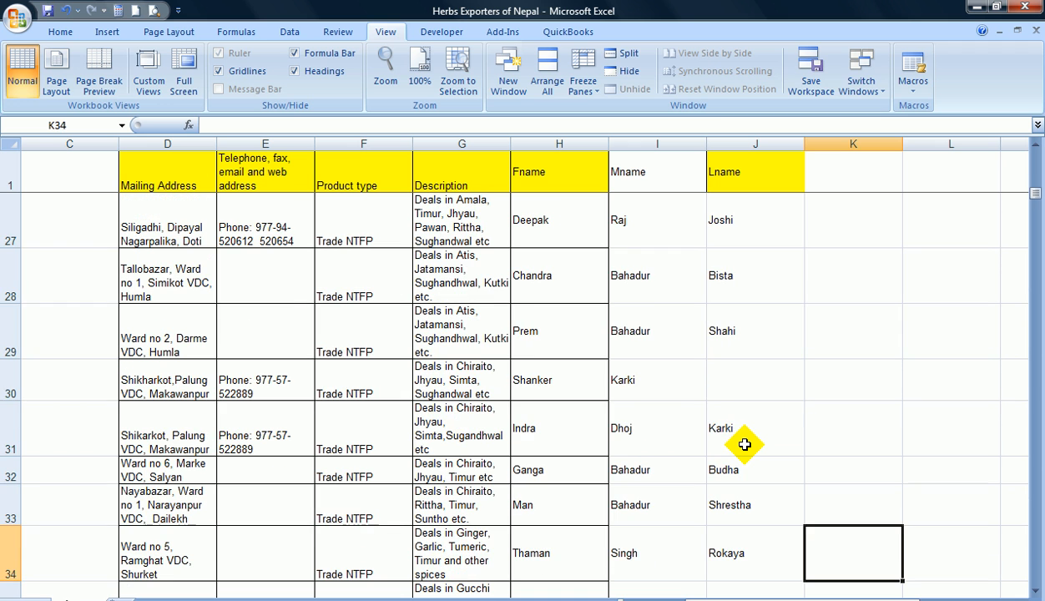
left_click(630, 377)
key("ctrl+c")
left_click(718, 378)
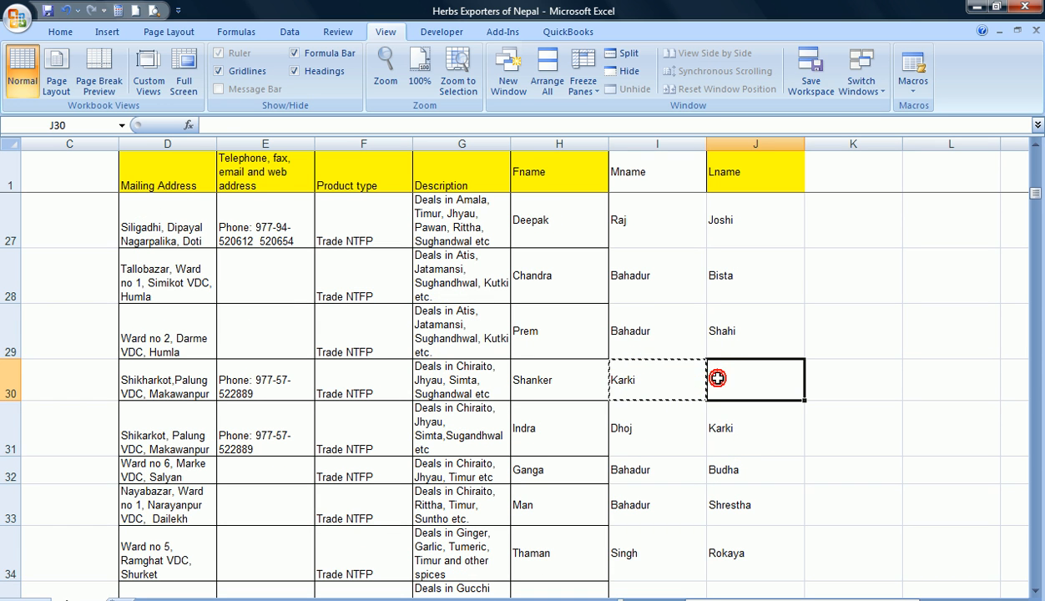
key("ctrl+v")
left_click(811, 437)
left_click(810, 437)
key("Left")
key("Left")
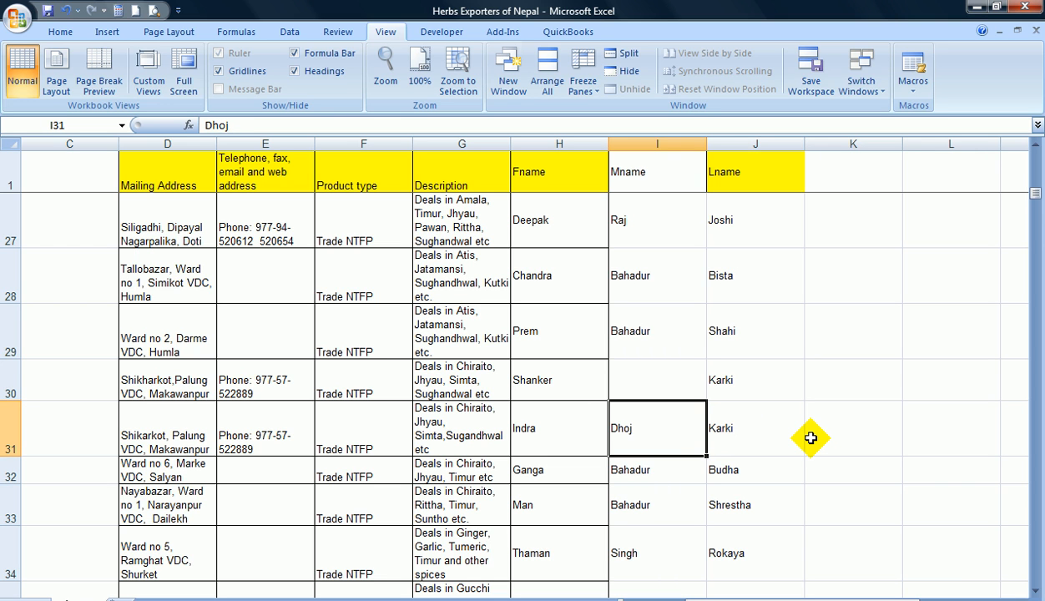
key("Down")
key("Up")
key("Up")
key("Left")
key("Left")
key("Left")
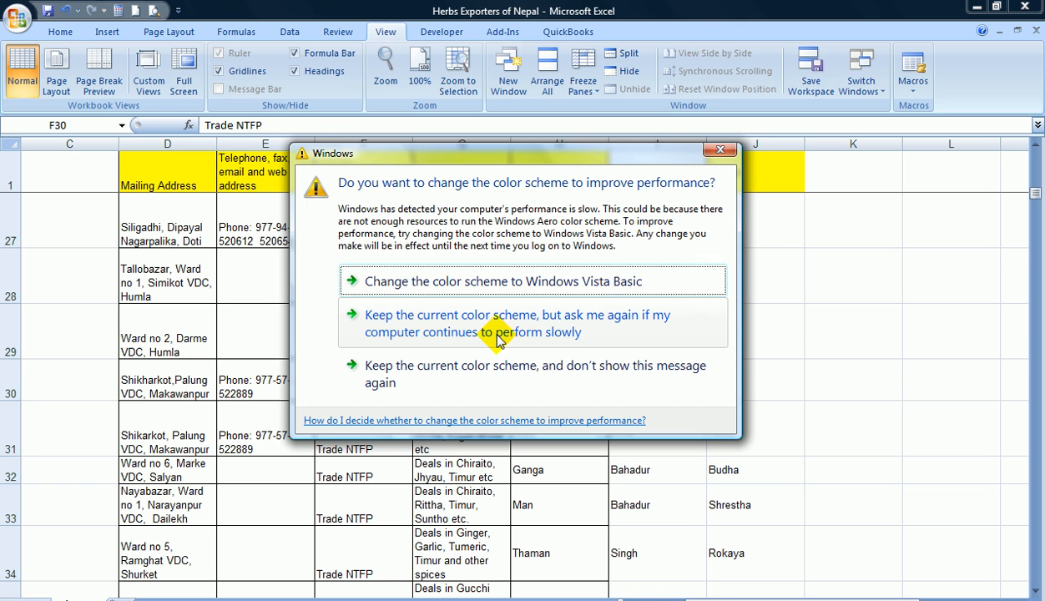
Keep the current Windows color scheme and stop the performance message from being shown again
left_click(480, 365)
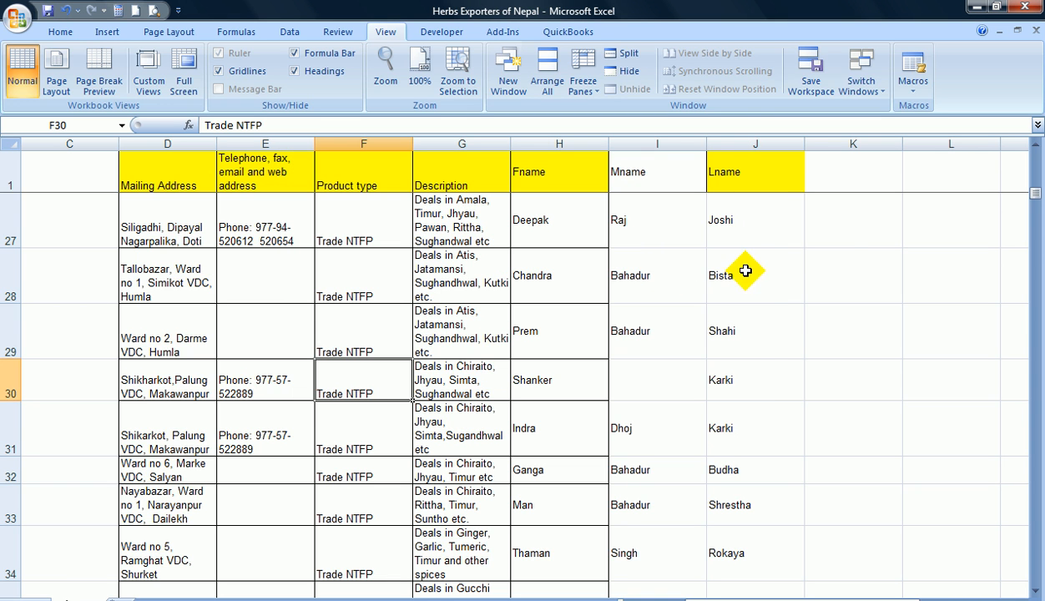
Look over the name columns while going up column F from row 30 to header cell F1
key("Up")
key("Up")
key("Up")
key("Up")
key("Up")
key("Up")
key("Up")
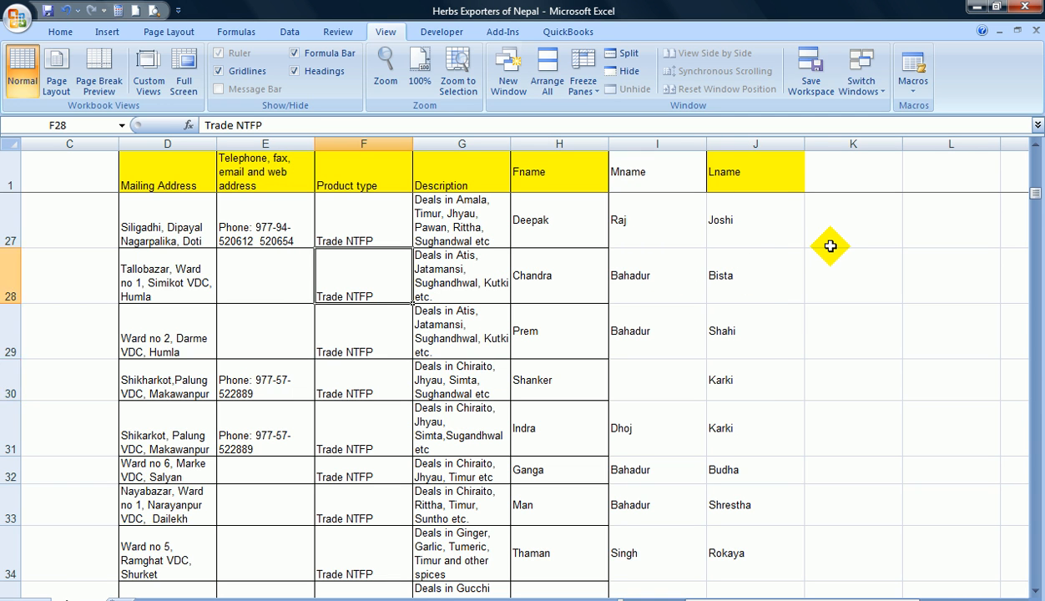
key("Up")
key("Up")
key("Up")
key("Up")
key("Up")
key("Up")
key("Up")
key("Up")
key("Up")
key("Up")
key("Up")
key("Up")
key("Up")
key("Up")
key("Up")
key("Up")
key("Up")
key("Up")
key("Up")
key("Up")
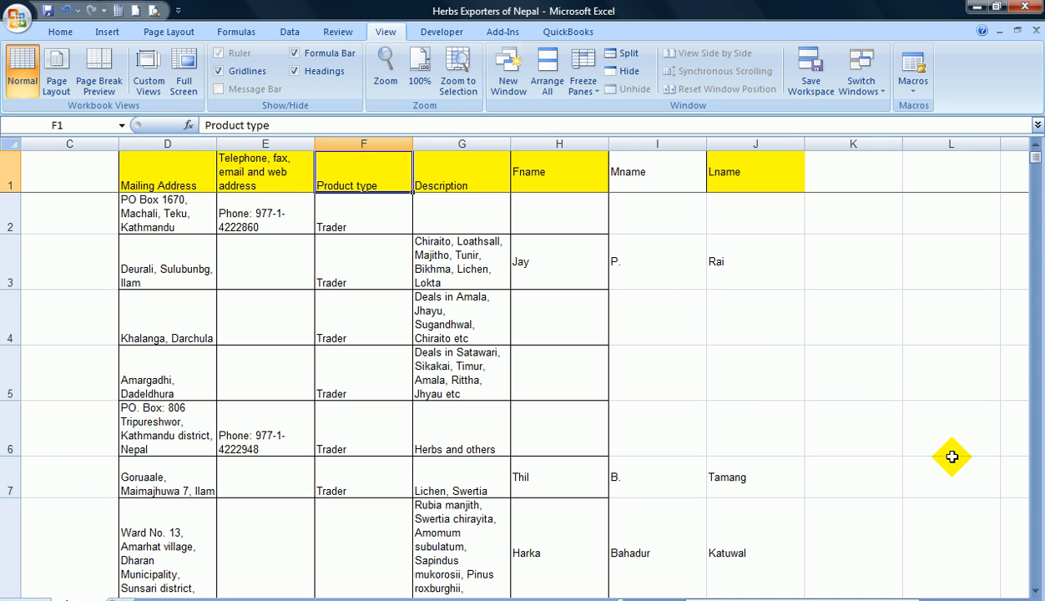
Clear the second contact's name from cells K210:M210, beyond the Lname column
left_click_drag(1035, 157, 1028, 449)
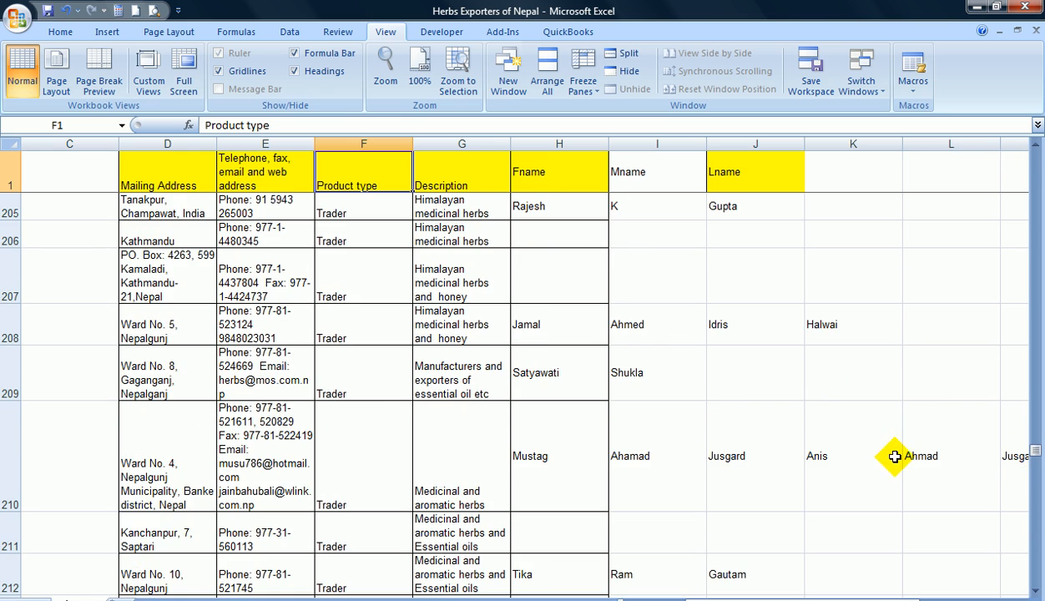
left_click(886, 457)
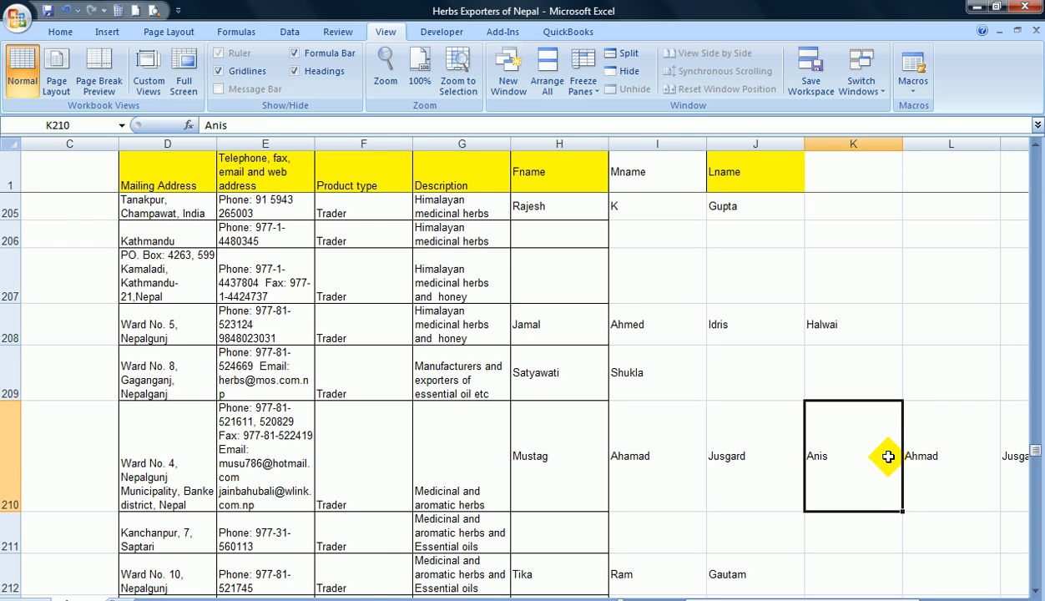
key("Right")
key("Right")
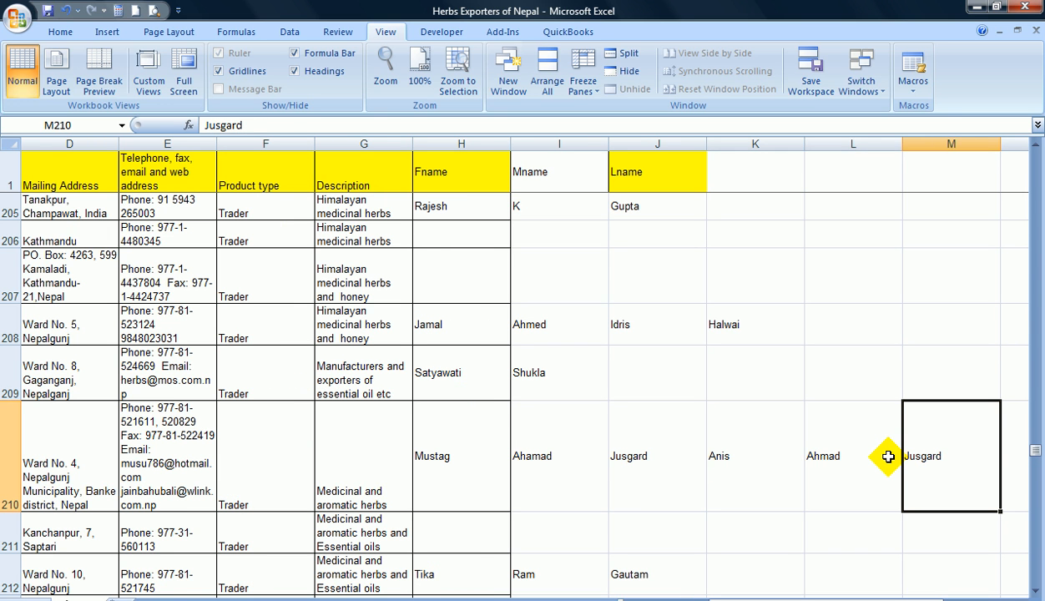
key("Left")
key("Left")
key("Left")
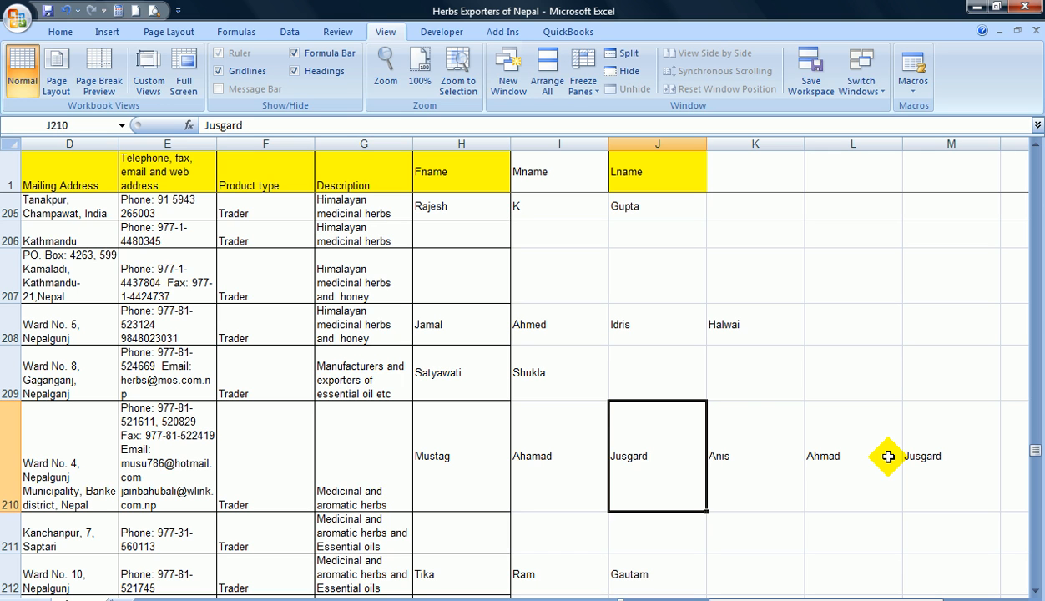
key("Left")
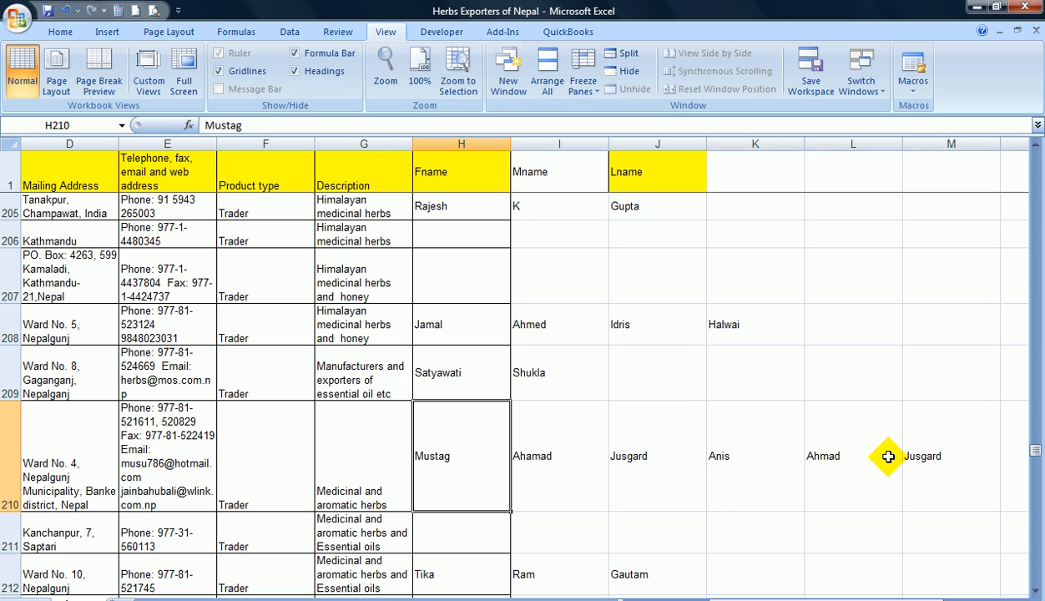
key("Right")
key("Right")
key("Right")
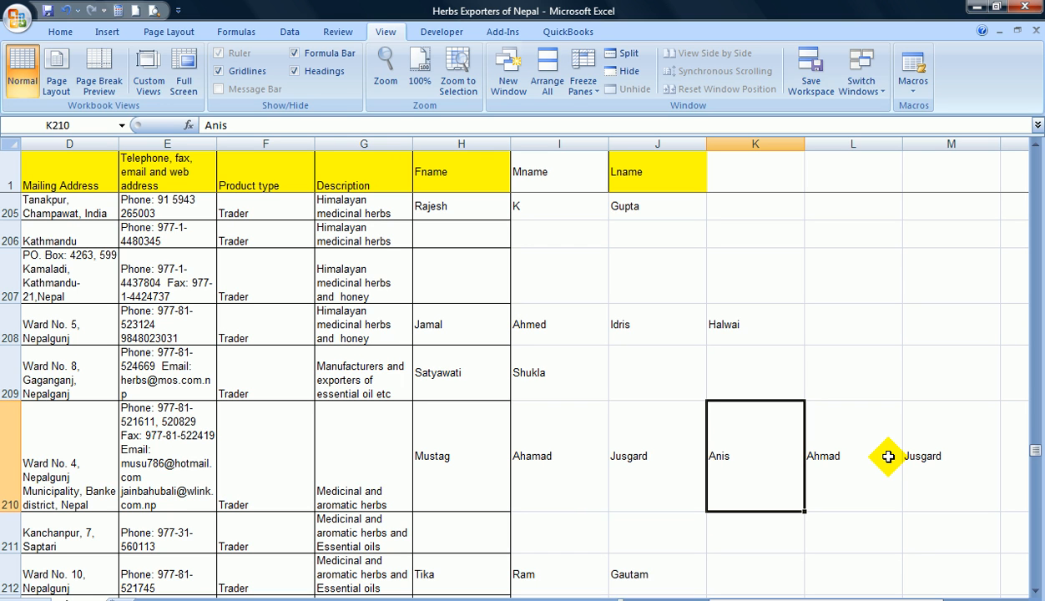
key("shift+Right")
key("shift+Right")
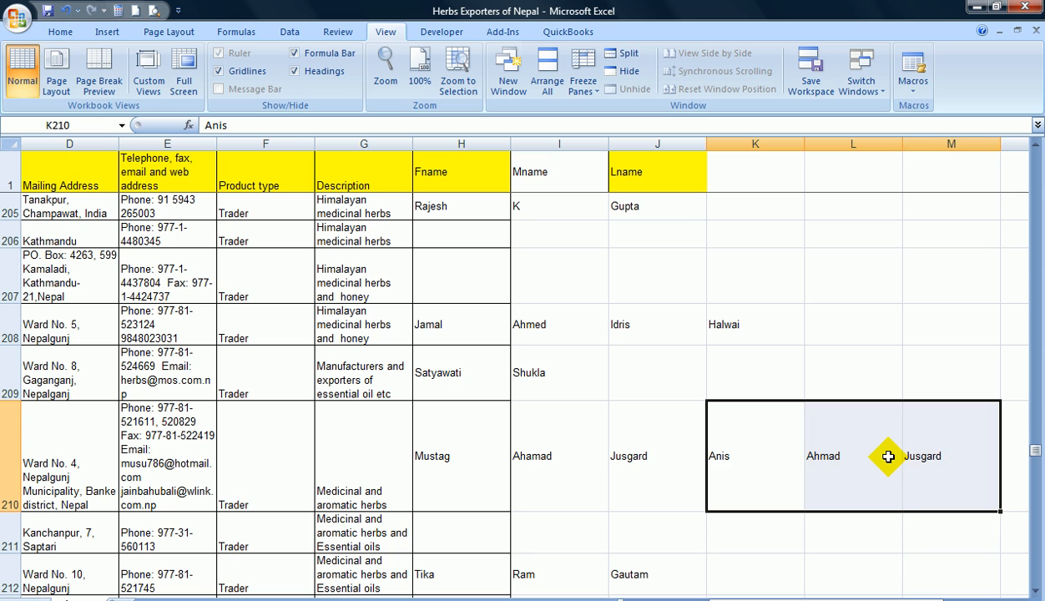
key("Delete")
Clear the surplus name parts in cells J208:K208 and select the name in Mname cell I208
key("Up")
key("Up")
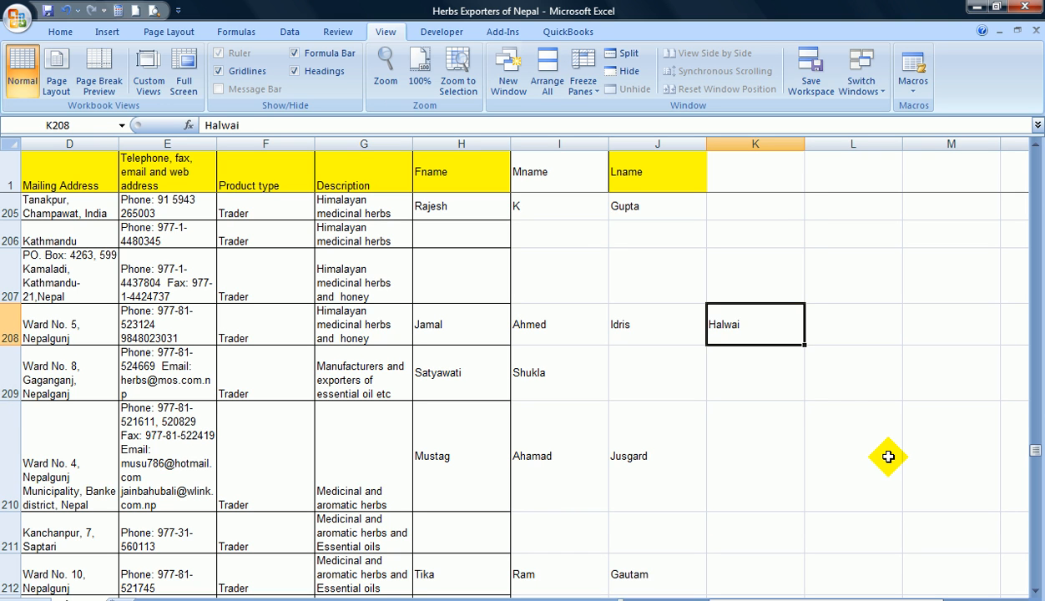
key("Left")
key("shift+Right")
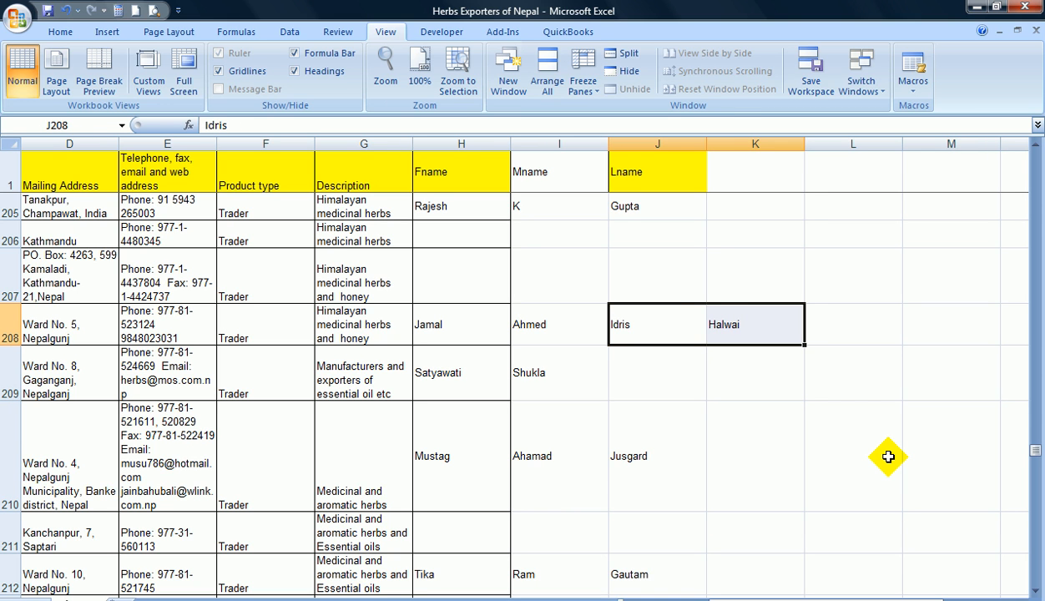
key("Delete")
key("Left")
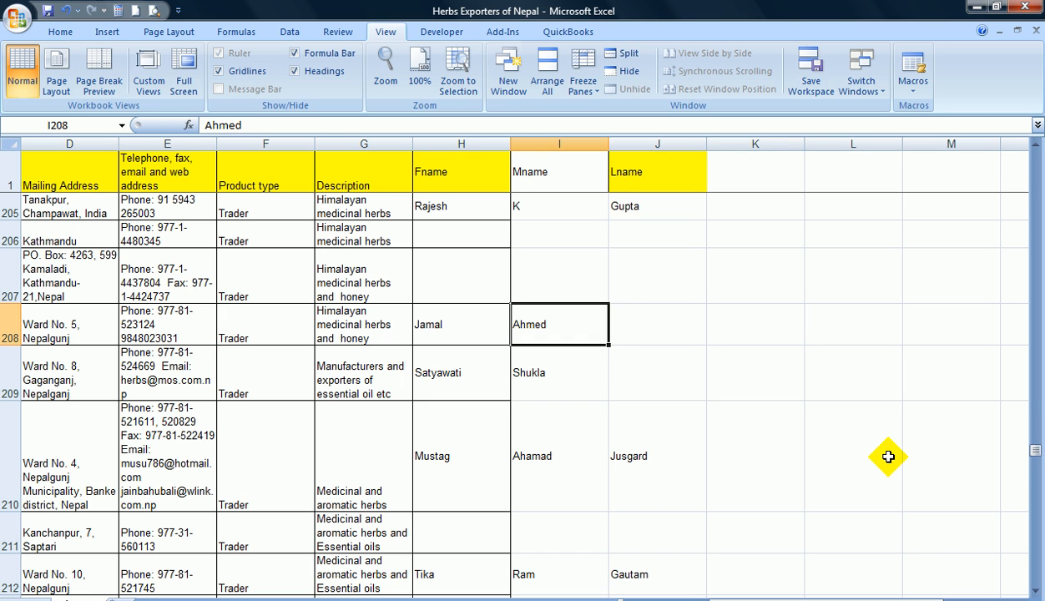
type("X")
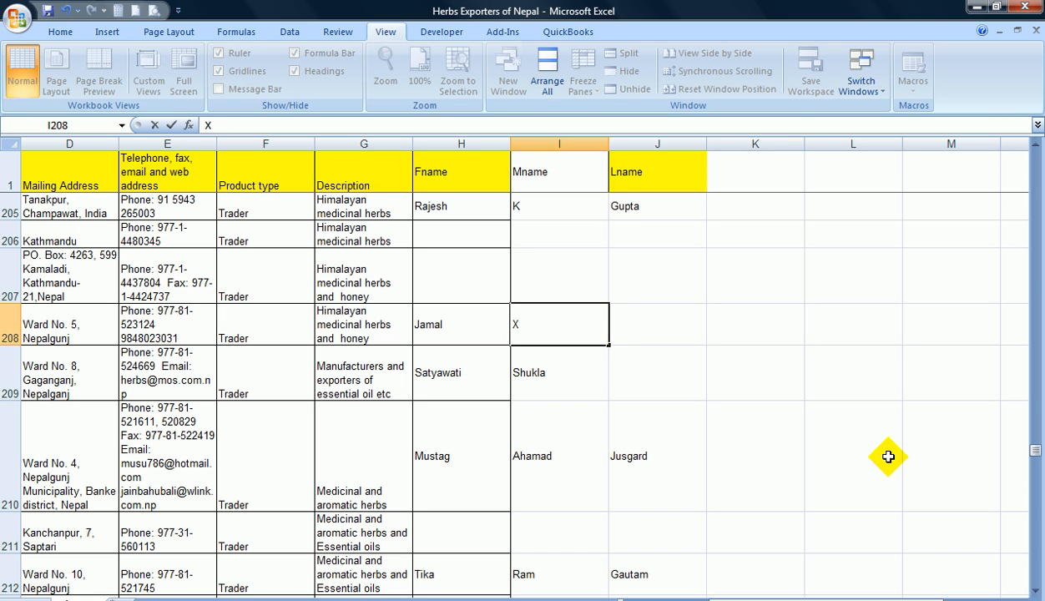
key("Tab")
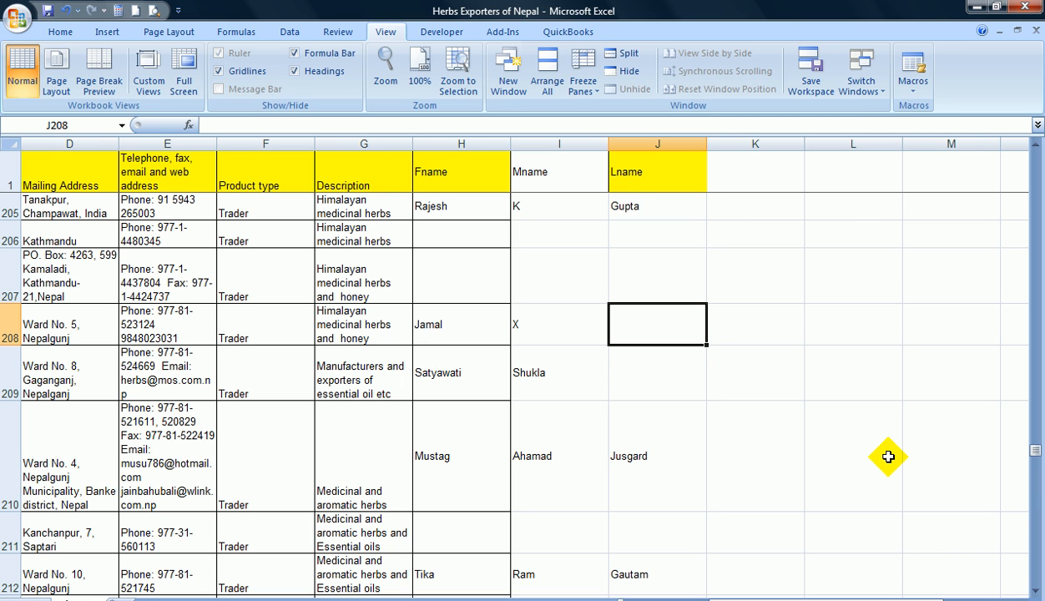
key("ctrl+z")
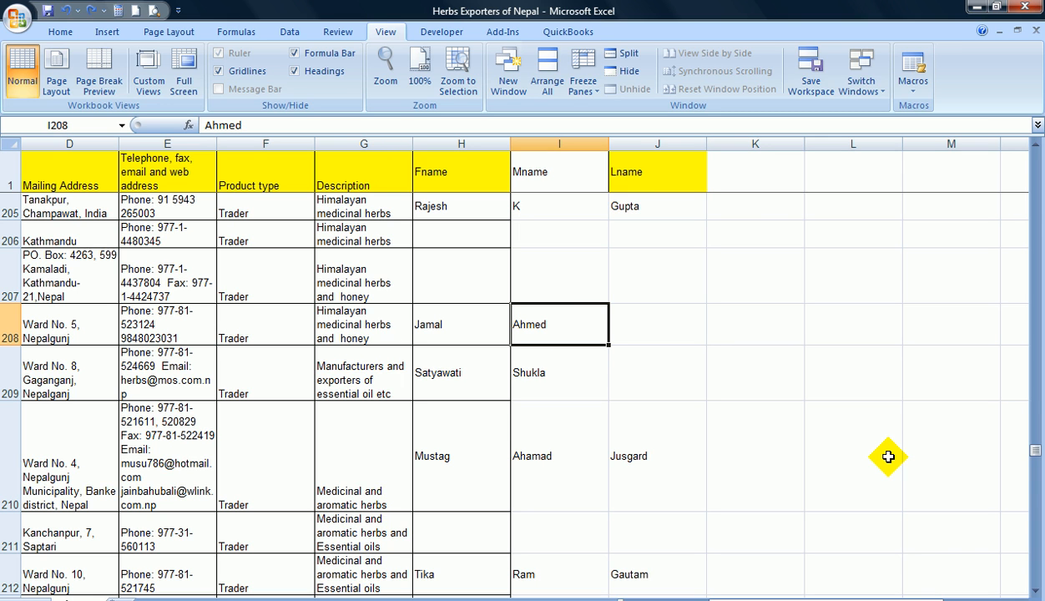
Move the last name from Mname cell I208 to Lname cell J208
key("ctrl+c")
key("Right")
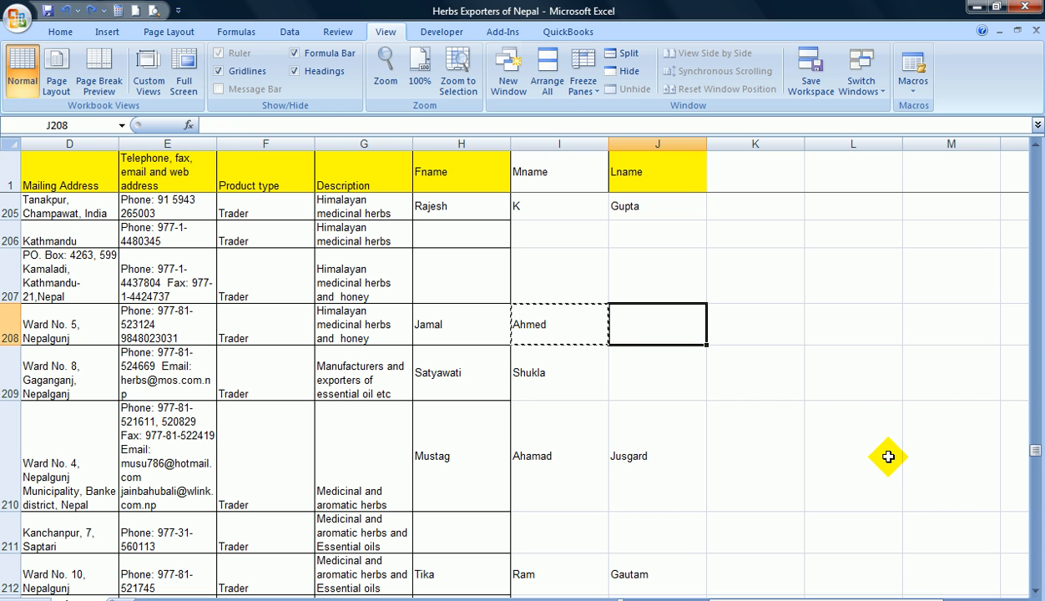
key("ctrl+v")
key("Right")
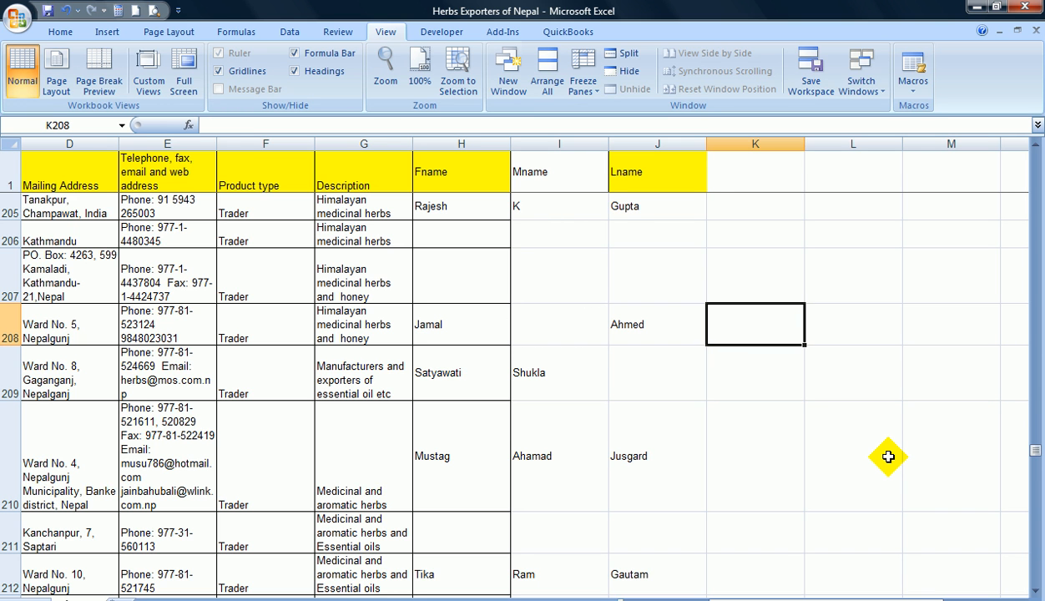
Check column K for surplus name parts beyond Lname while going down from row 208 to row 300
key("Down")
key("Down")
key("Down")
key("Down")
key("Down")
key("Down")
key("Down")
key("Down")
key("Down")
key("Down")
key("Down")
key("Down")
key("Down")
key("Down")
key("Down")
key("Down")
key("Down")
key("Down")
key("Down")
key("Down")
key("Down")
key("Down")
key("Down")
key("Down")
key("Down")
key("Down")
key("Down")
key("Down")
key("Down")
key("Down")
key("Down")
key("Down")
key("Down")
key("Down")
key("Down")
key("Down")
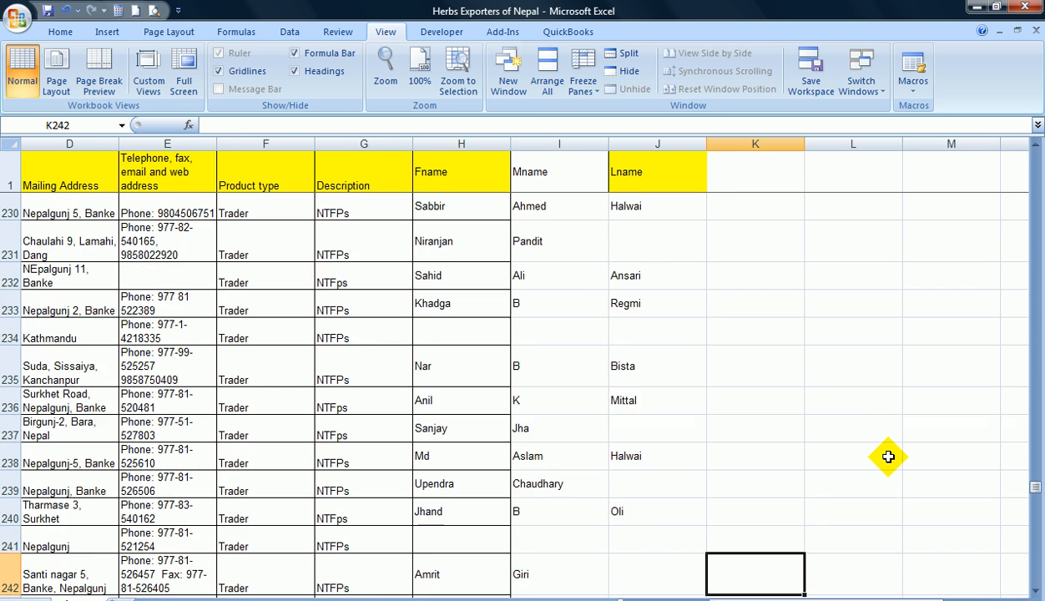
key("Down")
key("Down")
key("Down")
key("Down")
key("Down")
key("Down")
key("Down")
key("Down")
key("Down")
key("Down")
key("Down")
key("Down")
key("Down")
key("Down")
key("Down")
key("Down")
key("Down")
key("Down")
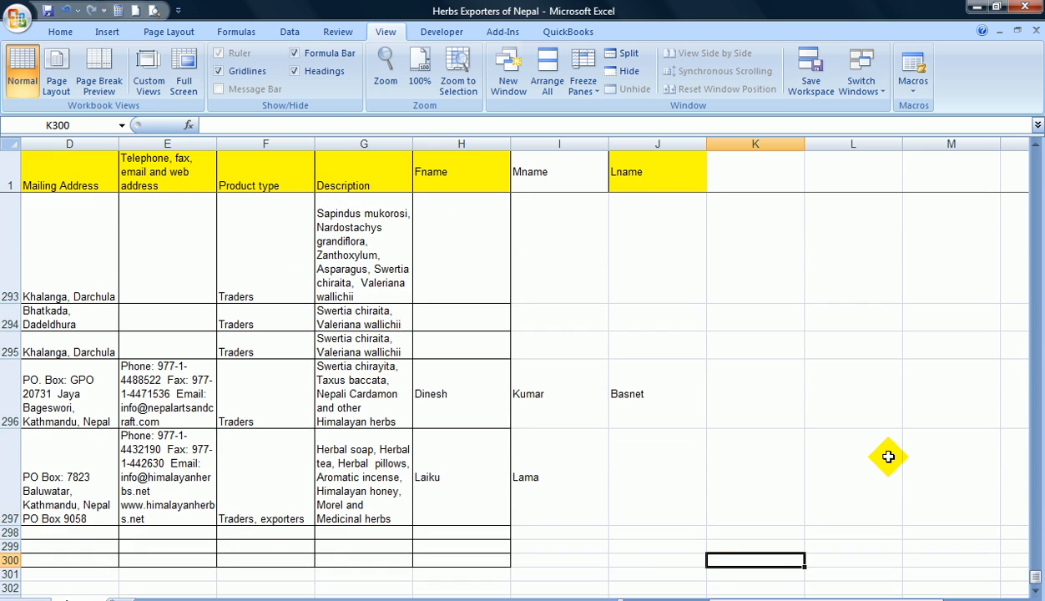
Check the rows above for surplus name parts in column K while going up from row 300 to row 131
key("Up")
key("Up")
key("Up")
key("Up")
key("Up")
key("Up")
key("Up")
key("Up")
key("Up")
key("Up")
key("Up")
key("Up")
key("Up")
key("Up")
key("Up")
key("Up")
key("Up")
key("Up")
key("Up")
key("Up")
key("Up")
key("Up")
key("Up")
key("Up")
key("Up")
key("Up")
key("Up")
key("Up")
key("Up")
key("Up")
key("Up")
key("Up")
key("Up")
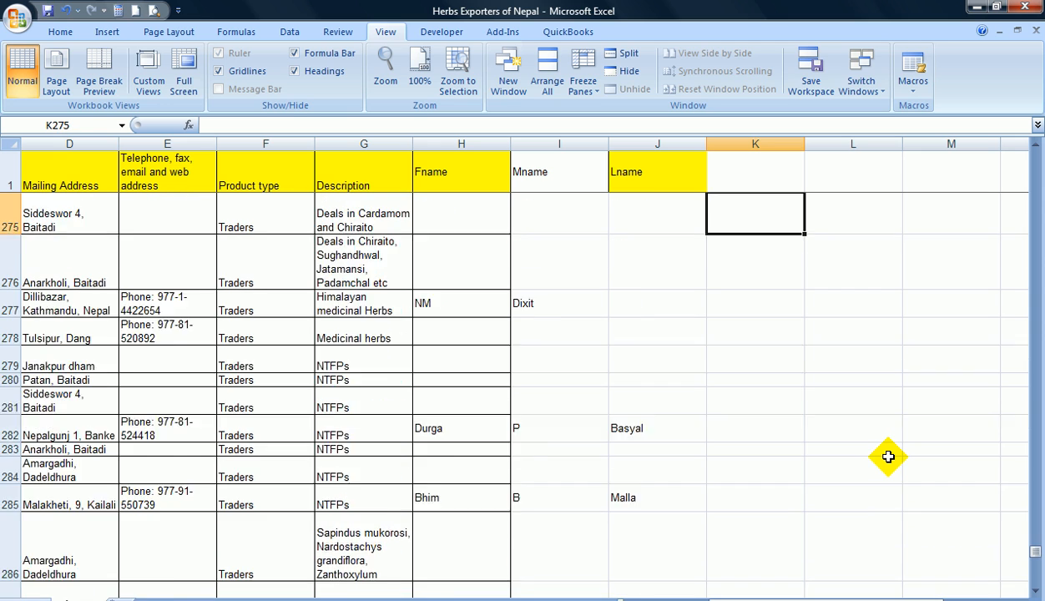
key("Up")
key("Up")
key("Up")
key("Up")
key("Up")
key("Up")
key("Up")
key("Up")
key("Up")
key("Up")
key("Up")
key("Up")
key("Up")
key("Up")
key("Up")
key("Up")
key("Up")
key("Up")
key("Up")
key("Up")
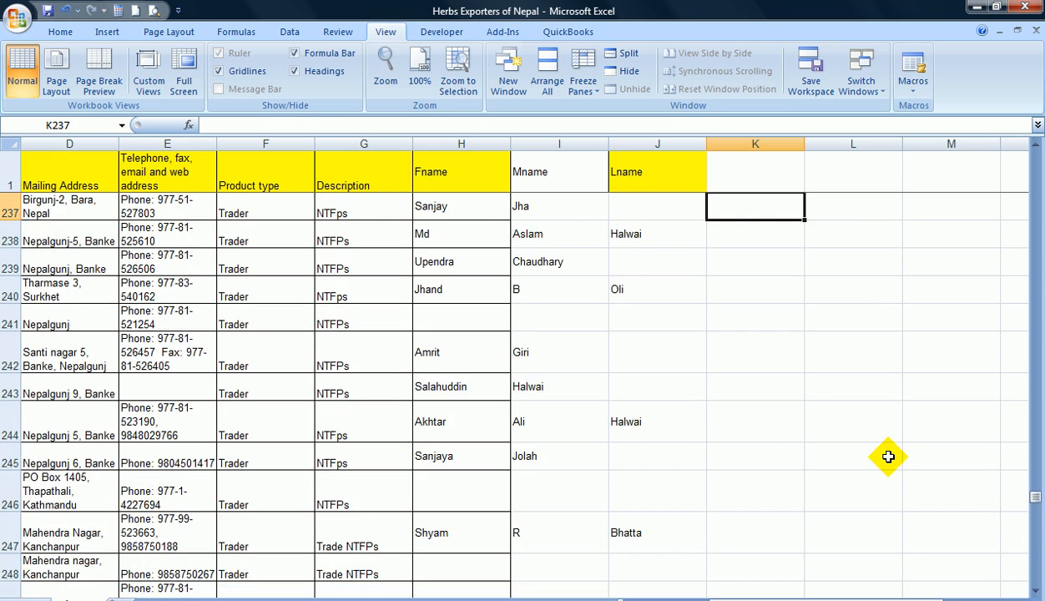
key("Up")
key("Up")
key("Up")
key("Up")
key("Up")
key("Up")
key("Up")
key("Up")
key("Up")
key("Up")
key("Up")
key("Up")
key("Up")
key("Up")
key("Up")
key("Up")
key("Up")
key("Up")
key("Up")
key("Up")
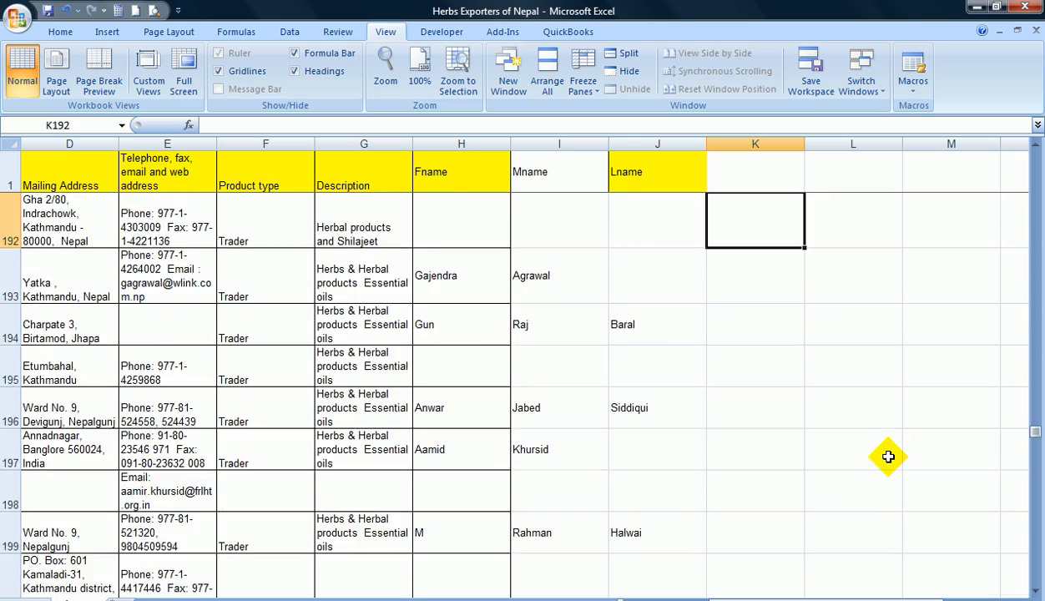
key("Up")
key("Up")
key("Up")
key("Up")
key("Up")
key("Up")
key("Up")
key("Up")
key("Up")
key("Up")
key("Up")
key("Up")
key("Up")
key("Up")
key("Up")
key("Up")
key("Up")
key("Up")
key("Up")
key("Up")
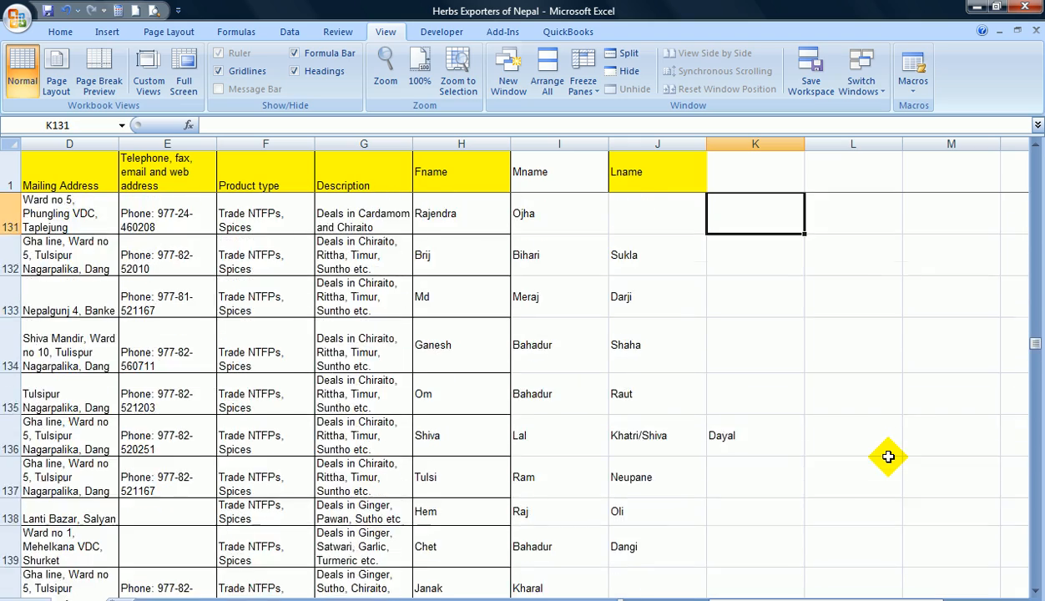
Check column K for surplus name parts beyond Lname while going up from row 131 to row 75
key("Up")
key("Up")
key("Up")
key("Up")
key("Up")
key("Up")
key("Up")
key("Up")
key("Up")
key("Up")
key("Up")
key("Up")
key("Up")
key("Up")
key("Up")
key("Up")
key("Up")
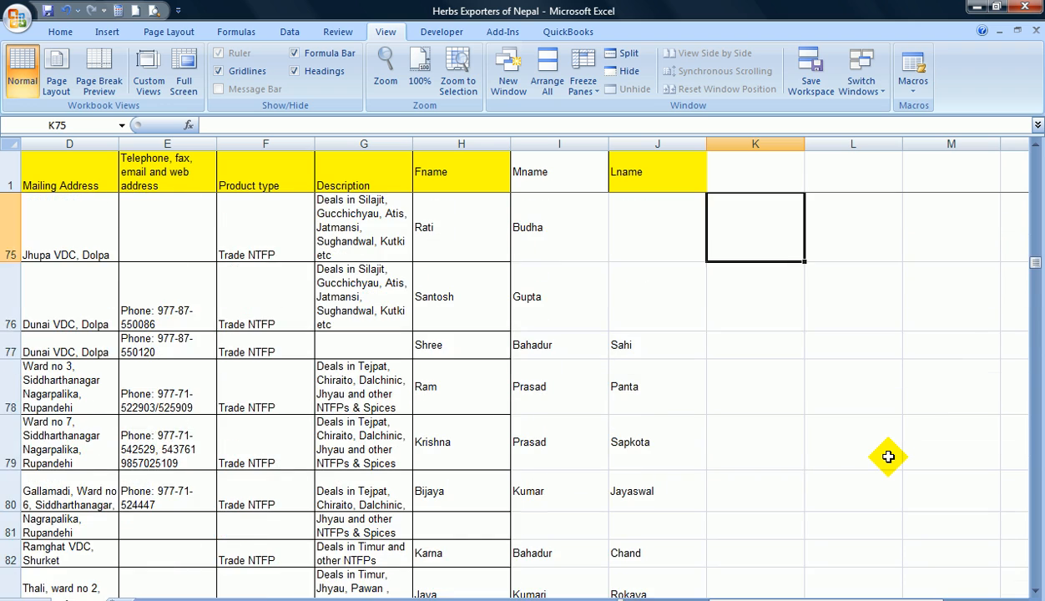
Check column K for surplus name parts from row 75 down past row 102, then return to row 99
key("Down")
key("Down")
key("Down")
key("Down")
key("Down")
key("Down")
key("Down")
key("Down")
key("Down")
key("Down")
key("Down")
key("Down")
key("Down")
key("Down")
key("Down")
key("Down")
key("Down")
key("Down")
key("Down")
key("Down")
key("Down")
key("Down")
key("Down")
key("Down")
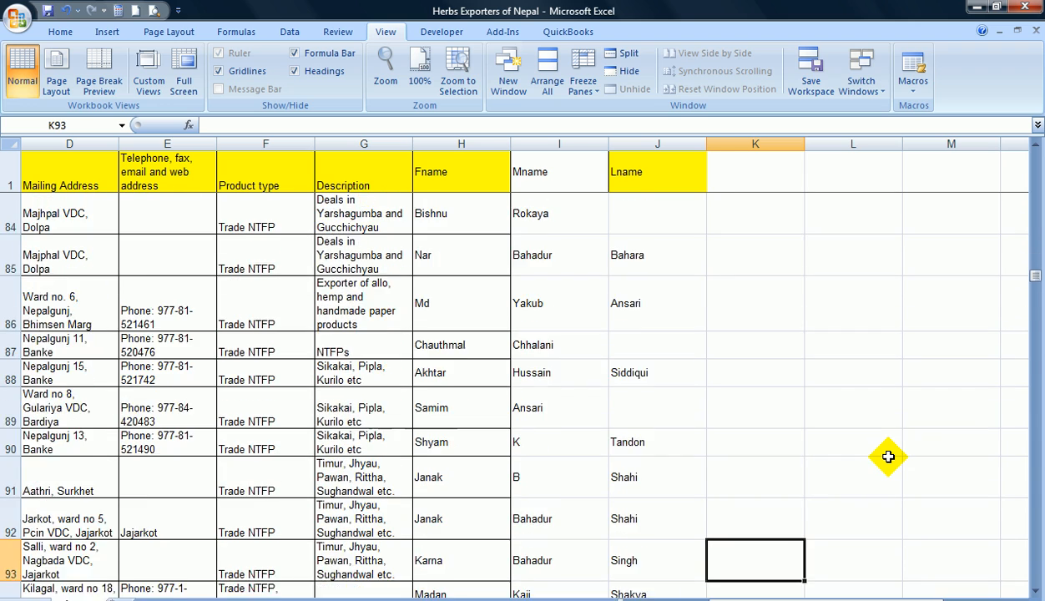
key("Down")
key("Down")
key("Down")
key("Down")
key("Down")
key("Down")
key("Down")
key("Down")
key("Down")
key("Down")
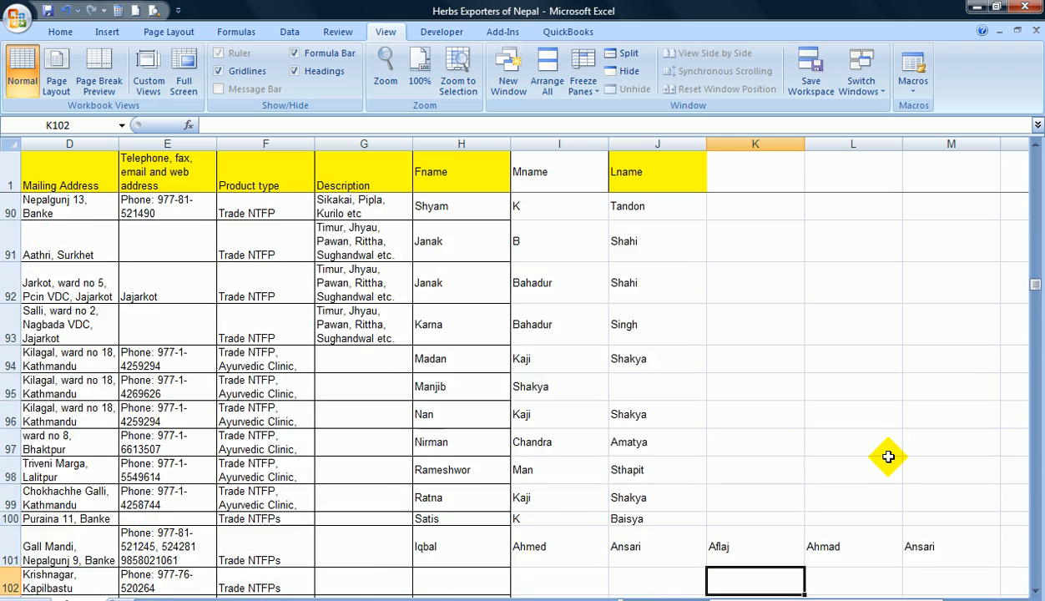
key("Up")
key("Up")
key("Up")
key("Up")
key("Up")
key("Up")
key("Up")
key("Up")
key("Up")
key("Up")
key("Up")
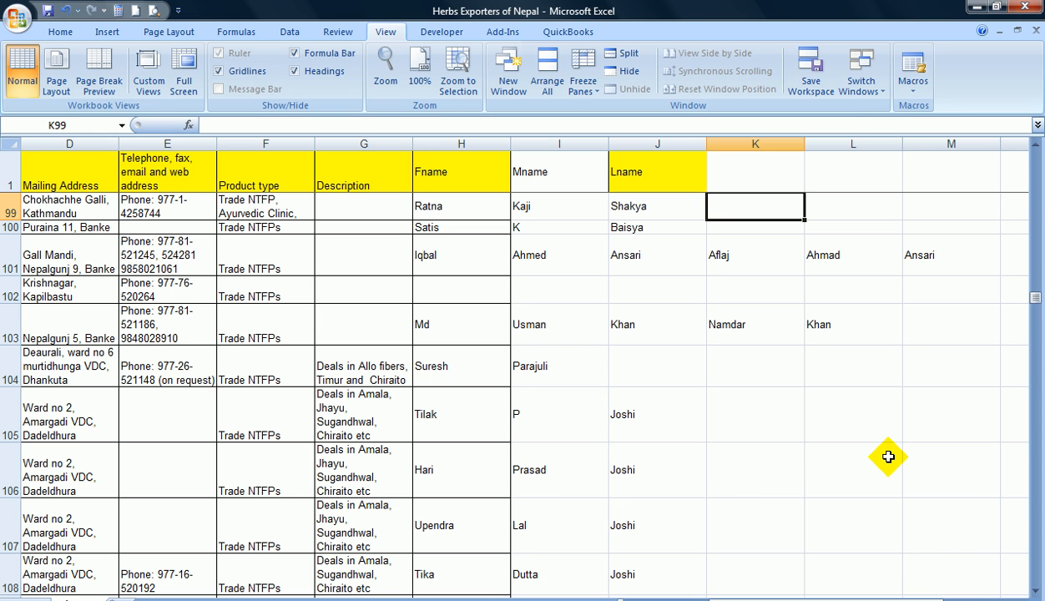
Clear the surplus name parts beyond Lname in cells K101:M101
key("Down")
key("Down")
key("Right")
key("Right")
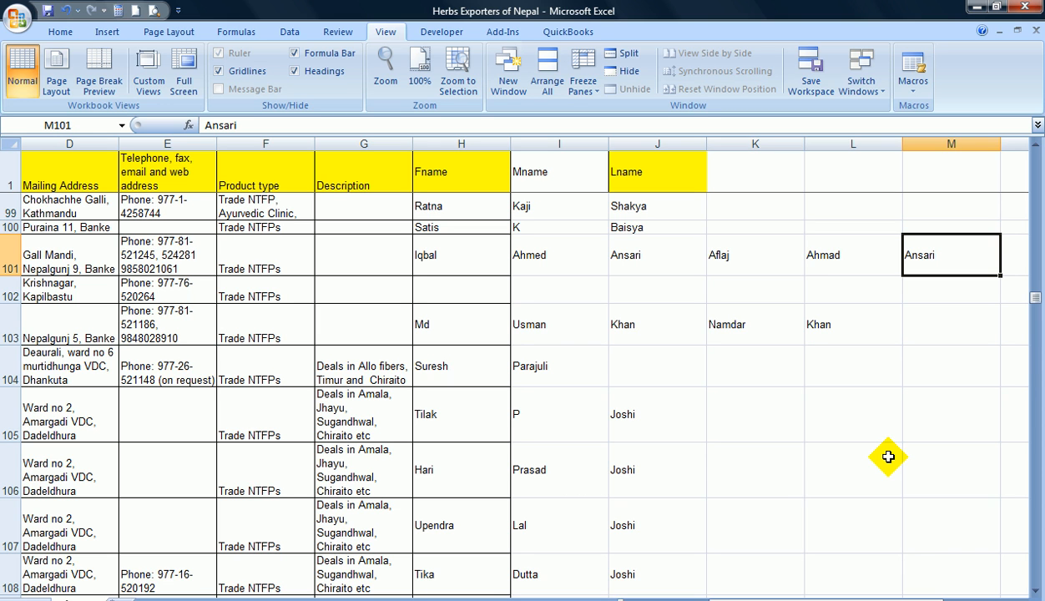
key("Left")
key("Left")
key("shift+Right")
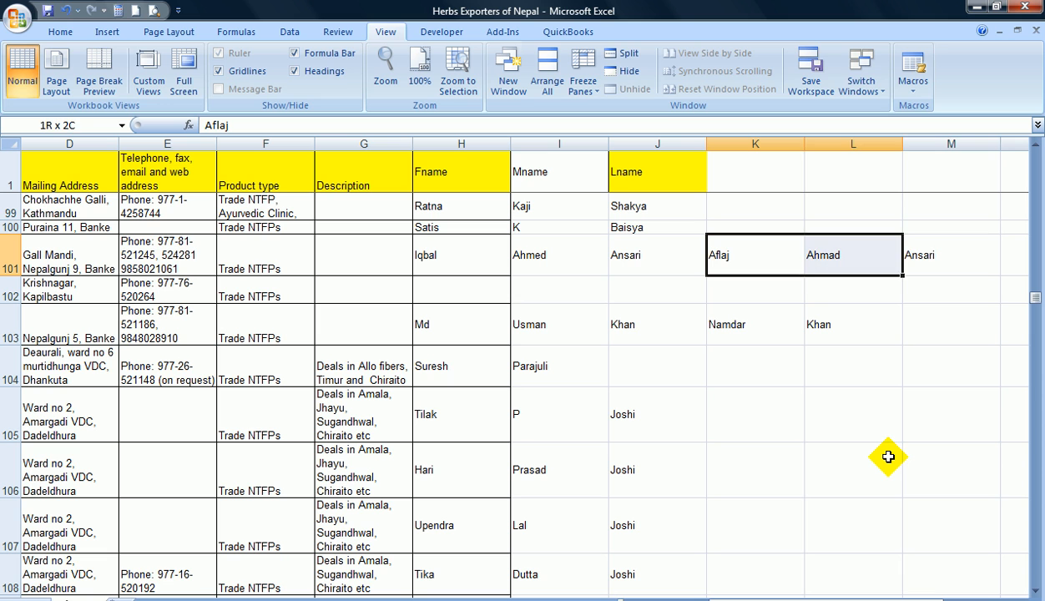
key("shift+Right")
key("Delete")
Clear the surplus name parts beyond Lname in cells K103:L103
key("Down")
key("Down")
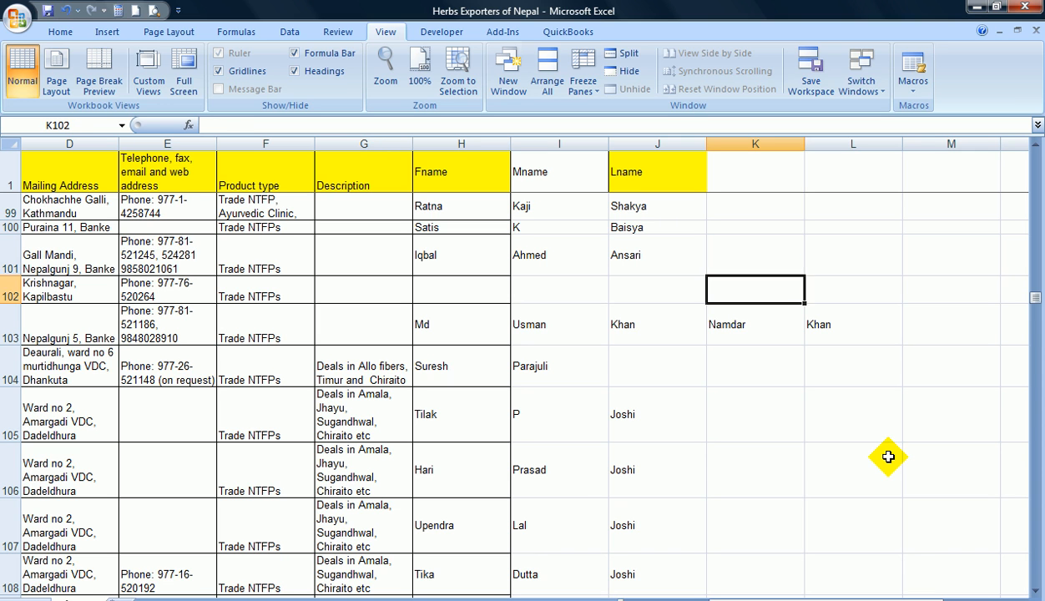
key("shift+Right")
key("ctrl+c")
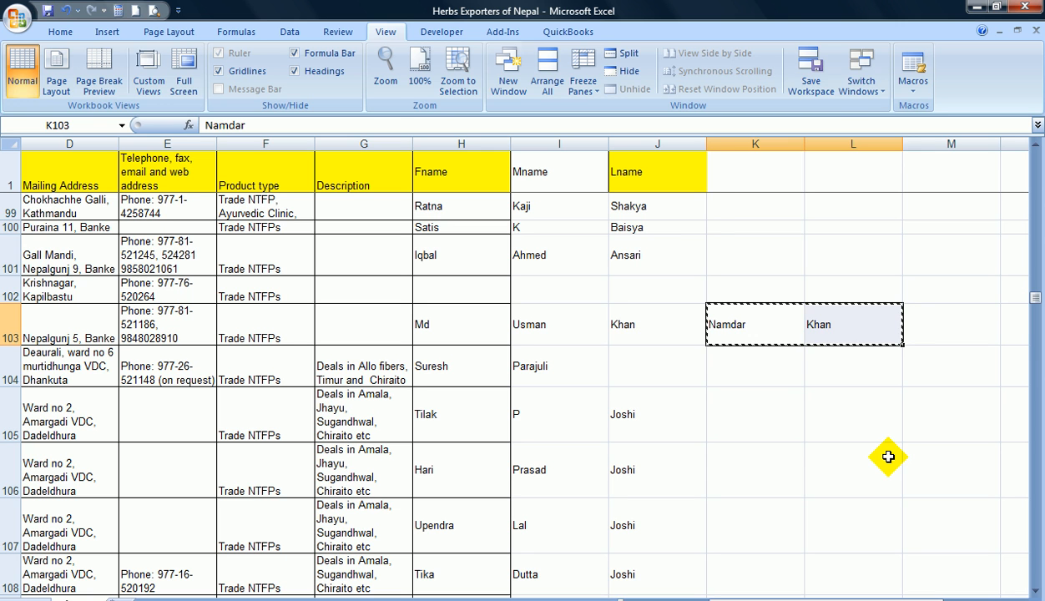
key("Delete")
key("Left")
key("Right")
Check column K below row 103 for further surplus name parts and go to cell K112
key("Down")
key("Down")
key("Down")
key("Down")
key("Down")
key("Down")
key("Down")
key("Down")
key("Down")
key("Down")
key("Down")
key("Down")
key("Down")
key("Down")
key("Up")
key("Up")
key("Up")
key("Up")
key("Up")
key("Up")
key("Down")
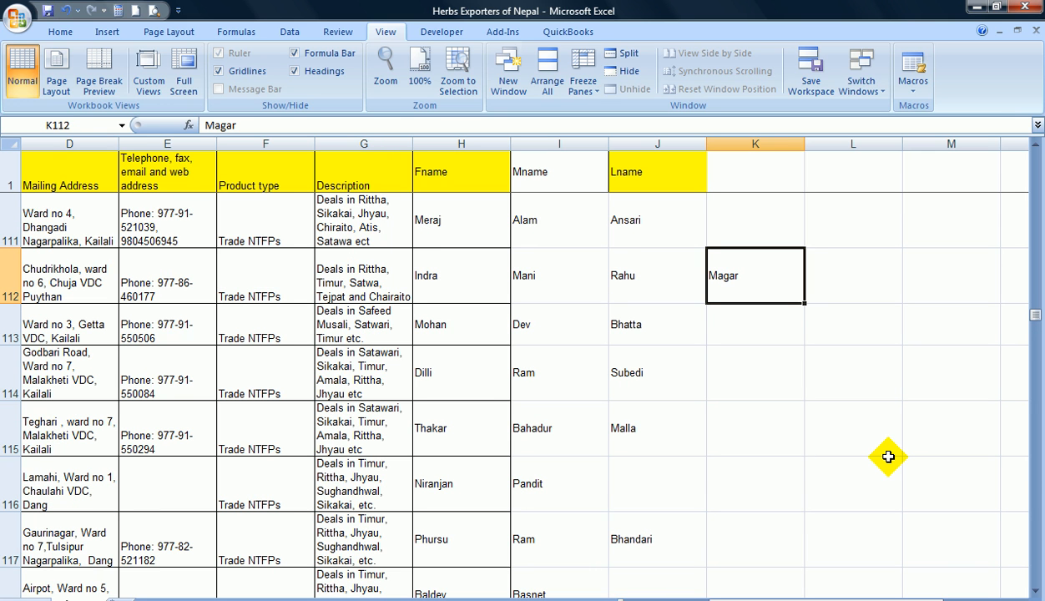
Clear the name parts in cells J112:K112
key("Left")
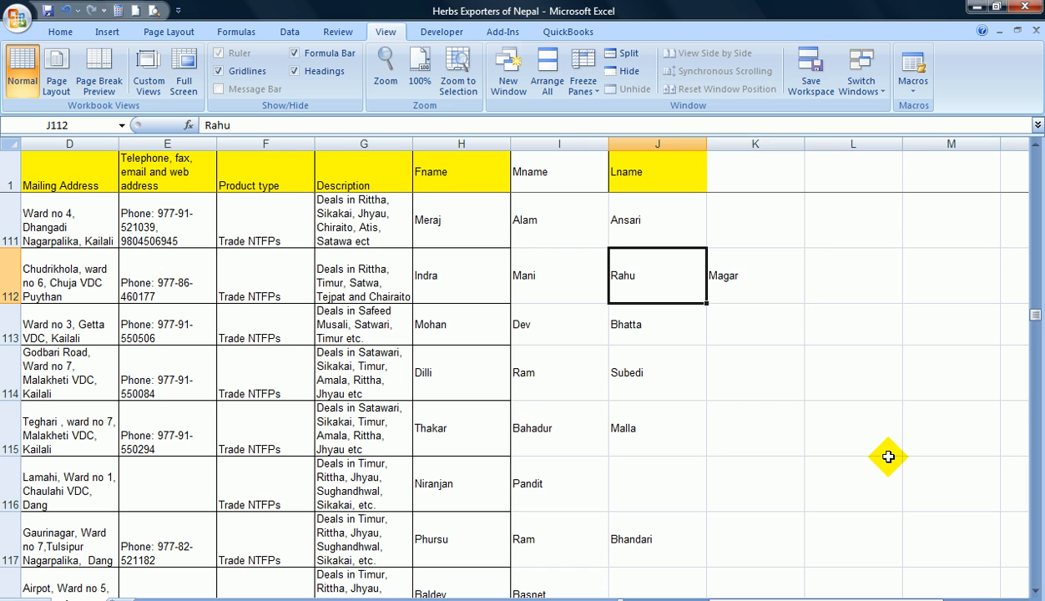
key("shift+Right")
key("Delete")
Move the name from Mname cell I112 to Lname cell J112
key("Left")
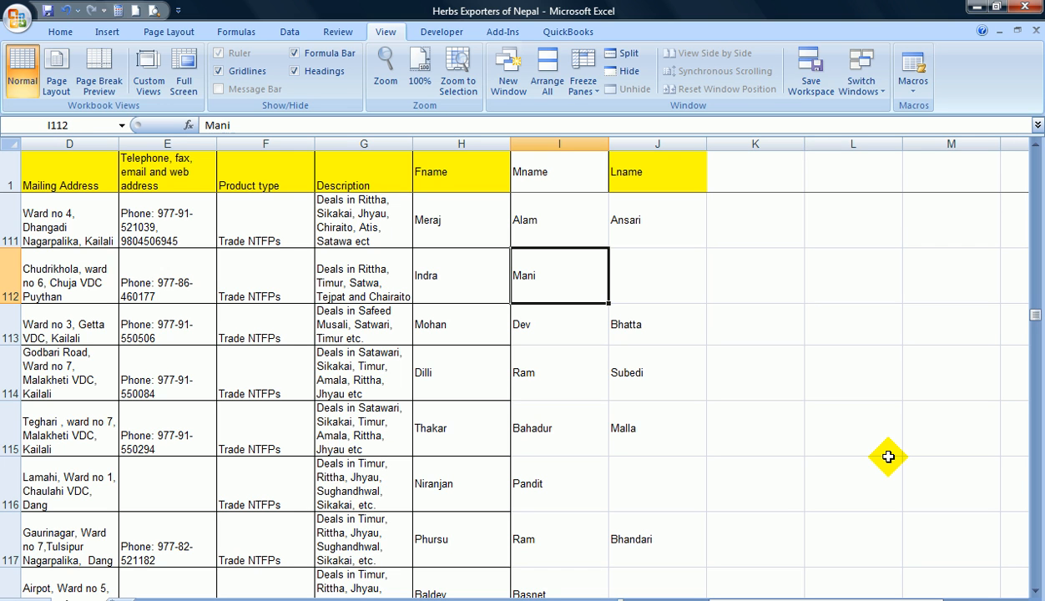
key("ctrl+x")
key("Right")
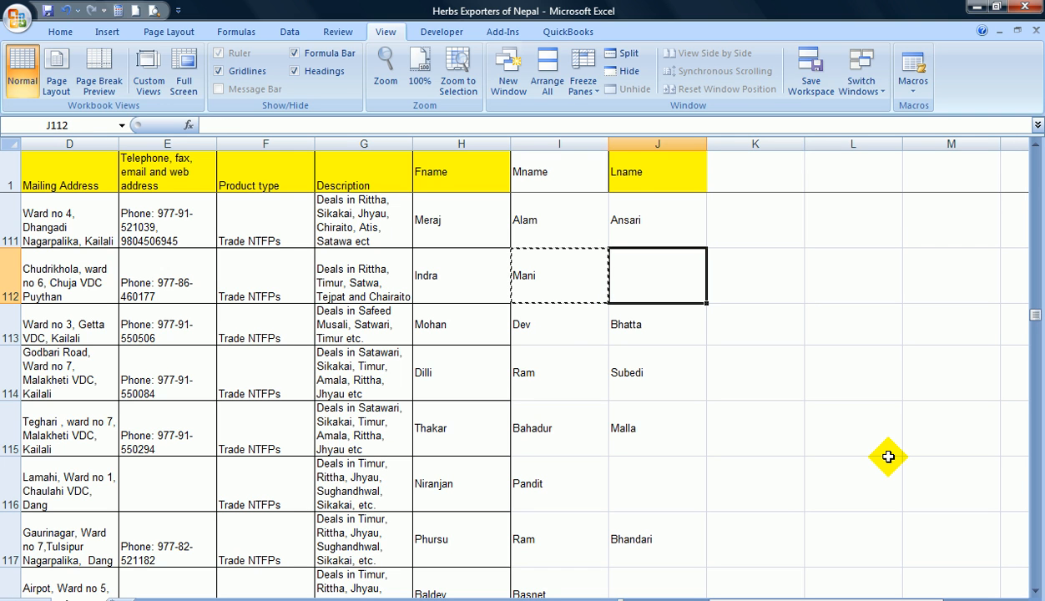
key("ctrl+v")
key("Right")
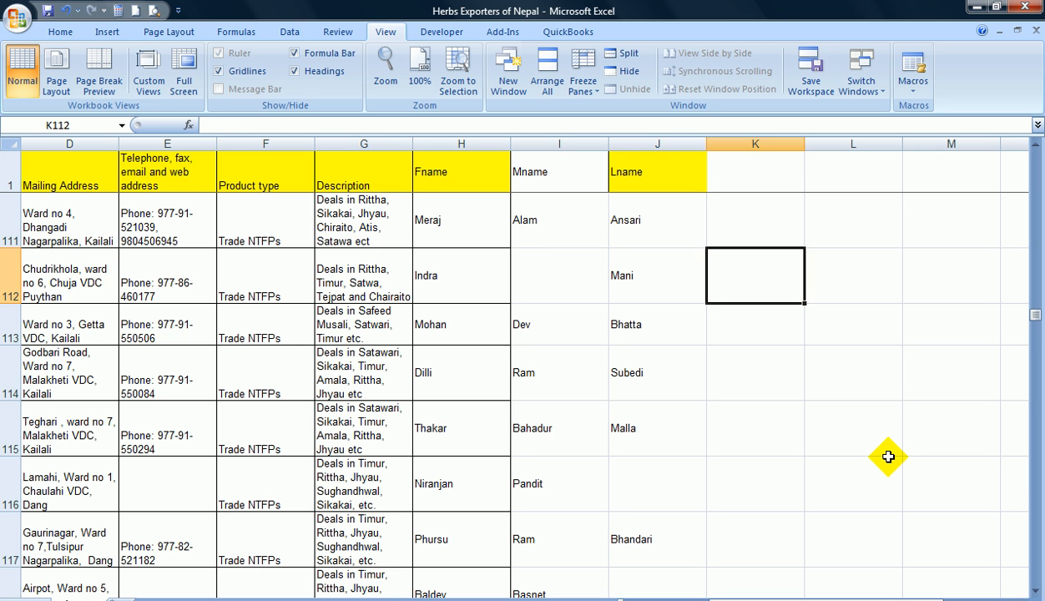
Check column K for surplus name parts while going down from row 112 to row 129
key("Down")
key("Left")
key("Down")
key("Right")
key("Down")
key("Down")
key("Down")
key("Down")
key("Down")
key("Down")
key("Down")
key("Down")
key("Down")
key("Down")
key("Down")
key("Down")
key("Down")
key("Down")
key("Down")
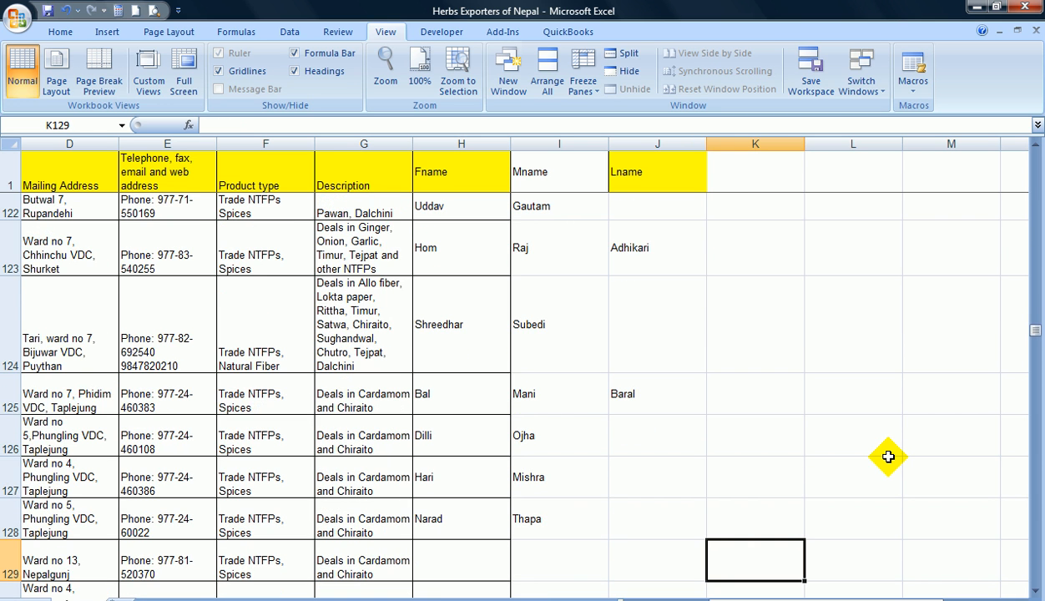
Check the rows below 129 for surplus name parts in column K and return to cell K136
key("Down")
key("Down")
key("Down")
key("Down")
key("Down")
key("Down")
key("Down")
key("Down")
key("Down")
key("Down")
key("Down")
key("Down")
key("Down")
key("Down")
key("Down")
key("Down")
key("Down")
key("Down")
key("Up")
key("Up")
key("Up")
key("Up")
key("Up")
key("Up")
key("Up")
key("Up")
key("Up")
key("Up")
key("Up")
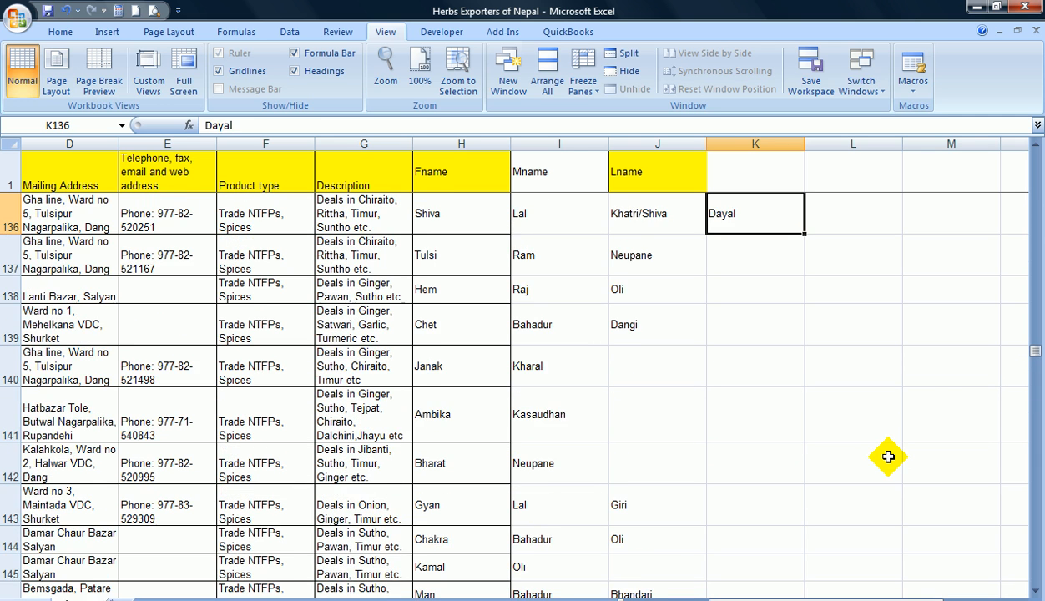
key("Up")
key("Down")
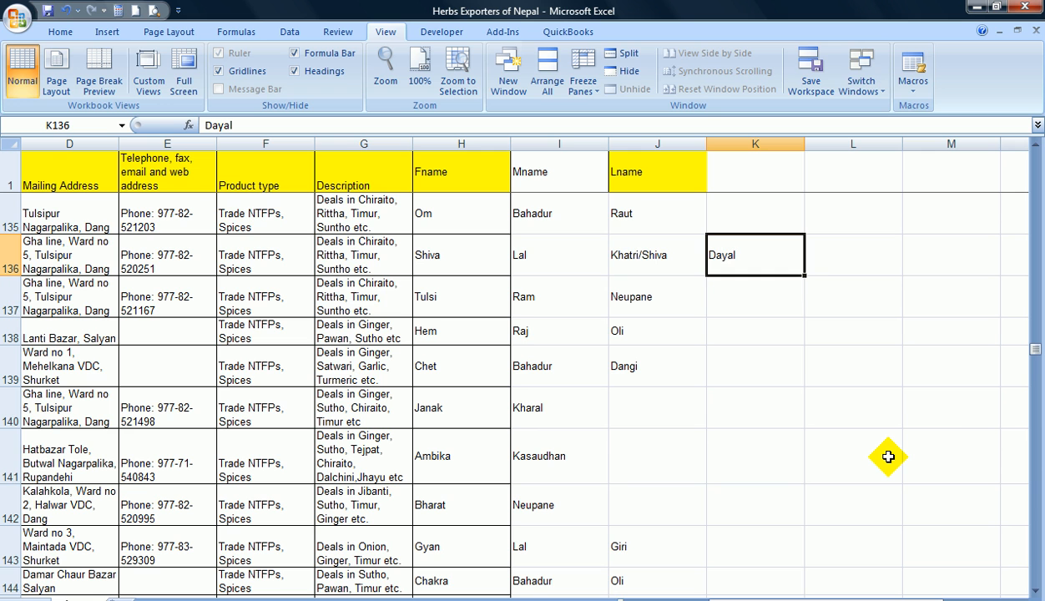
Clear the surplus name part in cell K136
key("Delete")
Check column K for surplus name parts from row 137 down past the end of the list to row 302
key("Down")
key("Down")
key("Down")
key("Down")
key("Down")
key("Down")
key("Down")
key("Down")
key("Down")
key("Down")
key("Down")
key("Down")
key("Down")
key("Down")
key("Down")
key("Down")
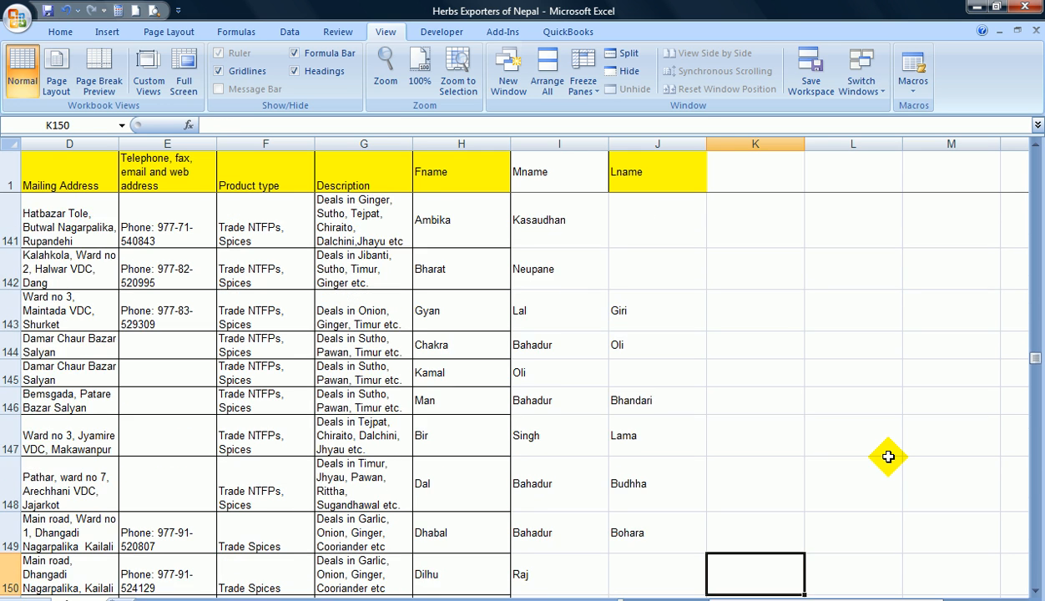
key("Down")
key("Down")
key("Down")
key("Down")
key("Down")
key("Down")
key("Down")
key("Down")
key("Down")
key("Down")
key("Down")
key("Down")
key("Down")
key("Down")
key("Down")
key("Down")
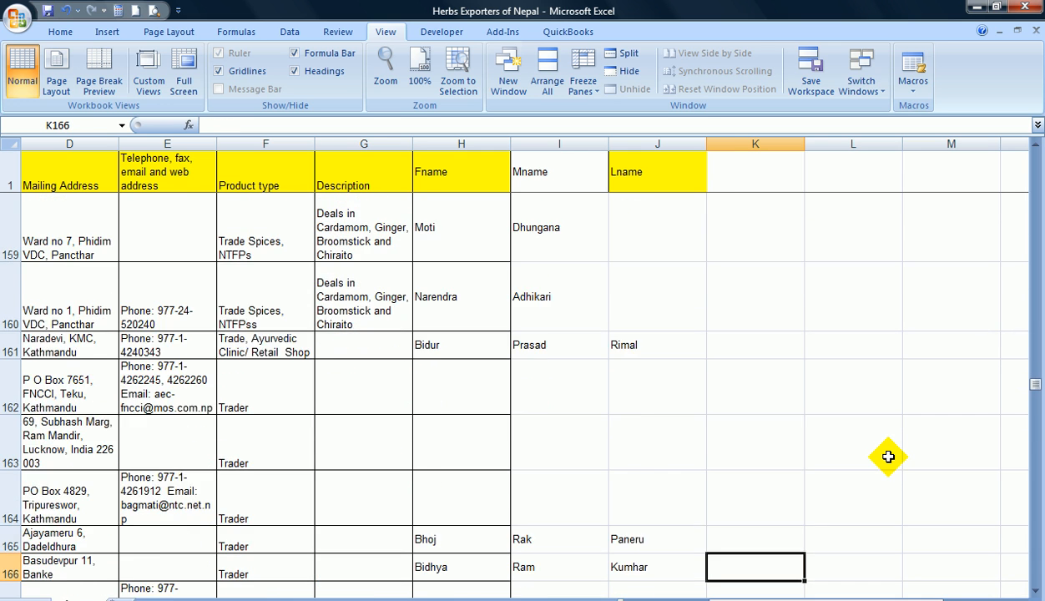
key("Down")
key("Down")
key("Down")
key("Down")
key("Down")
key("Down")
key("Down")
key("Down")
key("Down")
key("Down")
key("Down")
key("Down")
key("Down")
key("Down")
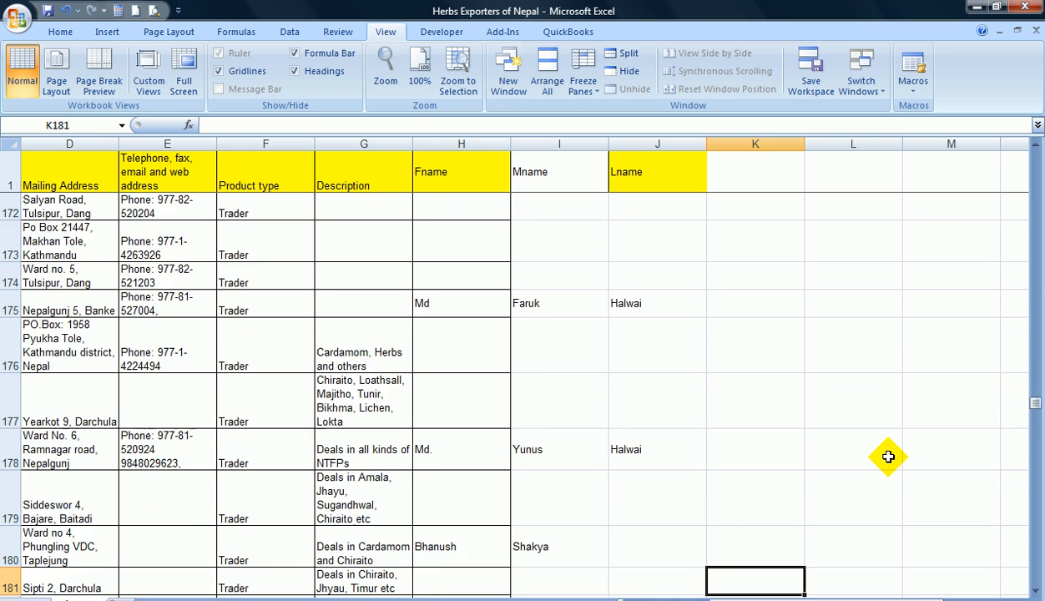
key("Down")
key("Down")
key("Down")
key("Down")
key("Down")
key("Down")
key("Down")
key("Down")
key("Down")
key("Down")
key("Down")
key("Down")
key("Down")
key("Down")
key("Down")
key("Down")
key("Down")
key("Down")
key("Down")
key("Down")
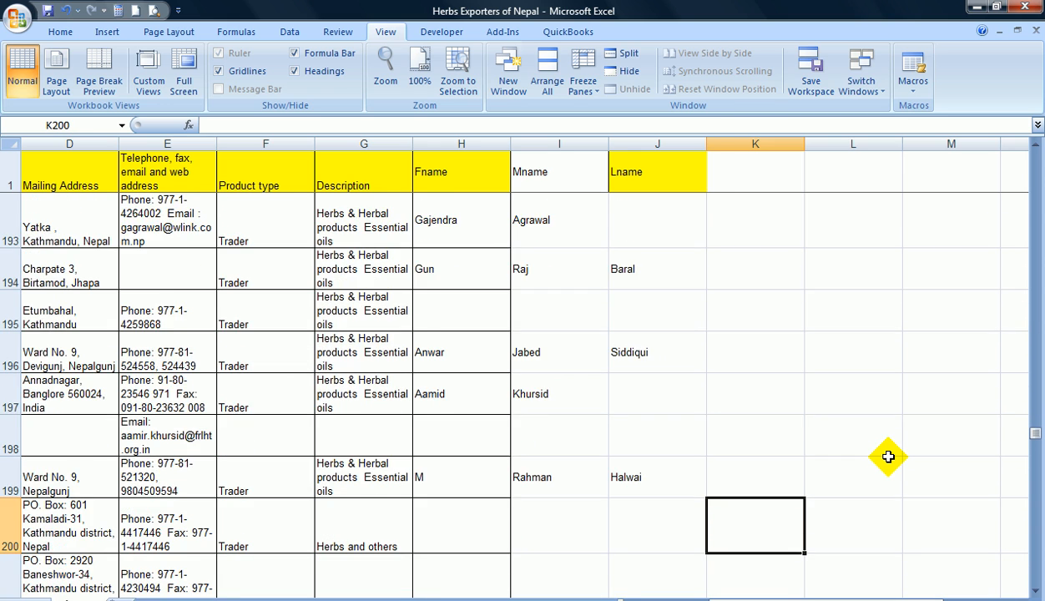
key("Down")
key("Down")
key("Down")
key("Down")
key("Down")
key("Down")
key("Down")
key("Down")
key("Down")
key("Down")
key("Down")
key("Down")
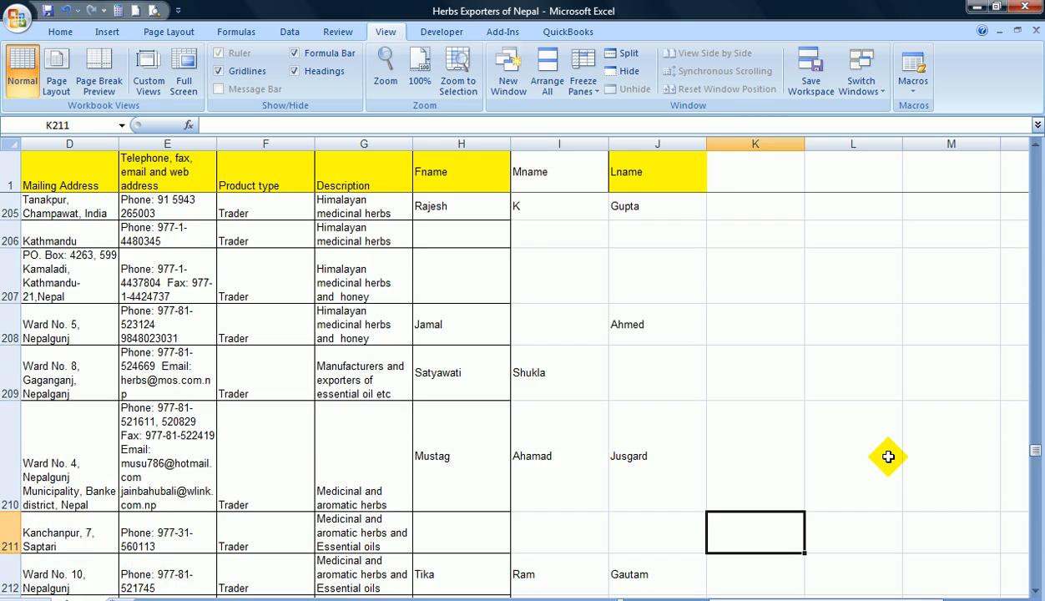
key("Down")
key("Down")
key("Down")
key("Down")
key("Down")
key("Down")
key("Down")
key("Down")
key("Down")
key("Down")
key("Down")
key("Down")
key("Down")
key("Down")
key("Down")
key("Down")
key("Down")
key("Down")
key("Down")
key("Down")
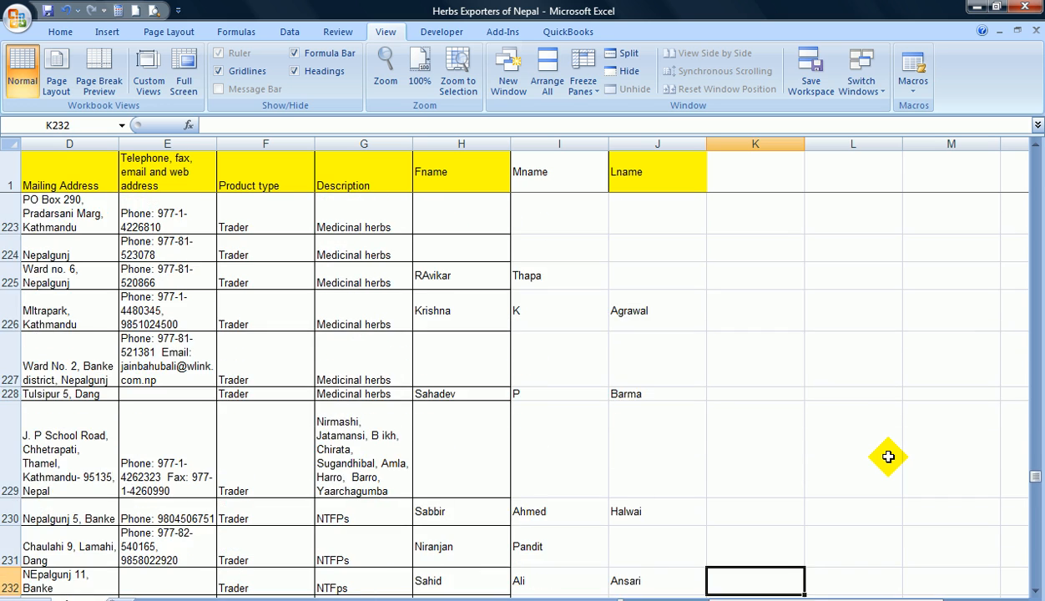
key("Down")
key("Down")
key("Down")
key("Down")
key("Down")
key("Down")
key("Down")
key("Down")
key("Down")
key("Down")
key("Down")
key("Down")
key("Down")
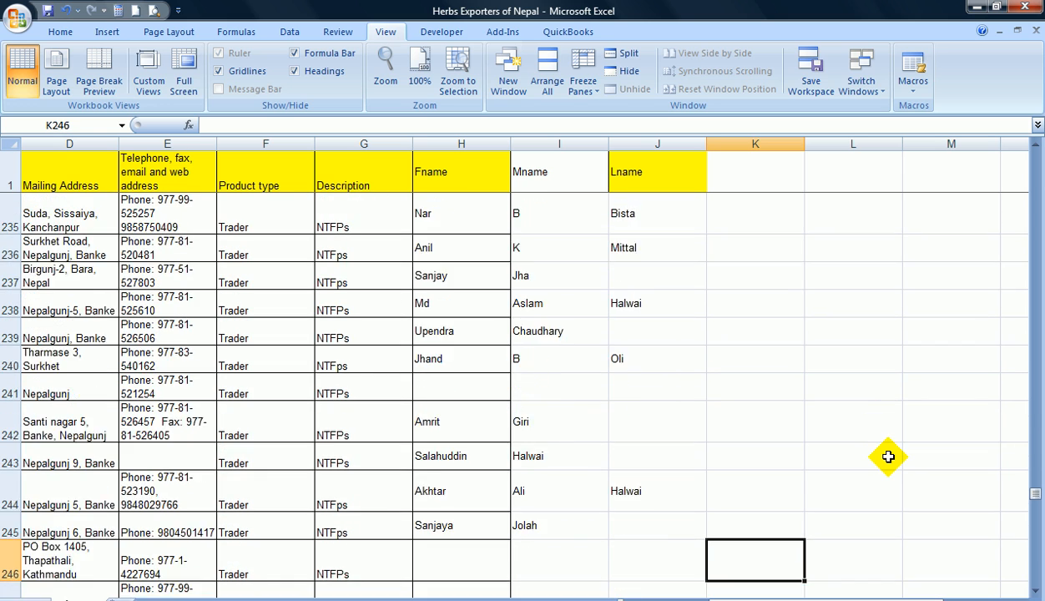
key("Down")
key("Down")
key("Down")
key("Down")
key("Down")
key("Down")
key("Down")
key("Down")
key("Down")
key("Down")
key("Down")
key("Down")
key("Down")
key("Down")
key("Down")
key("Down")
key("Down")
key("Down")
key("Down")
key("Down")
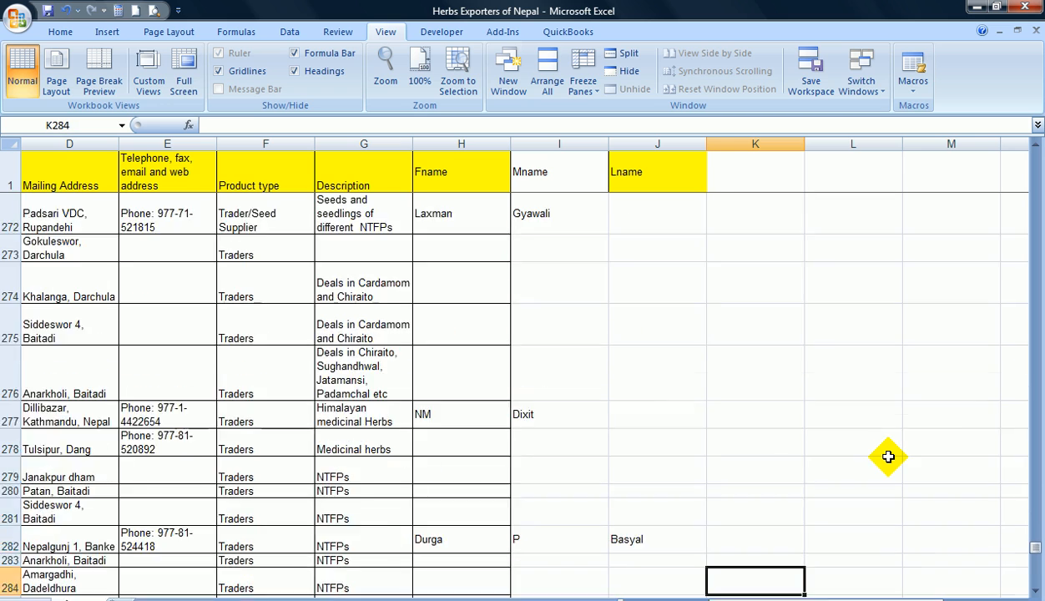
key("Down")
key("Down")
key("Down")
key("Down")
key("Down")
key("Down")
key("Down")
key("Down")
key("Down")
key("Down")
key("Down")
key("Down")
key("Down")
key("Down")
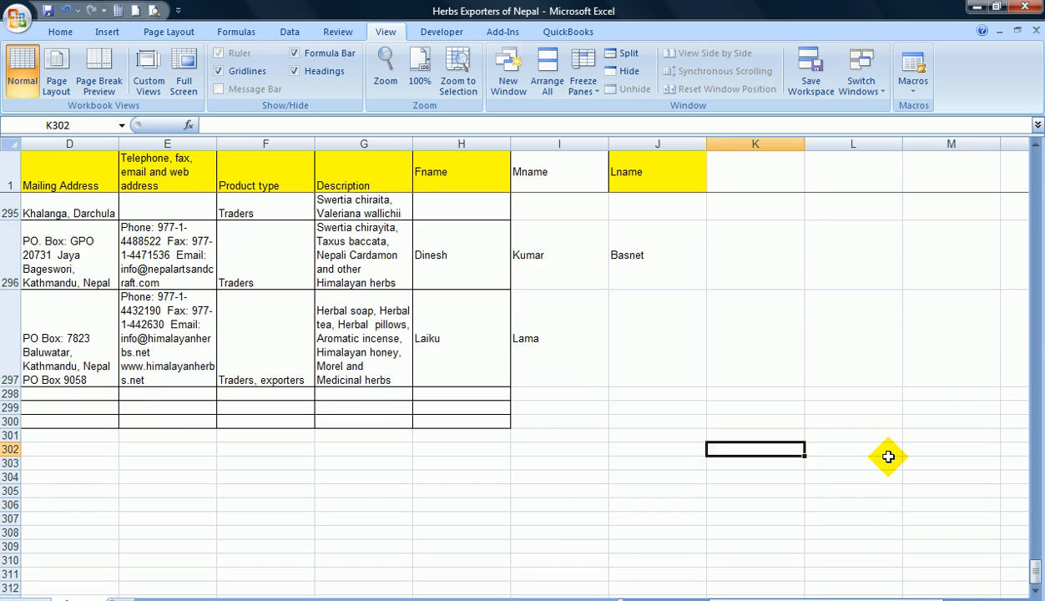
Check column K for surplus name parts from row 302 back up to the first rows of the list
key("Up")
key("Up")
key("Up")
key("Up")
key("Up")
key("Up")
key("Up")
key("Up")
key("Up")
key("Up")
key("Up")
key("Up")
key("Up")
key("Up")
key("Up")
key("Up")
key("Up")
key("Up")
key("Up")
key("Up")
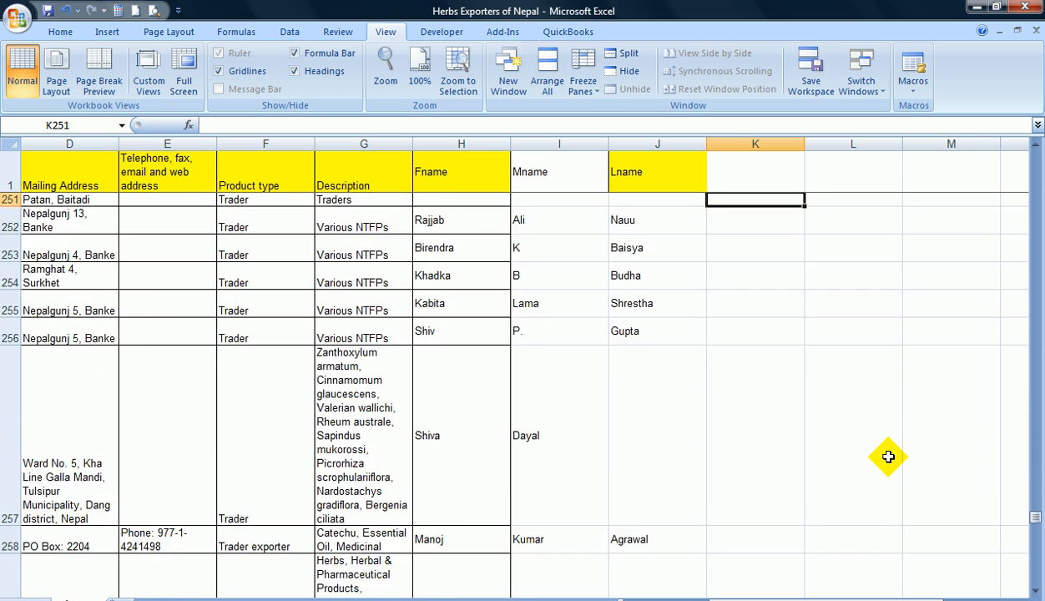
key("Up")
key("Up")
key("Up")
key("Up")
key("Up")
key("Up")
key("Up")
key("Up")
key("Up")
key("Up")
key("Up")
key("Up")
key("Up")
key("Up")
key("Up")
key("Up")
key("Up")
key("Up")
key("Up")
key("Up")
key("Up")
key("Up")
key("Up")
key("Up")
key("Up")
key("Up")
key("Up")
key("Up")
key("Up")
key("Up")
key("Up")
key("Up")
key("Up")
key("Up")
key("Up")
key("Up")
key("Up")
key("Up")
key("Up")
key("Up")
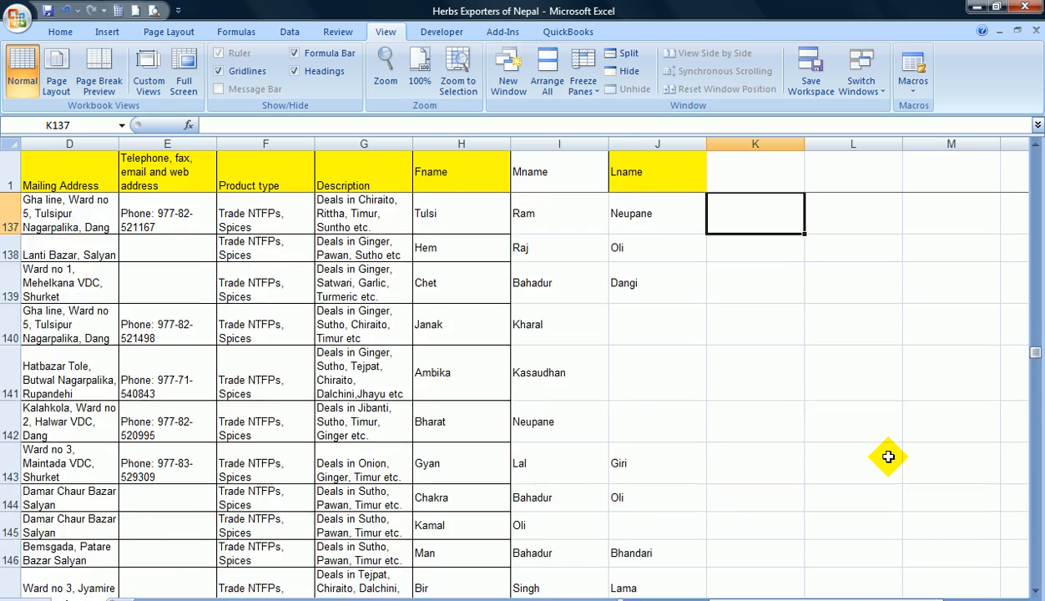
key("Up")
key("Up")
key("Up")
key("Up")
key("Up")
key("Up")
key("Up")
key("Up")
key("Up")
key("Up")
key("Up")
key("Up")
key("Up")
key("Up")
key("Up")
key("Up")
key("Up")
key("Up")
key("Up")
key("Up")
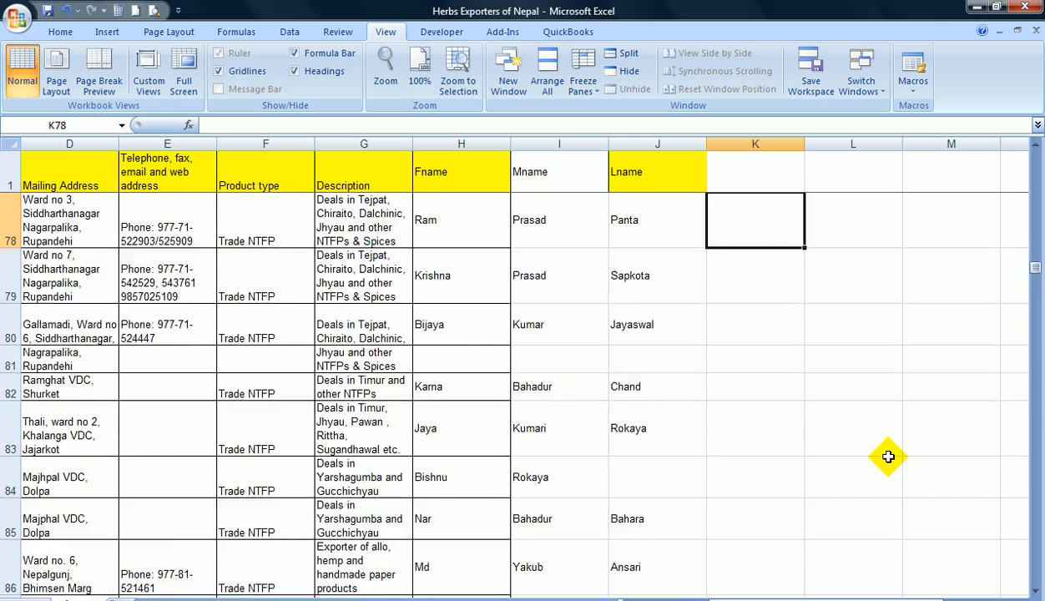
key("Up")
key("Up")
key("Up")
key("Up")
key("Up")
key("Up")
key("Up")
key("Up")
key("Up")
key("Up")
key("Up")
key("Up")
key("Up")
key("Up")
key("Up")
key("Up")
key("Up")
key("Up")
key("Up")
key("Up")
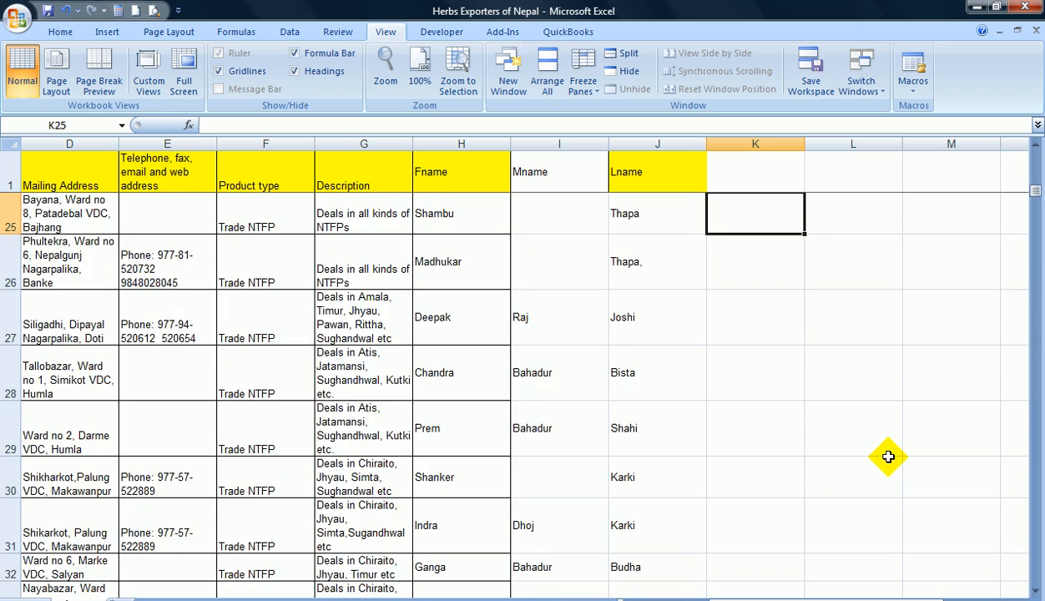
key("Up")
key("Up")
key("Up")
key("Up")
key("Up")
key("Up")
key("Up")
key("Up")
key("Up")
key("Up")
key("Up")
key("Up")
key("Up")
key("Up")
key("Up")
Check column K for surplus name parts from the first rows down to cell K40
key("Down")
key("Down")
key("Down")
key("Down")
key("Down")
key("Down")
key("Down")
key("Down")
key("Down")
key("Down")
key("Down")
key("Down")
key("Down")
key("Down")
key("Down")
key("Down")
key("Down")
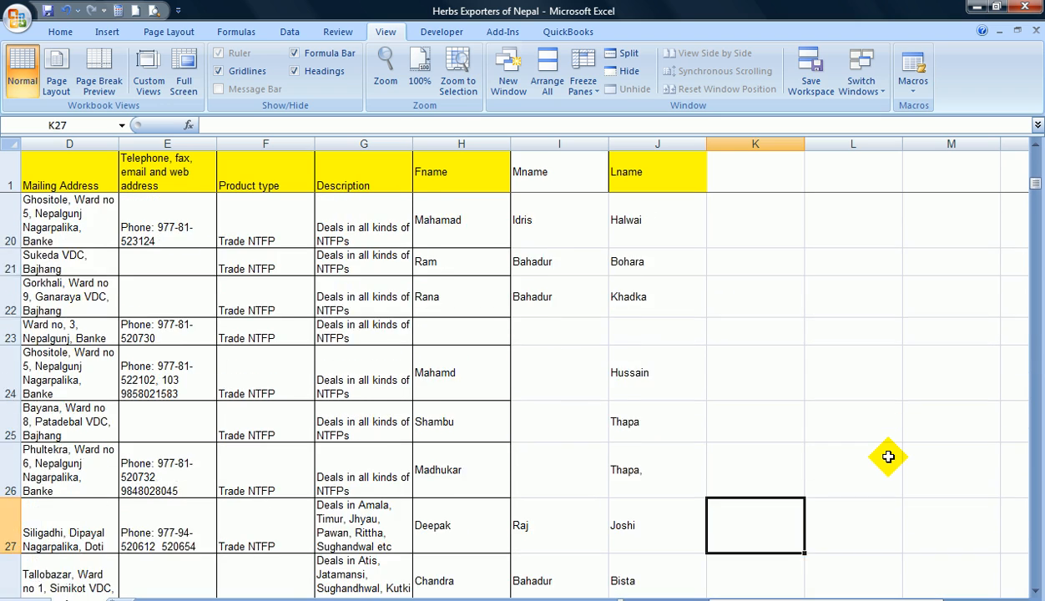
key("Down")
key("Down")
key("Down")
key("Down")
key("Down")
key("Down")
key("Down")
key("Down")
key("Down")
key("Down")
key("Down")
key("Down")
key("Down")
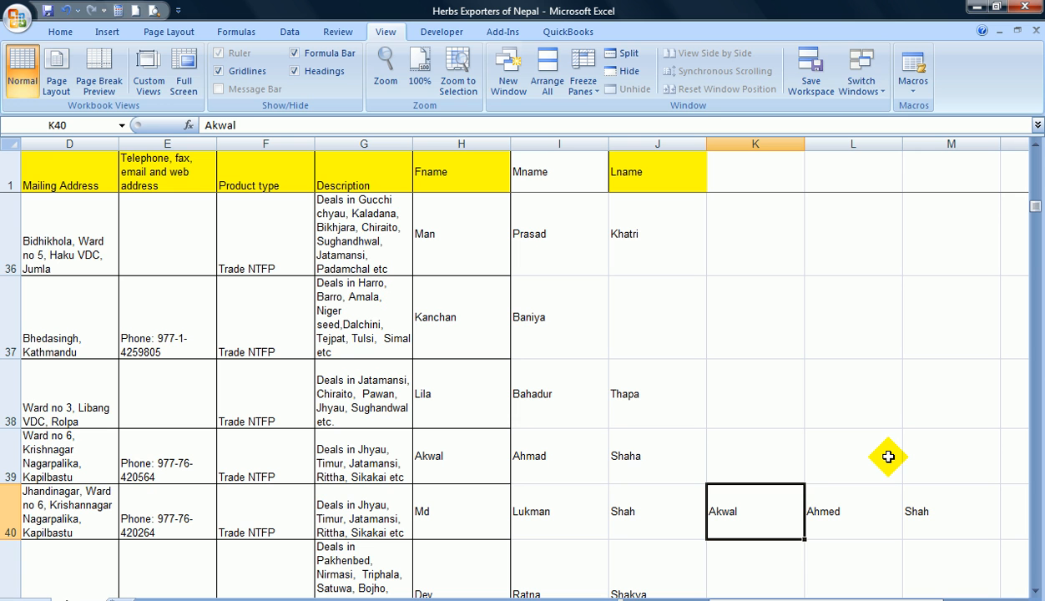
Clear the surplus second contact name in cells K40 to M40 and go on to row 41
key("shift+Right")
key("shift+Right")
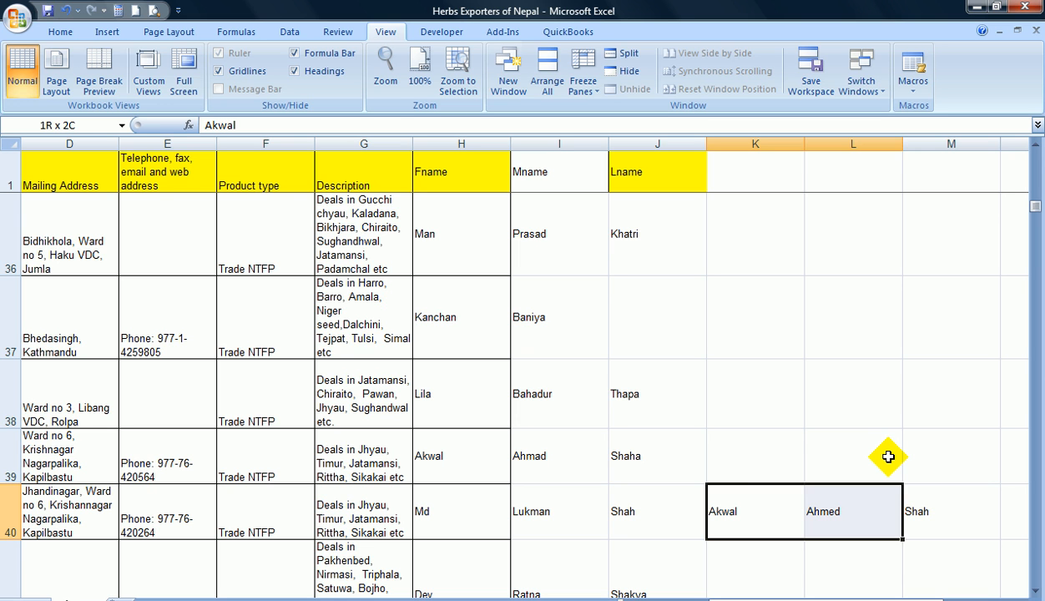
key("Delete")
key("Down")
key("Down")
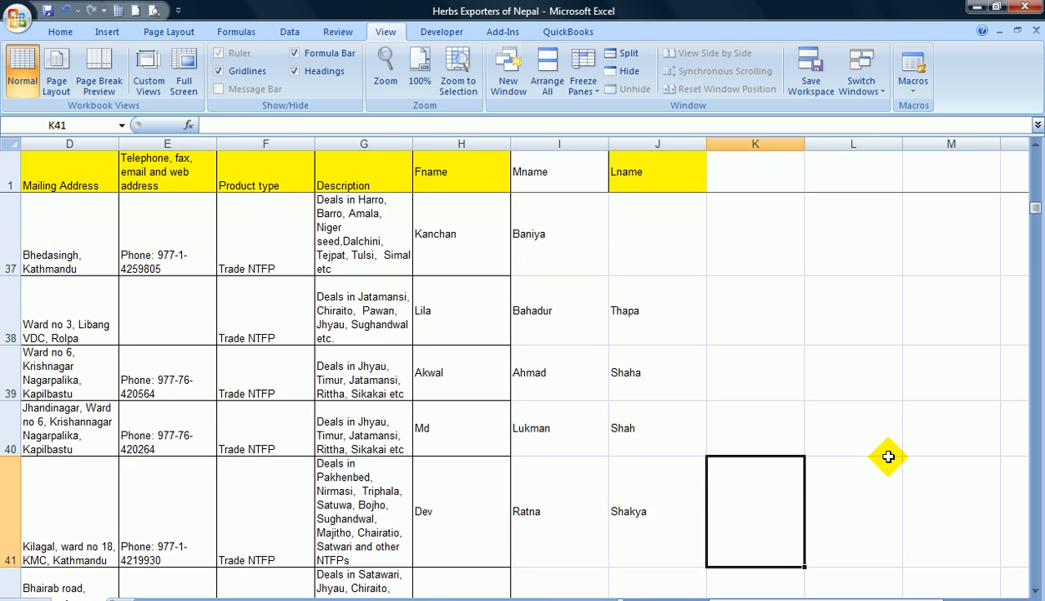
Return from cell K41 to the header row and review the column headers from K back to C
key("Up")
key("Up")
key("Up")
key("Up")
key("Up")
key("Up")
key("Up")
key("Up")
key("Up")
key("Up")
key("Up")
key("Up")
key("Up")
key("Up")
key("Up")
key("Up")
key("Up")
key("Up")
key("Up")
key("Up")
key("Up")
key("Up")
key("Up")
key("Up")
key("Up")
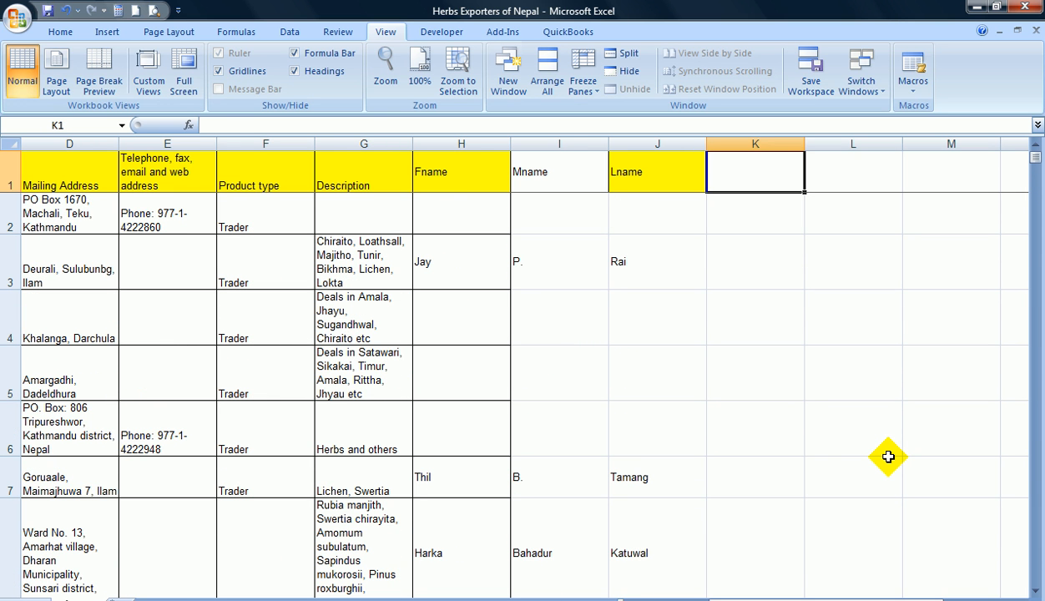
key("Left")
key("Left")
key("Left")
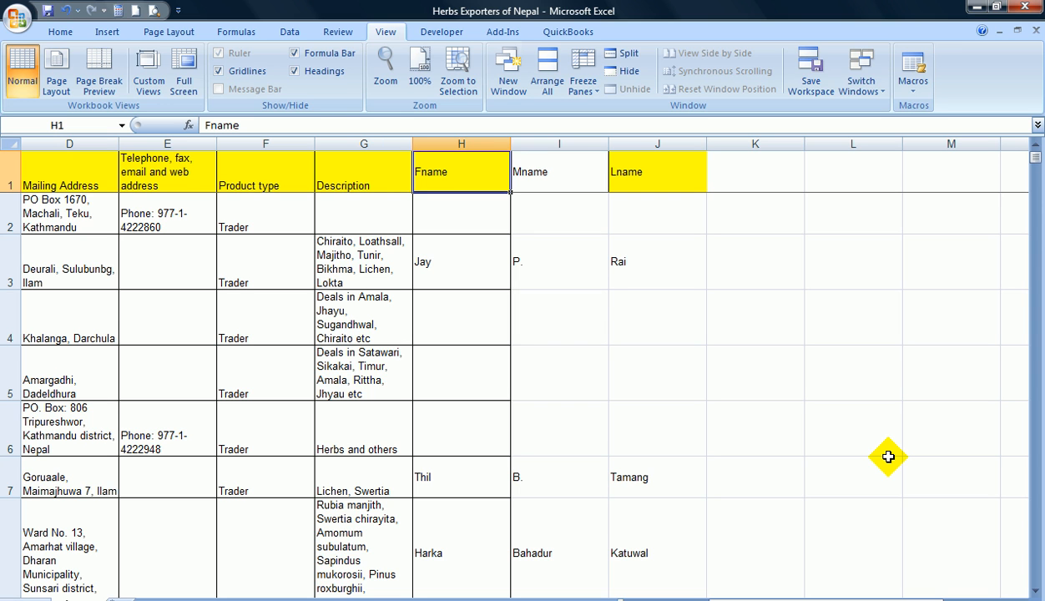
key("Left")
key("Left")
key("Left")
key("Left")
key("Left")
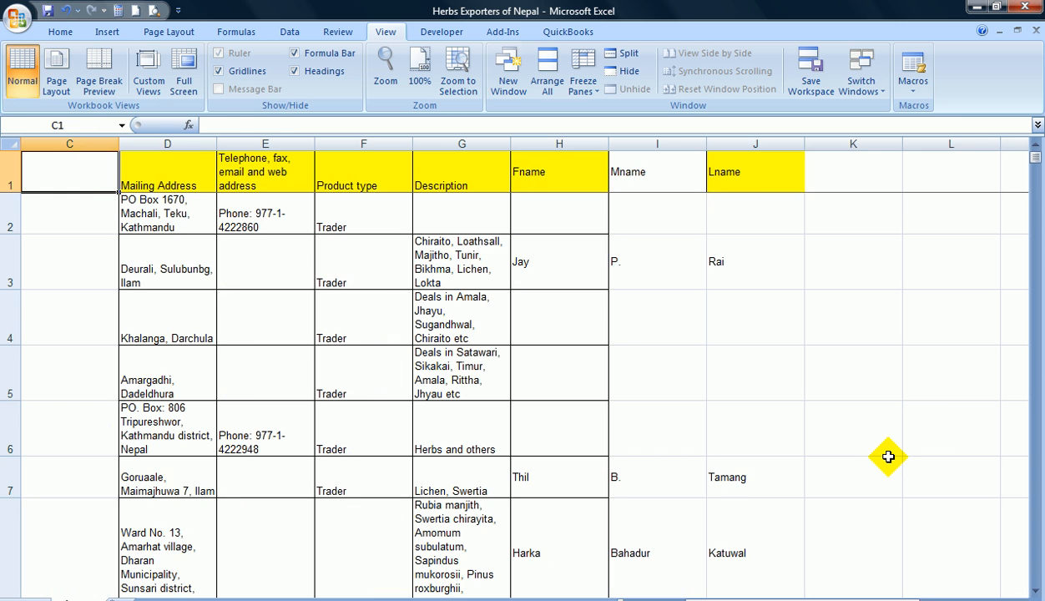
Move the Mailing Address header and its entries in D1 to D197 into column K, starting at cell K1
key("Right")
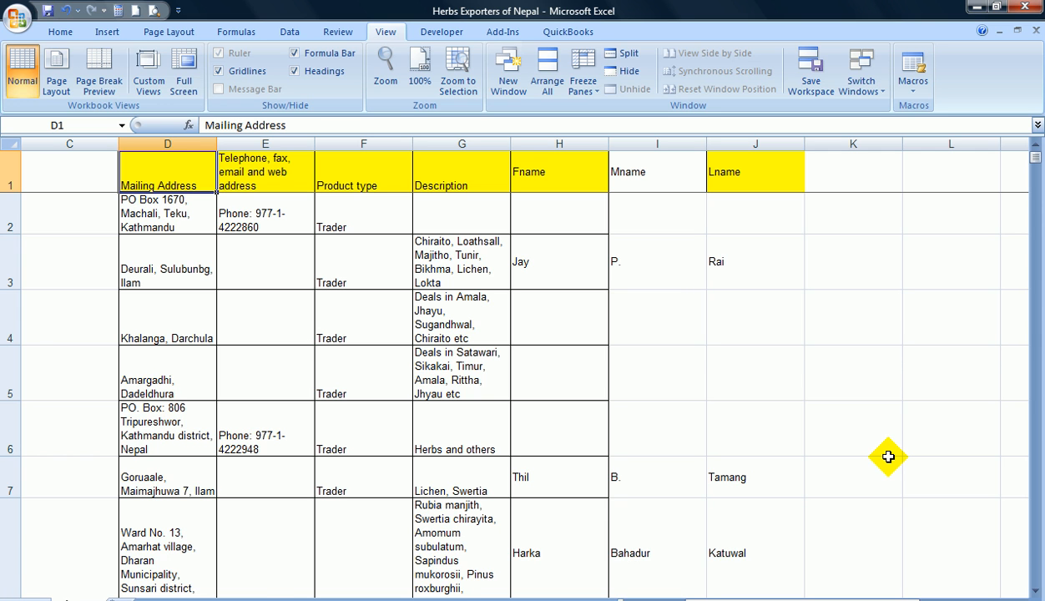
key("ctrl+shift+Down")
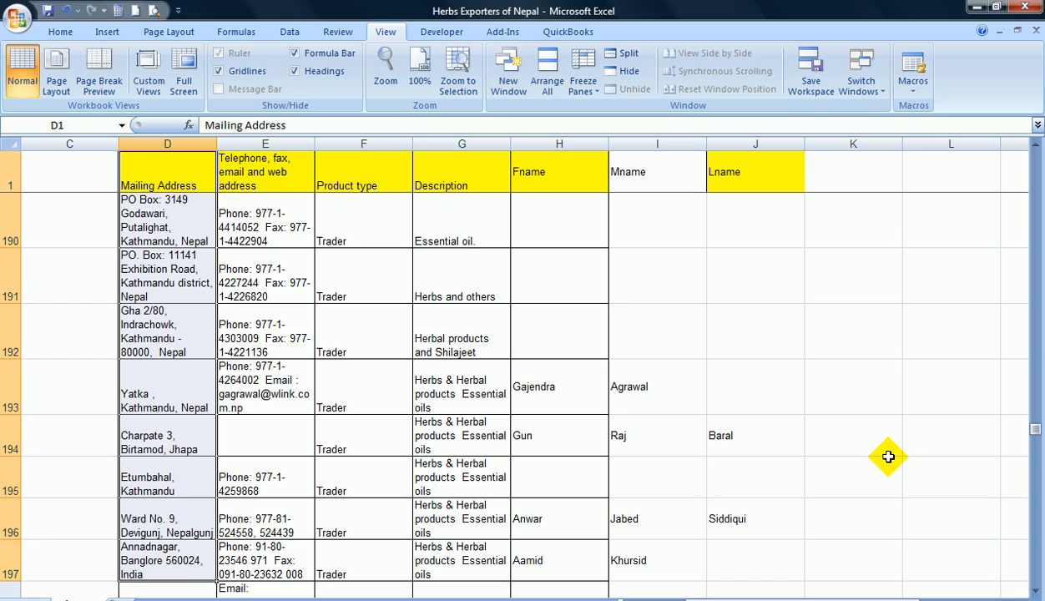
key("ctrl+c")
key("Right")
key("Right")
key("Right")
key("Right")
key("Right")
key("Right")
key("Right")
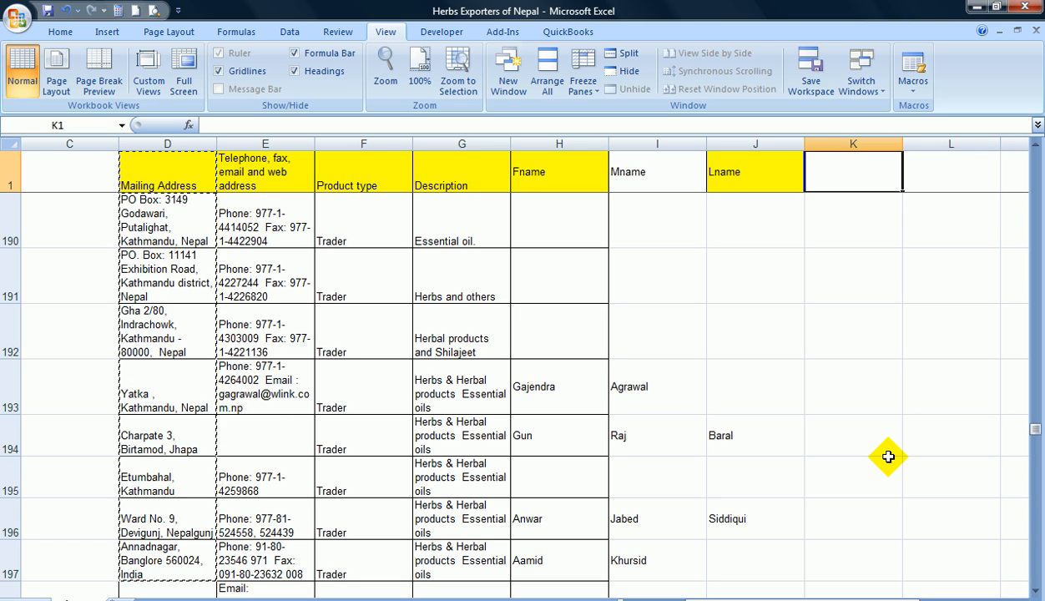
key("ctrl+v")
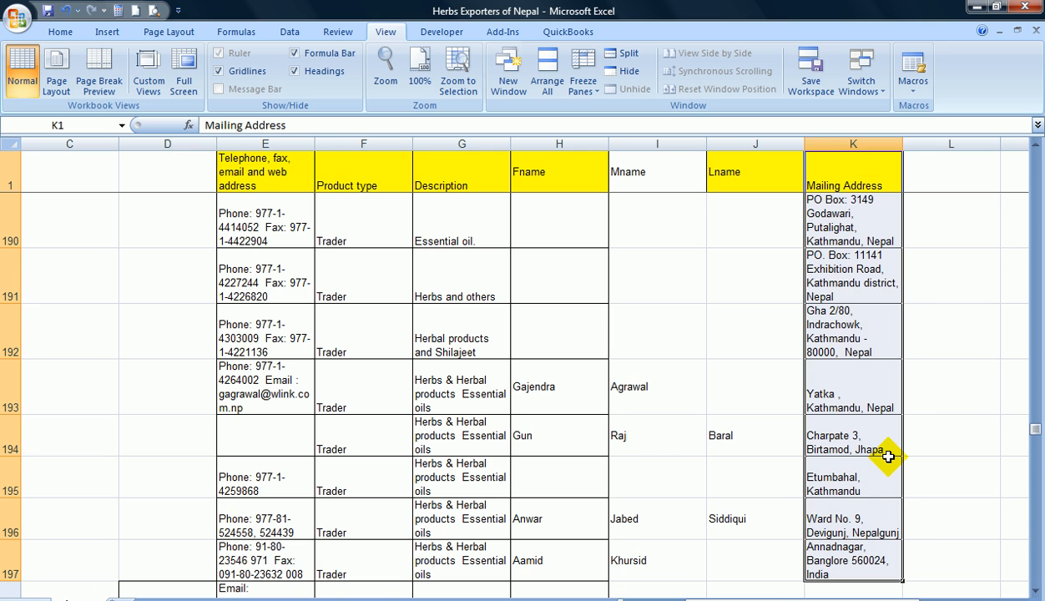
Examine the moved mailing addresses at the head of column K and the free columns beside them
key("Right")
key("Right")
key("Right")
key("Right")
key("Left")
key("Left")
key("Left")
key("Left")
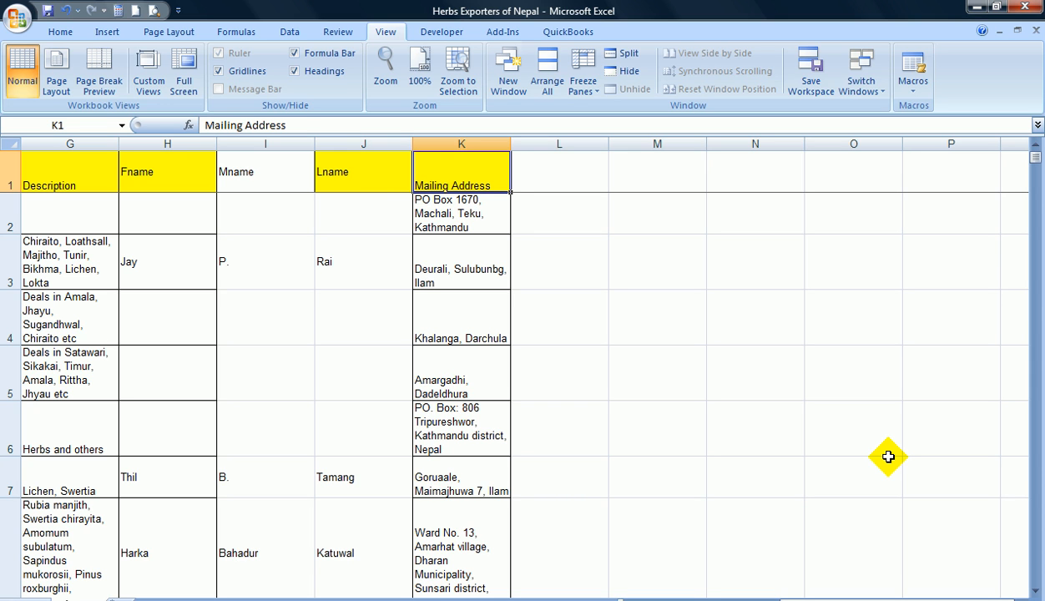
key("Down")
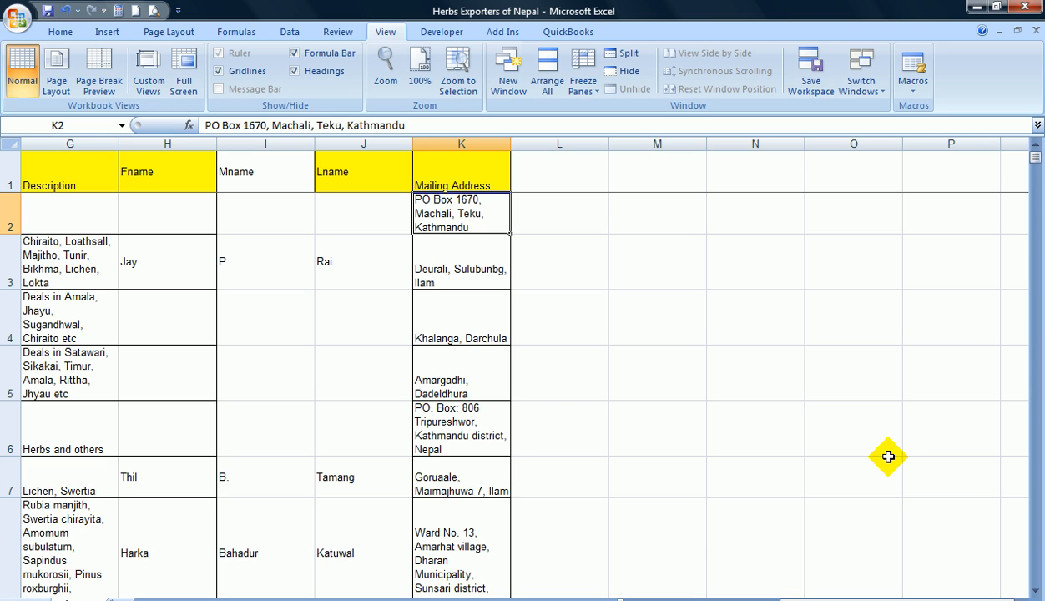
key("Up")
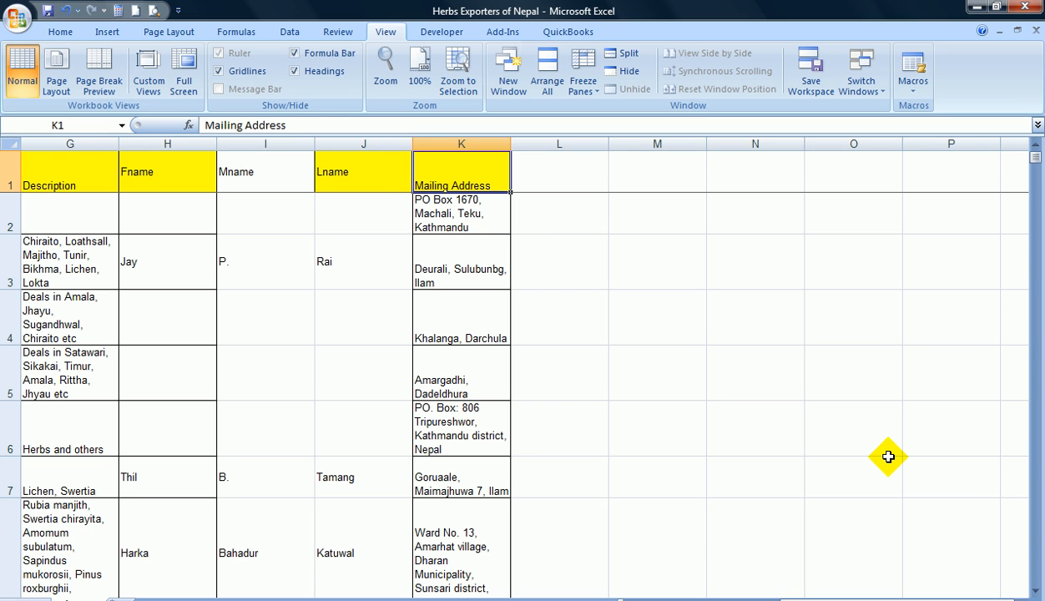
Split the mailing addresses in column K with Text to Columns, using only Comma as delimiter, consecutive delimiters kept separate and destination $K$1
left_click(476, 140)
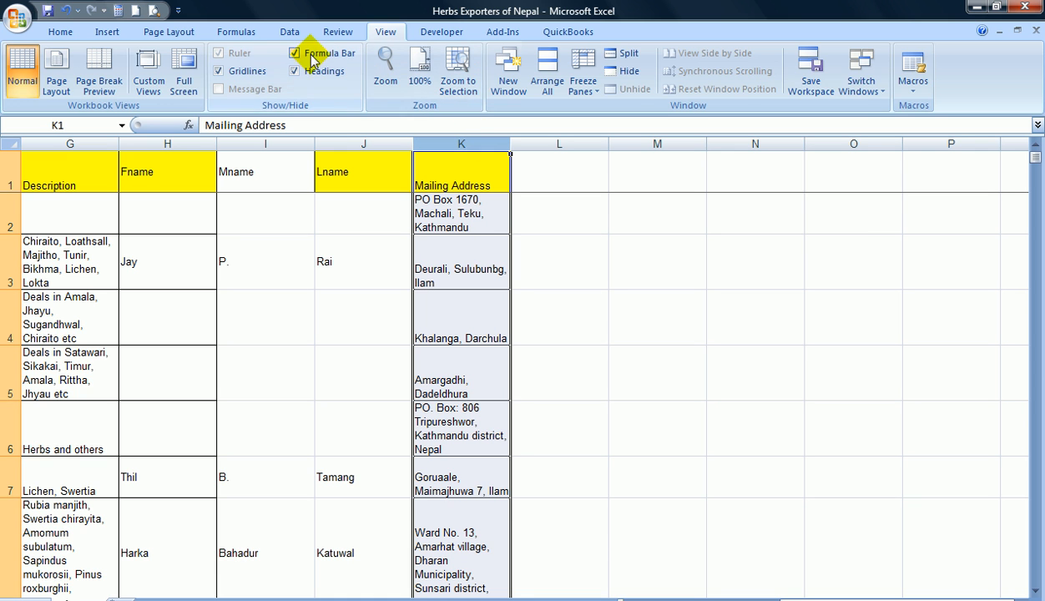
left_click(286, 33)
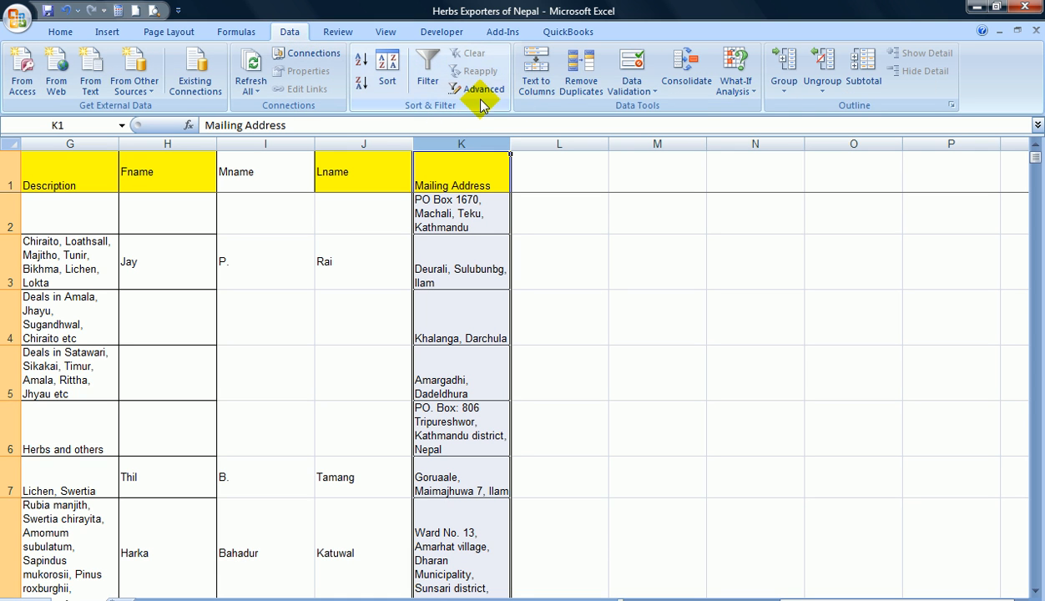
left_click(533, 84)
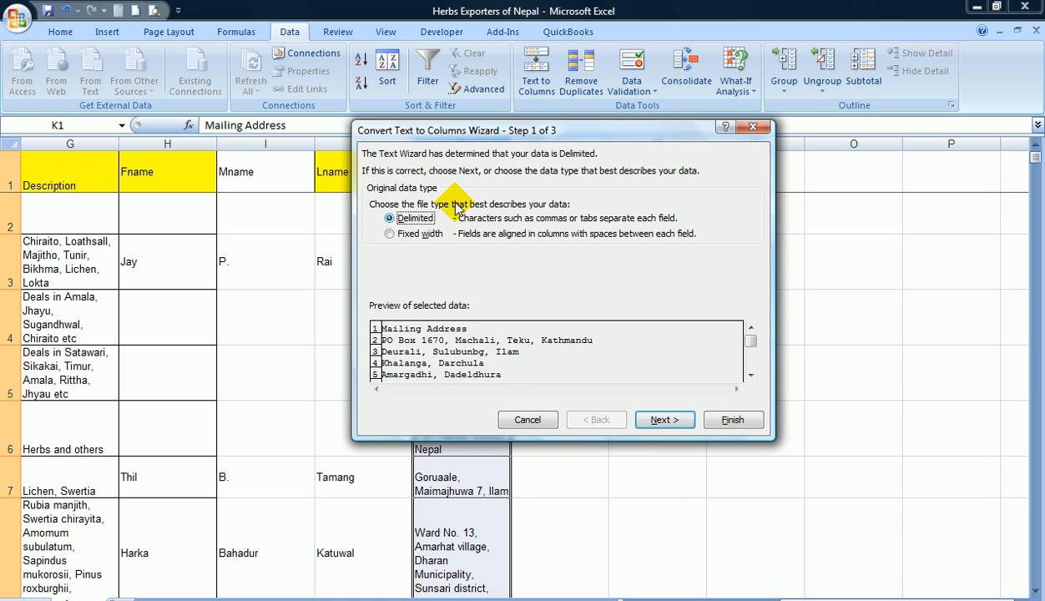
left_click_drag(540, 130, 765, 117)
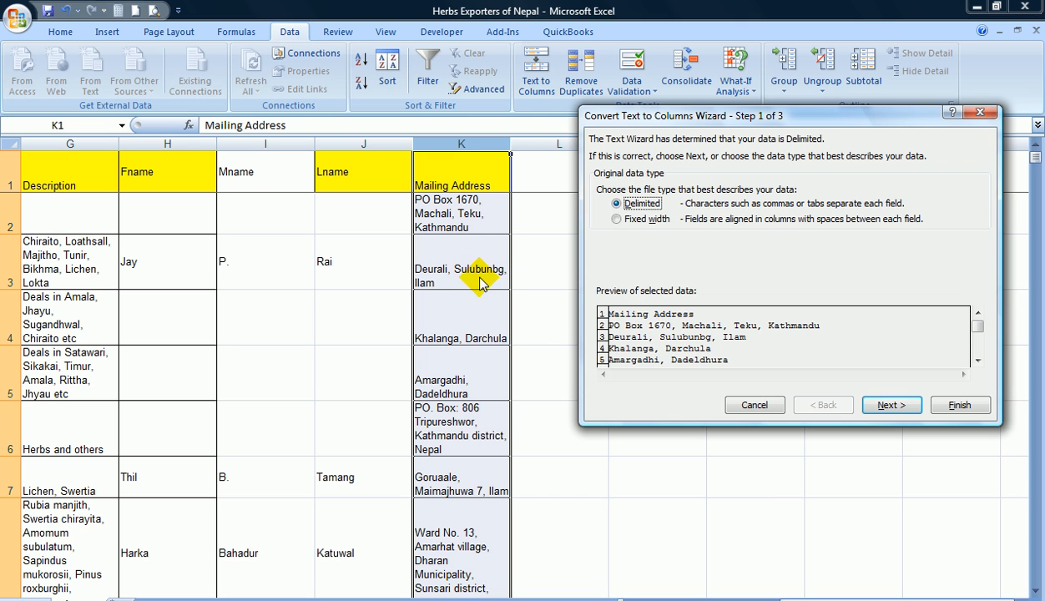
left_click(886, 403)
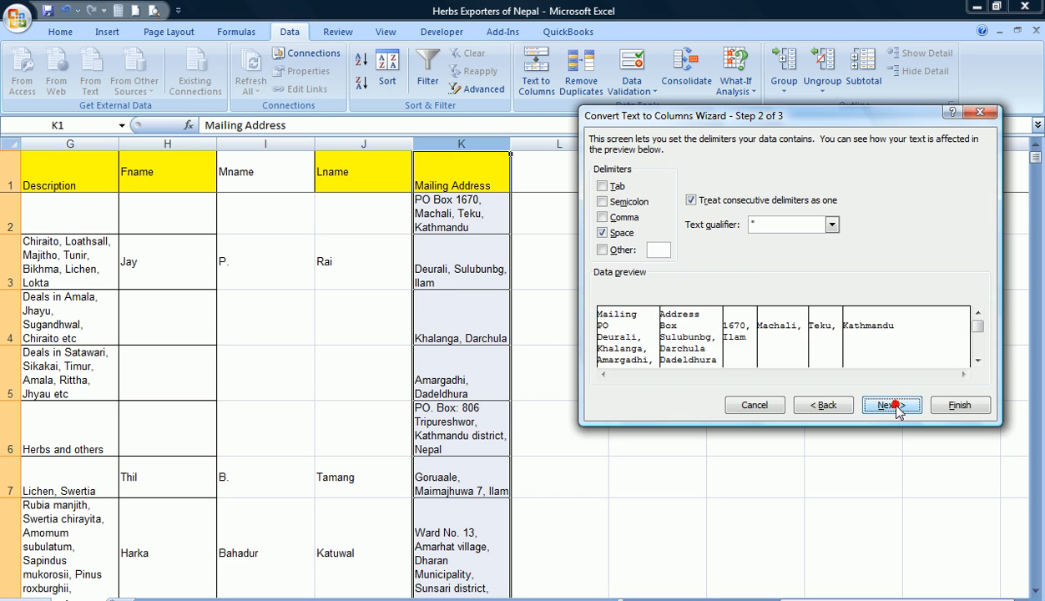
left_click(603, 233)
left_click(602, 218)
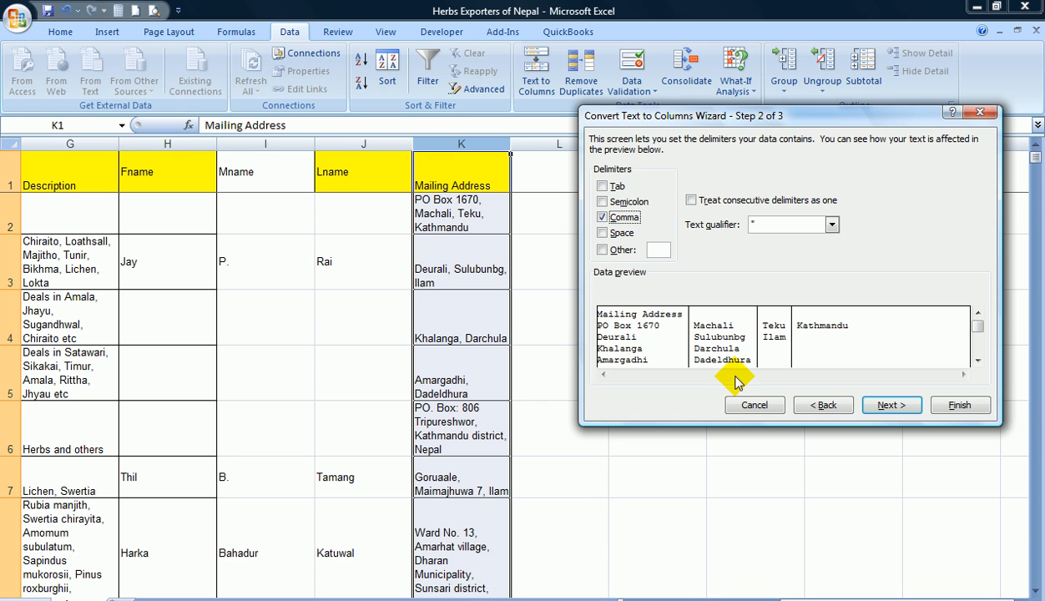
left_click(977, 329)
mouse_move(977, 328)
left_mouse_down()
mouse_move(978, 345)
mouse_move(975, 321)
left_mouse_up()
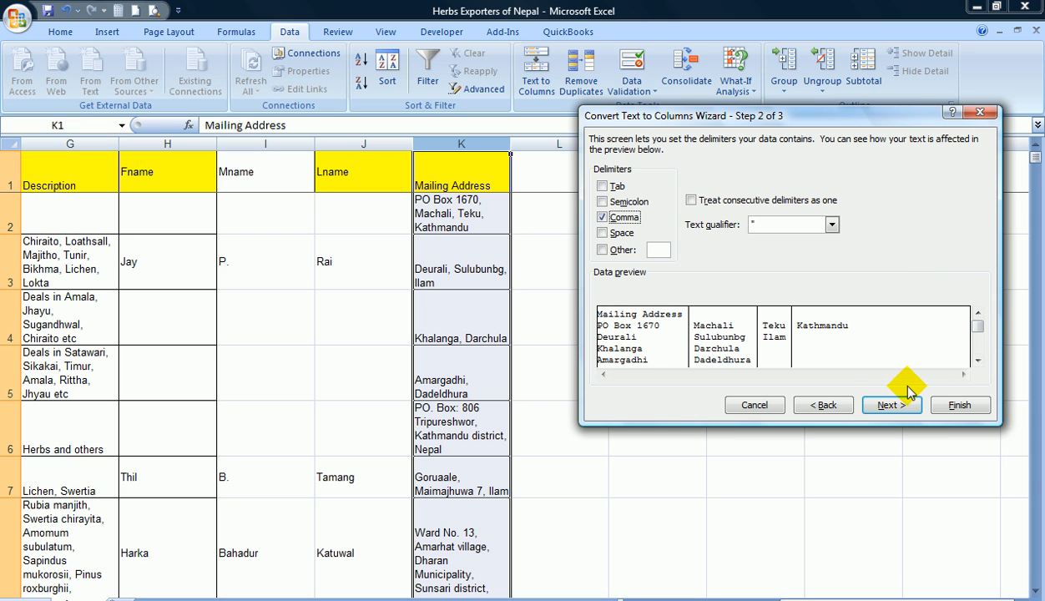
left_click(873, 406)
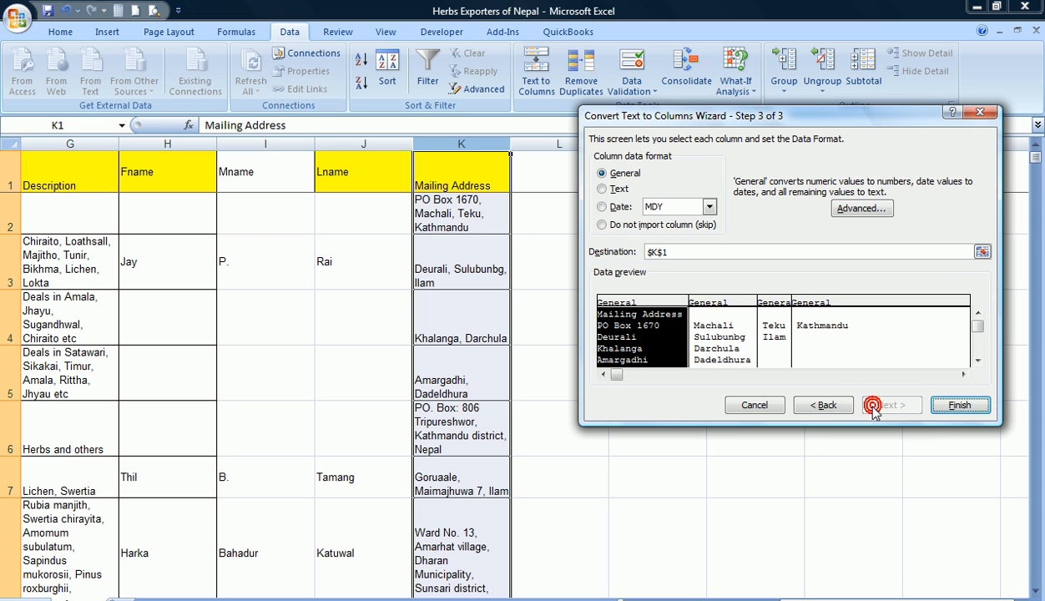
left_click(959, 407)
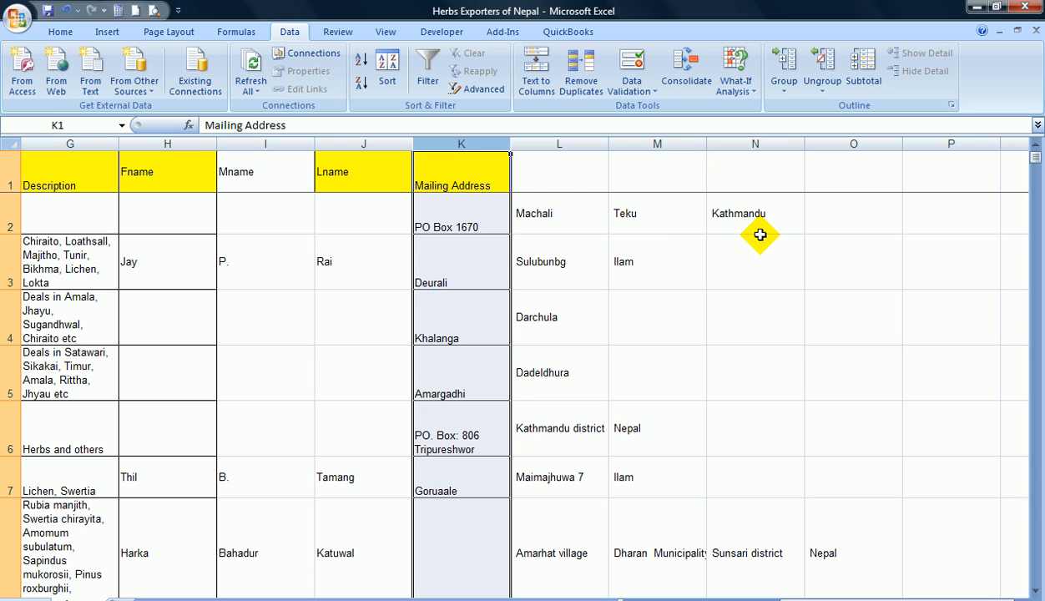
Enter the header City in cell N1 above the split address parts
left_click(458, 211)
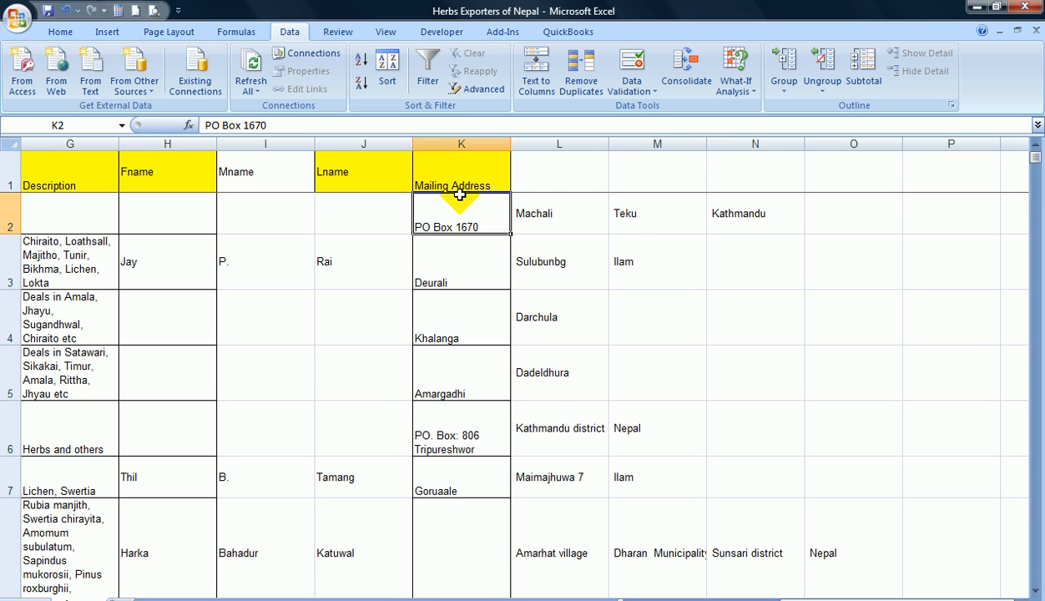
left_click(458, 187)
left_click(558, 181)
left_click(558, 181)
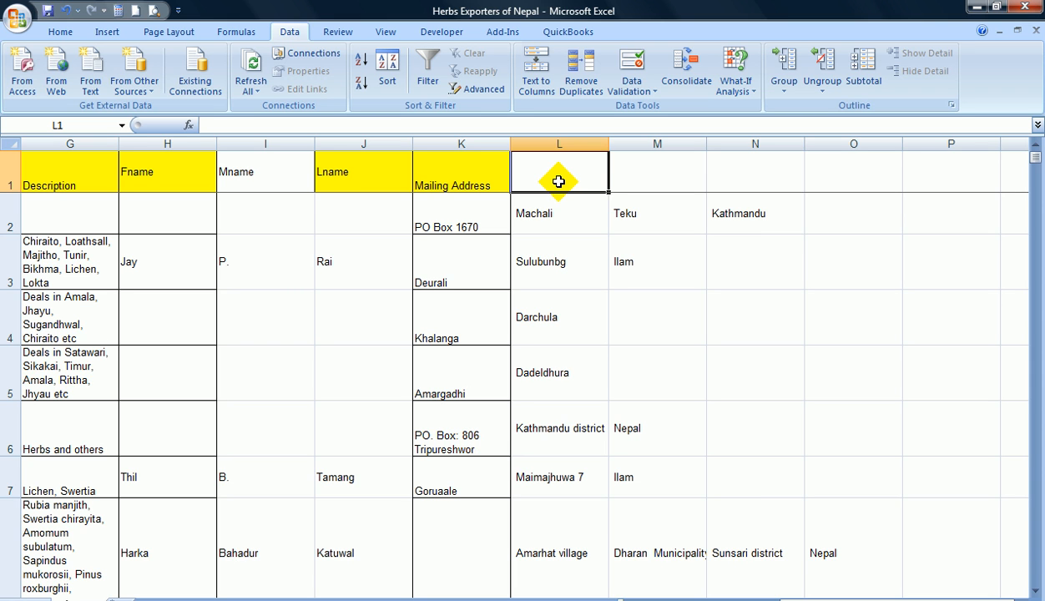
key("Right")
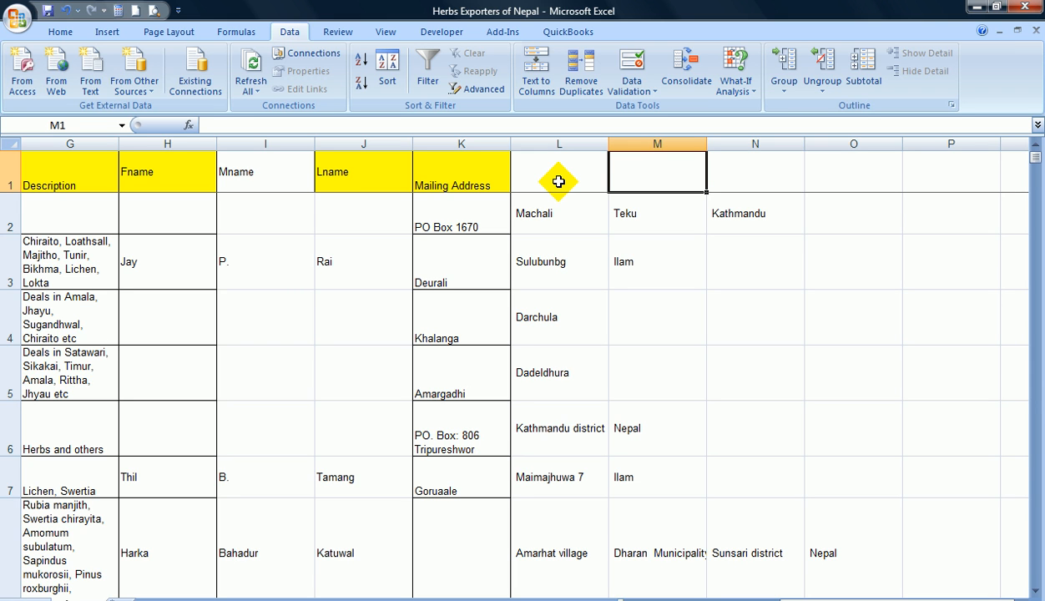
key("Right")
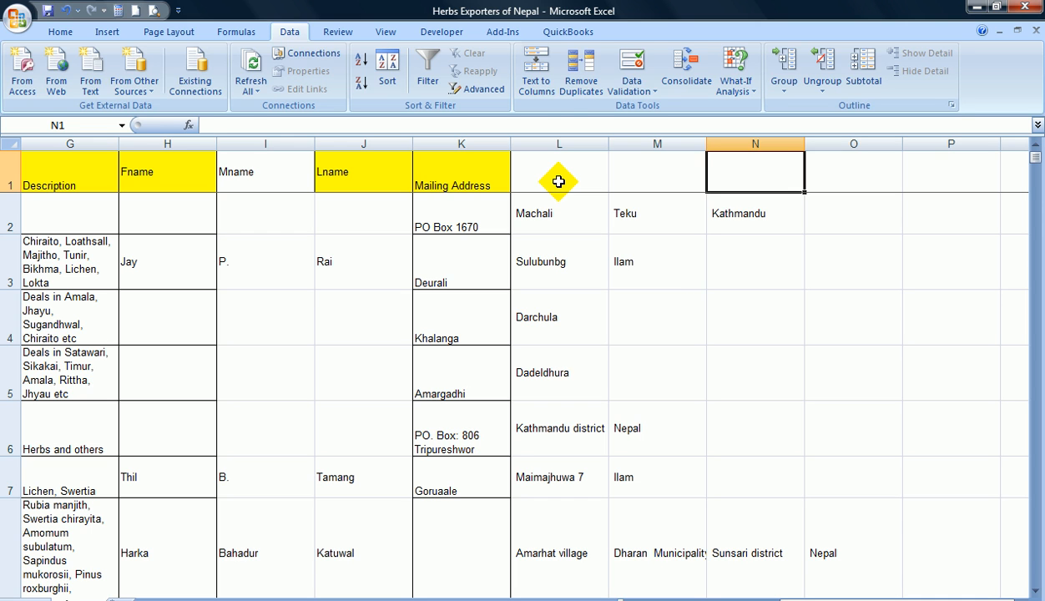
type("City")
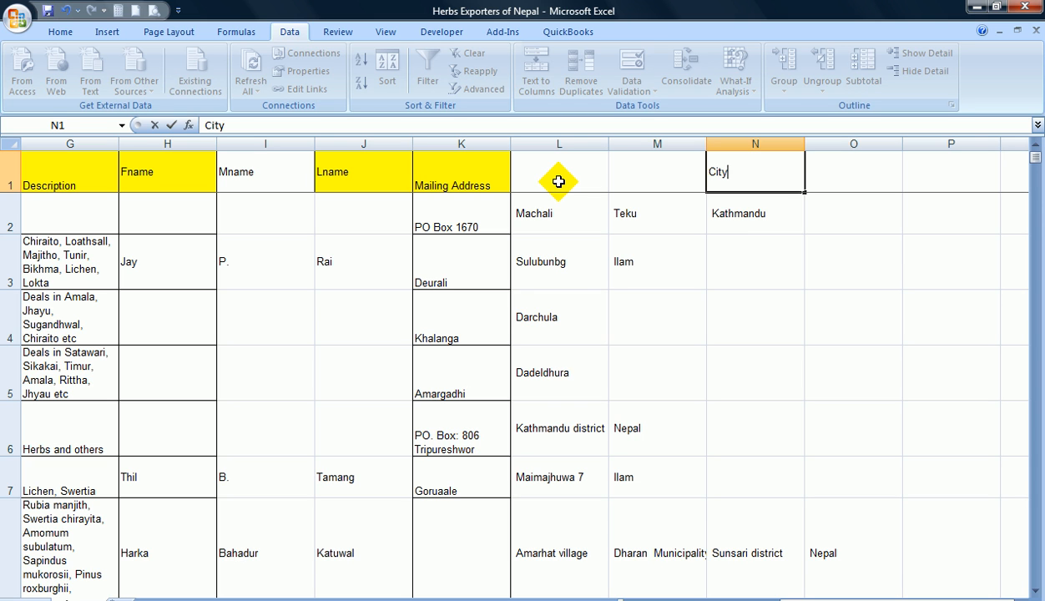
Enter the headers Tole in L1 and City in M1, and clear the City header from N1
left_click(558, 181)
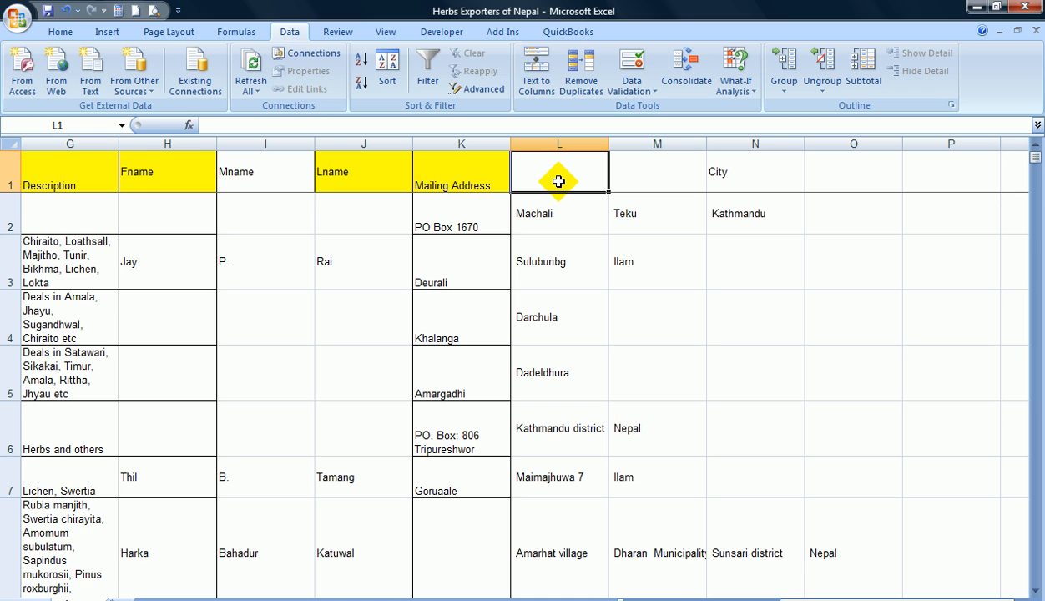
key("Down")
key("Up")
type("Tole")
key("Tab")
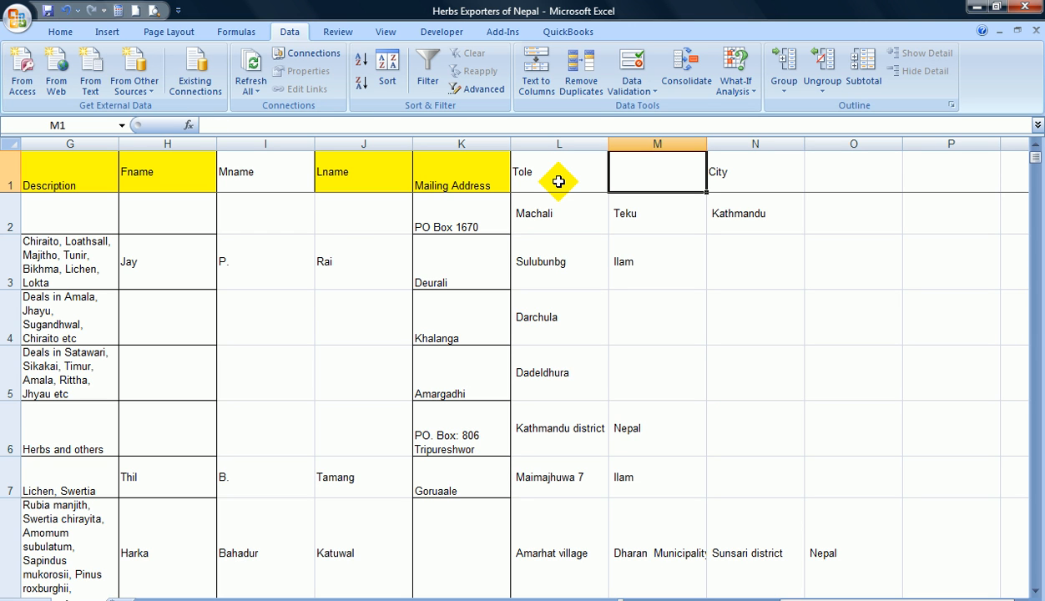
type("City")
key("Return")
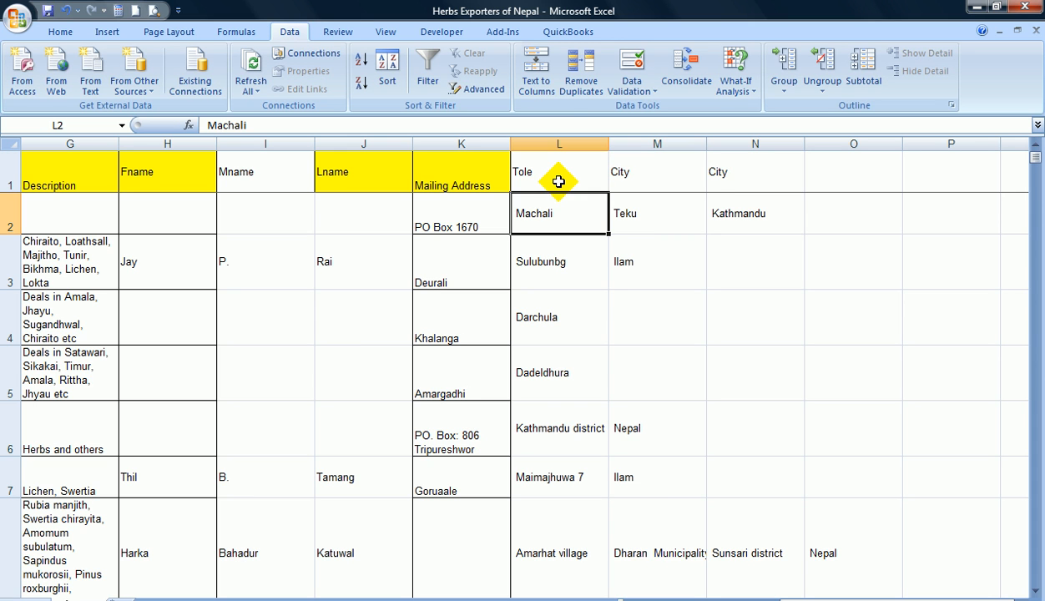
left_click(732, 172)
key("Delete")
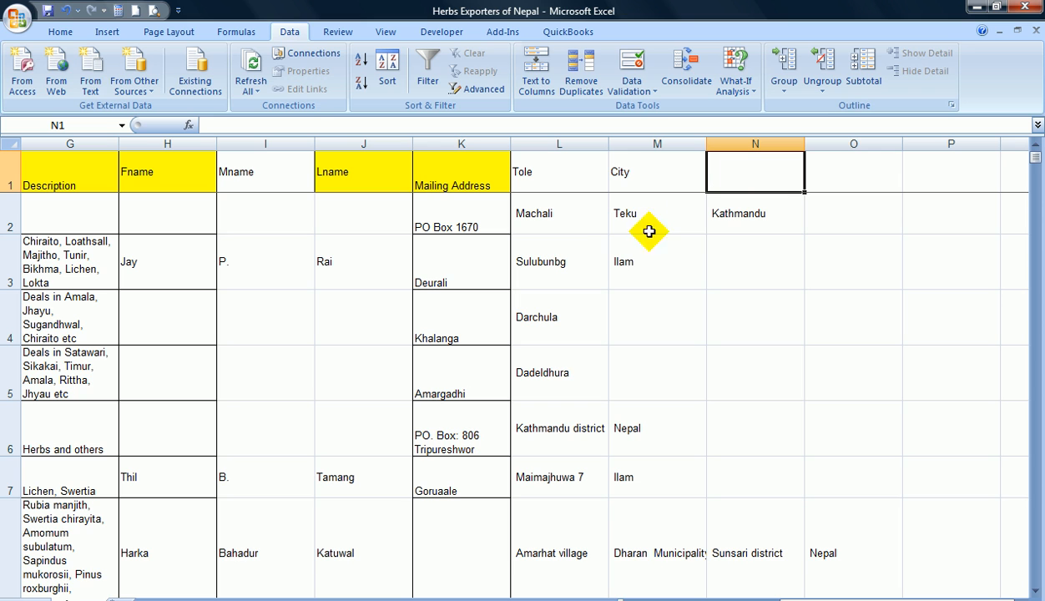
Change the Tole entry in cell L2 to Machali-Teku
left_click(564, 217)
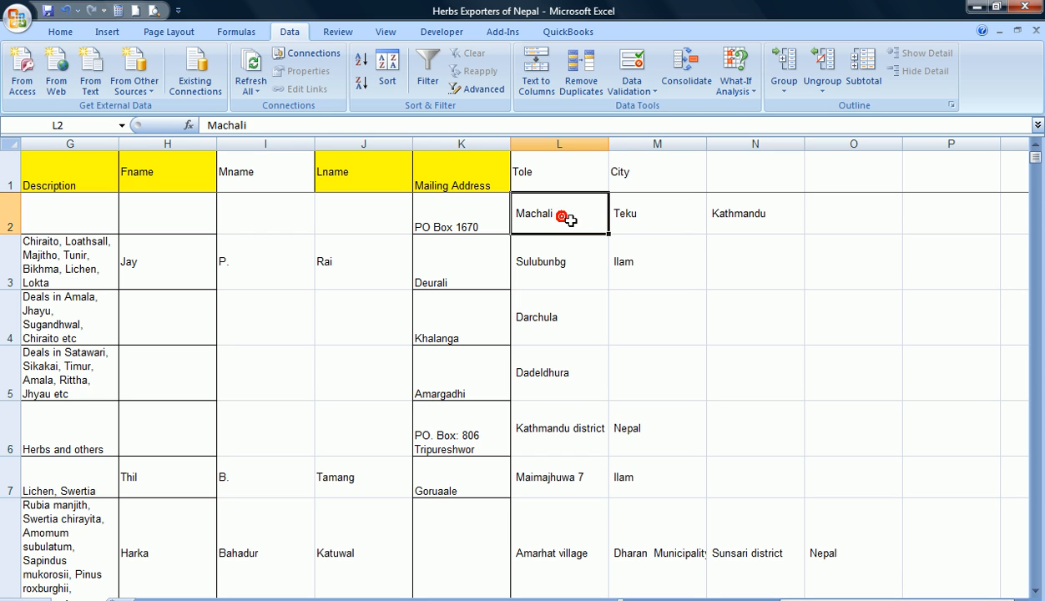
left_click(250, 125)
type(",Te")
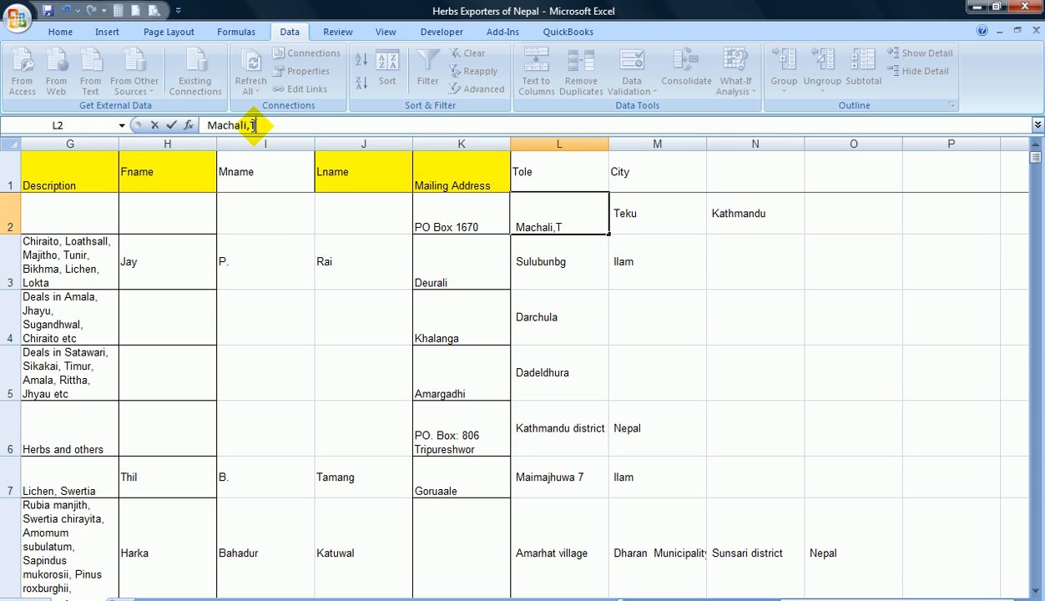
key("BackSpace")
key("BackSpace")
type("Teku")
key("Return")
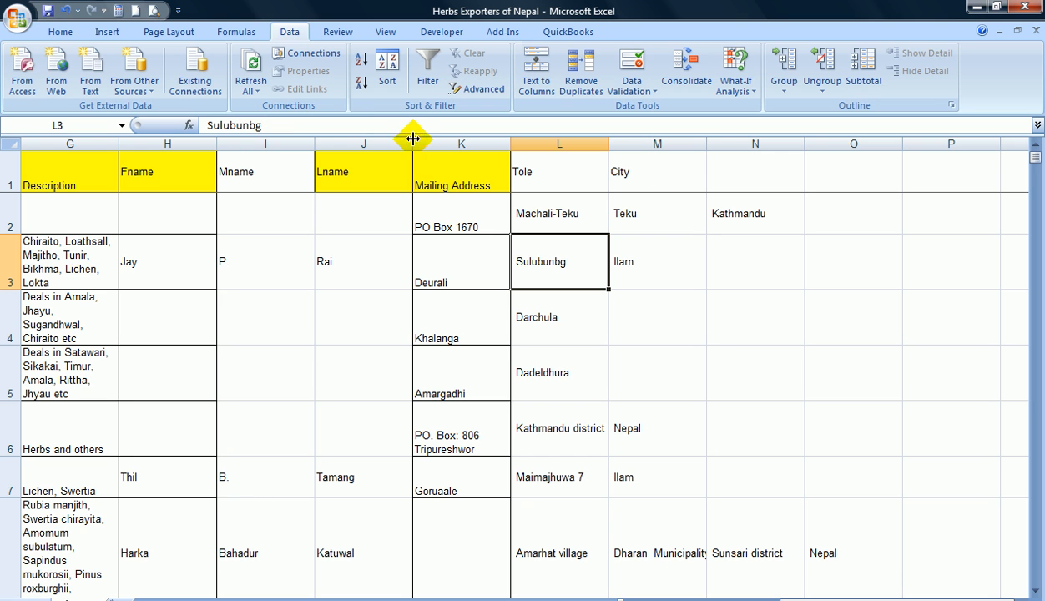
Move Kathmandu from N2 into the City cell M2 and go on to the row 3 address part in K3
left_click(756, 213)
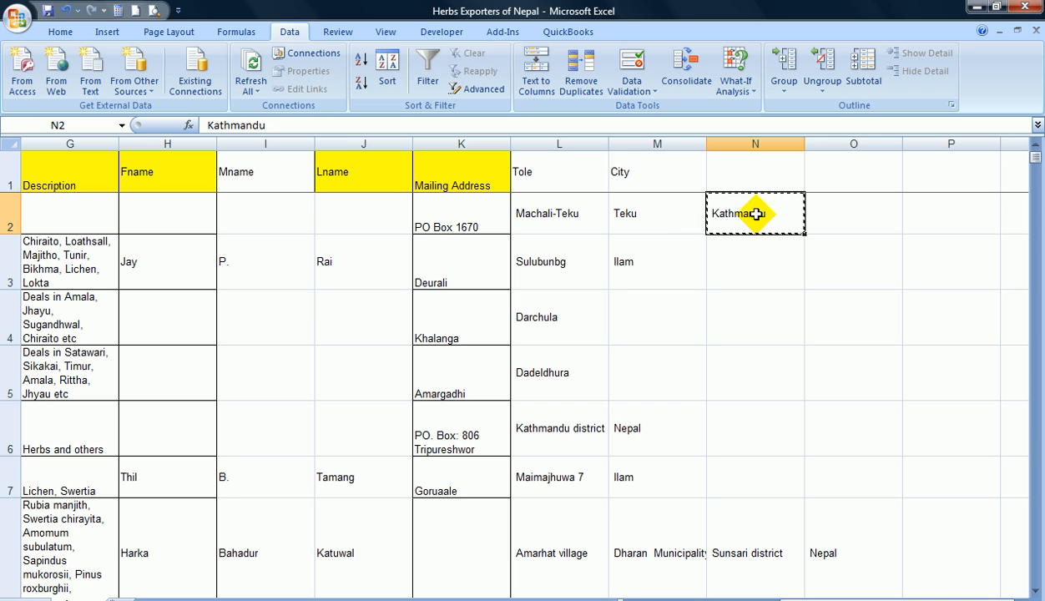
left_click(669, 213)
key("Return")
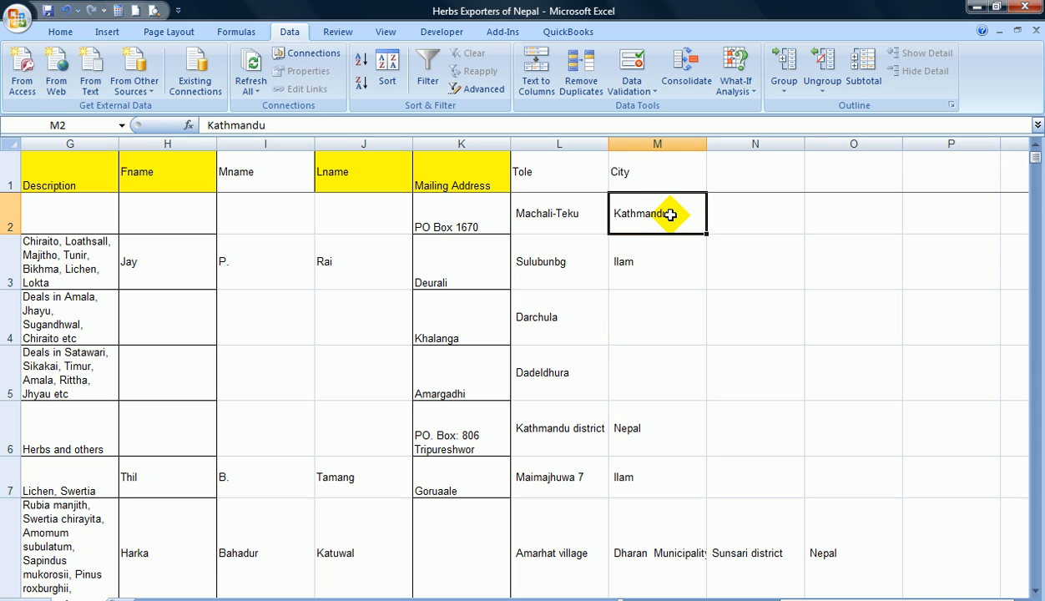
left_click(672, 294)
left_click(637, 274)
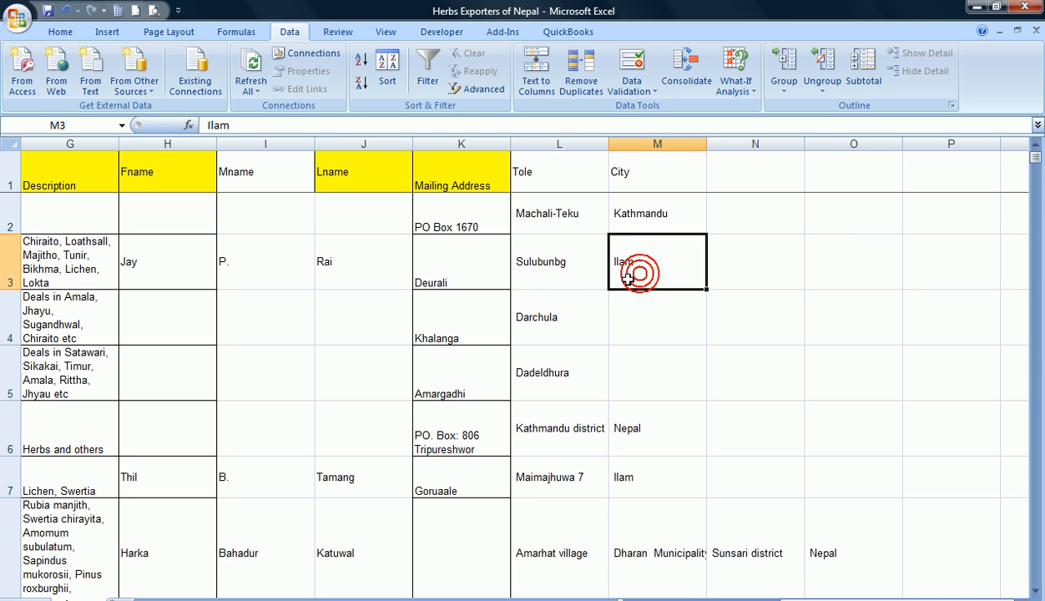
left_click(472, 276)
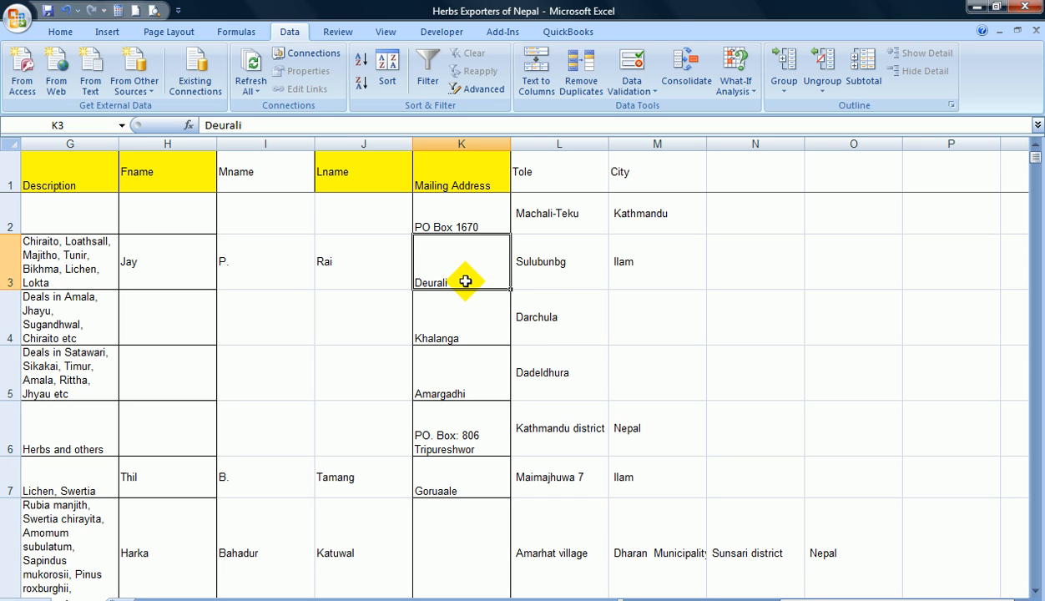
Change the Tole entry in L3 to Deurali-Sulubunbg and clear Deurali from the mailing address cell K3
left_click(546, 263)
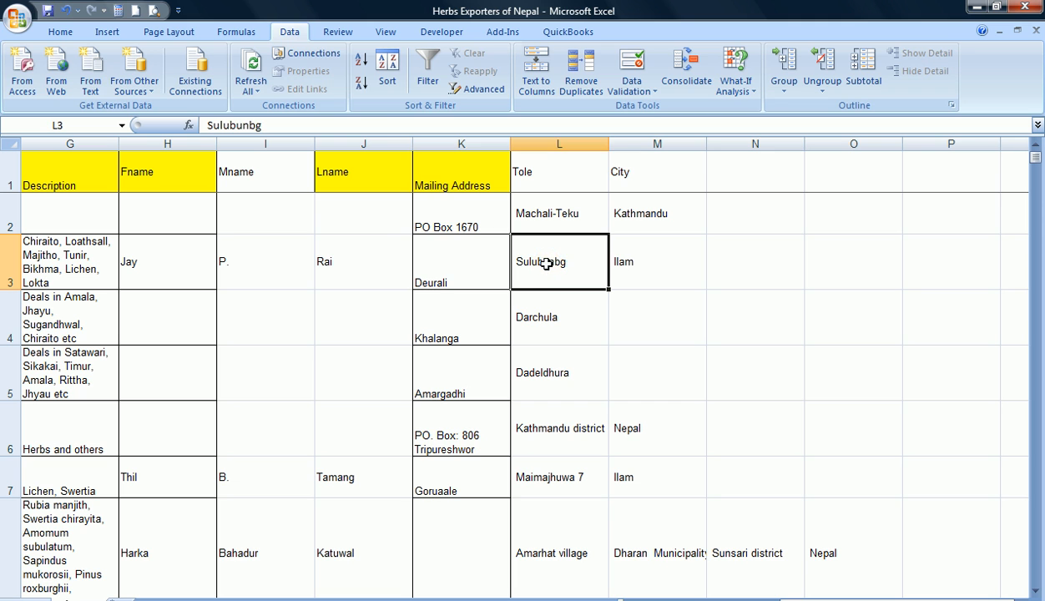
left_click(207, 125)
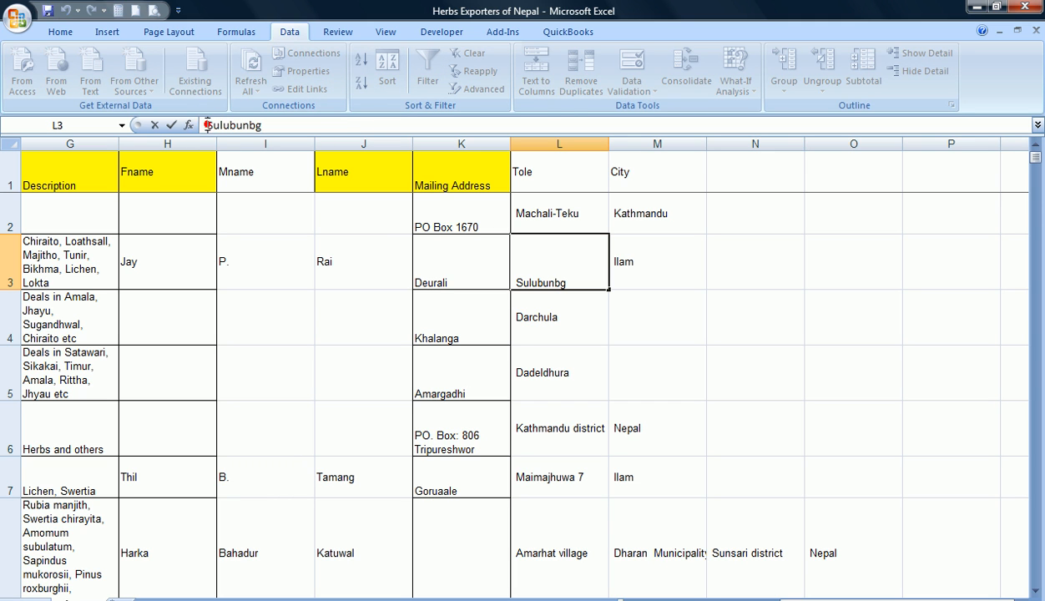
type("Deurali")
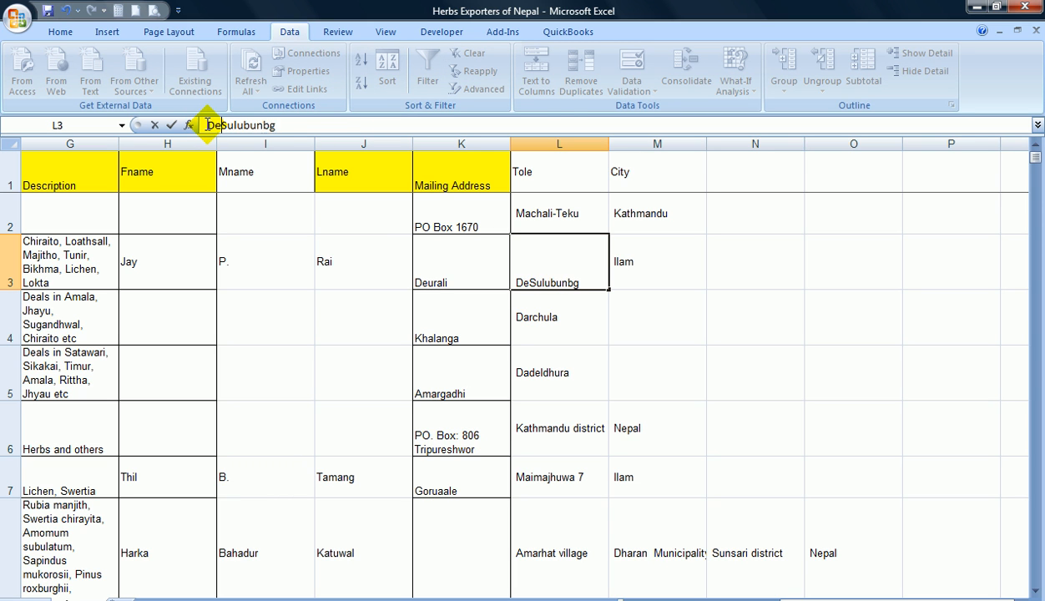
type("-")
key("Return")
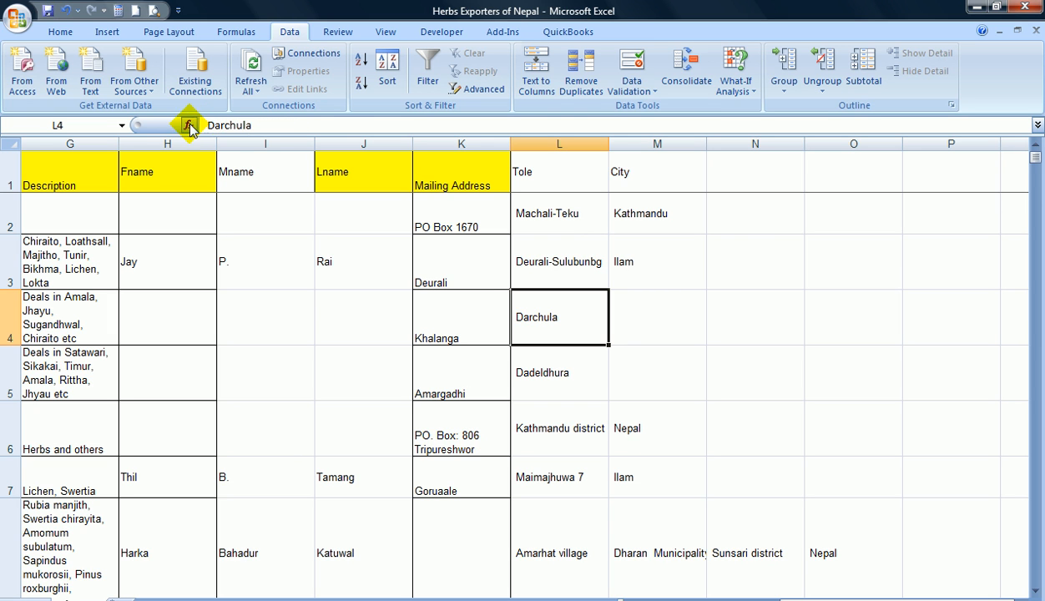
left_click(459, 273)
left_click(459, 273)
key("Delete")
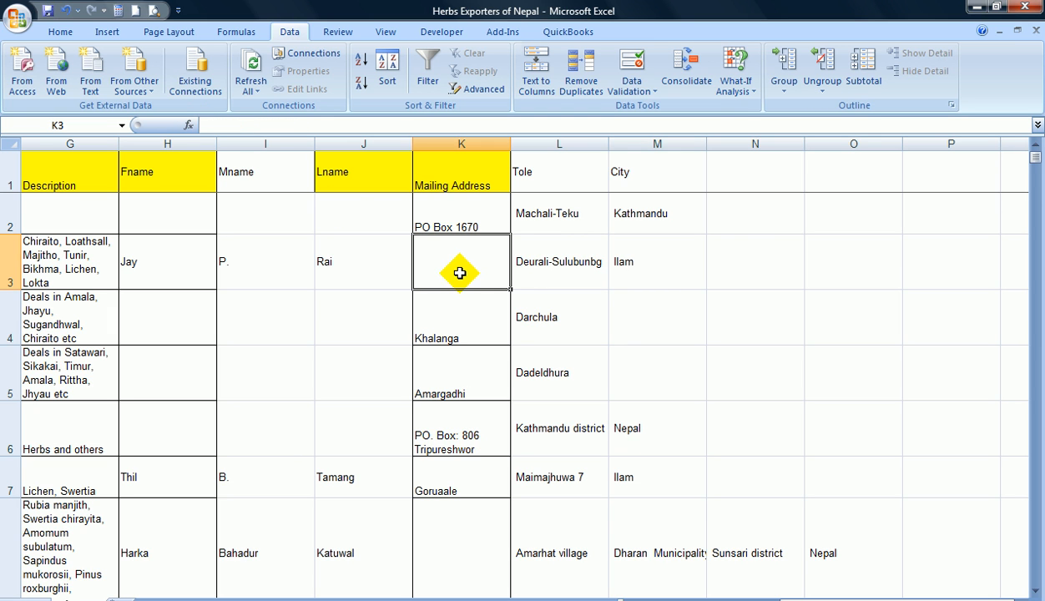
Rename the Mailing Address header in cell K1 to Street Address
left_click(450, 188)
type("St")
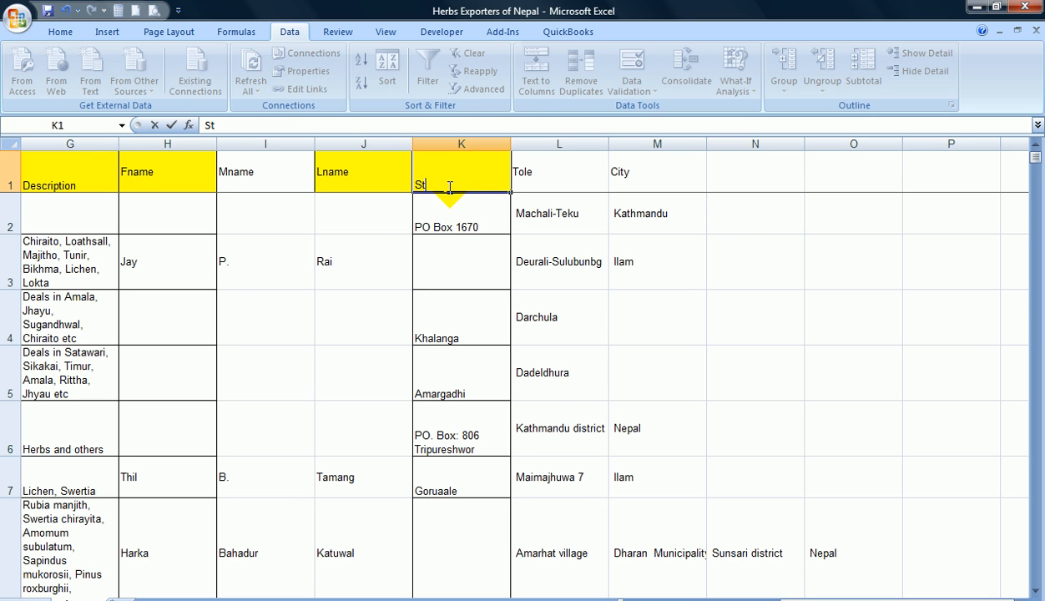
type("reet Address")
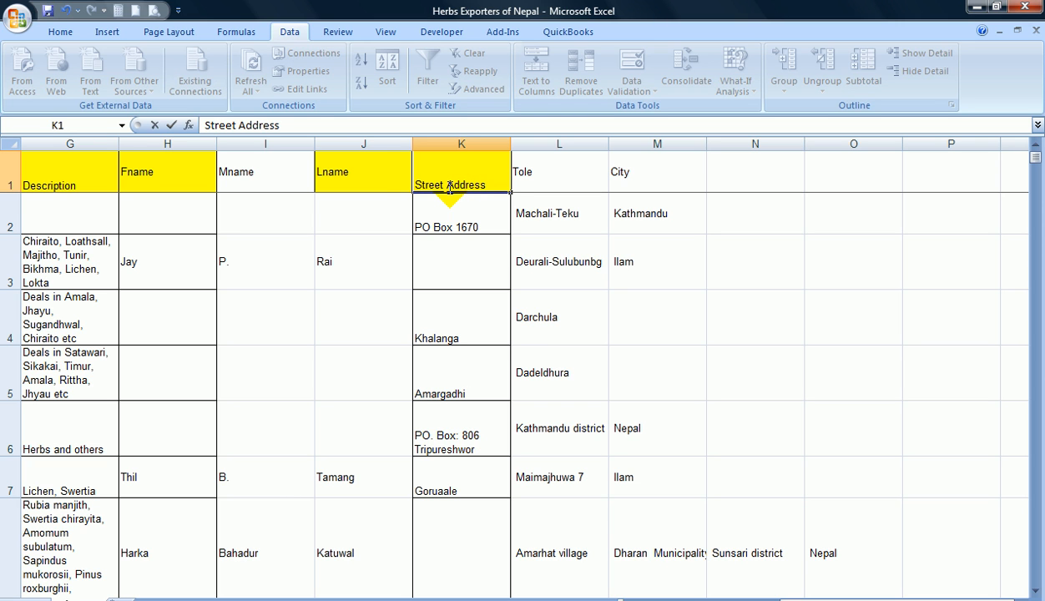
key("Return")
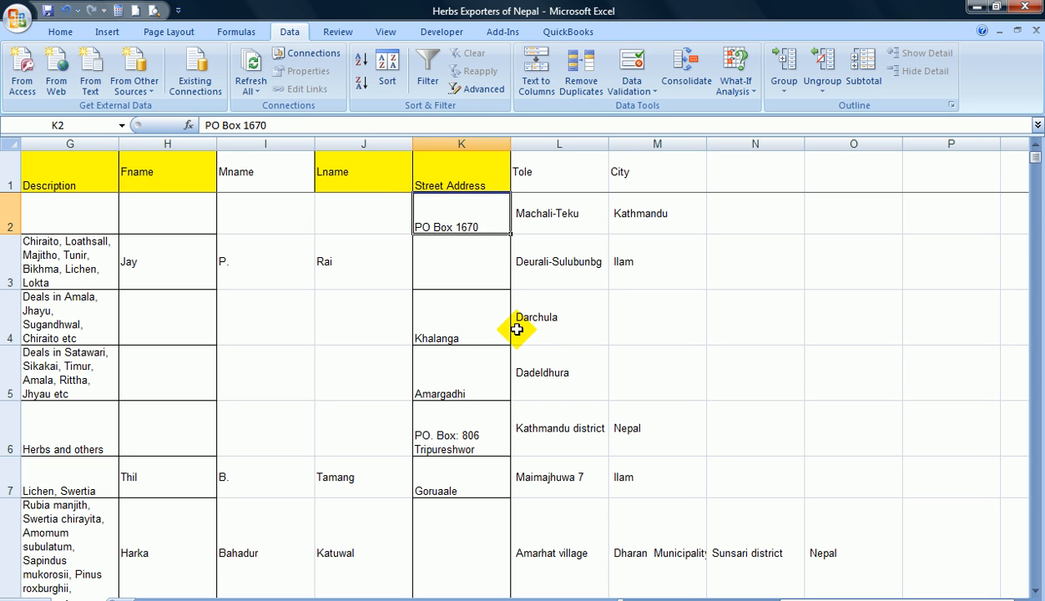
In row 4, move Darchula from L4 to the City cell M4, and Khalanga from K4 to the Tole cell L4
left_click(1035, 590)
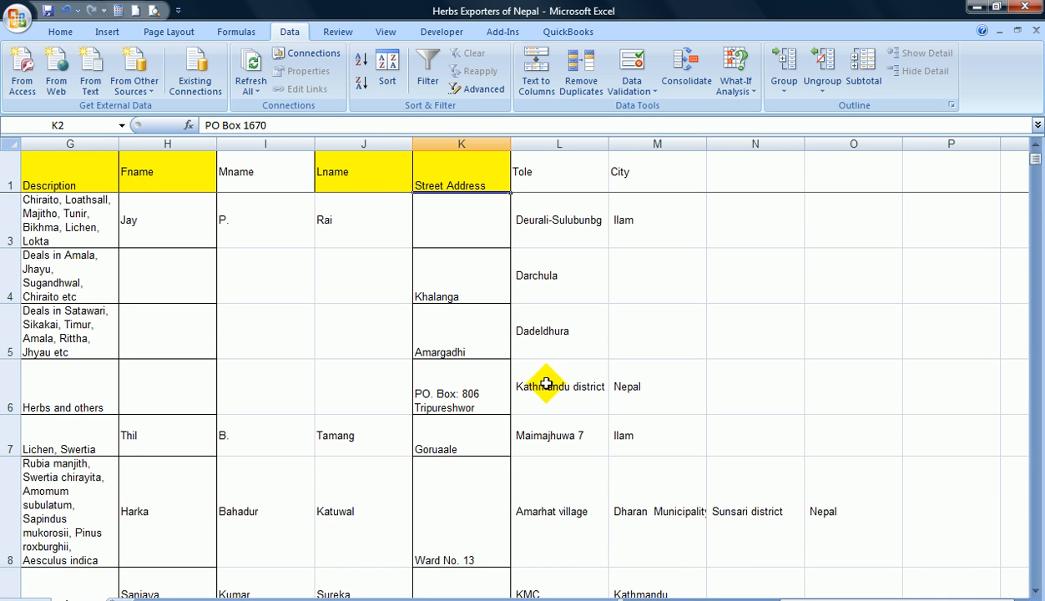
left_click(550, 275)
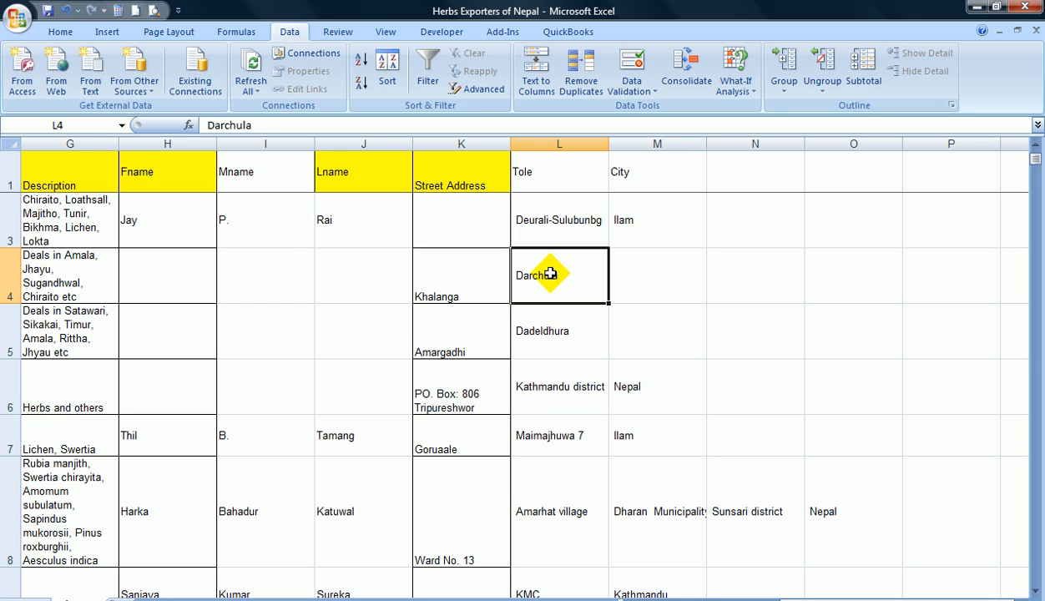
key("ctrl+c")
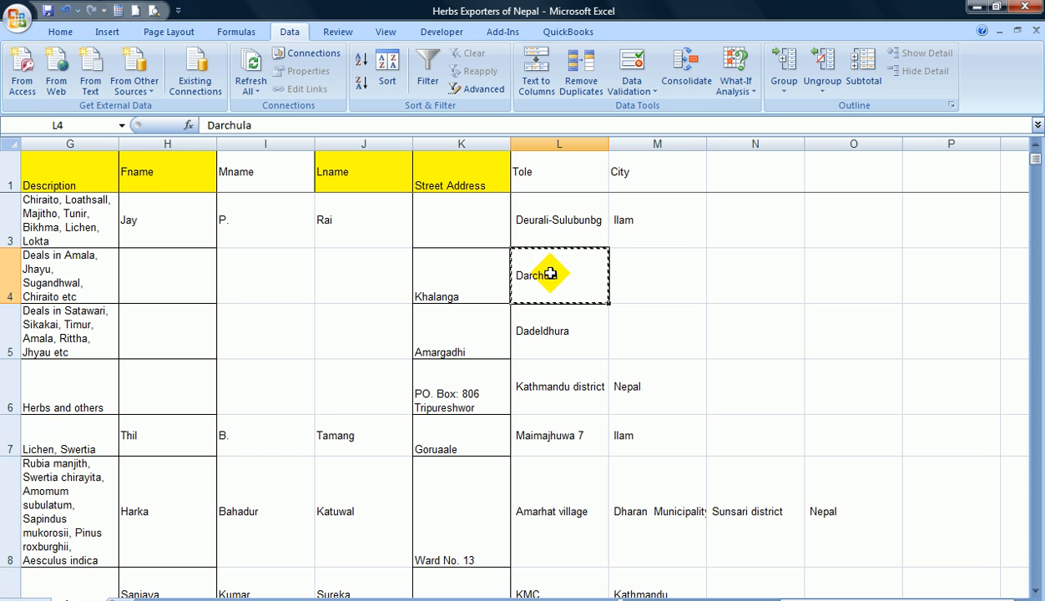
left_click(622, 273)
key("ctrl+v")
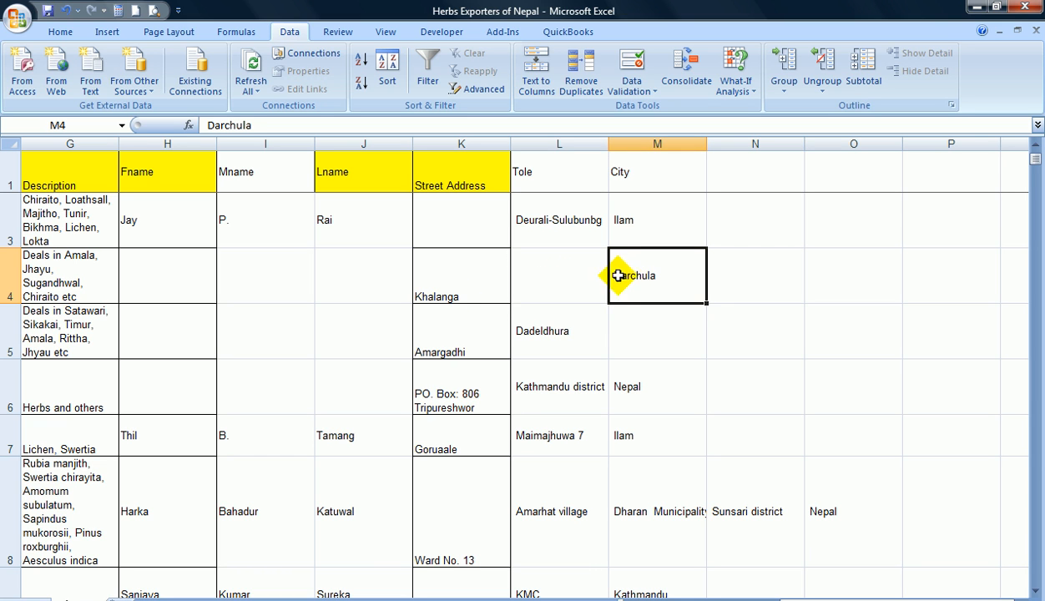
left_click(458, 295)
key("ctrl+c")
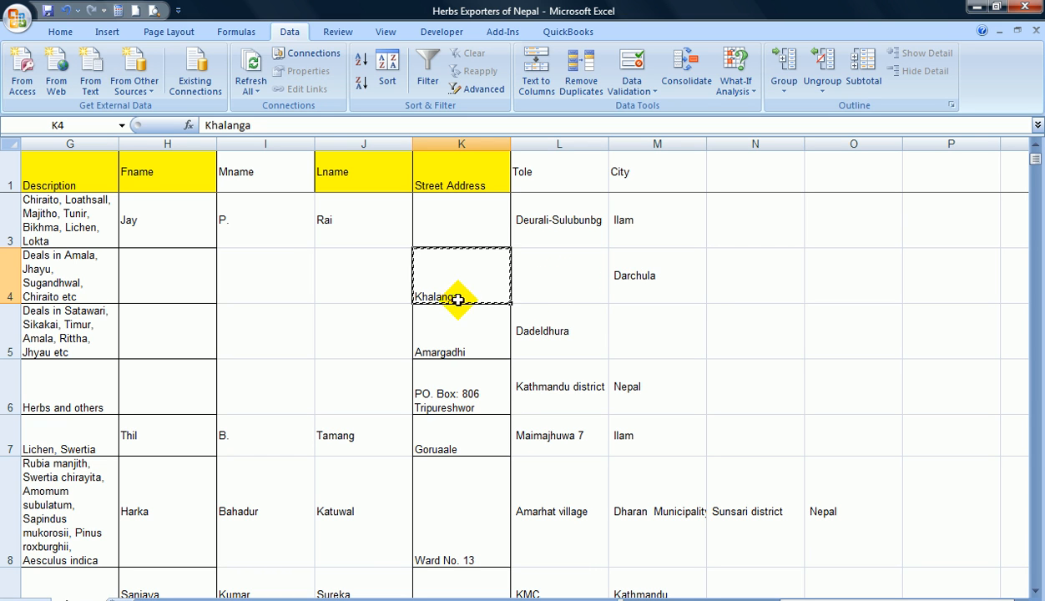
left_click(546, 290)
key("ctrl+v")
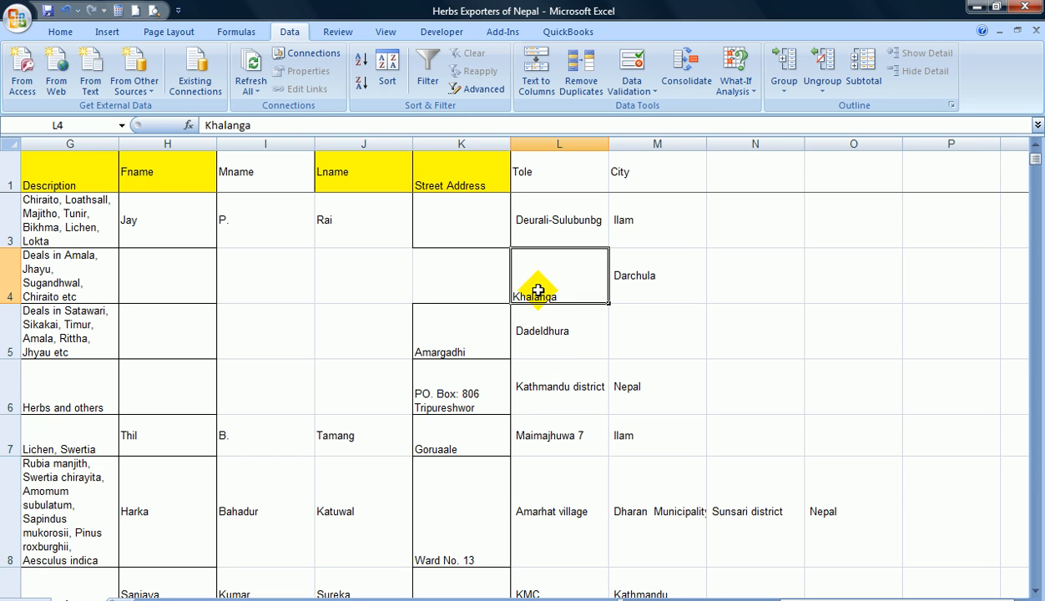
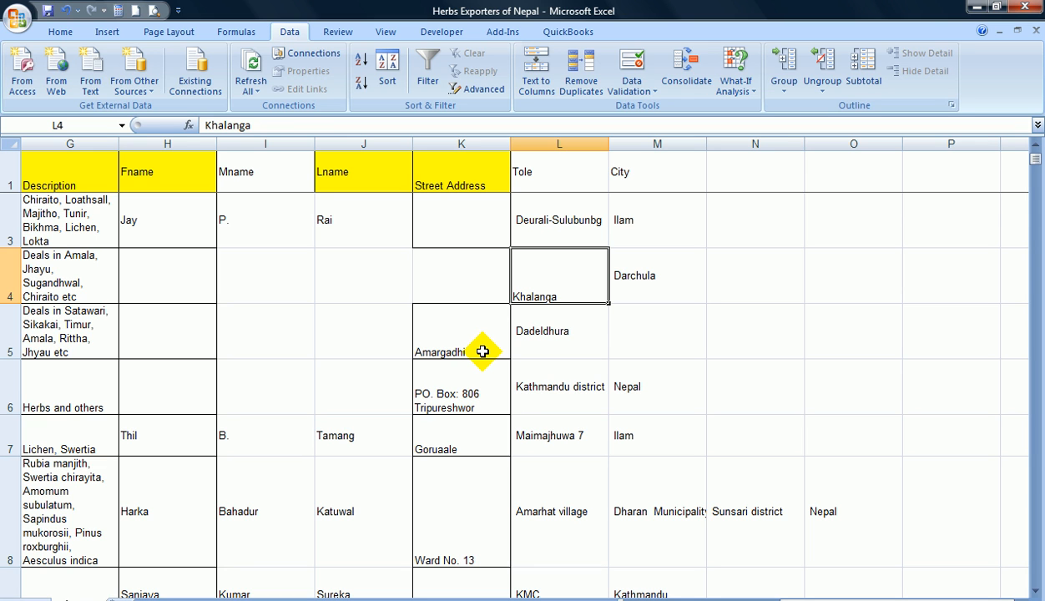
Move the row 5 address parts Amargadhi and Dadeldhura together from K5:L5 to the Tole and City cells L5:M5
left_click_drag(474, 353, 529, 350)
key("ctrl+x")
left_click(550, 337)
key("ctrl+v")
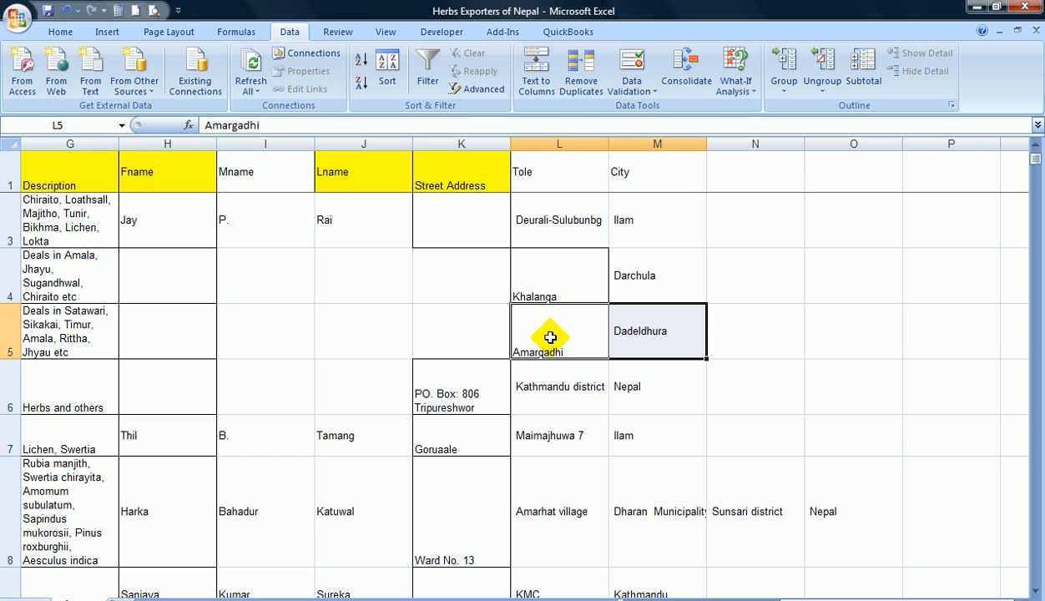
left_click(751, 392)
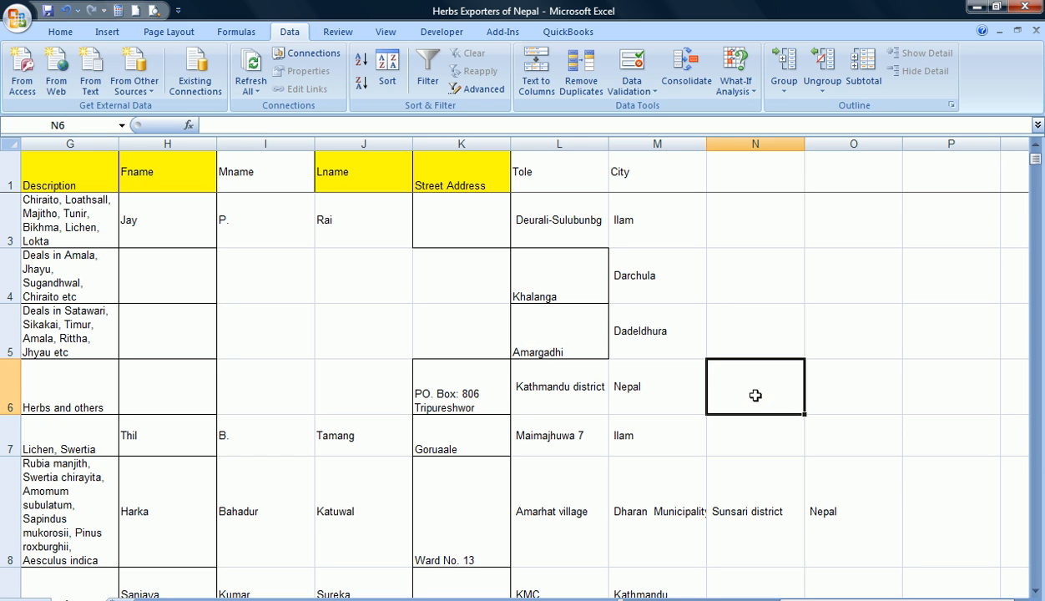
Clear Nepal from the City cell M6 and move Kathmandu district there from L6, shortening it to Kathmandu
left_click(638, 391)
key("Delete")
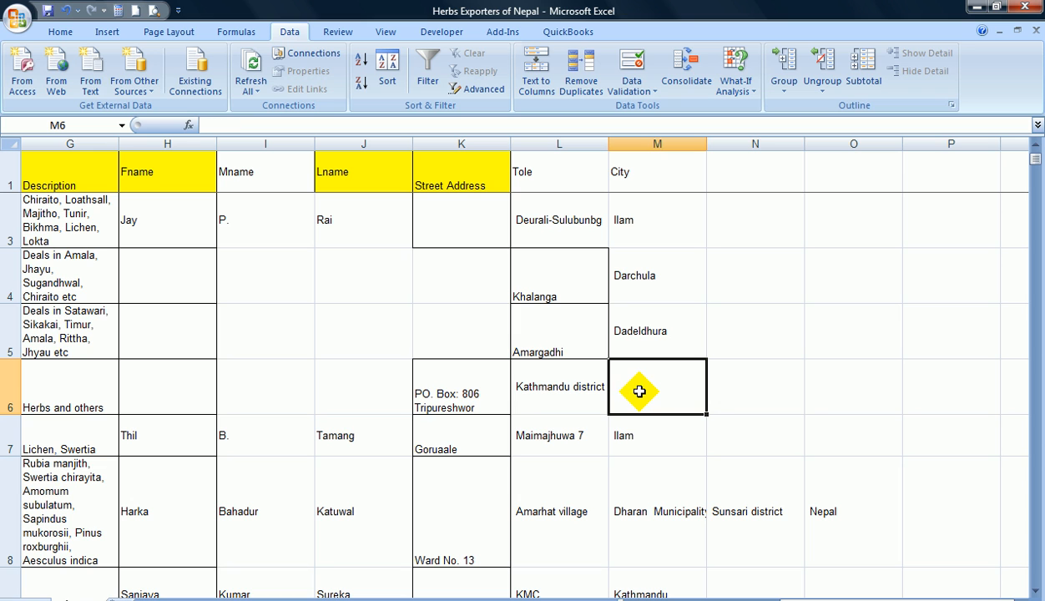
left_click(458, 407)
left_click(554, 389)
key("ctrl+c")
left_click(664, 388)
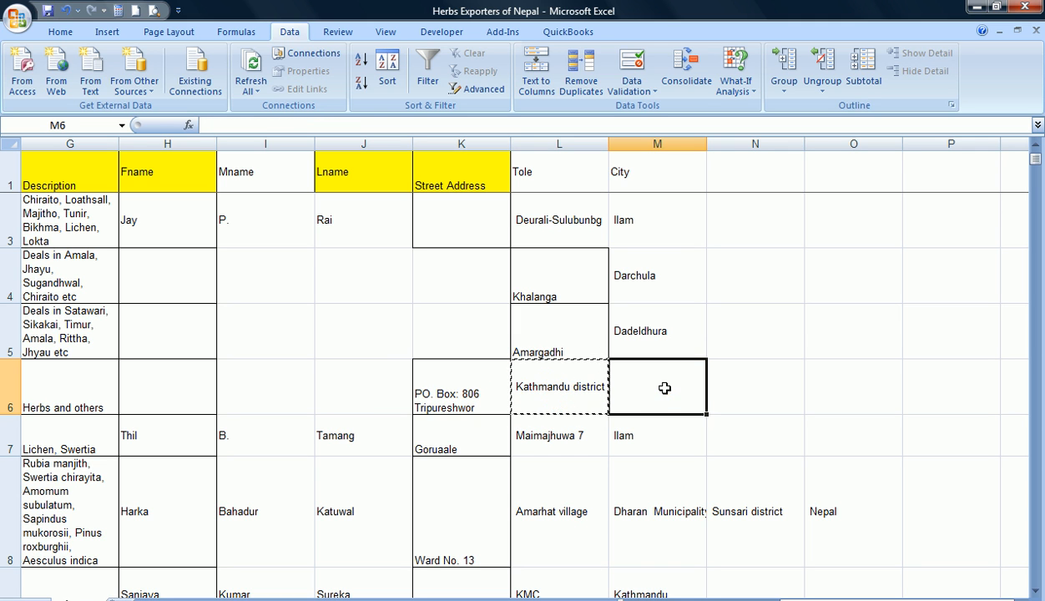
key("ctrl+v")
double_click(665, 389)
left_click_drag(670, 386, 704, 387)
key("Delete")
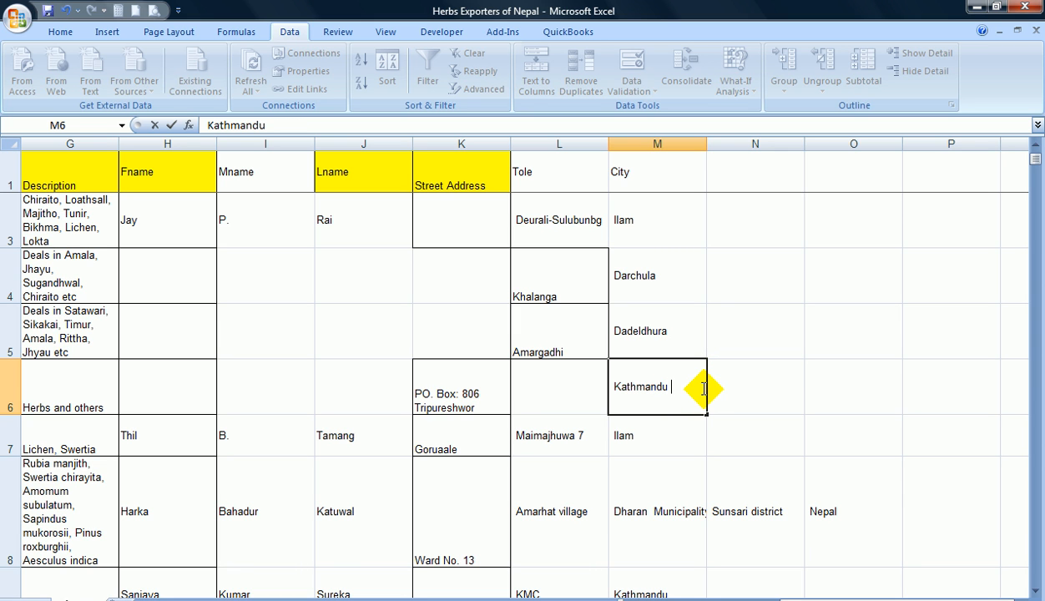
left_click(551, 405)
Move the word Tripureshwor out of K6 into the Tole cell L6, keeping only the PO box part in K6
left_click(472, 391)
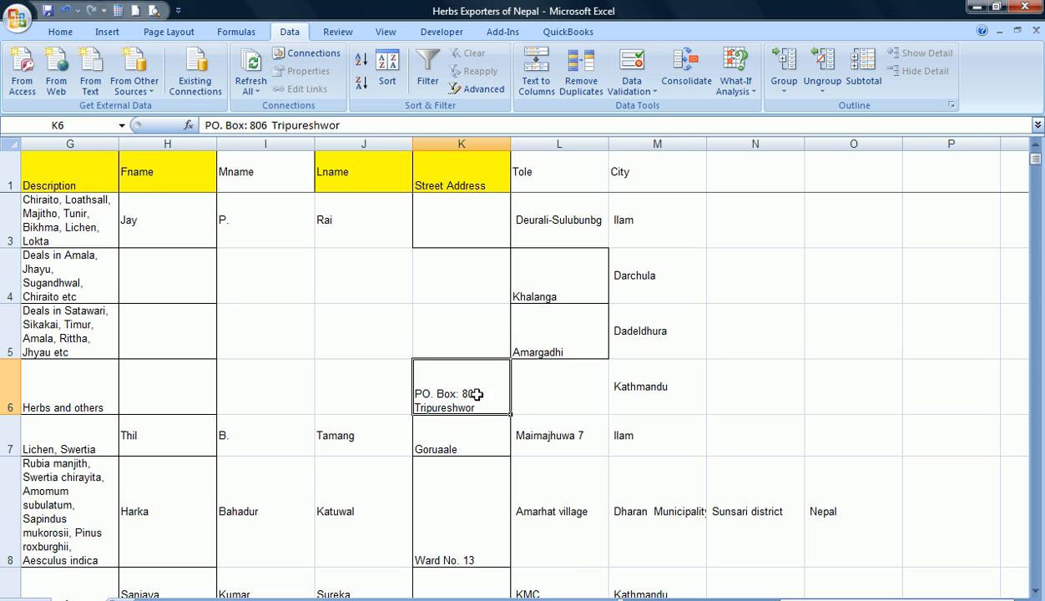
left_click(271, 125)
double_click(271, 126)
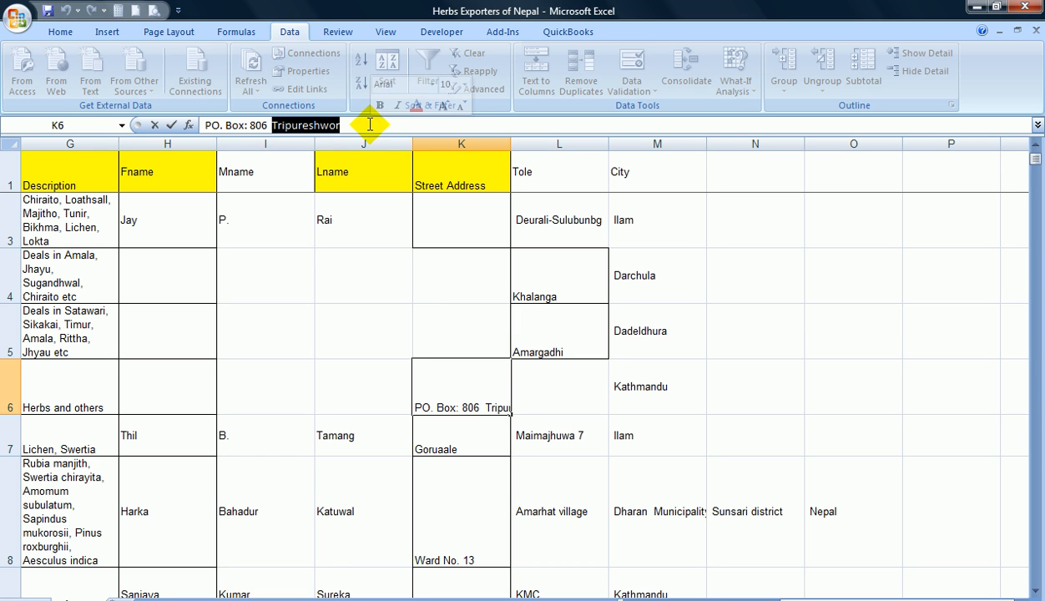
key("BackSpace")
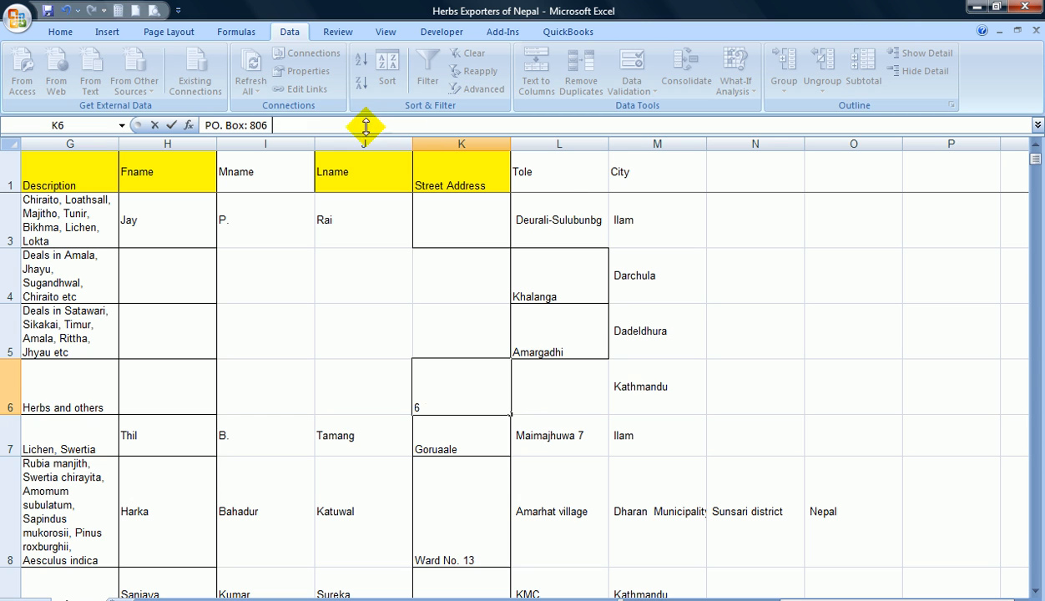
left_click(581, 382)
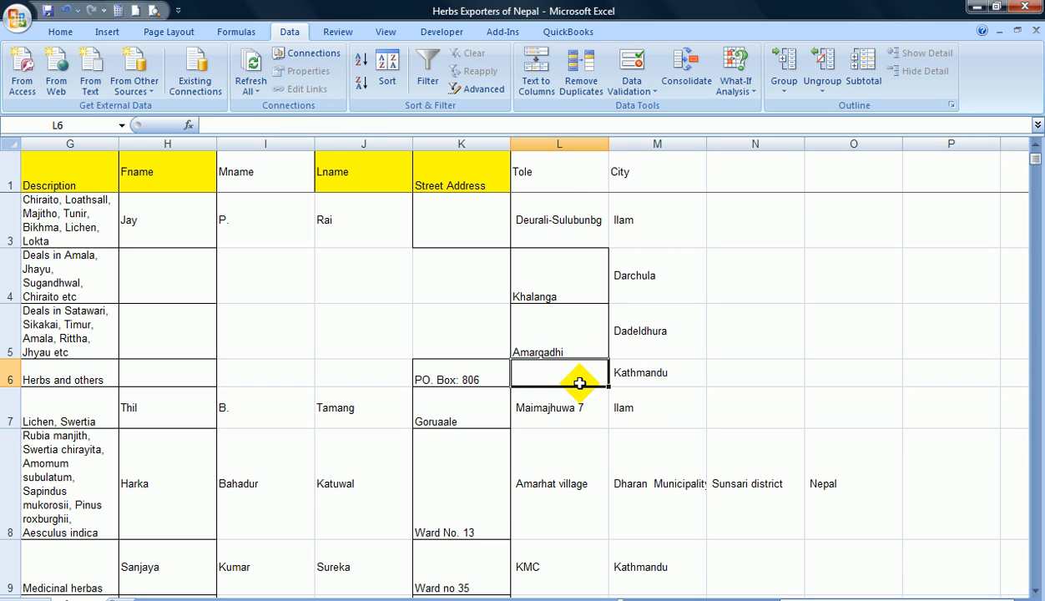
key("ctrl+v")
left_click(686, 406)
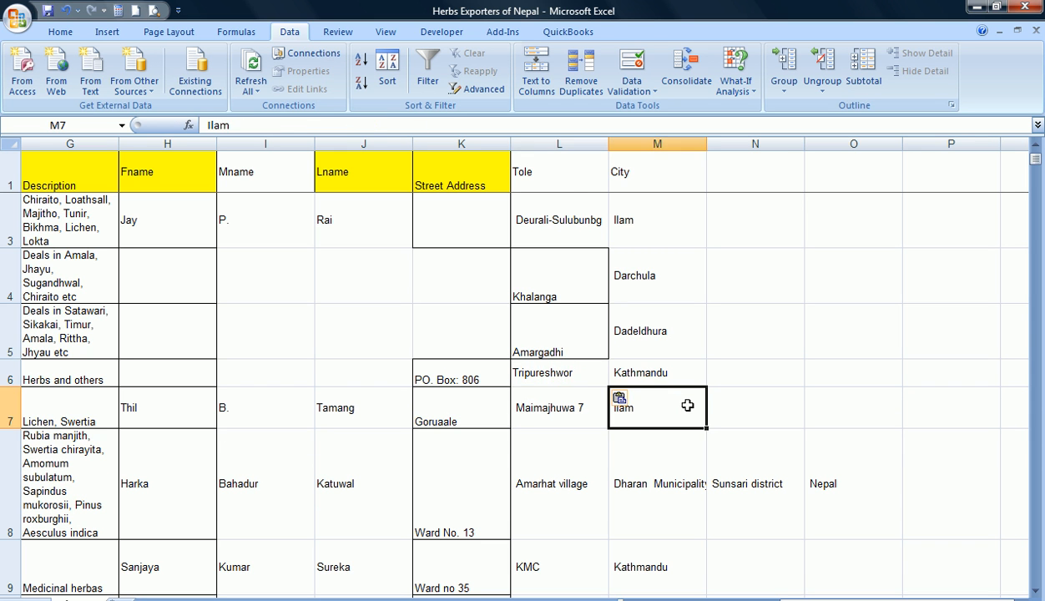
left_click(578, 227)
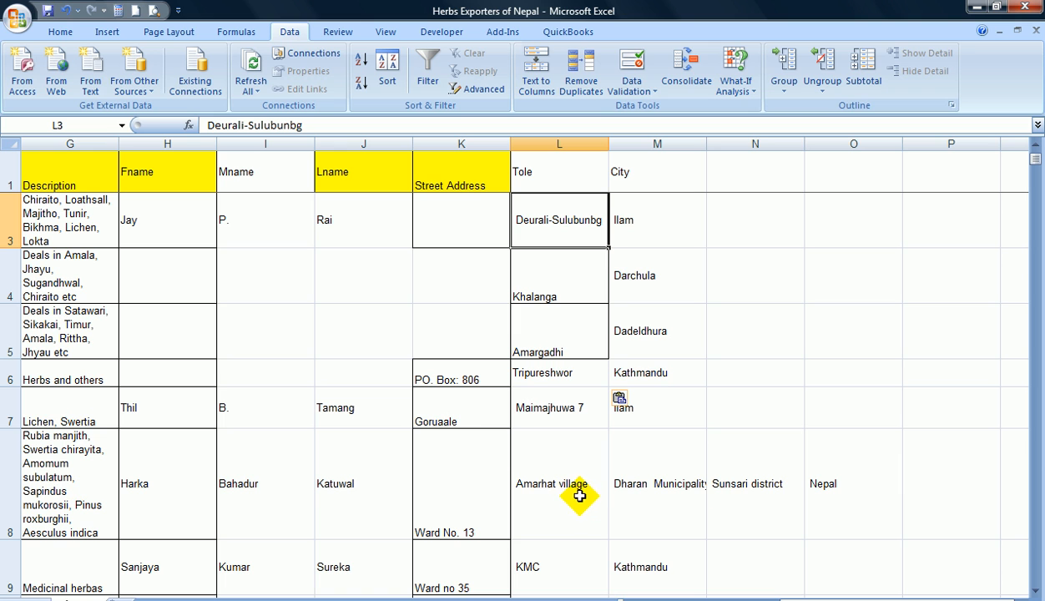
left_click(639, 481)
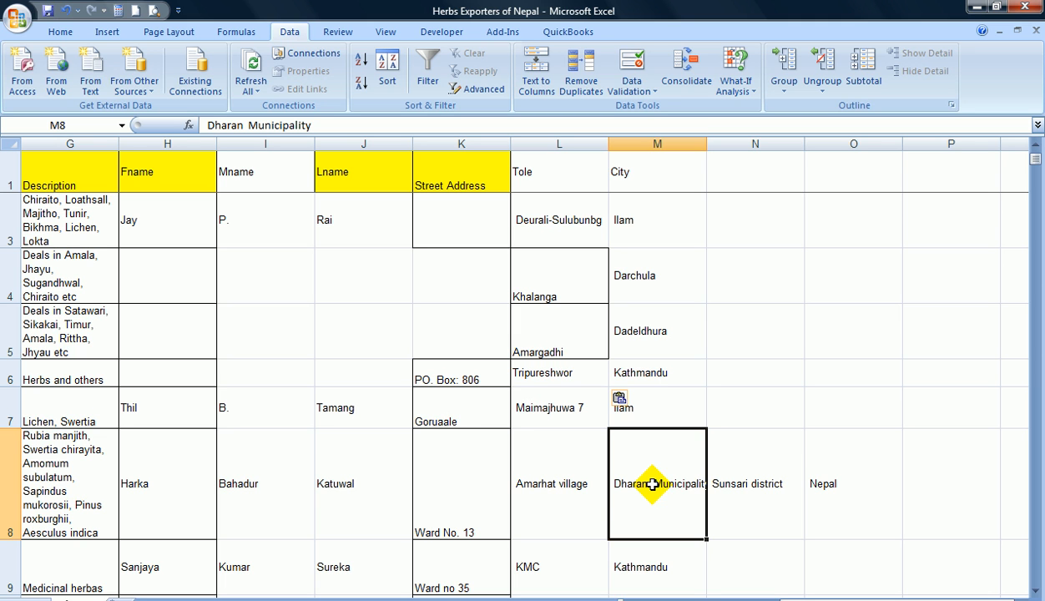
double_click(672, 487)
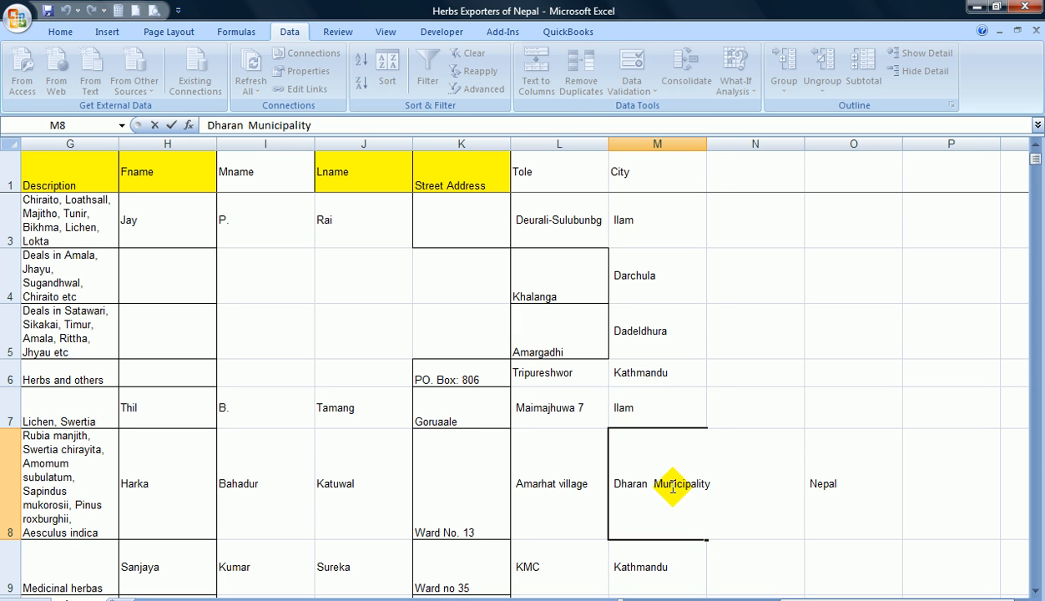
left_click(579, 508)
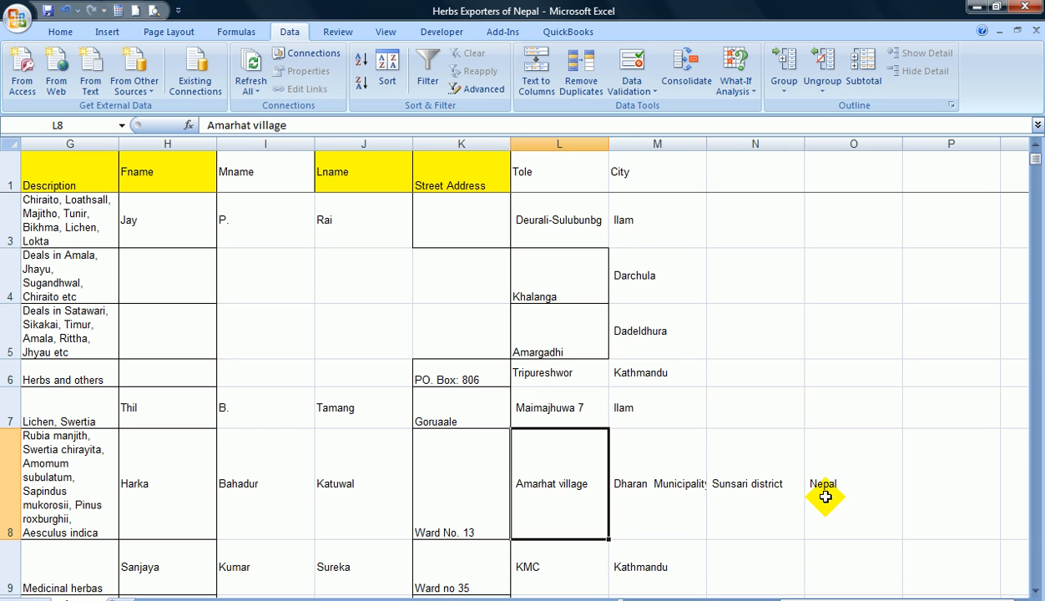
Clear Sunsari district from N8 and shorten the City entry in M8 to Dharan
left_click(745, 484)
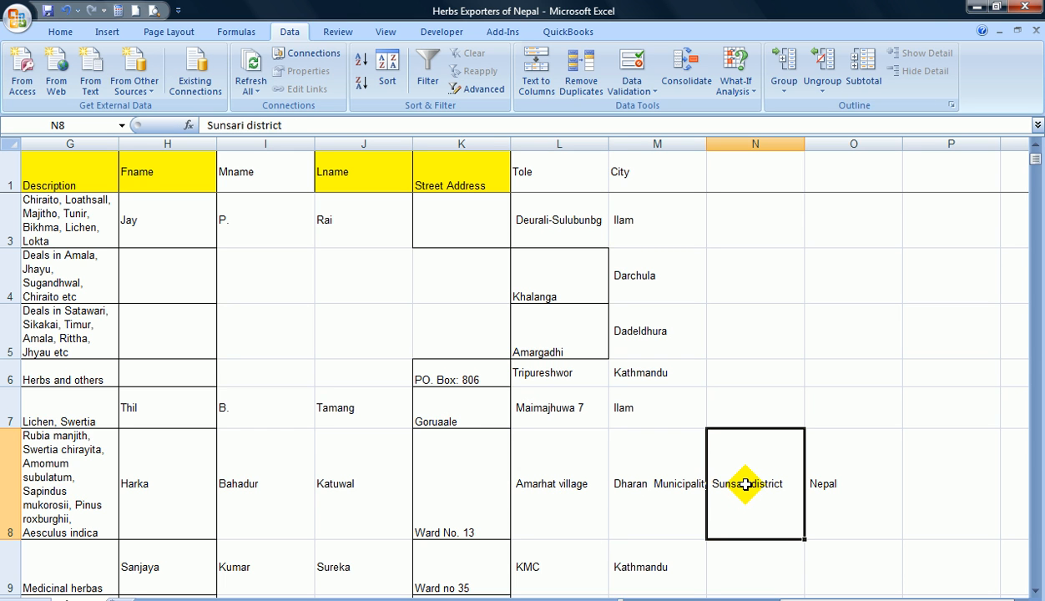
key("Delete")
left_click(664, 484)
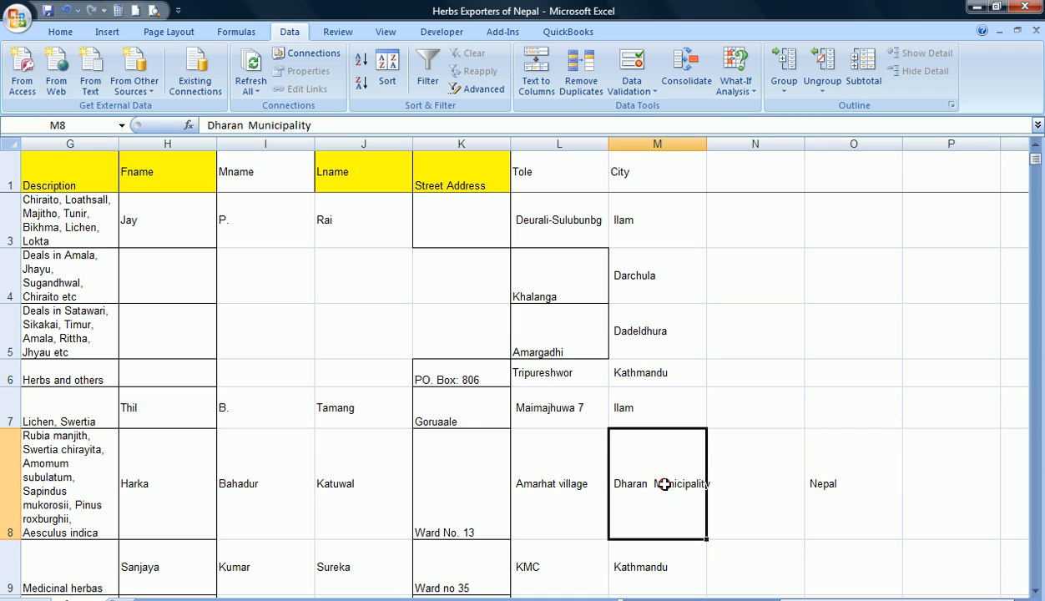
double_click(664, 484)
left_click_drag(654, 484, 719, 488)
key("Delete")
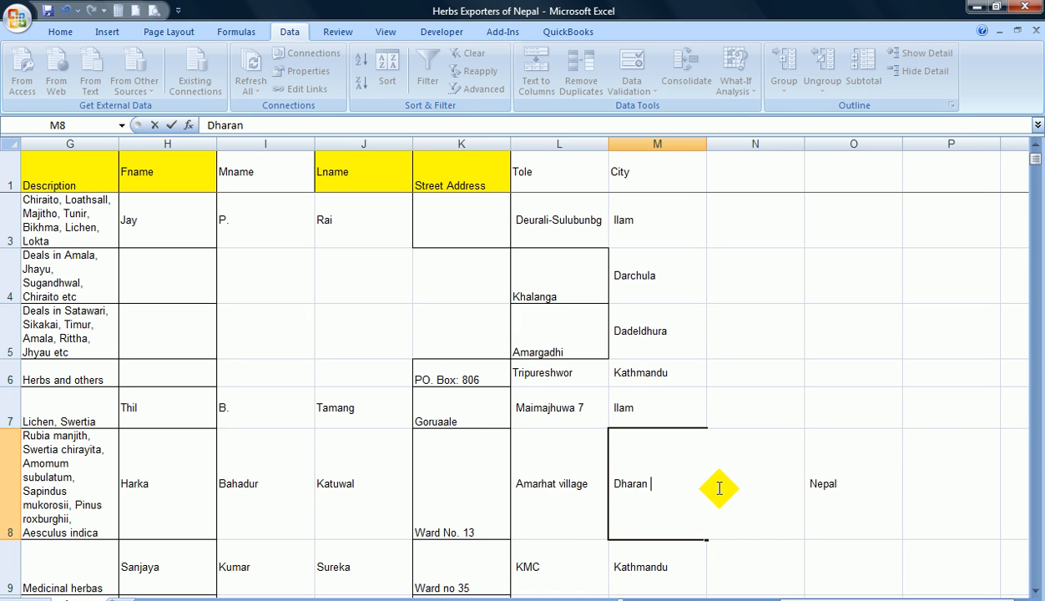
key("Return")
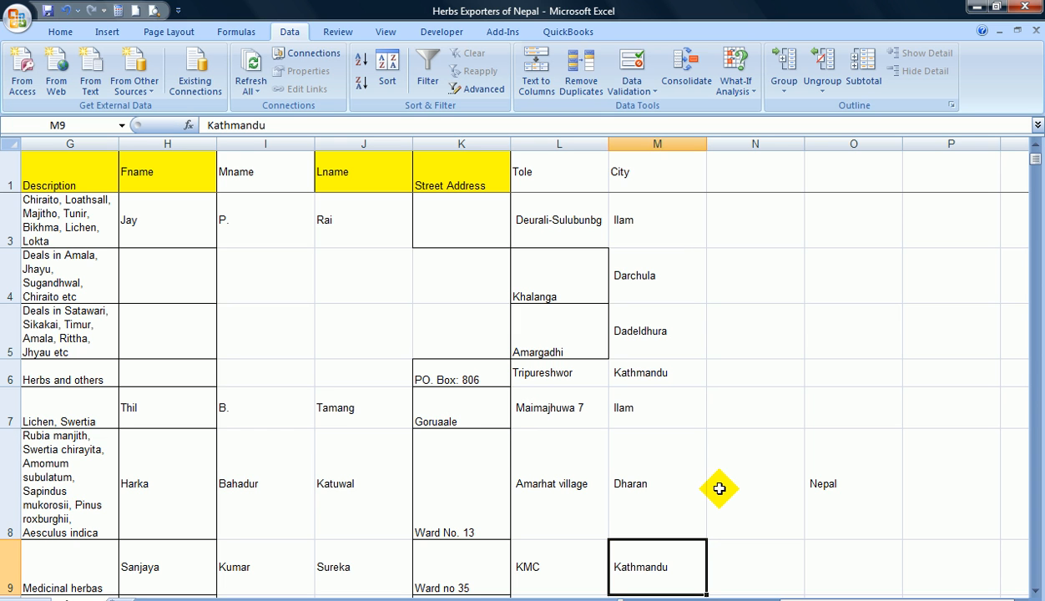
Clear Nepal from cell O8 and go back to the row 8 Tole cell L8
left_click(807, 485)
key("Delete")
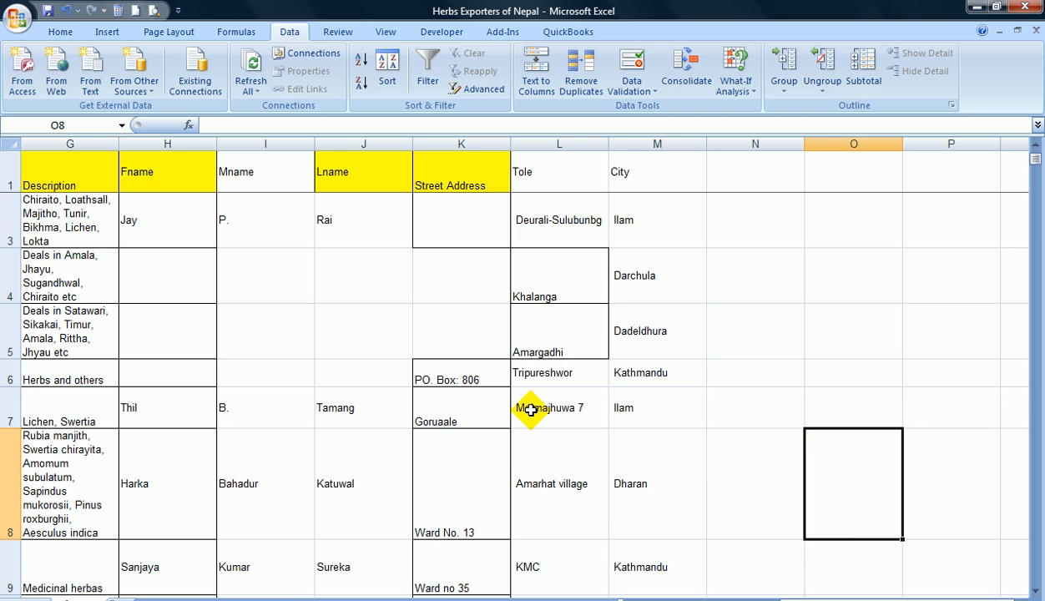
key("Left")
key("Left")
key("Left")
key("Left")
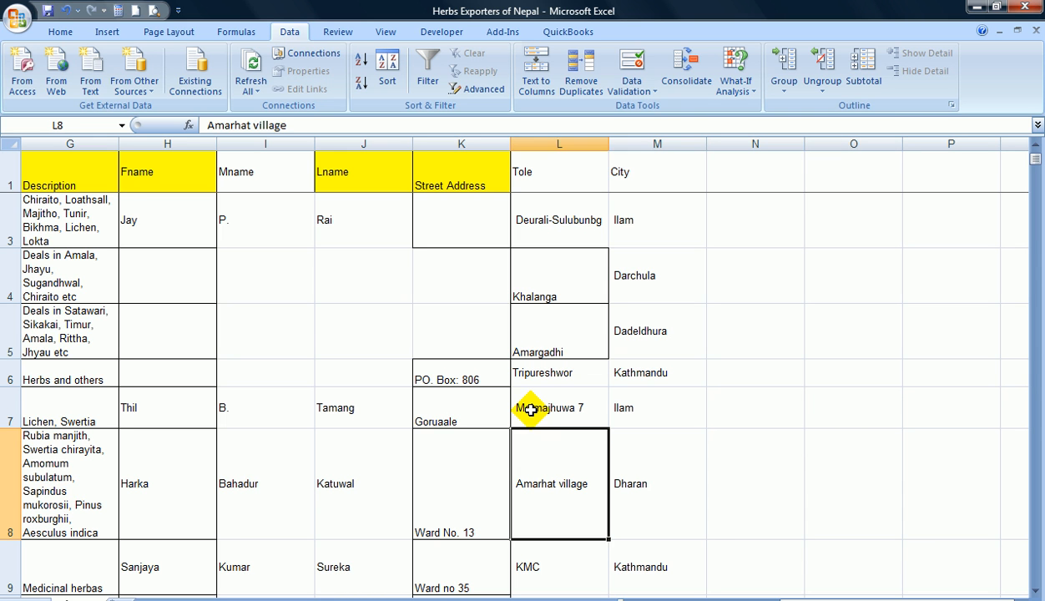
Move Kathmandu from N11 into the City cell M11, replacing KMC there
key("Down")
key("Down")
key("Down")
key("Down")
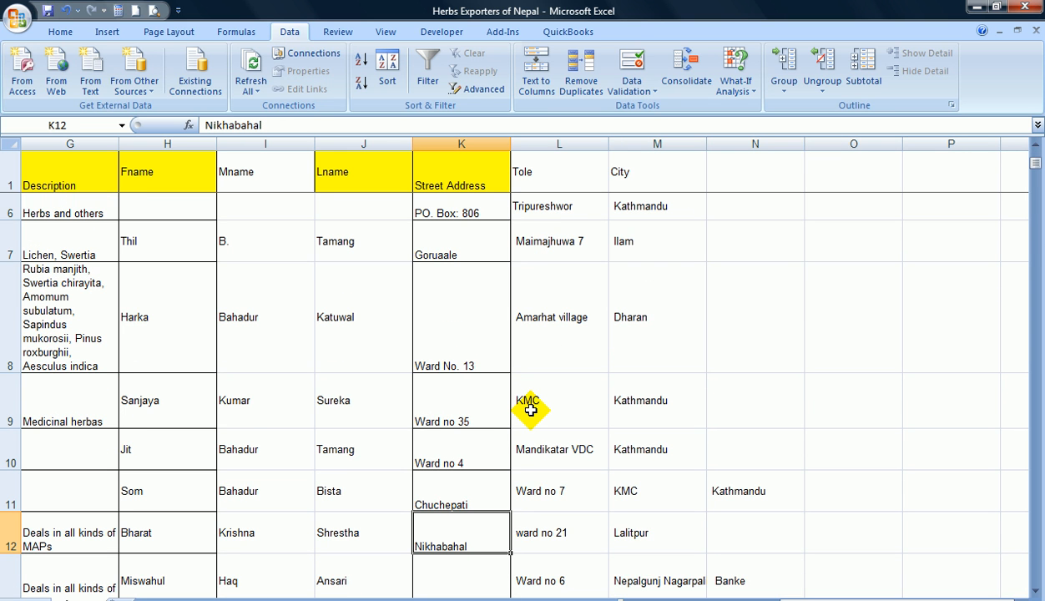
key("Down")
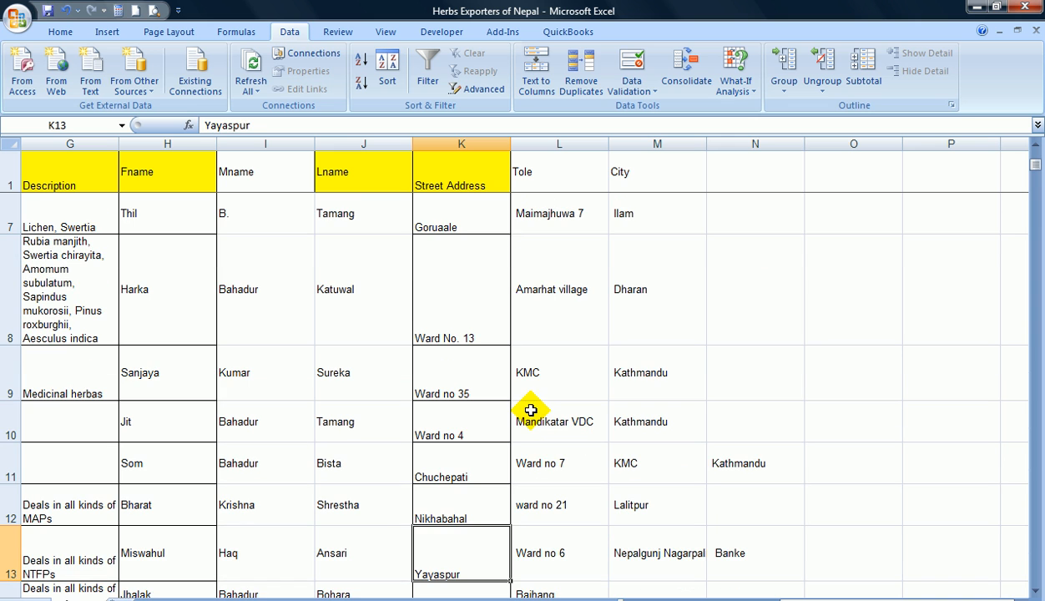
left_click(729, 462)
key("ctrl+c")
left_click(663, 465)
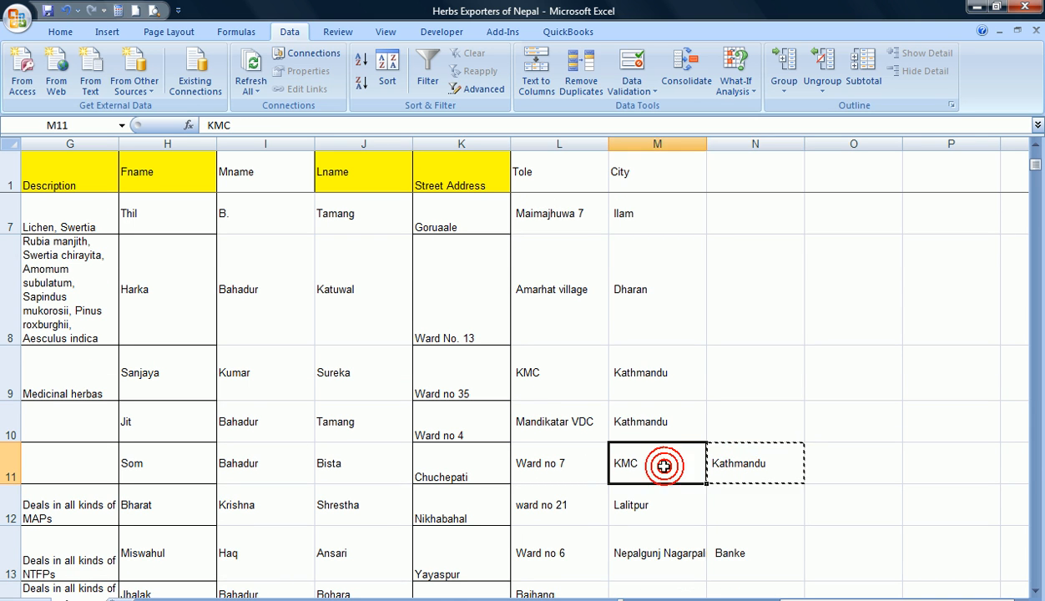
key("Return")
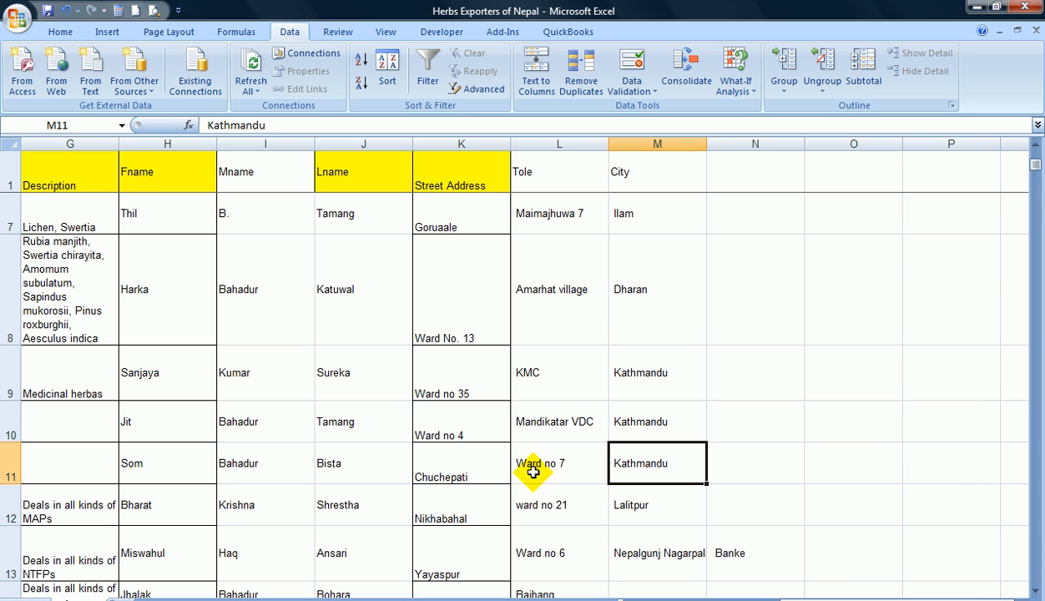
Move Chuchepati from the Street Address cell K11 into the Tole cell L11, replacing its ward entry
left_click(531, 469)
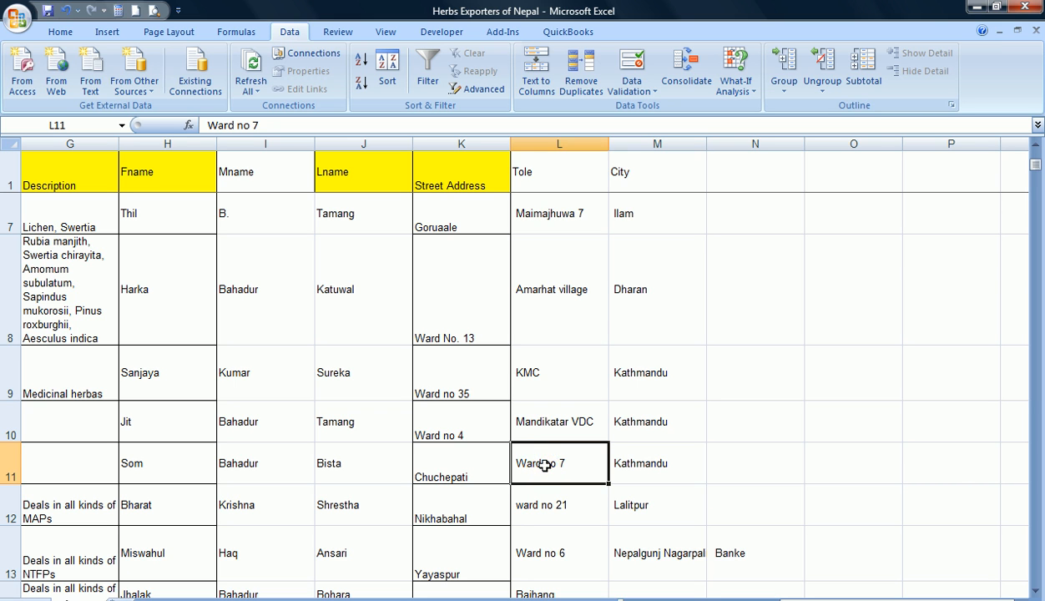
left_click(460, 470)
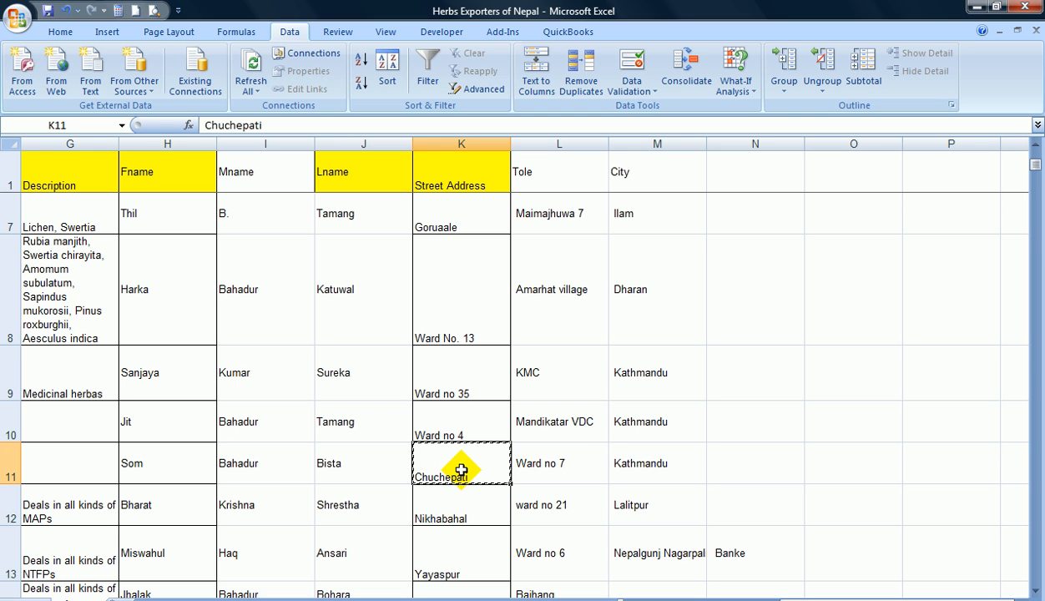
key("ctrl+c")
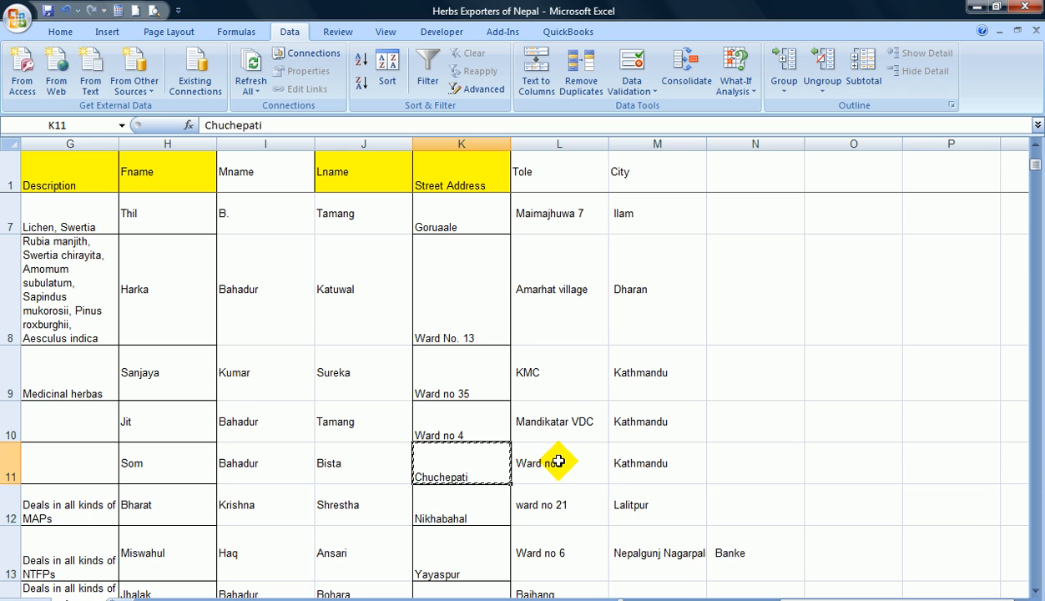
left_click(558, 461)
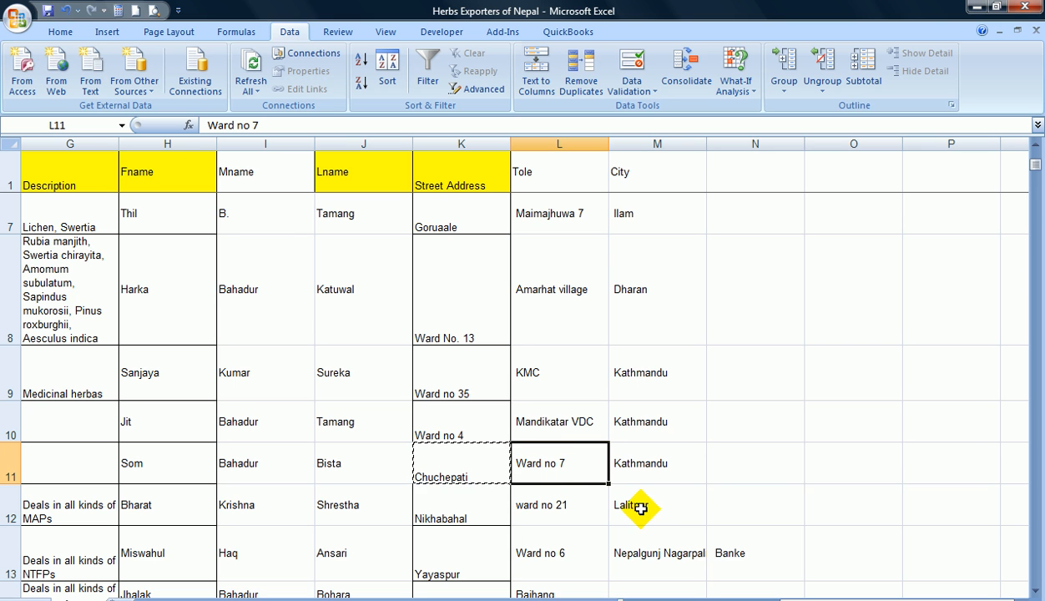
key("ctrl+v")
Enter Ward no 7 as the street address in K11
left_click(448, 454)
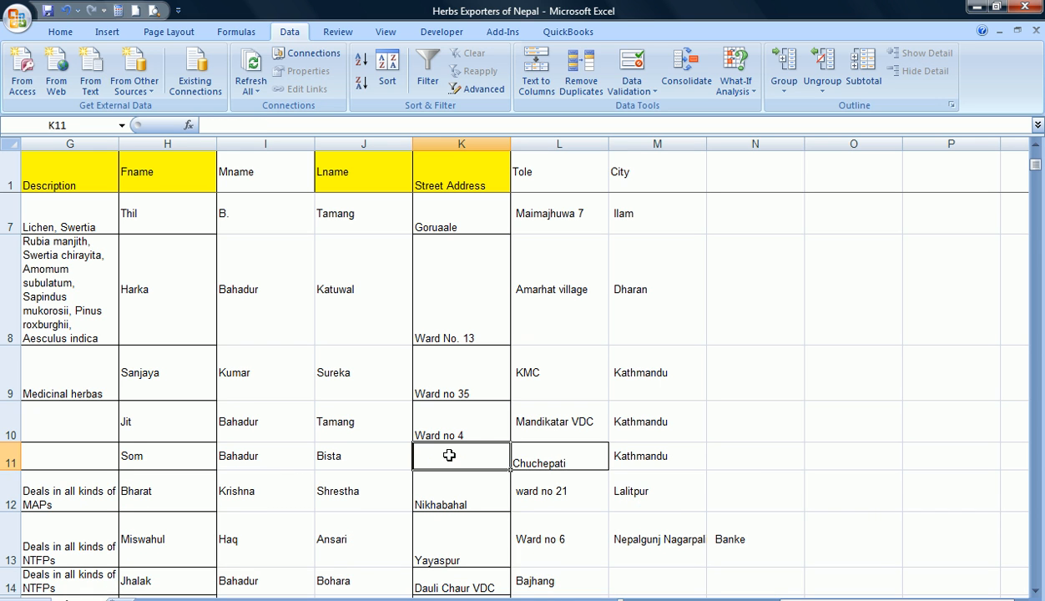
type("Ward no")
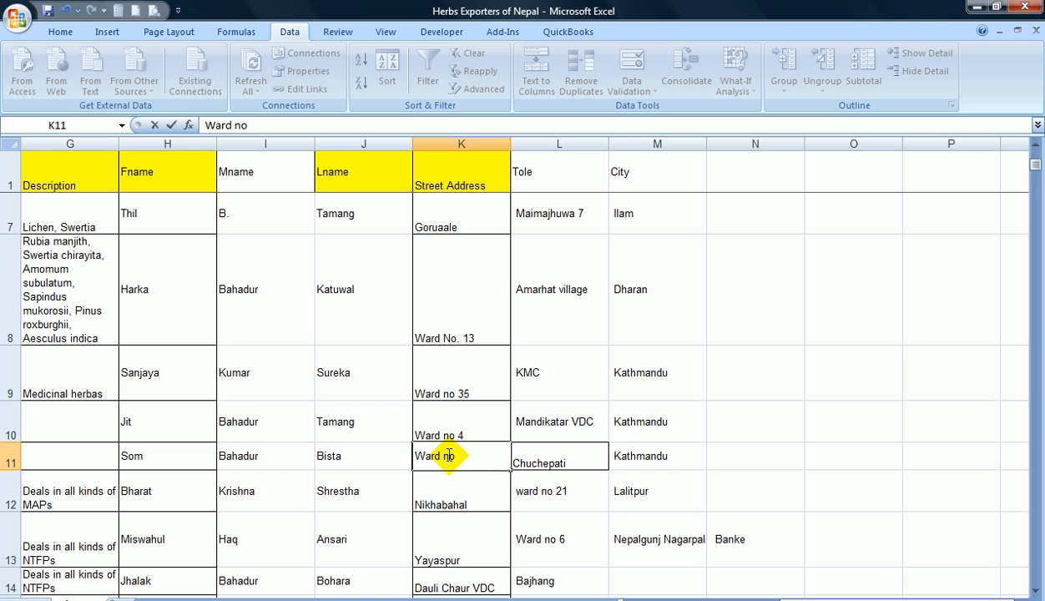
type(" 7")
left_click(839, 426)
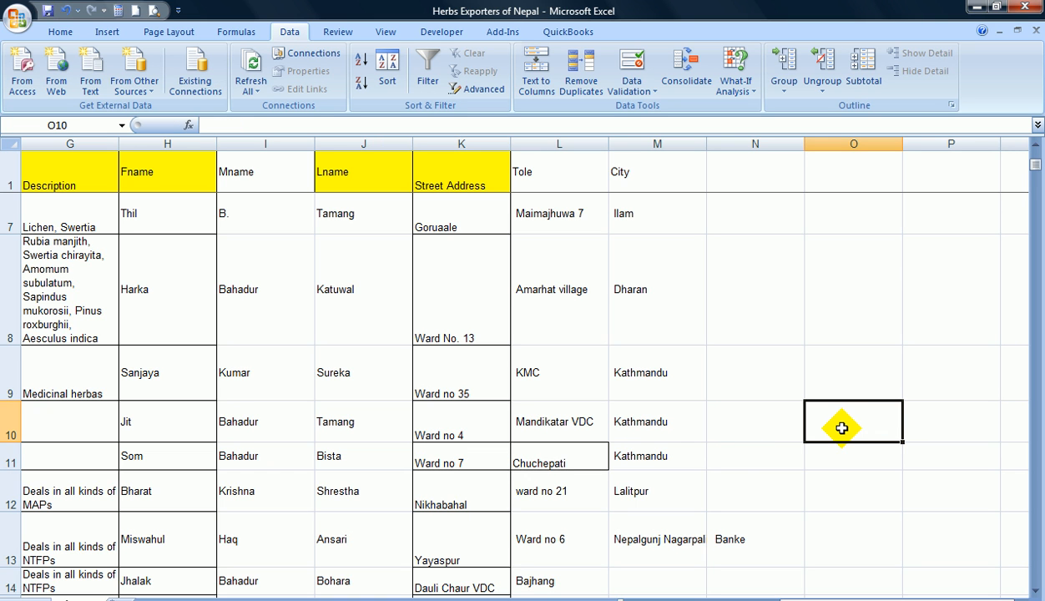
Examine how ward numbers, toles and cities are spread across the address columns from row 12 to about row 27, ending at the Tole header
key("Left")
key("Left")
key("Left")
key("Down")
key("Down")
key("Down")
key("Down")
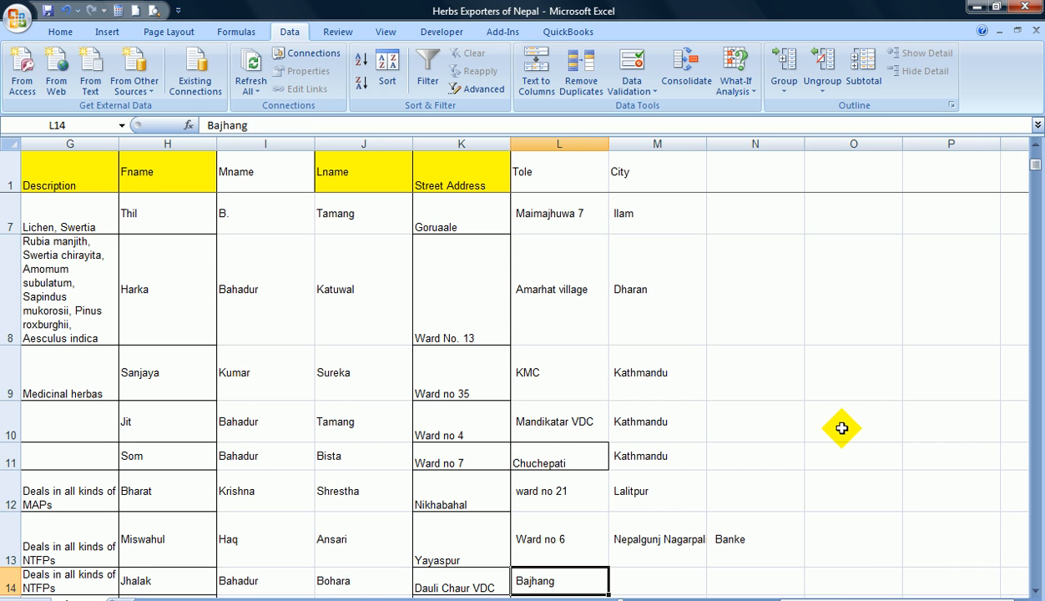
key("Down")
key("Down")
key("Down")
key("Down")
key("Down")
key("Down")
key("Down")
key("Down")
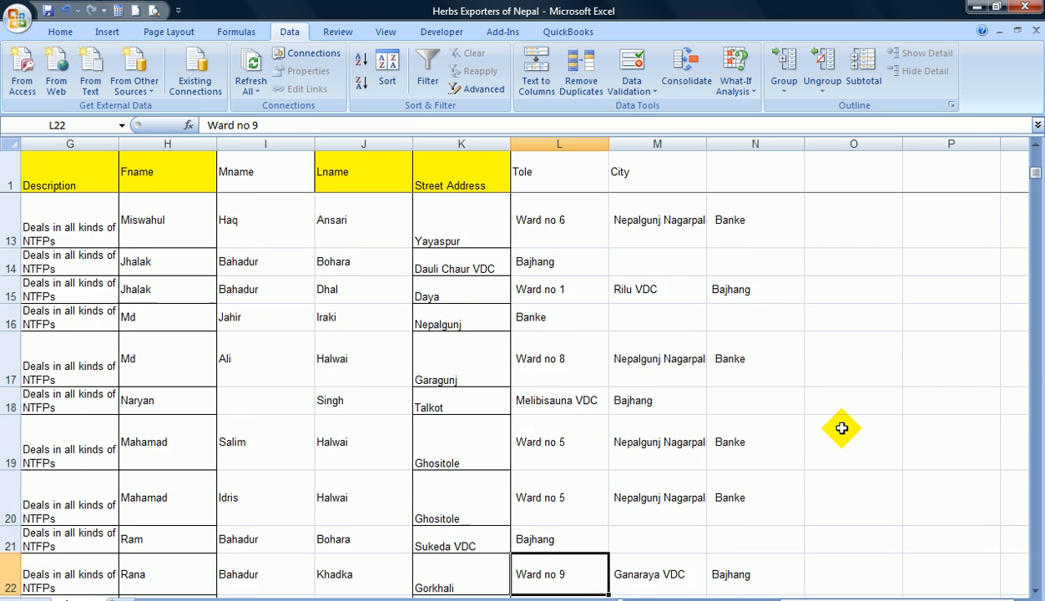
key("Down")
key("Down")
key("Down")
key("Down")
key("Down")
key("Up")
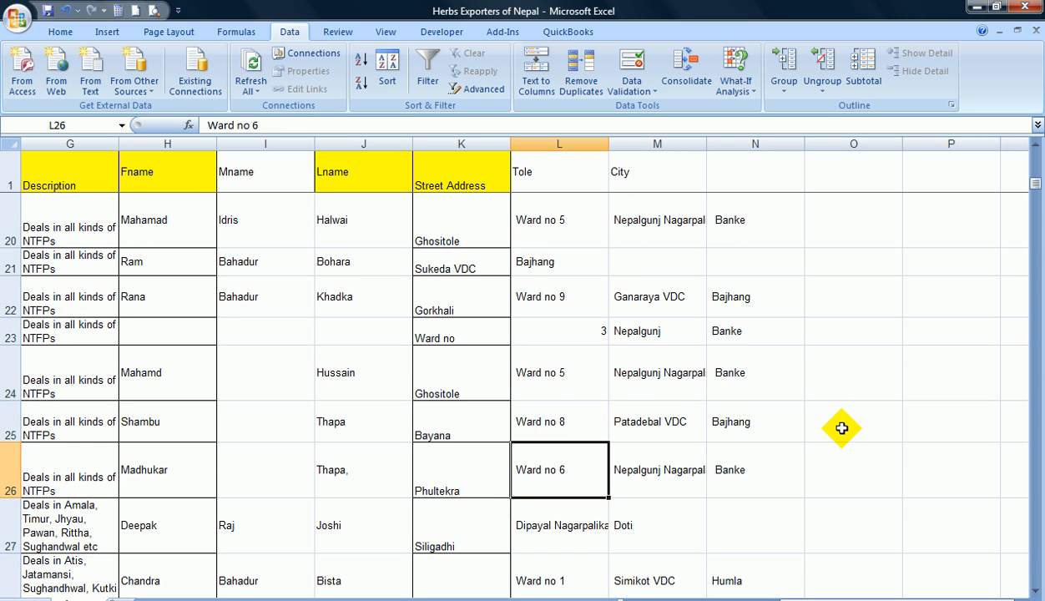
key("Up")
key("Up")
key("Up")
key("Up")
key("Up")
key("Up")
key("Up")
key("Up")
key("Up")
key("Up")
key("Up")
key("Up")
key("Up")
key("Up")
key("Up")
key("Up")
key("Up")
key("Up")
key("Up")
key("Up")
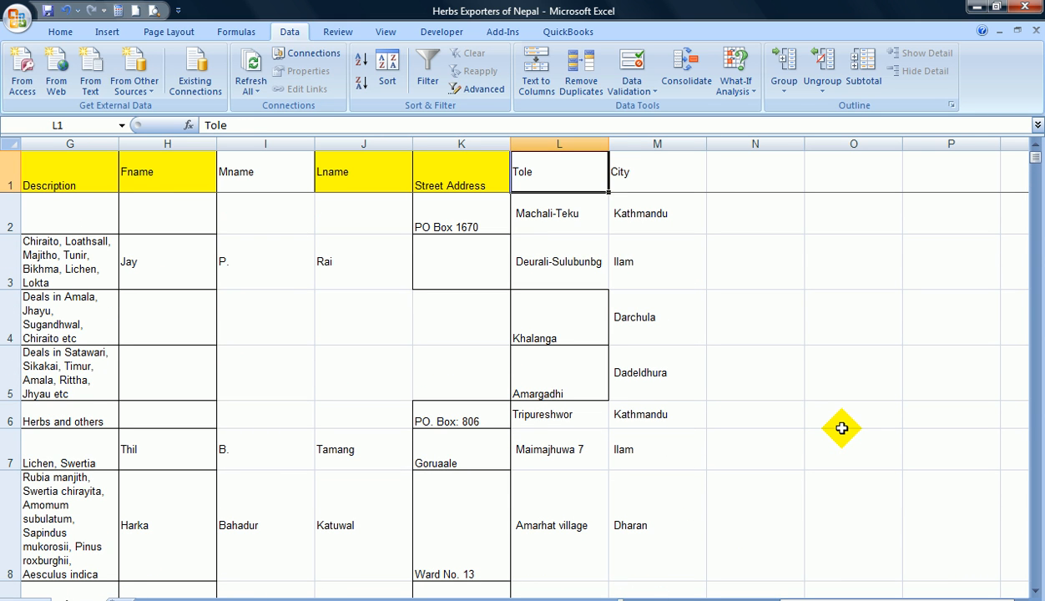
Insert a new column before Tole and title it Ward #
left_click(564, 144)
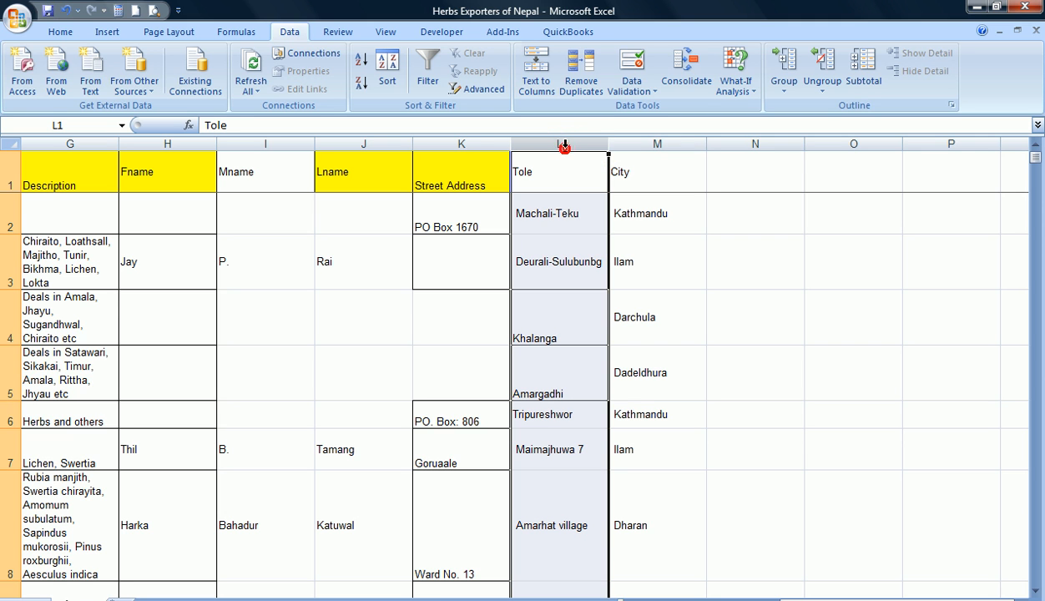
right_click(563, 144)
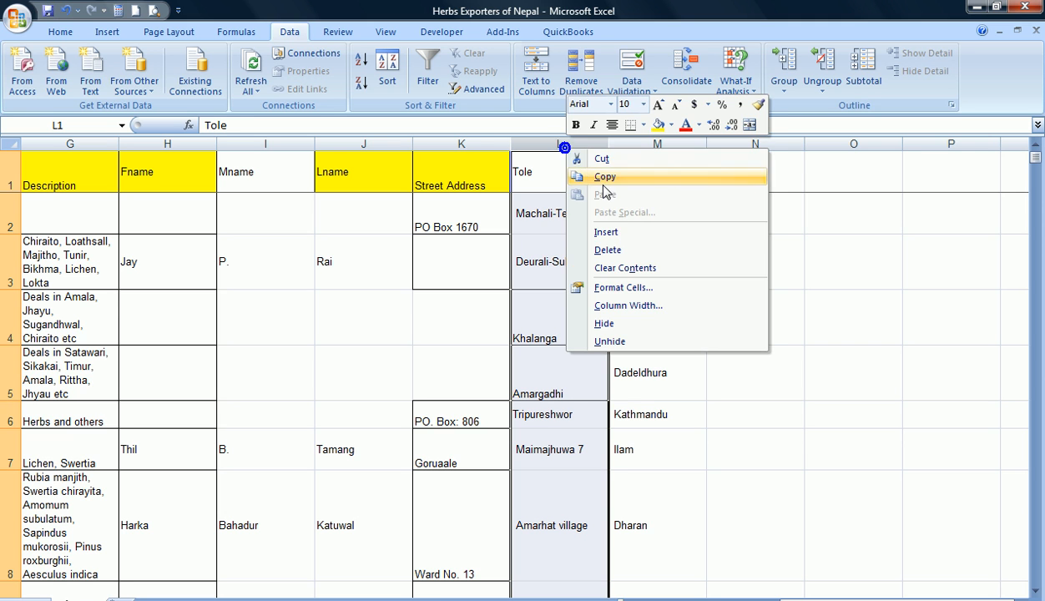
left_click(611, 232)
left_click(573, 178)
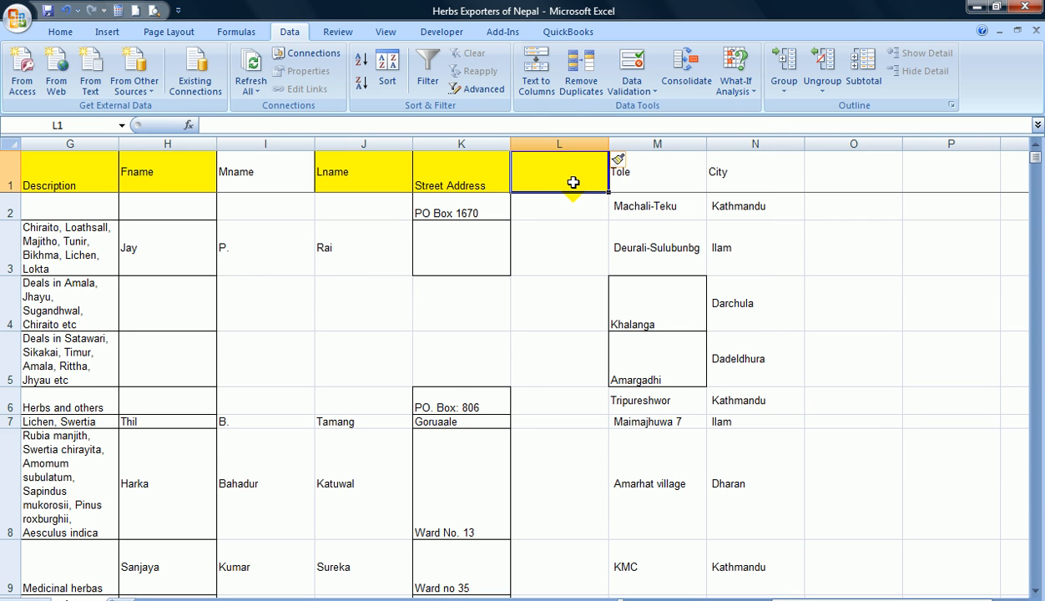
type("Ward #")
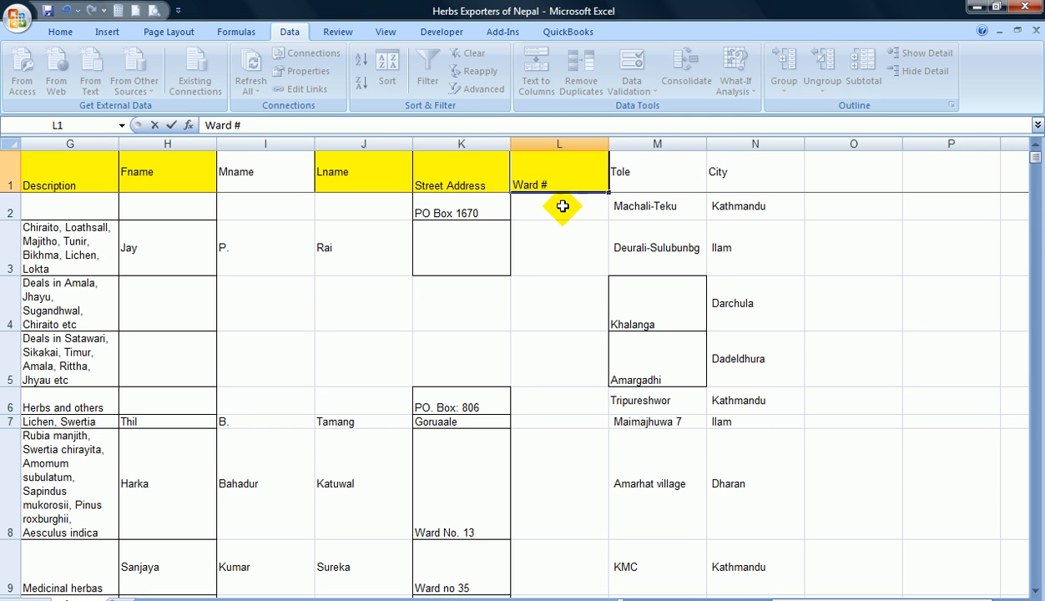
left_click(548, 250)
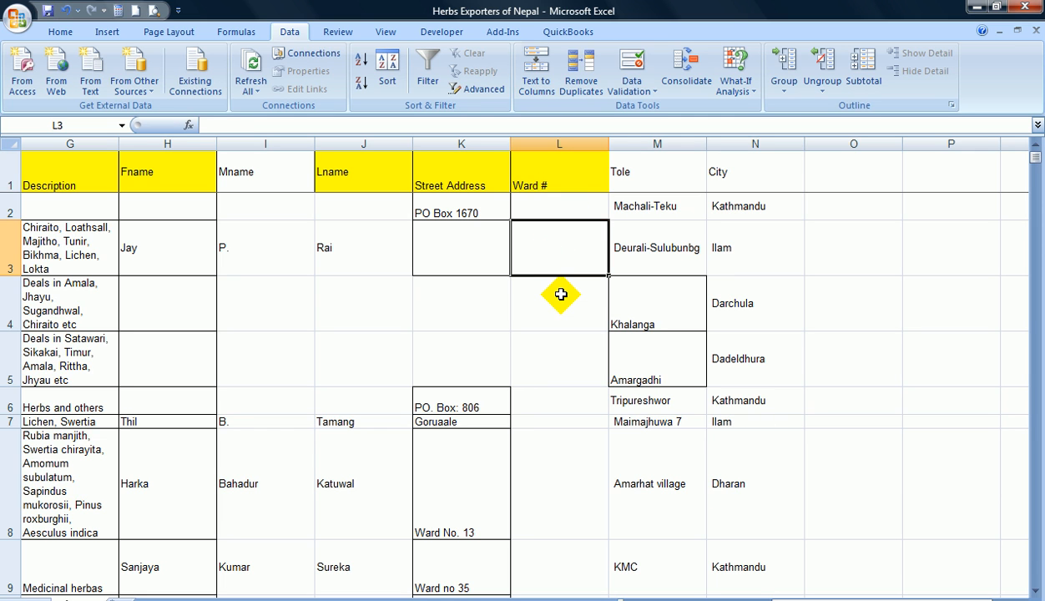
Check the first dozen rows for ward numbers that belong in the new Ward # column
key("Down")
key("Down")
key("Down")
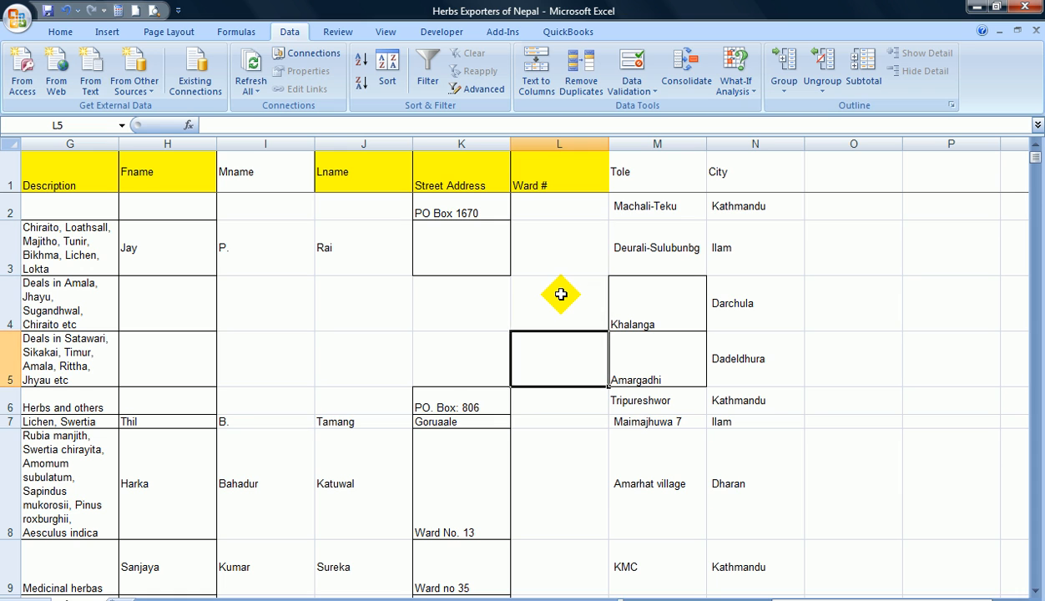
key("Down")
key("Down")
key("Up")
key("Up")
key("Up")
key("Up")
key("Up")
key("Up")
key("Up")
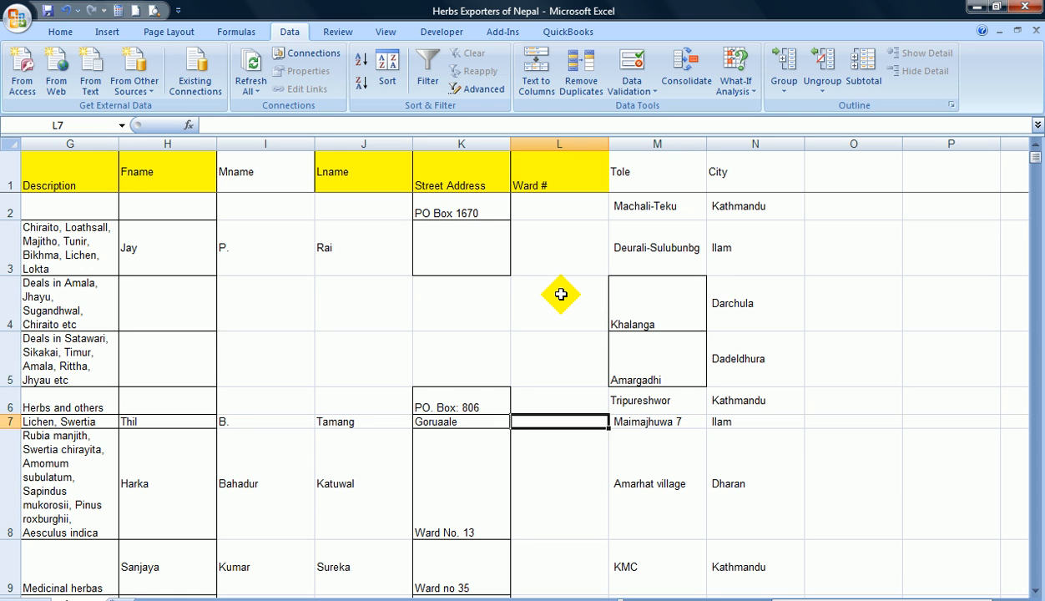
key("Down")
key("Down")
key("Down")
key("Down")
key("Down")
key("Down")
key("Down")
key("Down")
key("Down")
key("Down")
key("Up")
key("Up")
key("Up")
key("Up")
key("Up")
key("Up")
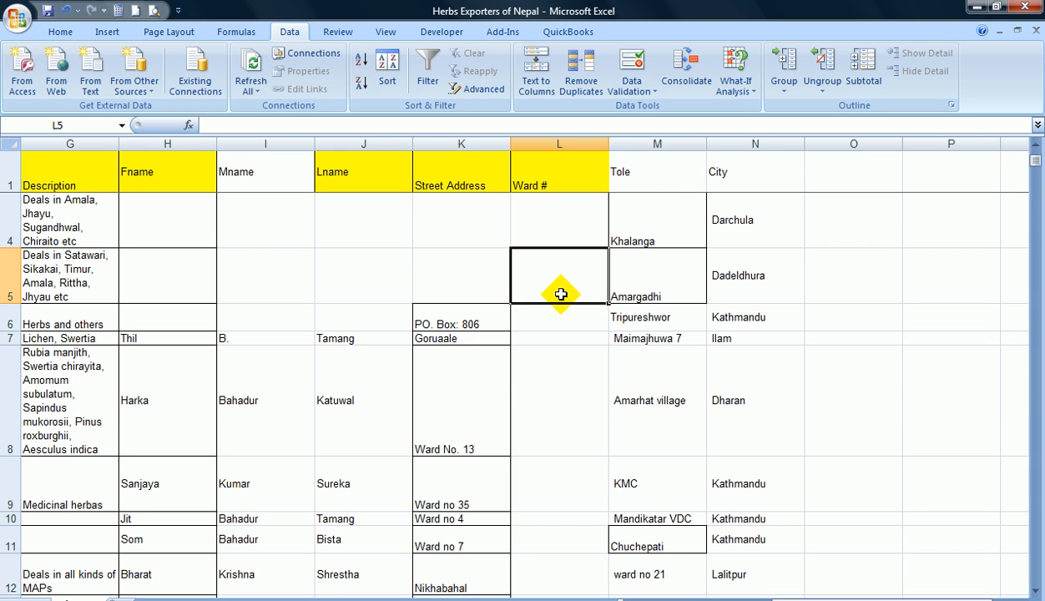
key("Up")
key("Up")
key("Up")
key("Down")
key("Down")
key("Down")
key("Down")
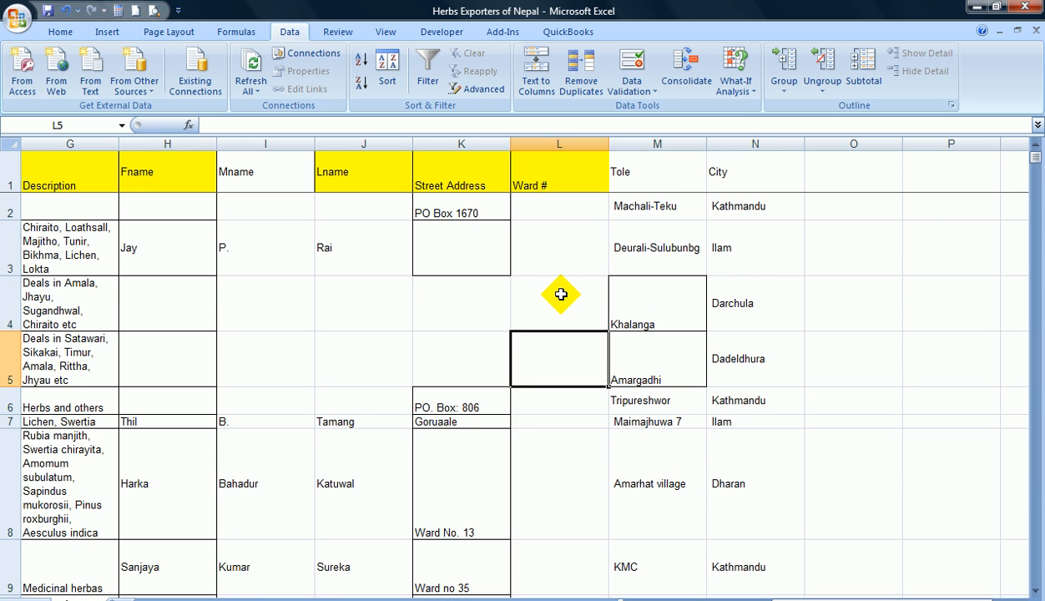
key("Down")
key("Down")
key("Down")
key("Down")
key("Down")
key("Down")
Move Ward No. 13 from the Street Address cell K8 into the Ward # cell L8
key("Up")
key("Up")
key("Up")
key("Up")
key("Left")
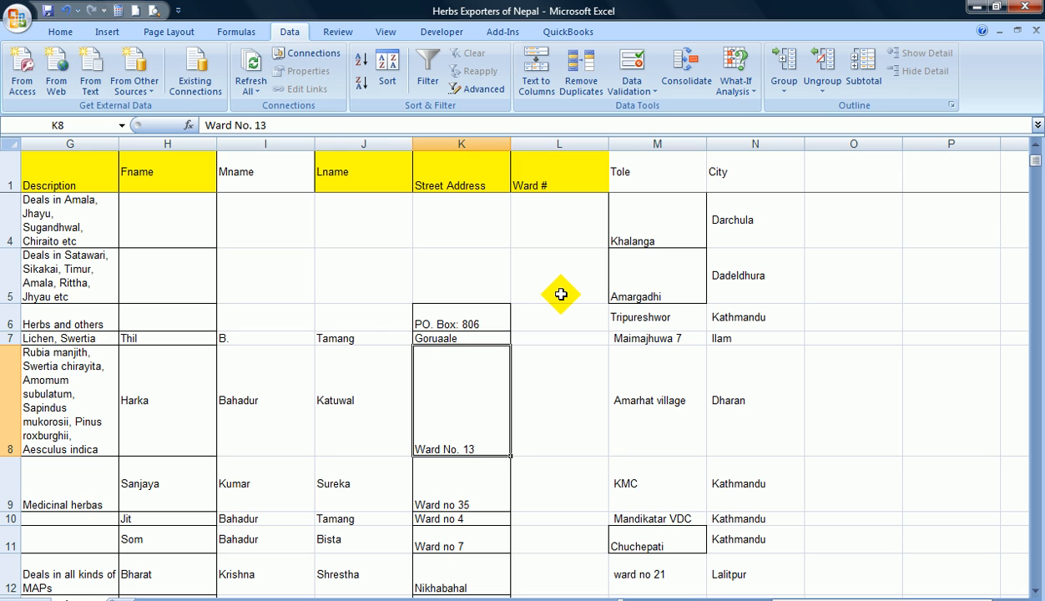
key("ctrl+c")
key("Right")
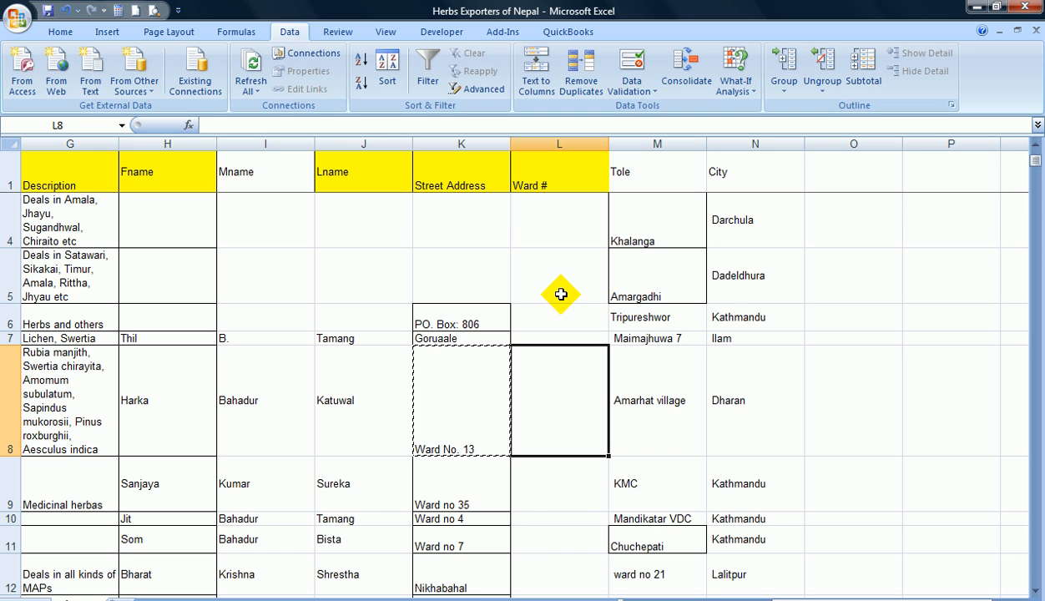
key("ctrl+v")
key("Down")
key("Down")
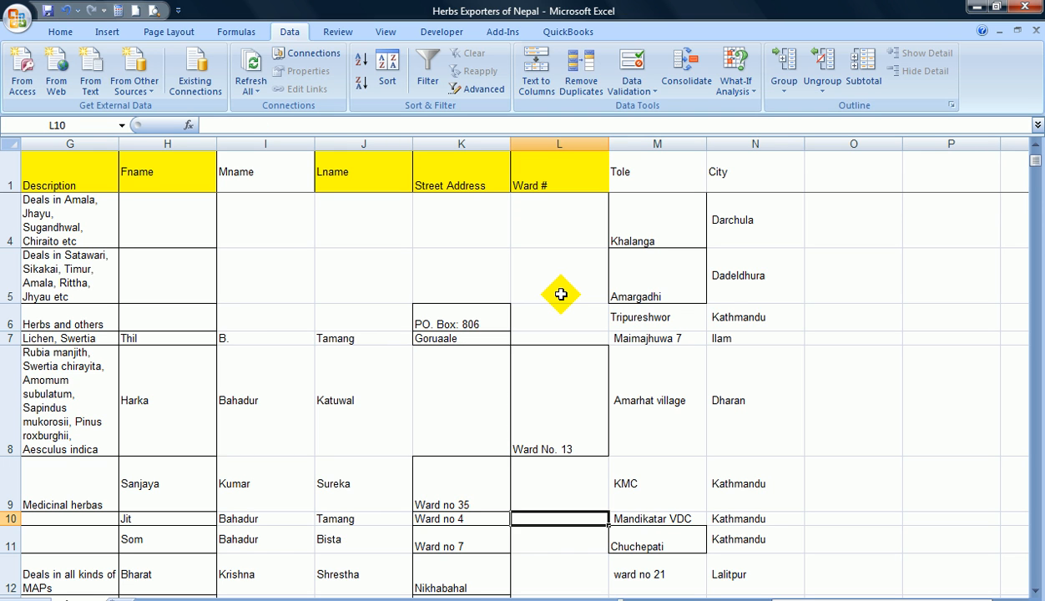
Move Charpate 3 from the Street Address cell K194 into the Ward # cell L194, and go up that column to row 190
key("Left")
key("Up")
key("ctrl+Down")
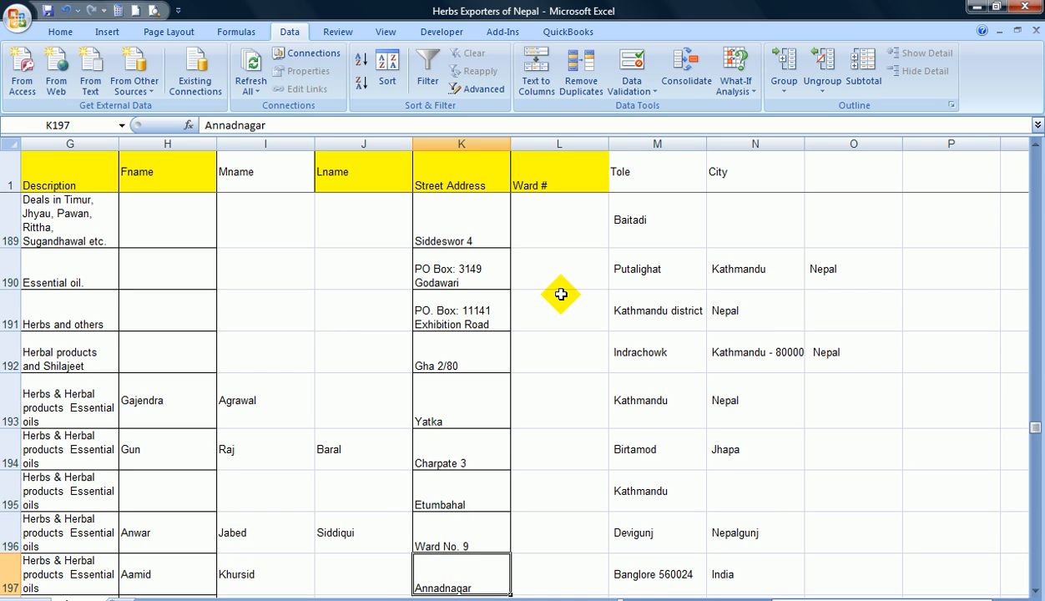
key("Up")
key("Up")
key("Up")
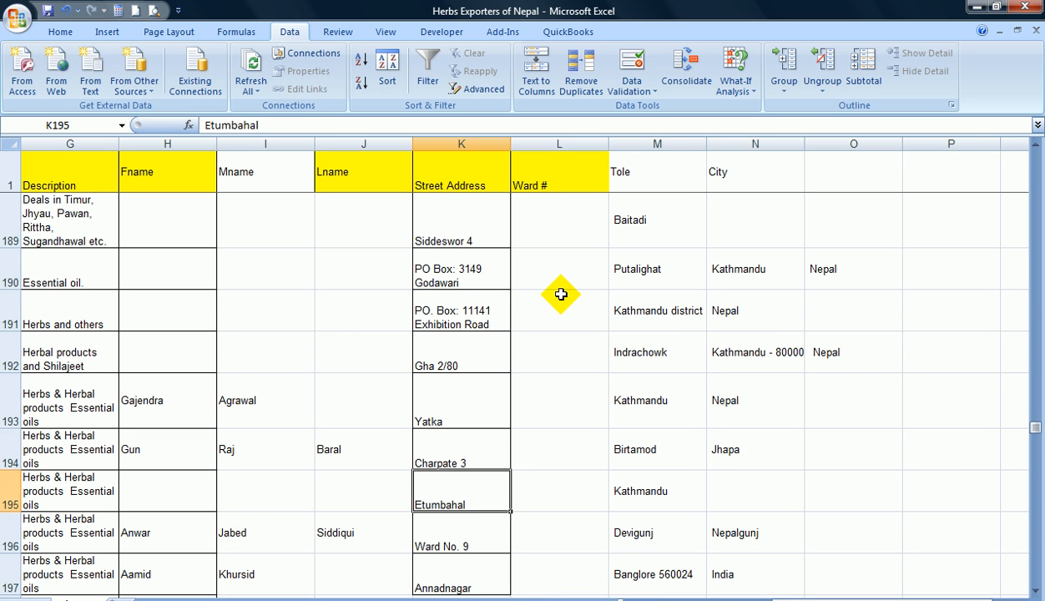
key("shift+Down")
key("shift+Up")
key("ctrl+c")
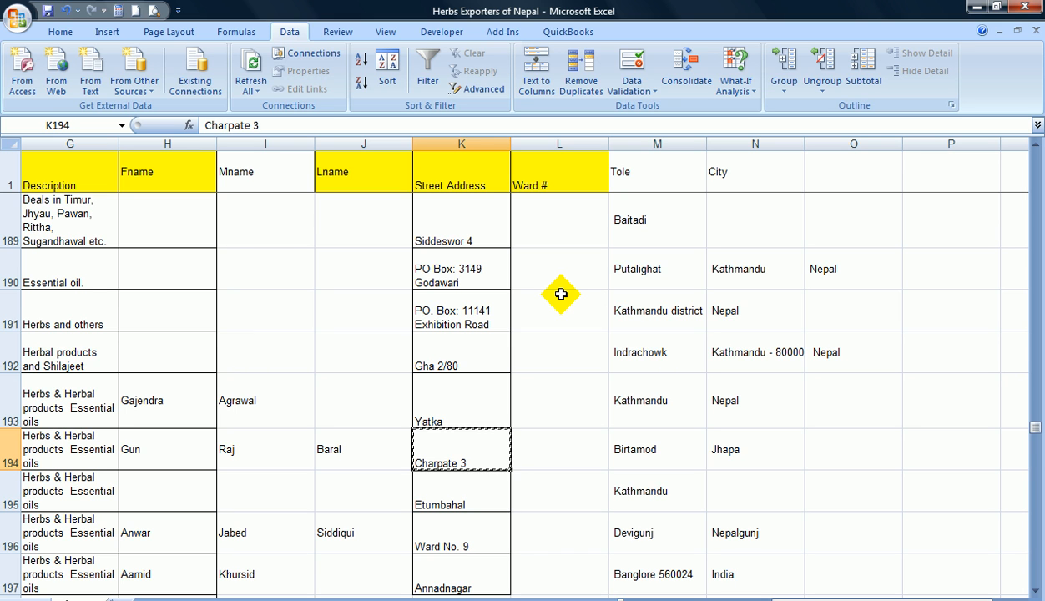
key("Right")
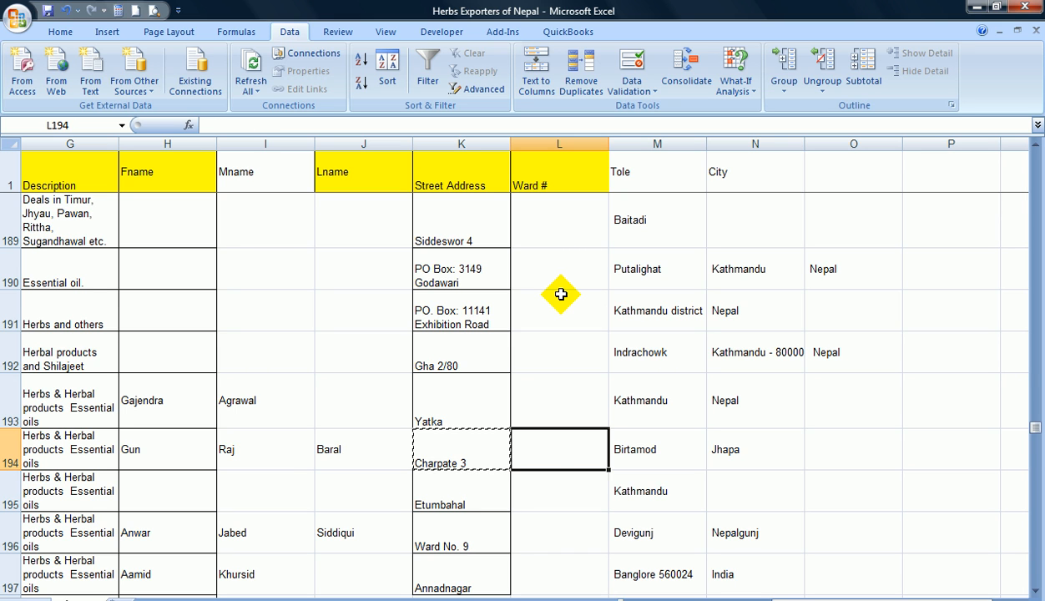
key("ctrl+v")
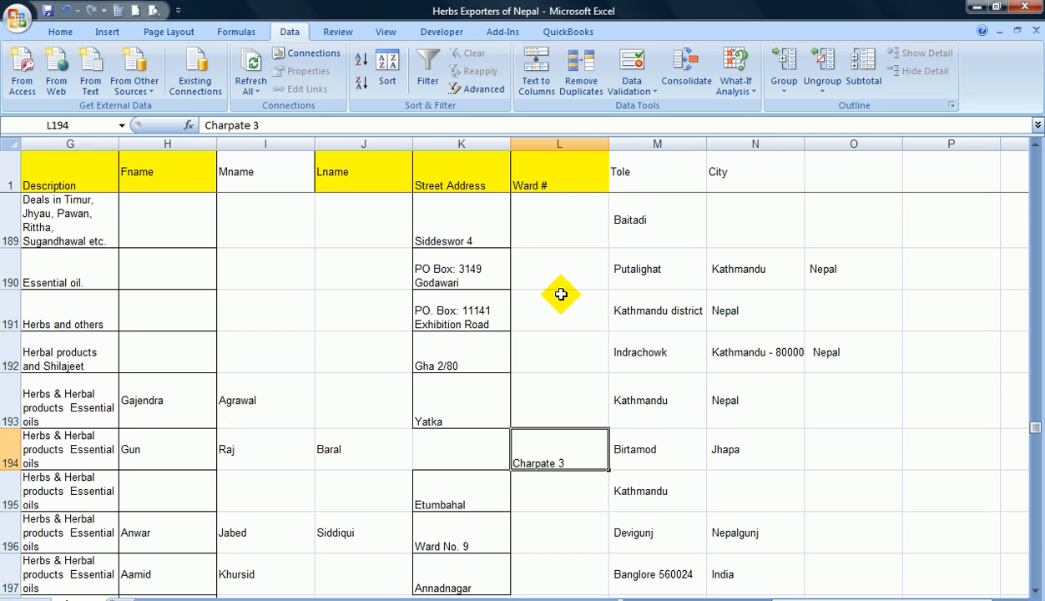
key("Up")
key("Up")
key("Up")
key("Up")
key("Up")
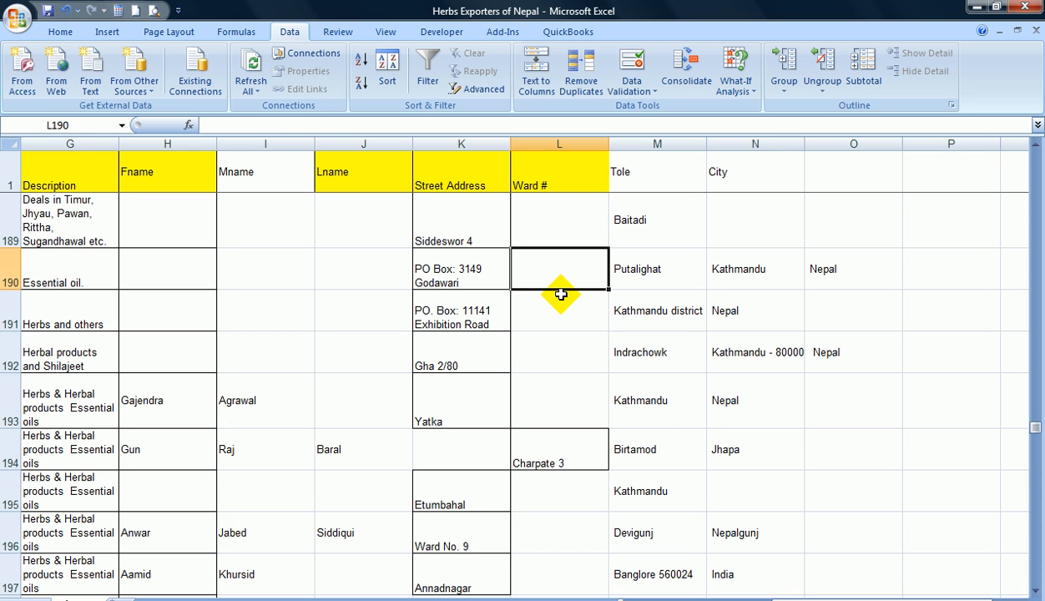
Clear the "Nepal" entries from cells O190 and N191
key("Down")
key("Right")
key("Right")
key("Right")
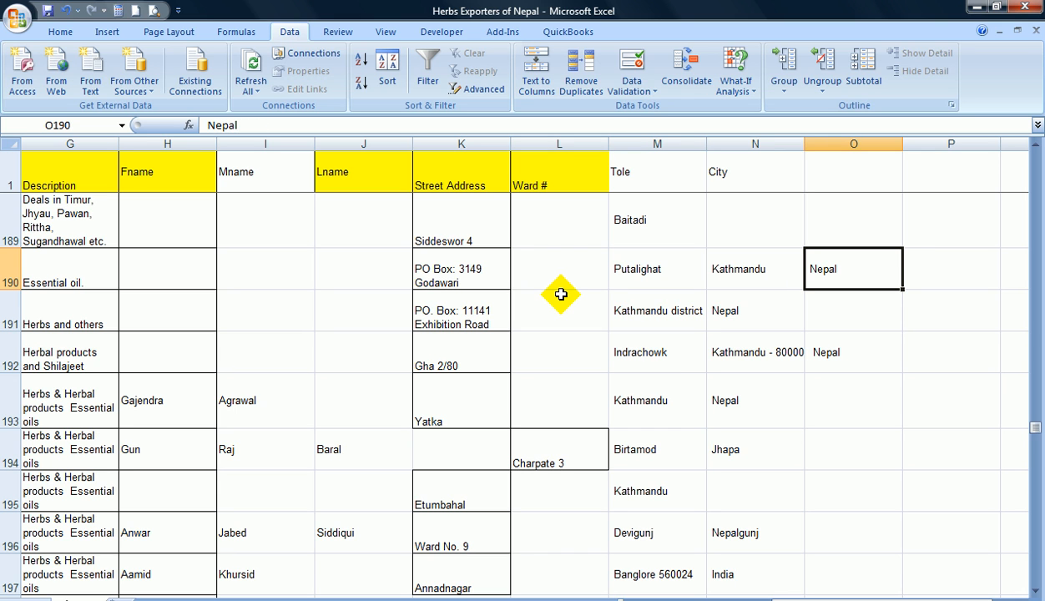
key("Delete")
key("Left")
key("Down")
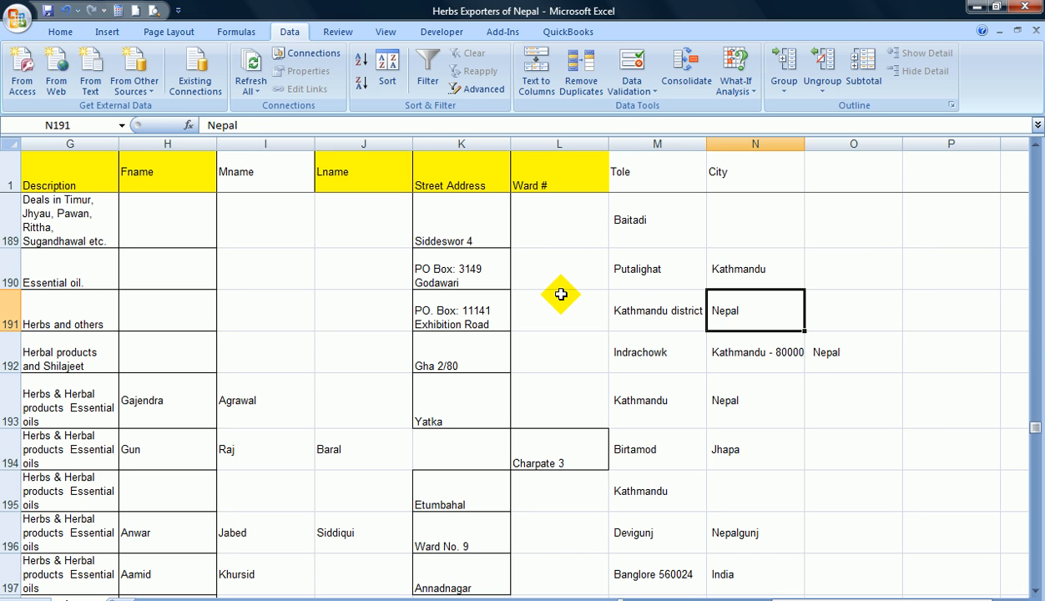
key("Delete")
Move "Kathmandu district" from the Tole cell M191 to the City cell N191
key("Left")
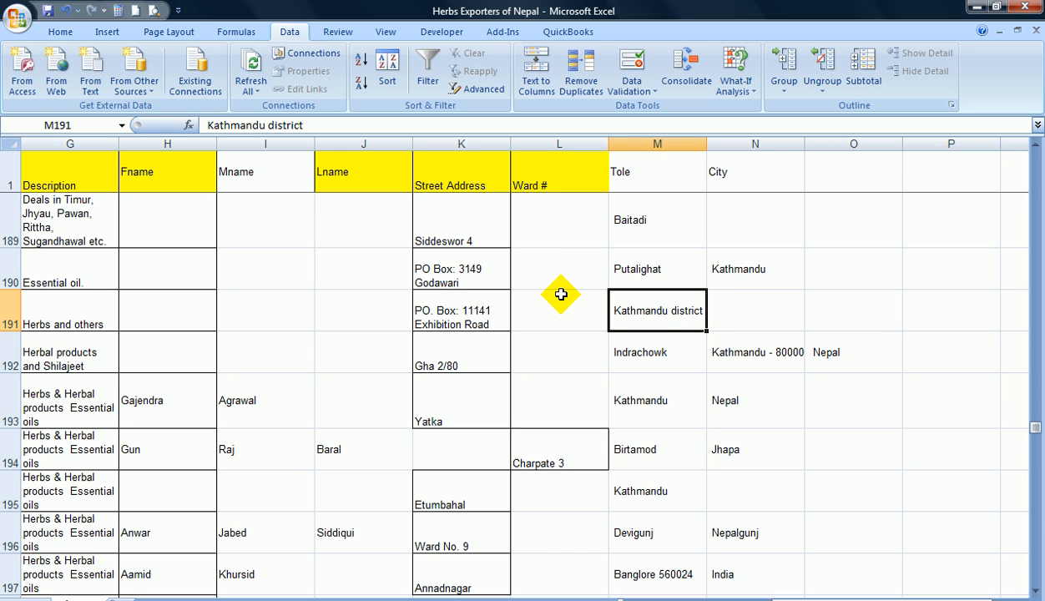
key("ctrl+x")
key("Right")
key("ctrl+v")
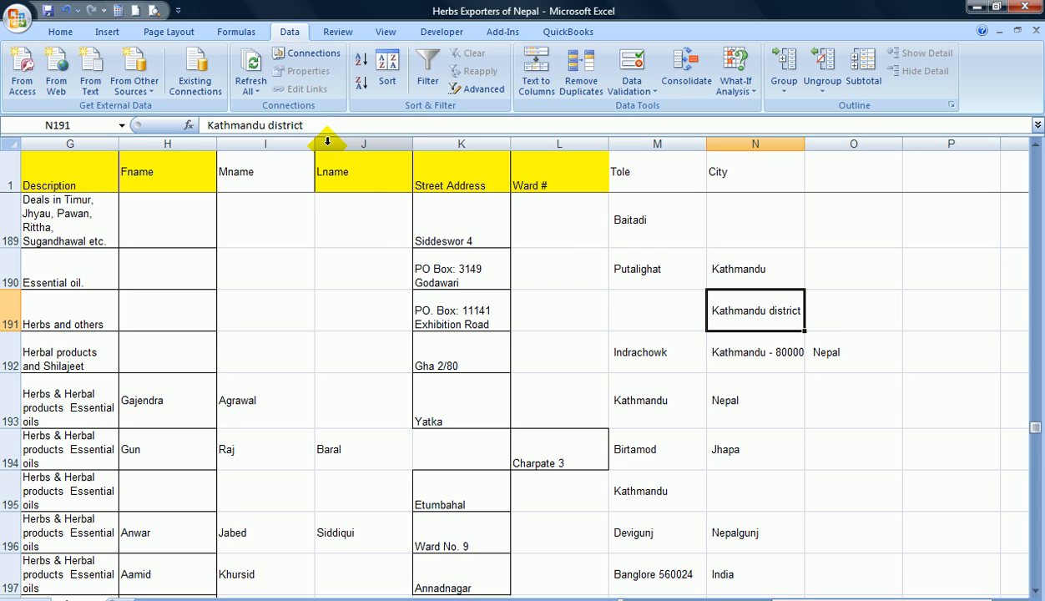
Remove the word "district" from the City cell N191, leaving "Kathmandu"
left_click(306, 124)
key("BackSpace")
key("BackSpace")
key("BackSpace")
key("BackSpace")
key("BackSpace")
key("BackSpace")
key("BackSpace")
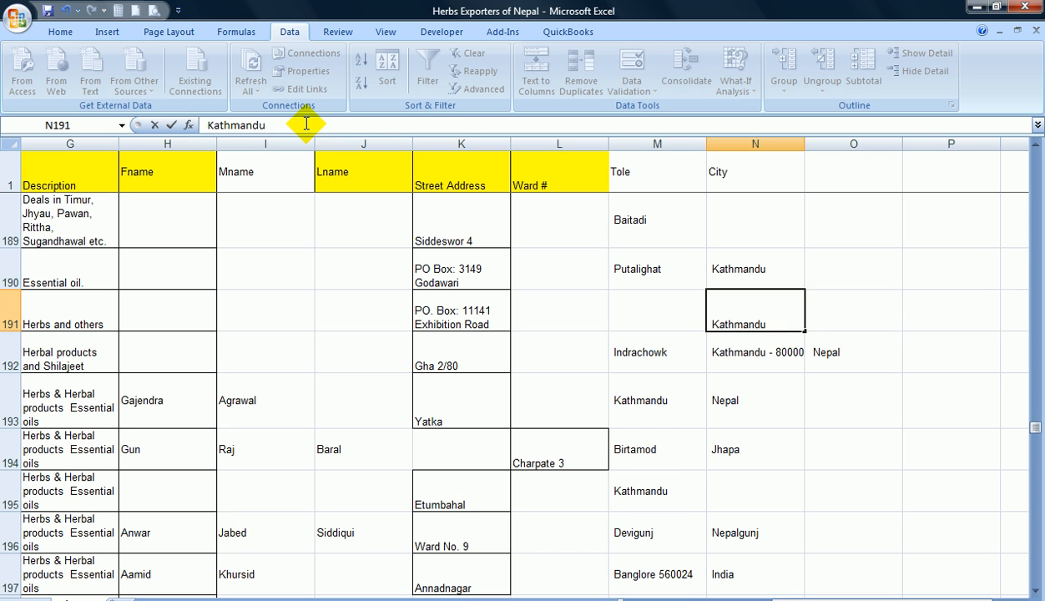
key("Return")
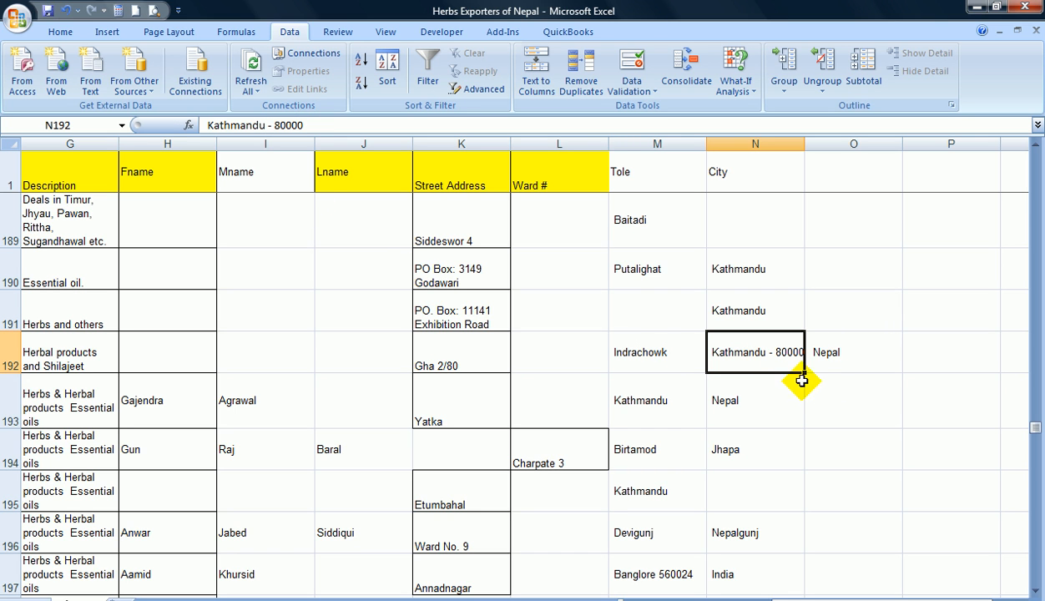
Shorten the City entry in N192 to "Kathmandu" and clear "Nepal" from O192
left_click(345, 125)
key("BackSpace")
key("BackSpace")
key("BackSpace")
key("BackSpace")
key("BackSpace")
key("BackSpace")
key("BackSpace")
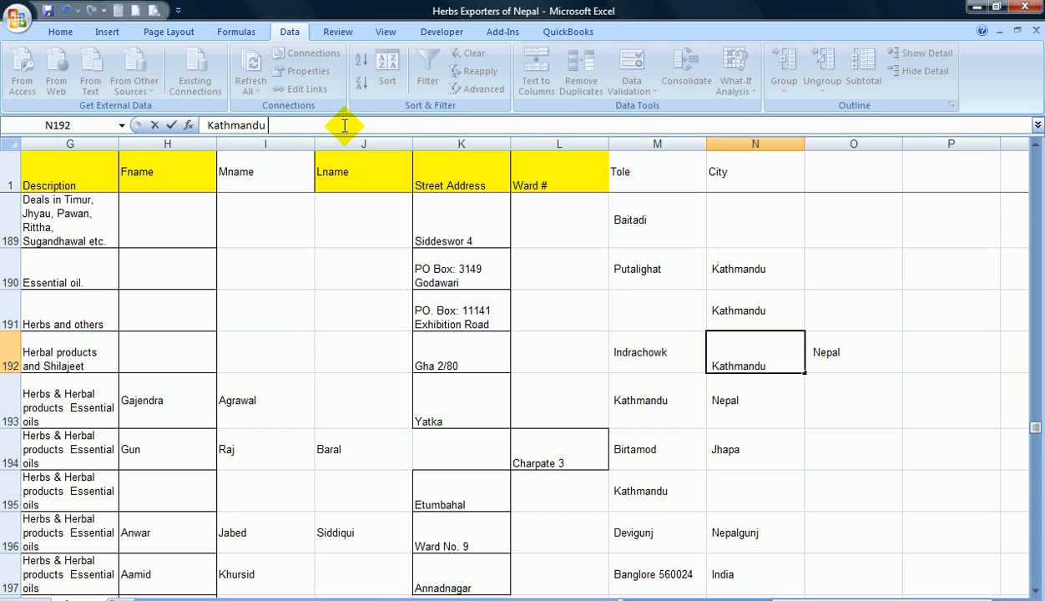
key("Return")
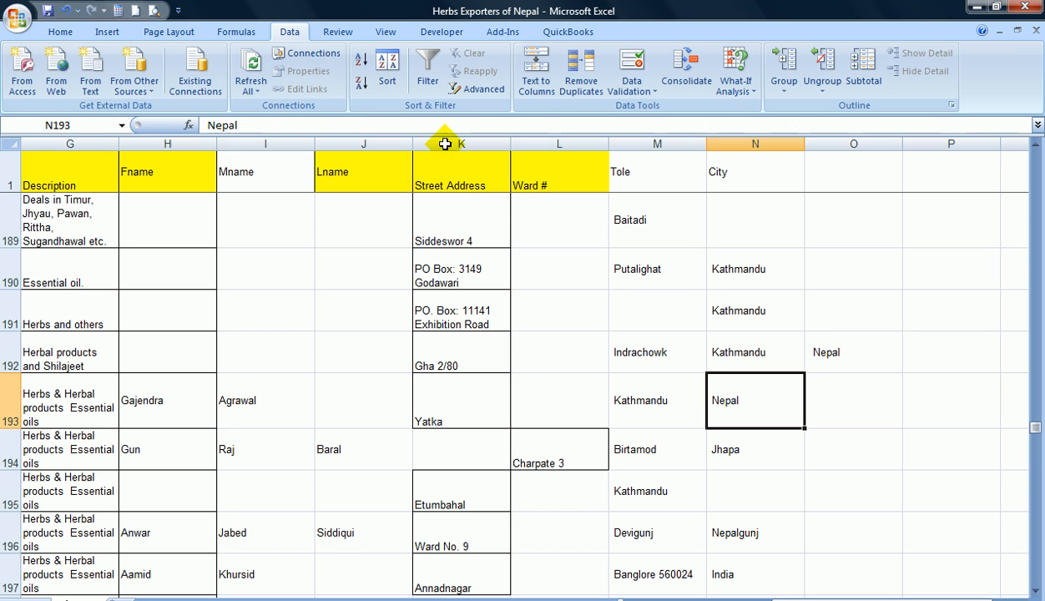
key("Delete")
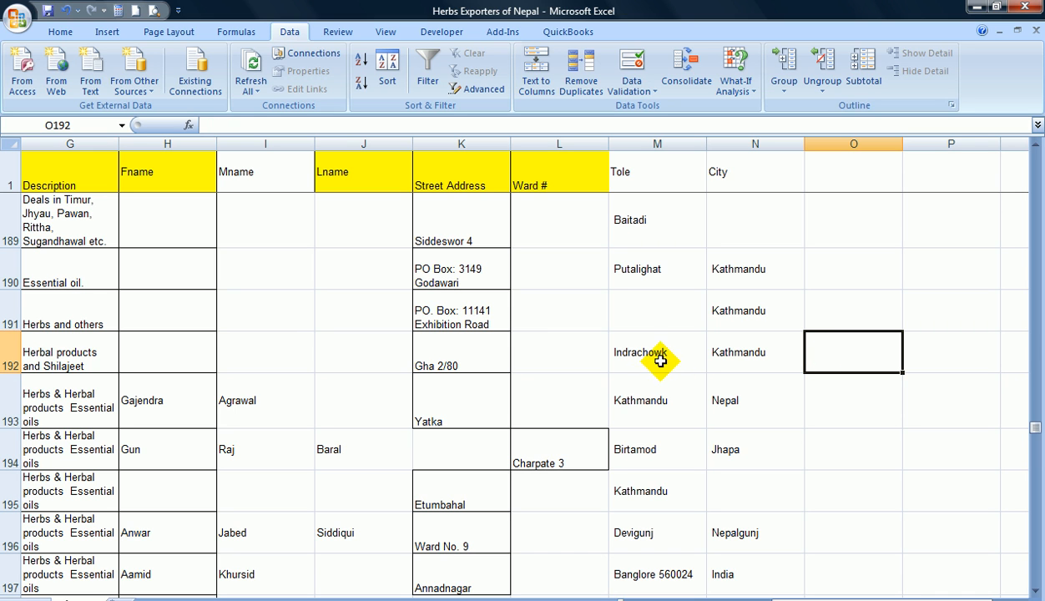
Move "Kathmandu" from M193 to the City cell N193, replacing the country name
left_click(653, 402)
key("ctrl+c")
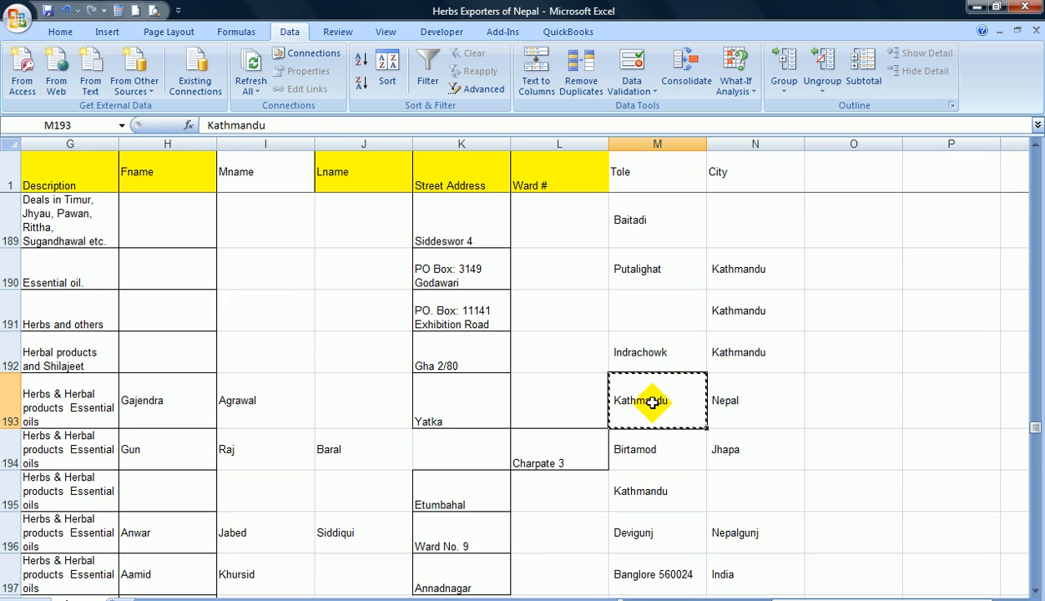
left_click(725, 411)
key("ctrl+v")
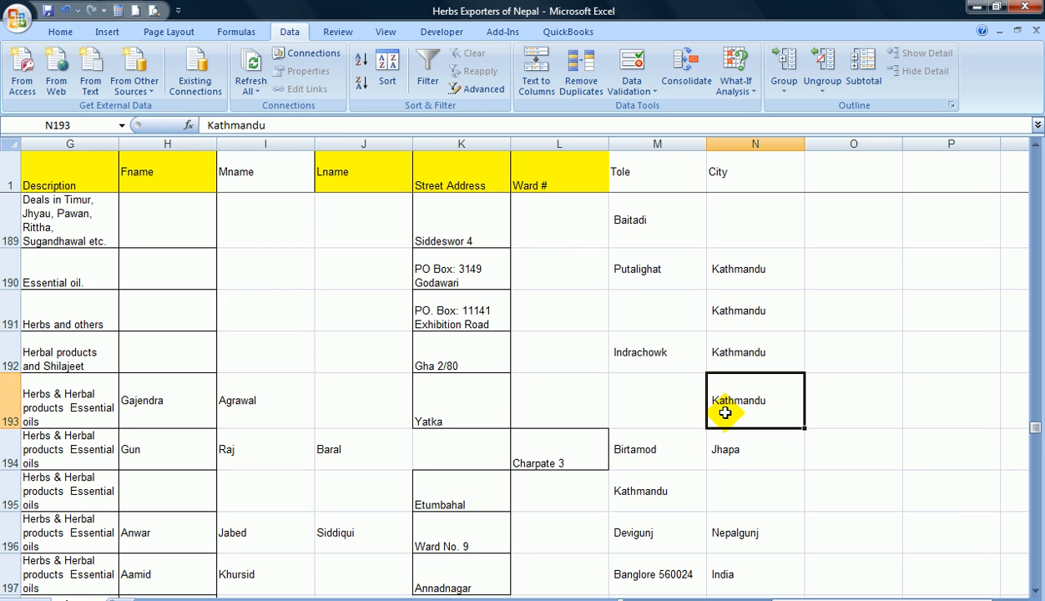
Move "Yatka" from the Street Address cell K193 to the Tole cell M193
key("Left")
key("Left")
key("Left")
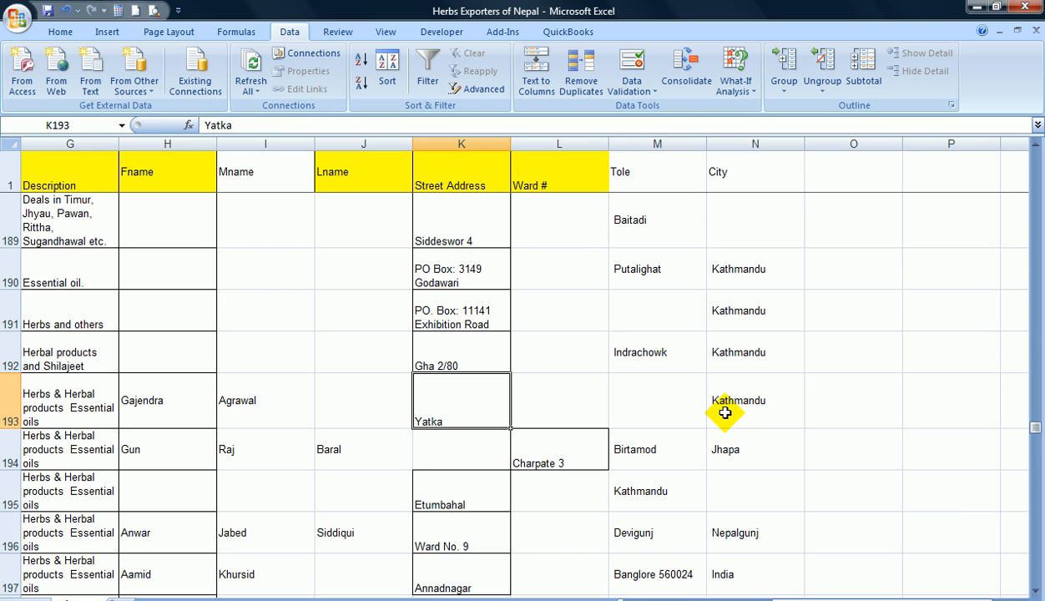
key("ctrl+c")
key("Right")
key("Right")
key("ctrl+v")
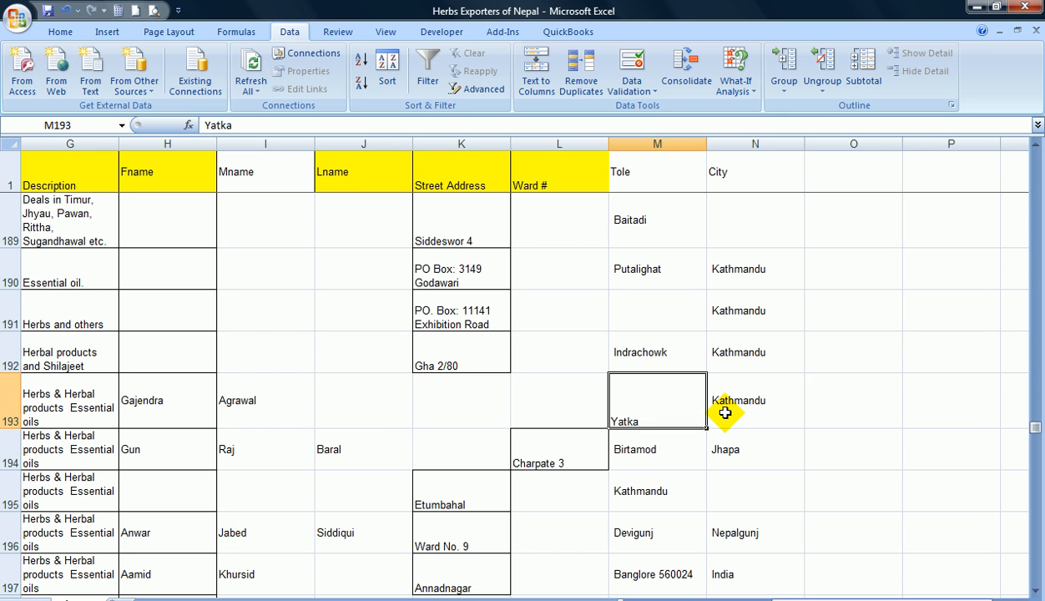
Clear "Charpate 3" from the Ward # cell L194
key("Left")
key("Down")
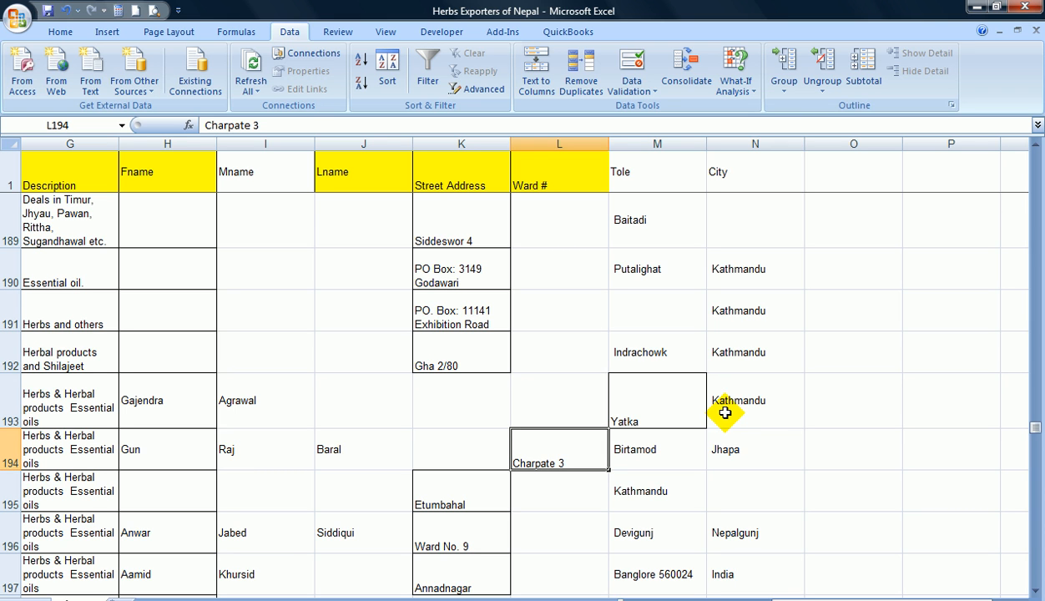
key("Delete")
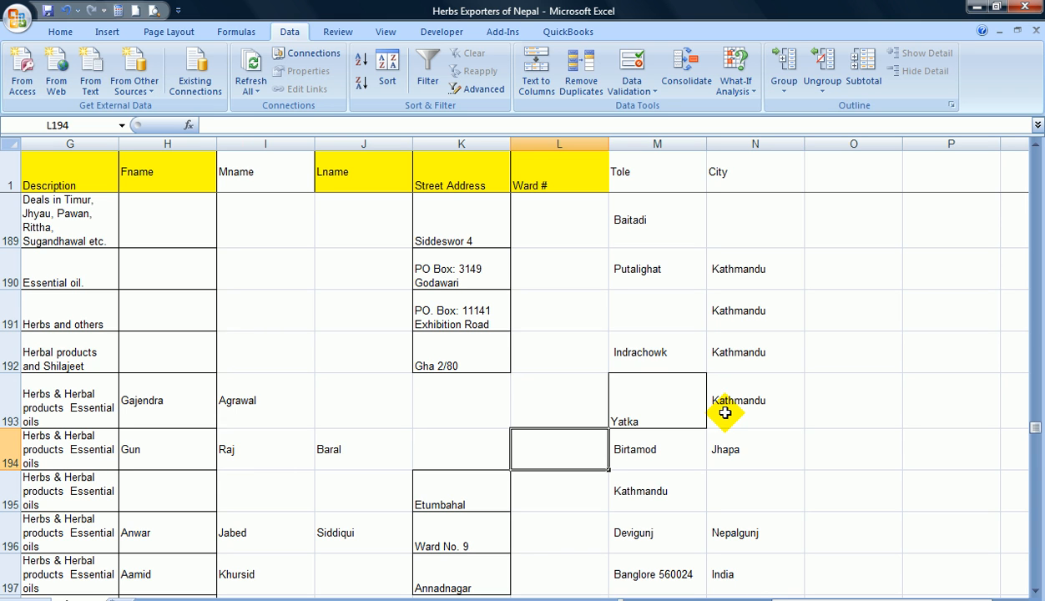
key("Right")
key("Right")
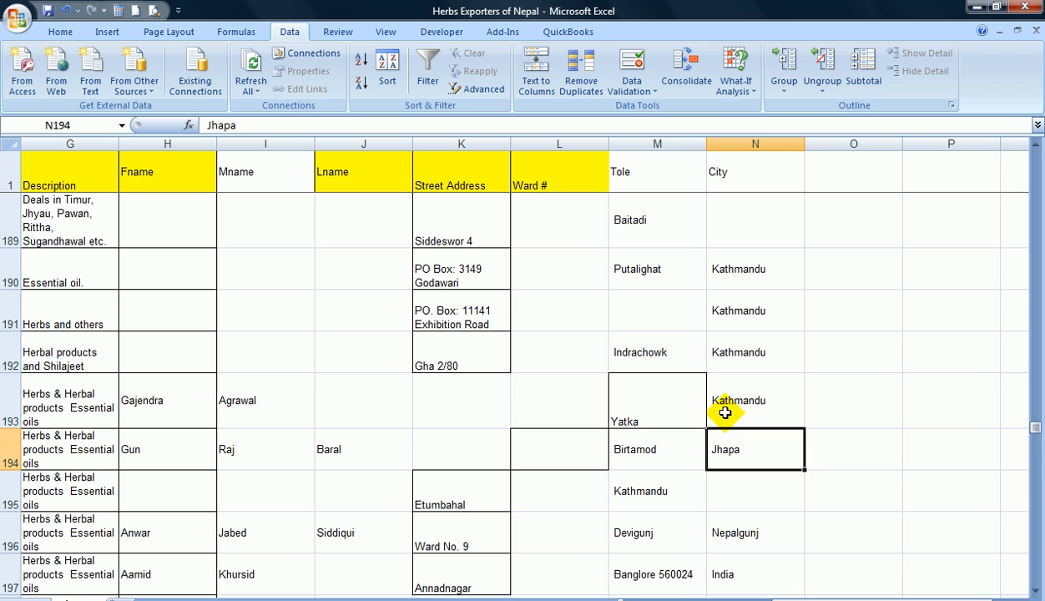
key("Left")
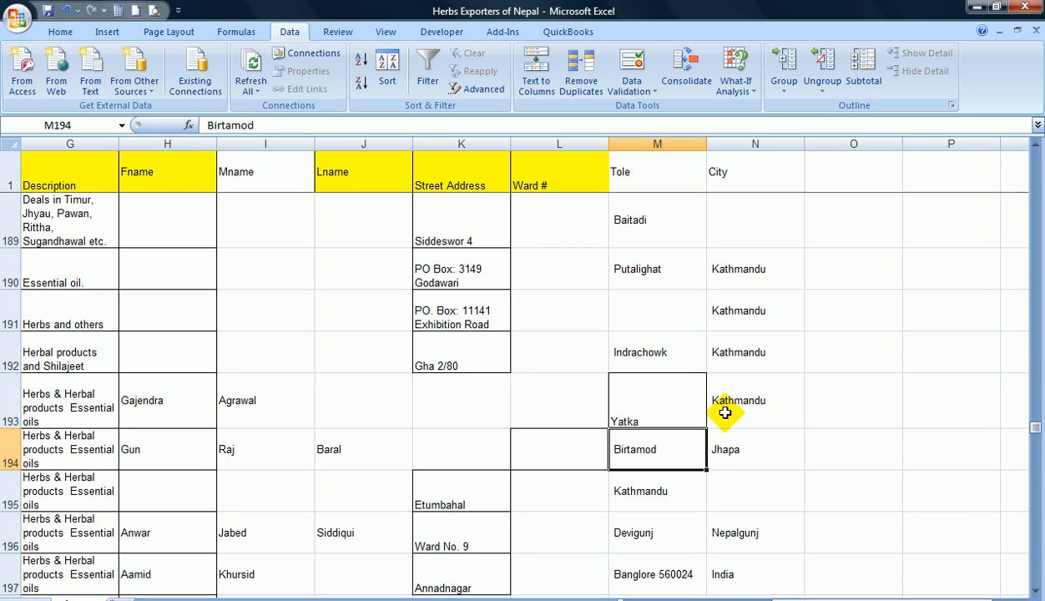
key("ctrl+c")
key("Right")
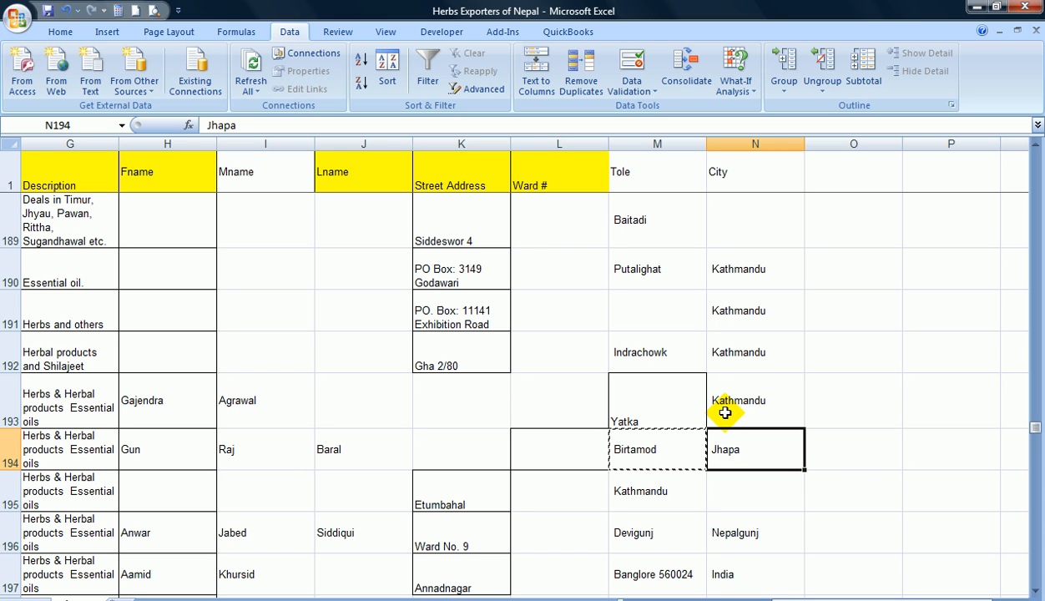
key("Right")
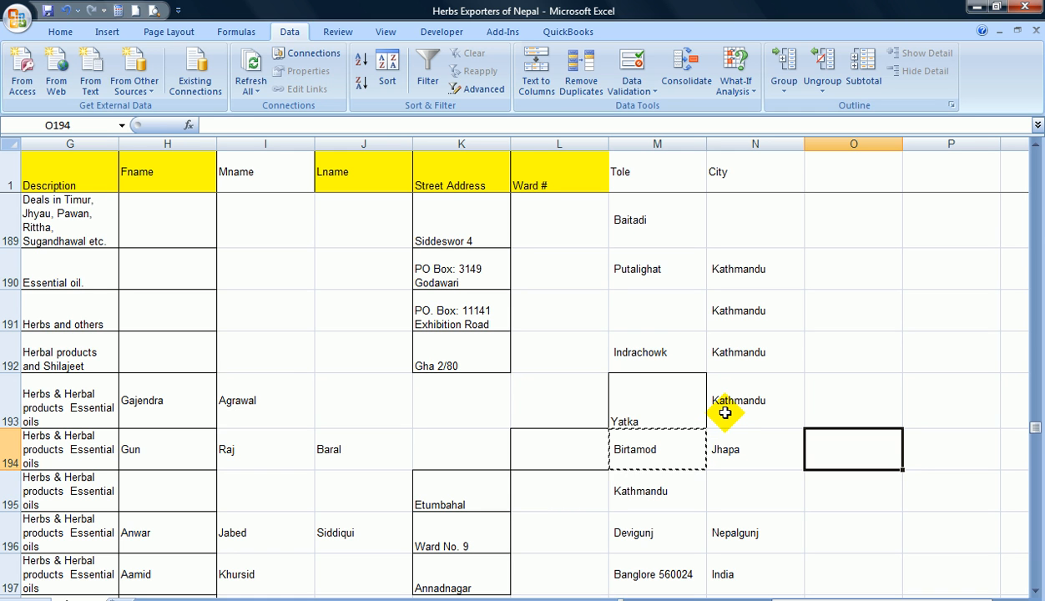
Add the column heading "District" in cell O1 beside City
key("Up")
key("Up")
key("Up")
key("Up")
key("Up")
key("Up")
key("Up")
key("Up")
key("Up")
key("Up")
key("Up")
key("Up")
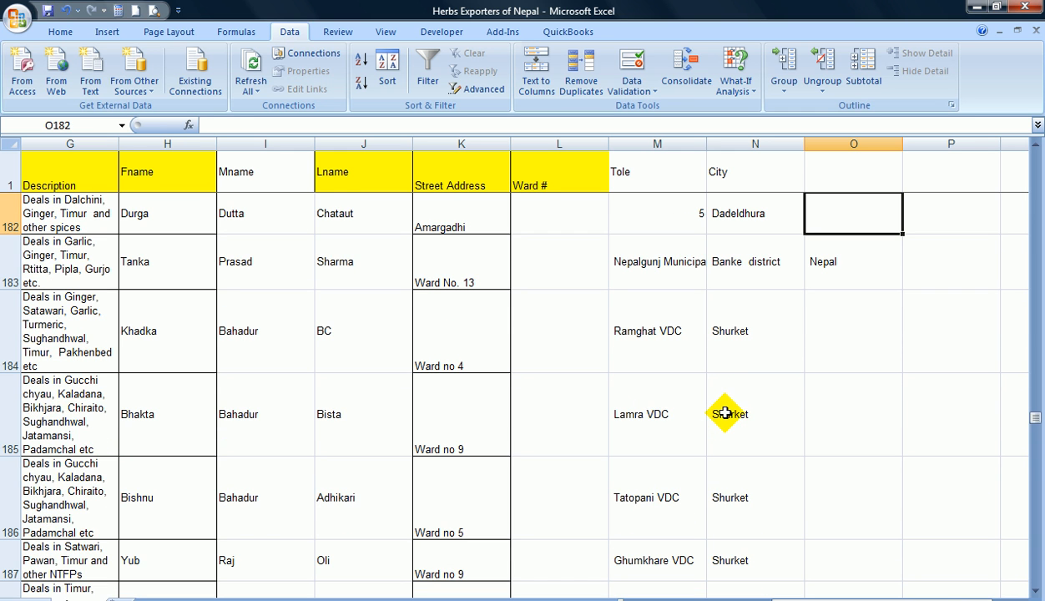
left_click(840, 180)
left_click(841, 179)
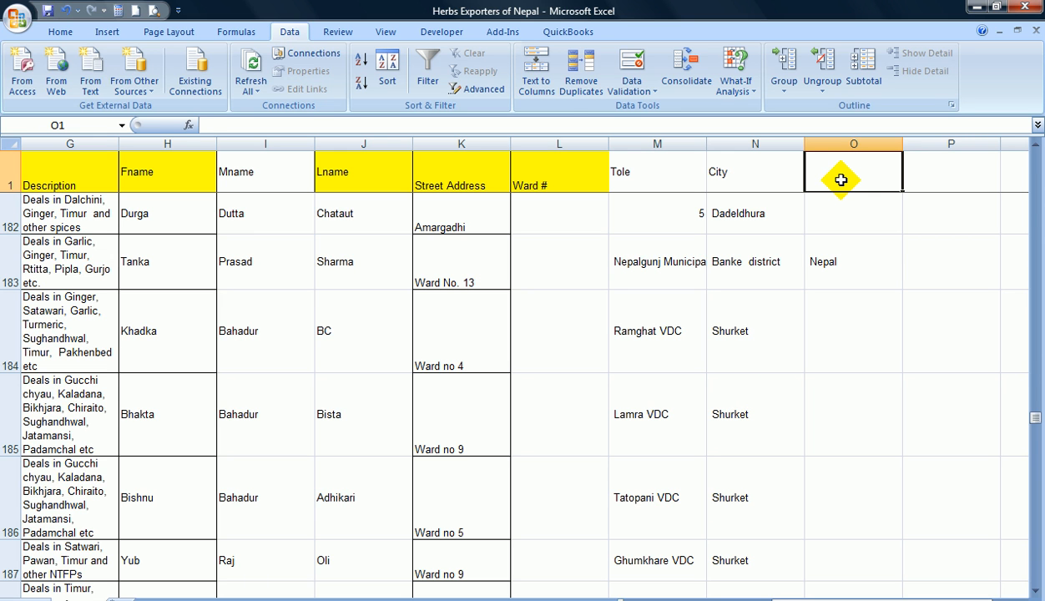
type("District")
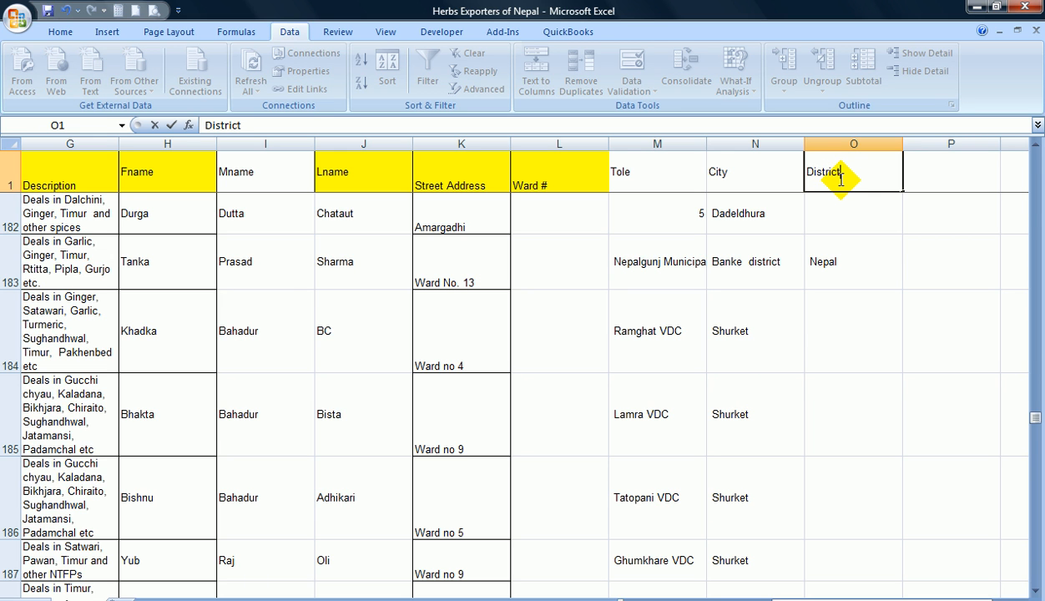
key("Return")
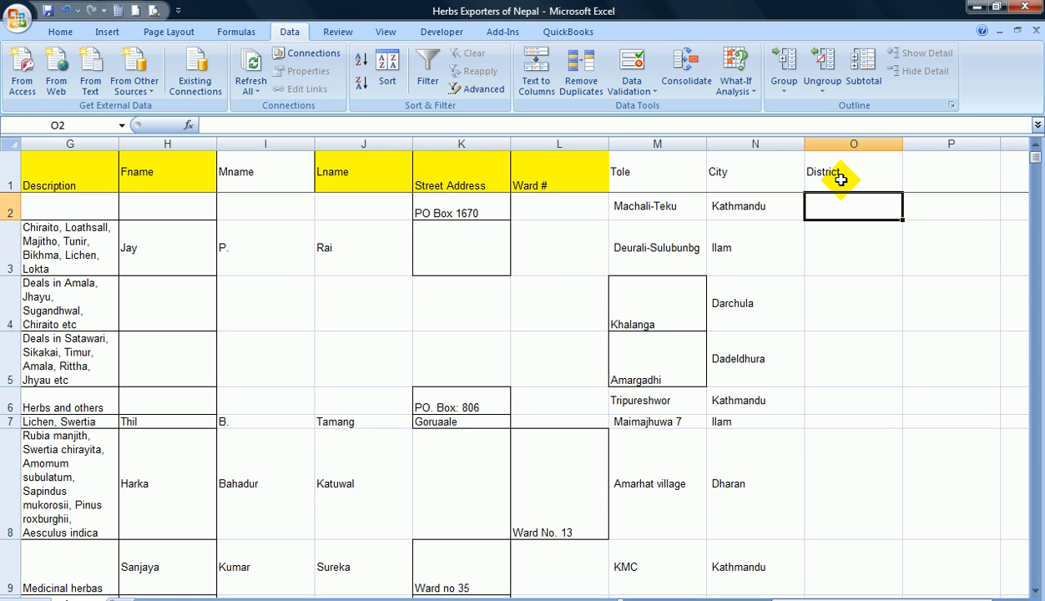
Move "Khalanga" and "Darchula" from M4:N4 one column over into City and District, N4:O4
left_click(840, 180)
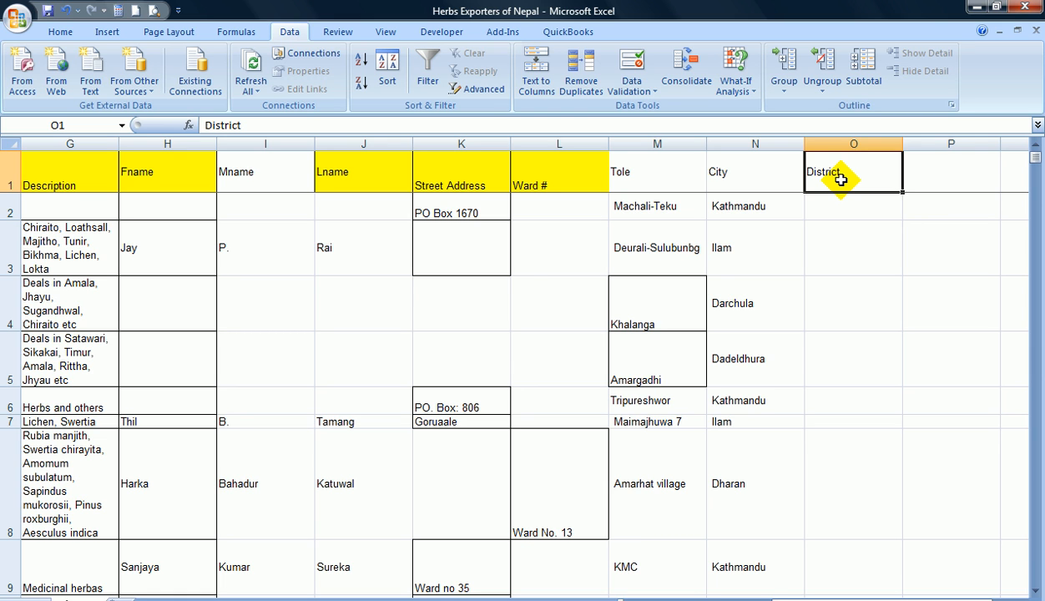
key("Down")
key("Left")
key("Left")
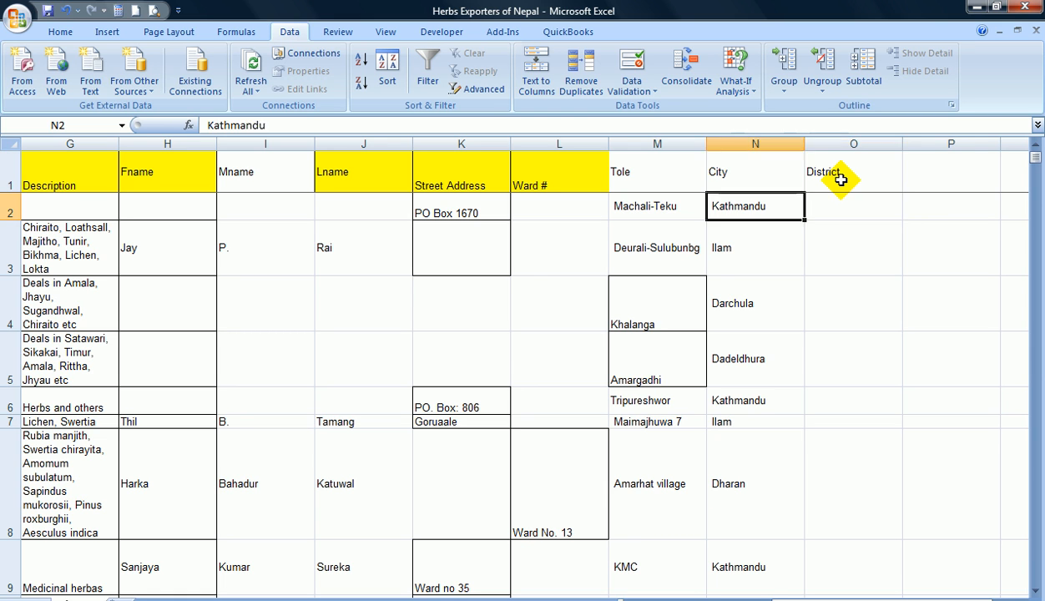
key("Down")
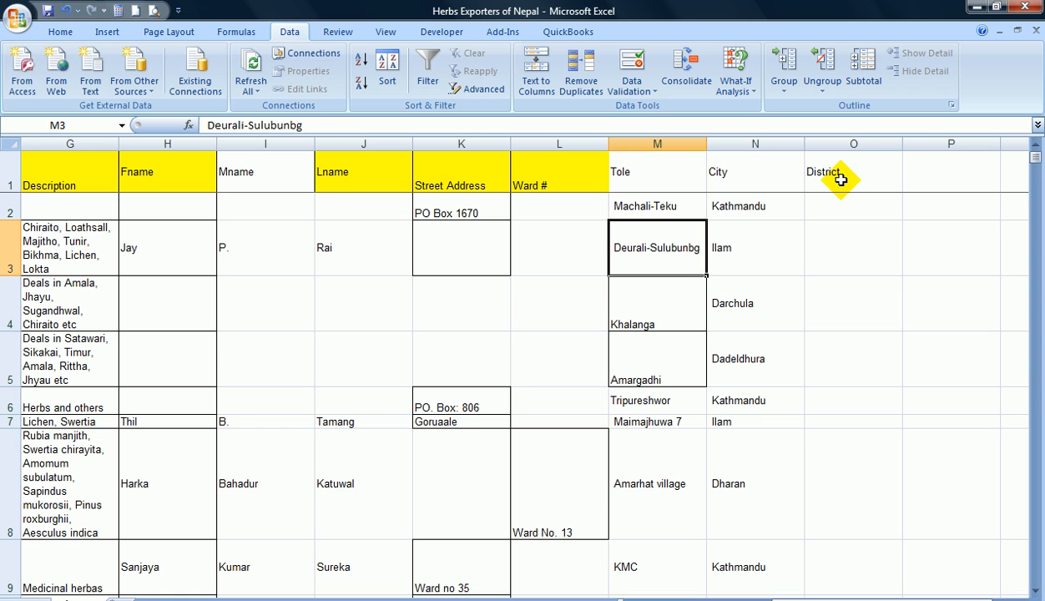
key("Down")
key("Right")
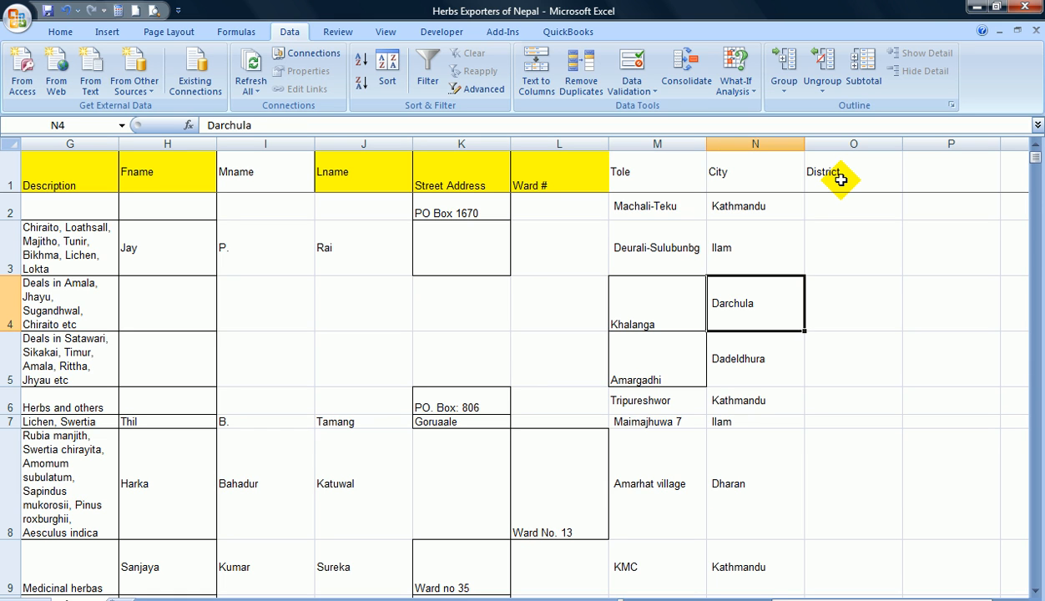
key("Left")
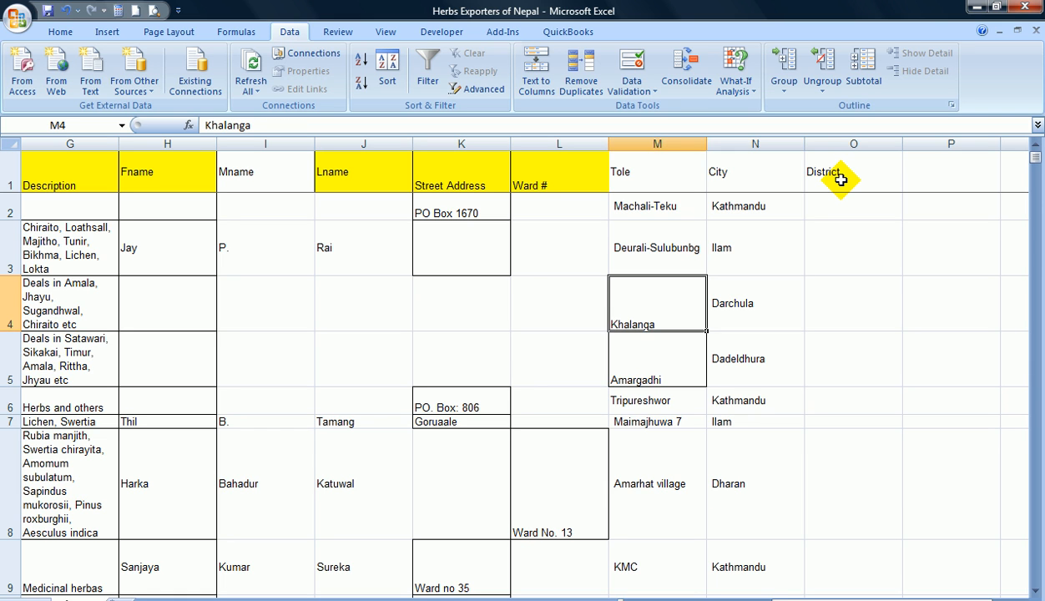
key("shift+Right")
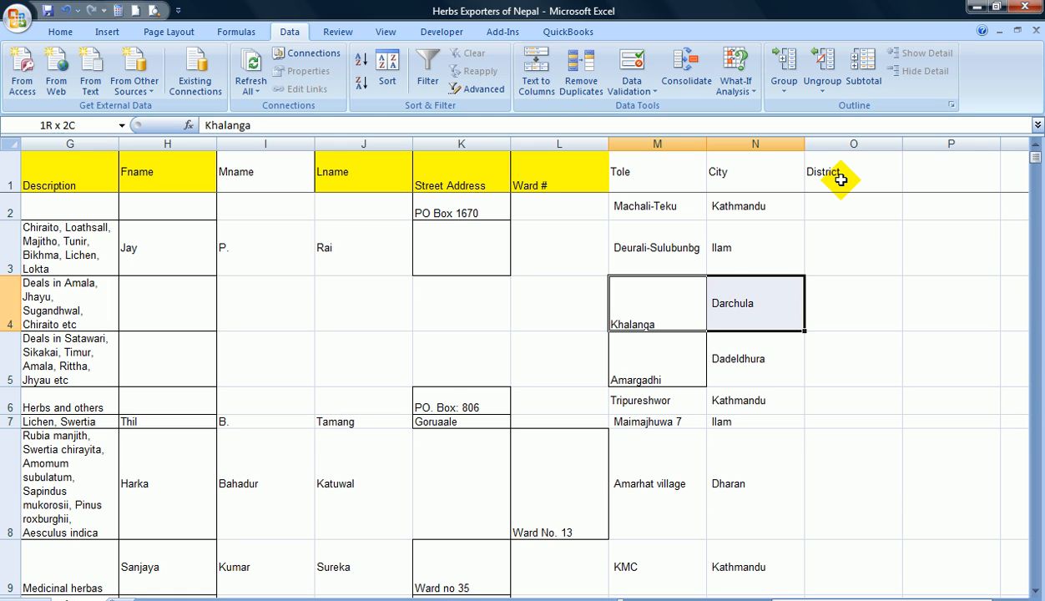
key("ctrl+c")
key("Right")
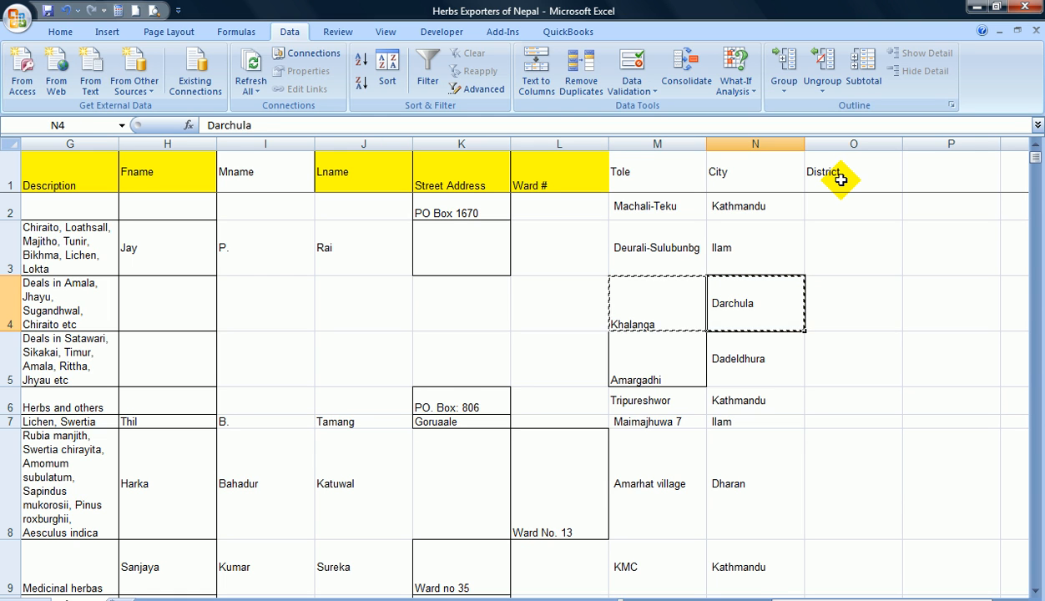
key("ctrl+v")
key("Down")
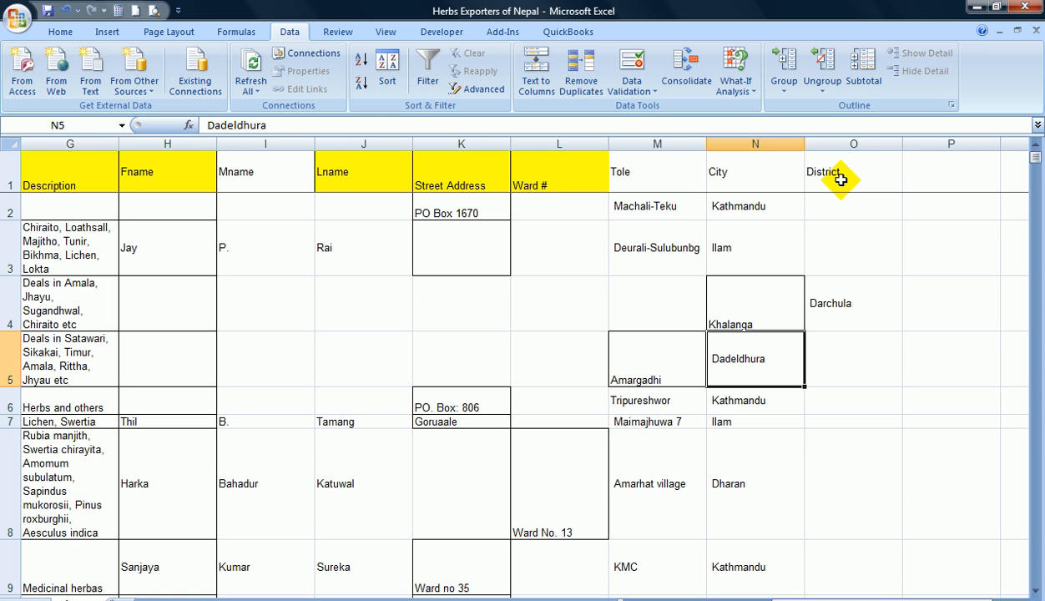
key("Left")
key("Right")
key("ctrl+c")
key("Right")
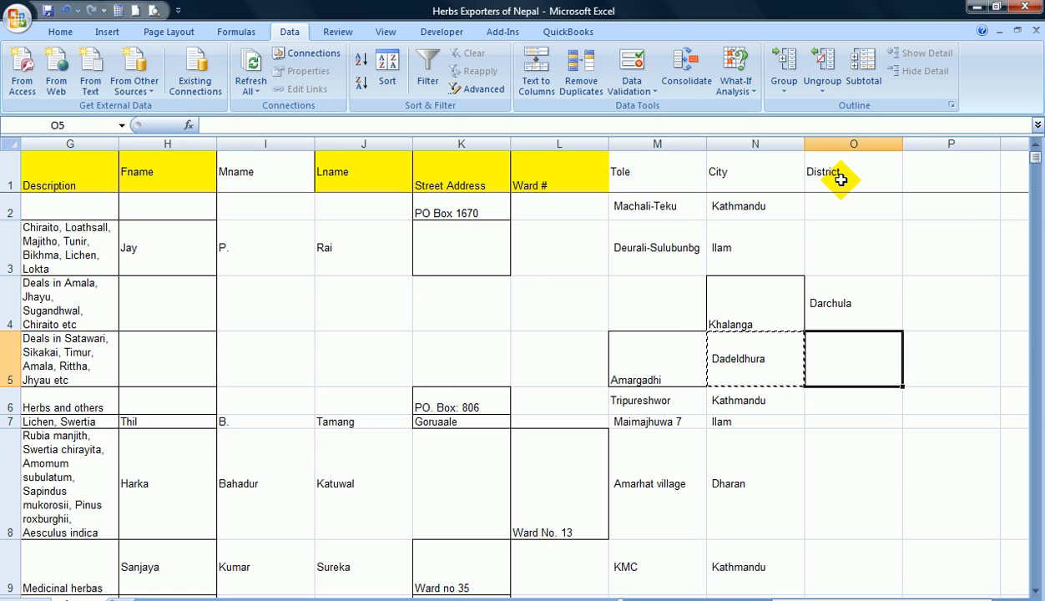
Copy "Amargadhi" and "Dadeldhura" from M5:N5 one column over into City and District, N5:O5
key("Left")
key("Left")
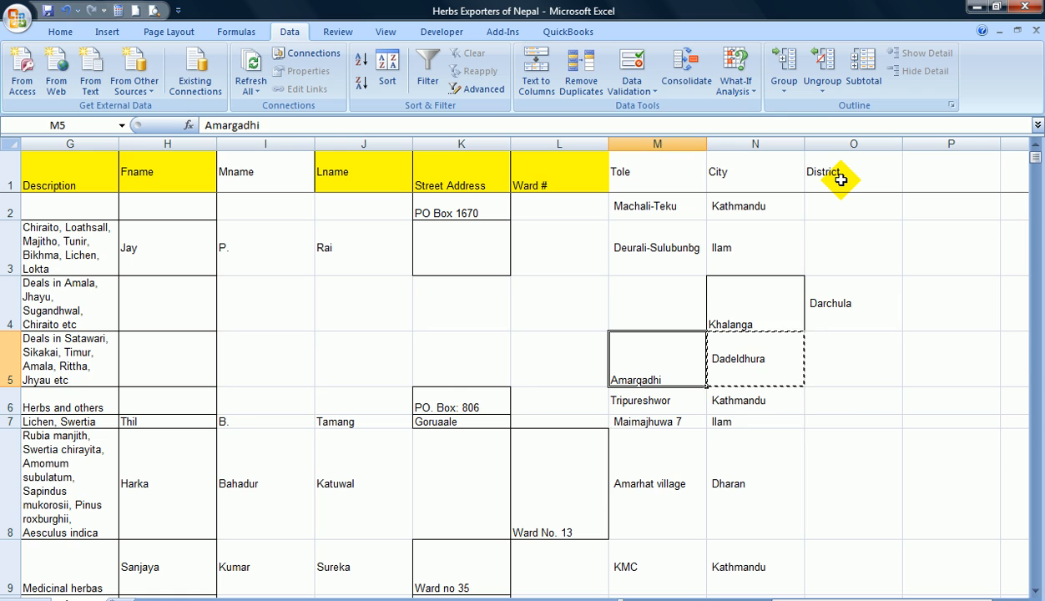
key("shift+Right")
key("Left")
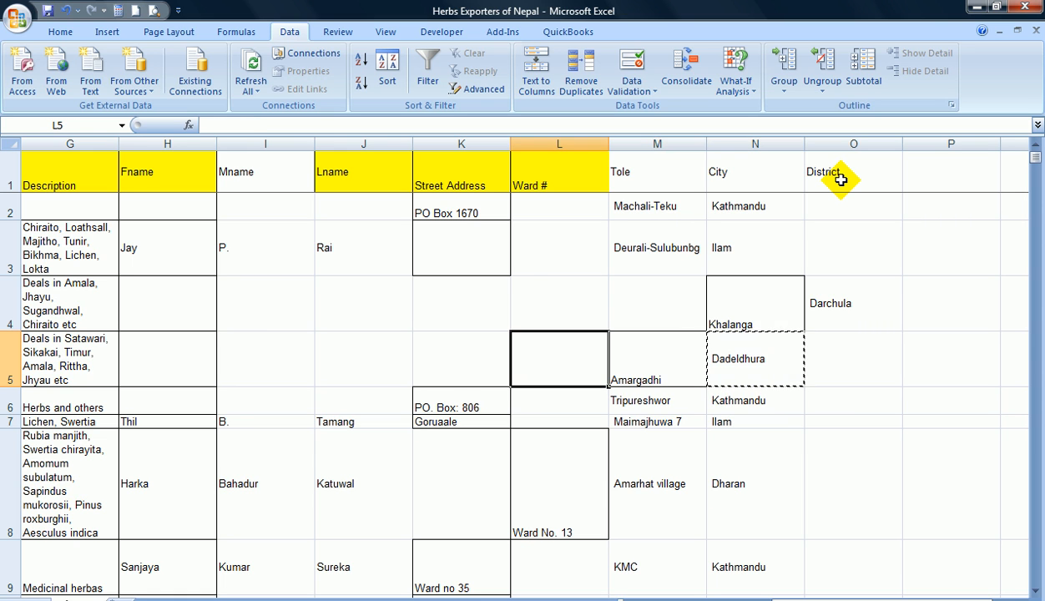
key("Right")
key("shift+Right")
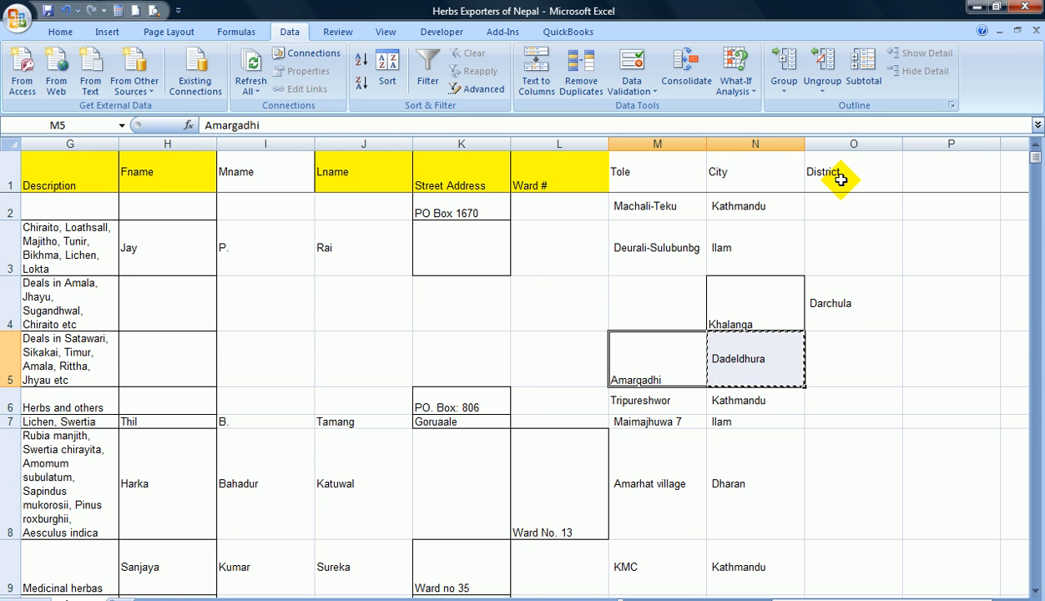
key("ctrl+c")
key("Right")
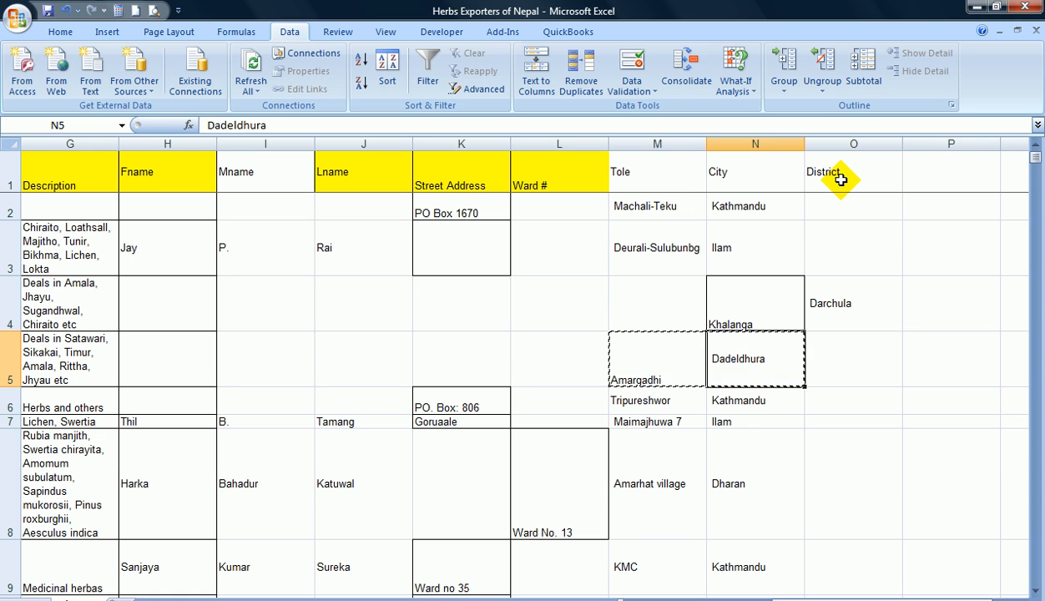
key("ctrl+v")
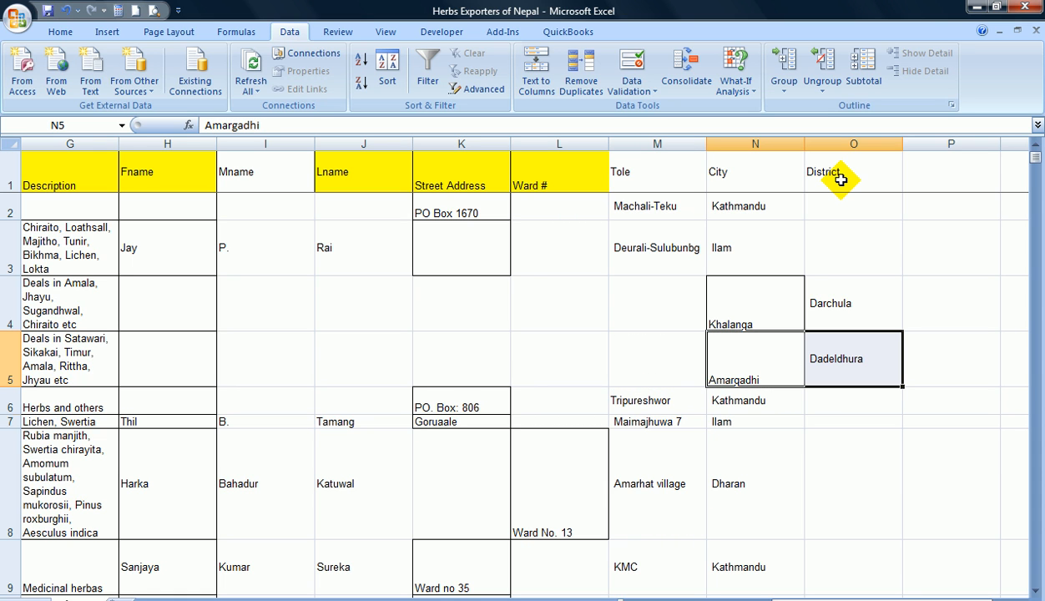
Enter "Kathmandu" as the District in cell O6 for the Tripureshwor record
key("Down")
key("Down")
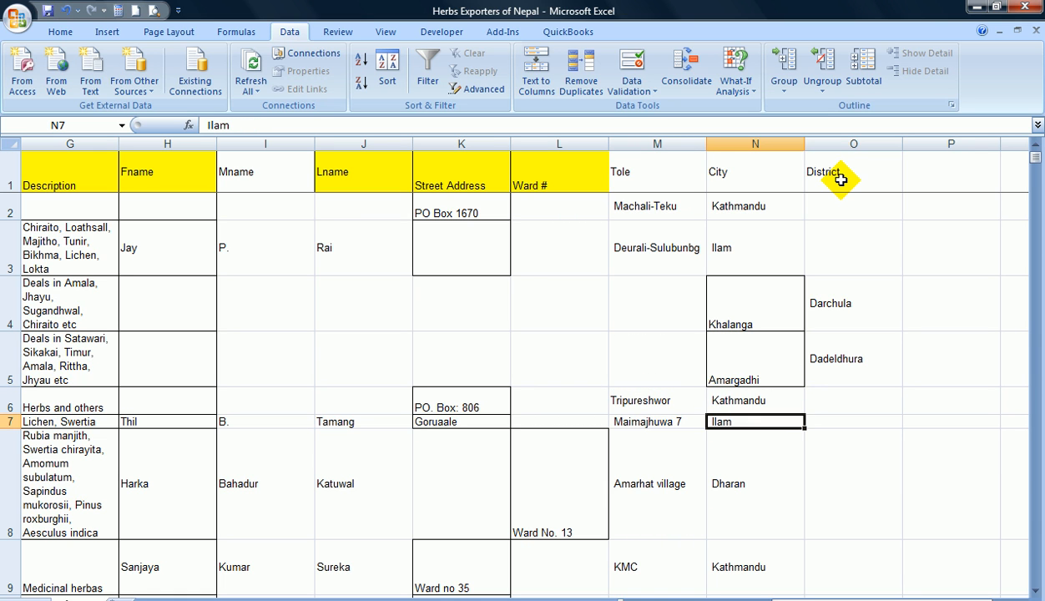
key("Up")
key("Left")
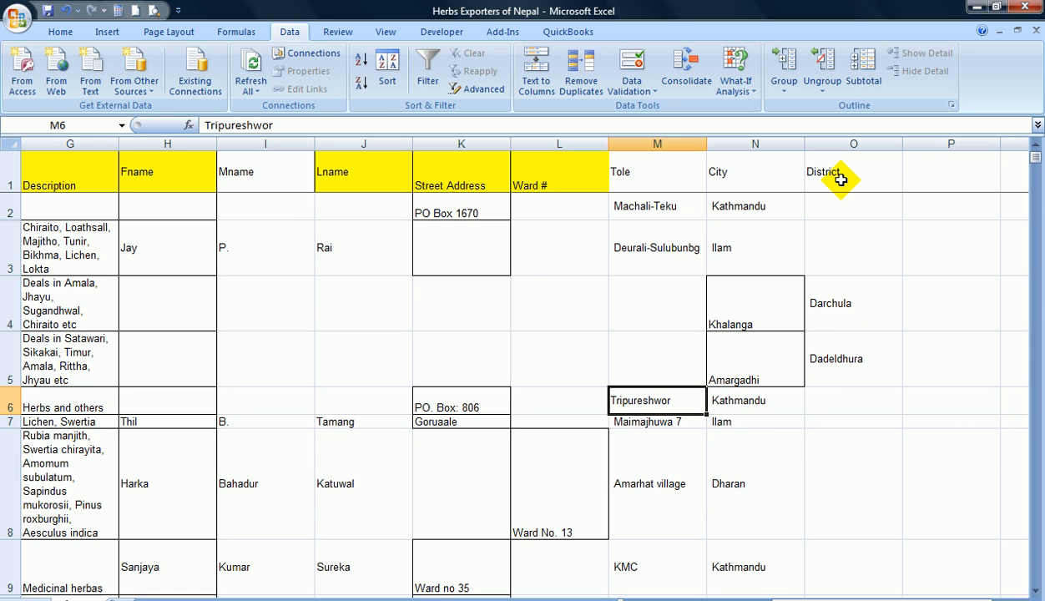
key("Right")
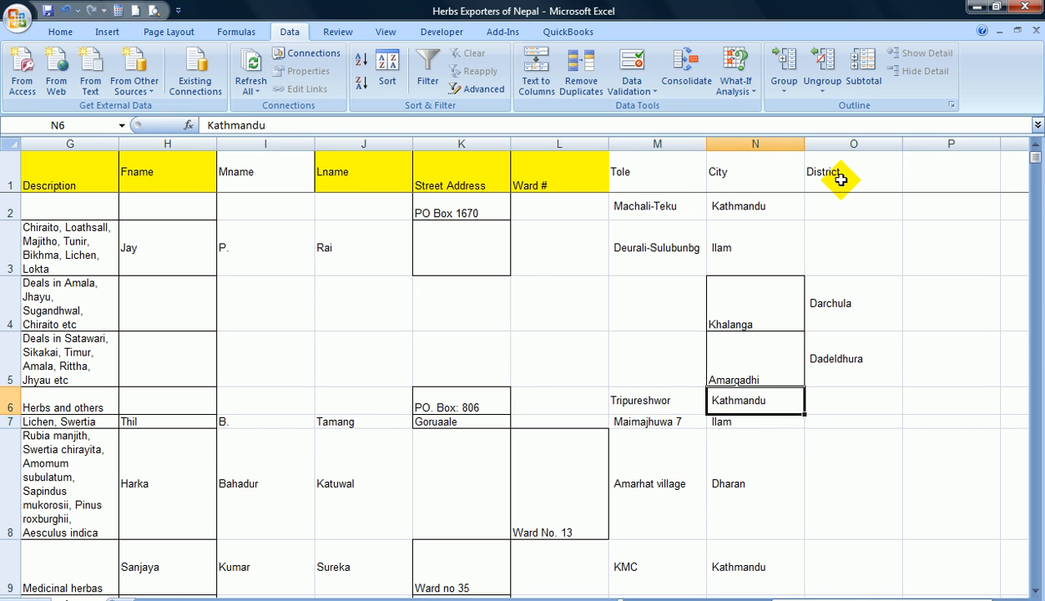
key("Right")
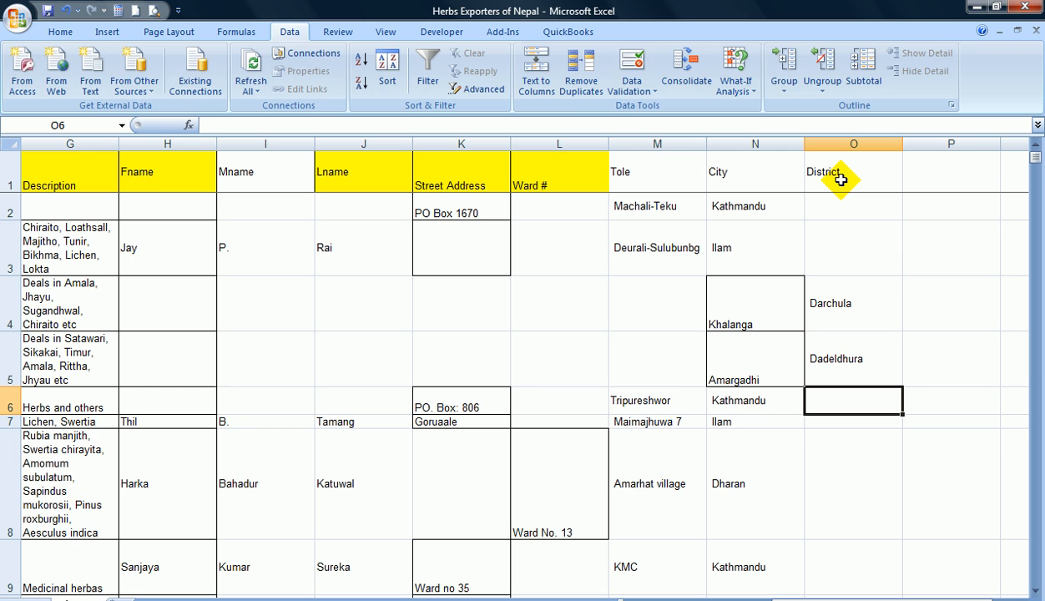
type("Kathmandu")
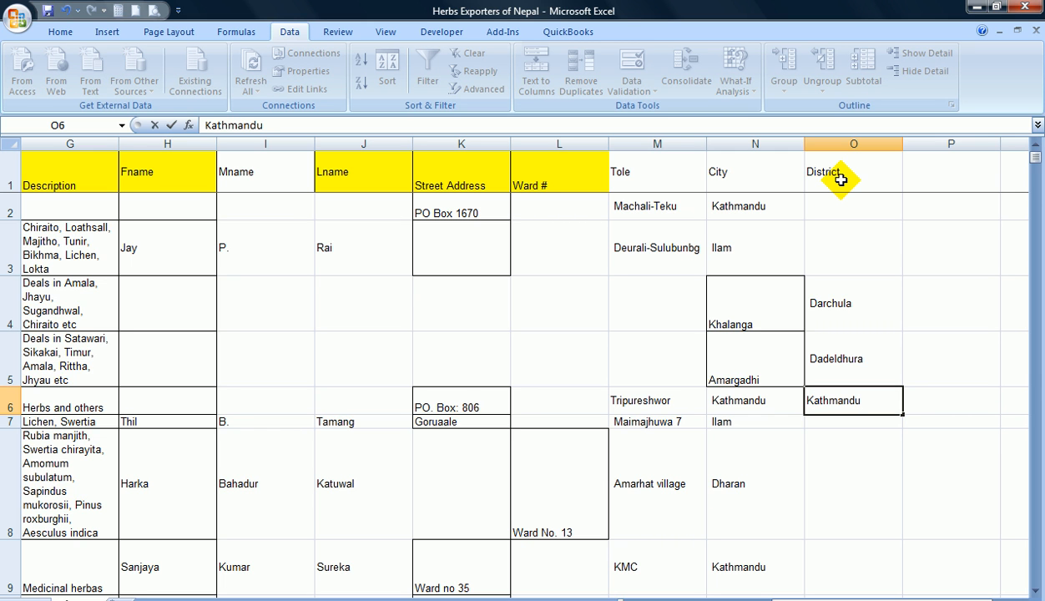
key("Left")
Enter "Ilam" as the District in cell O7 for the Maimajhuwa 7 record
key("Left")
key("Down")
key("Right")
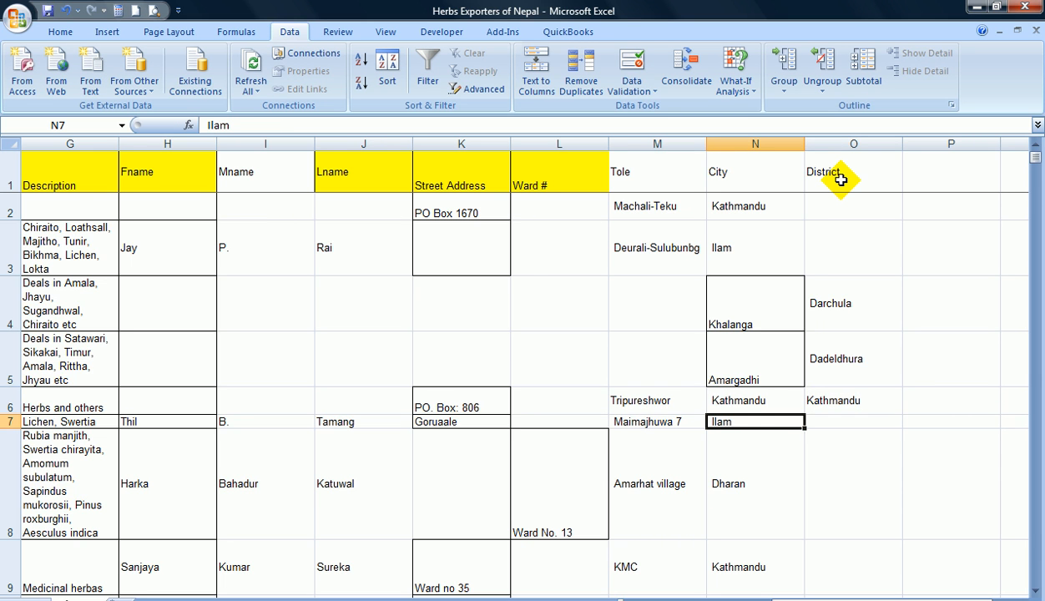
key("Left")
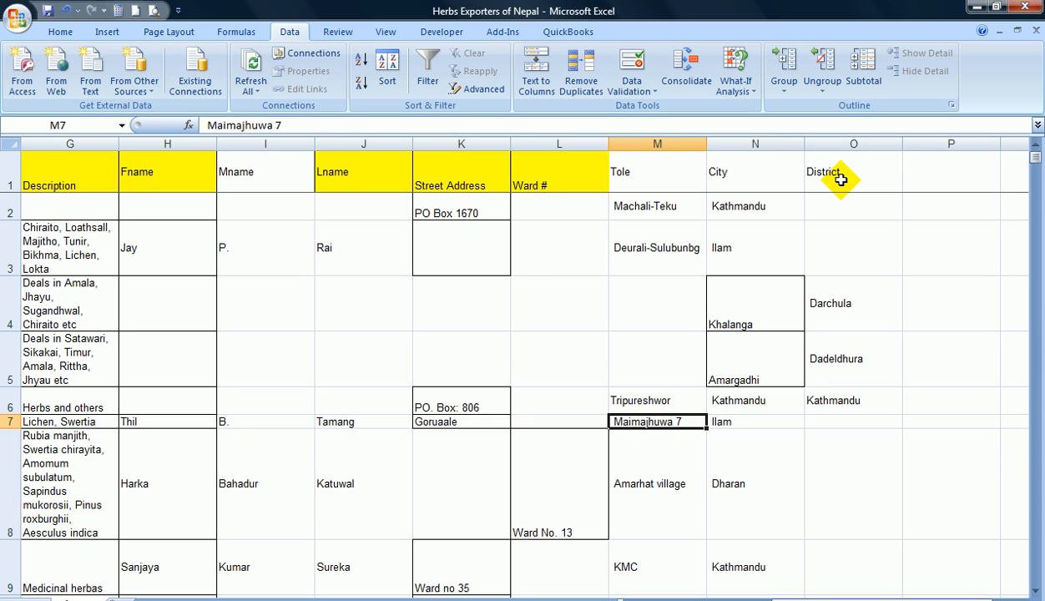
key("Right")
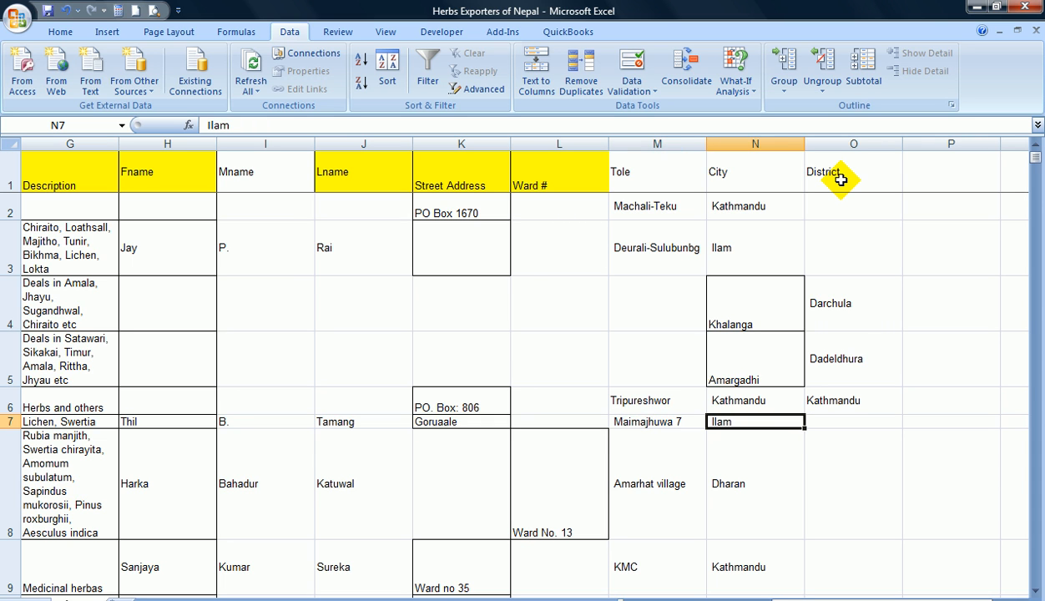
key("Right")
type("I")
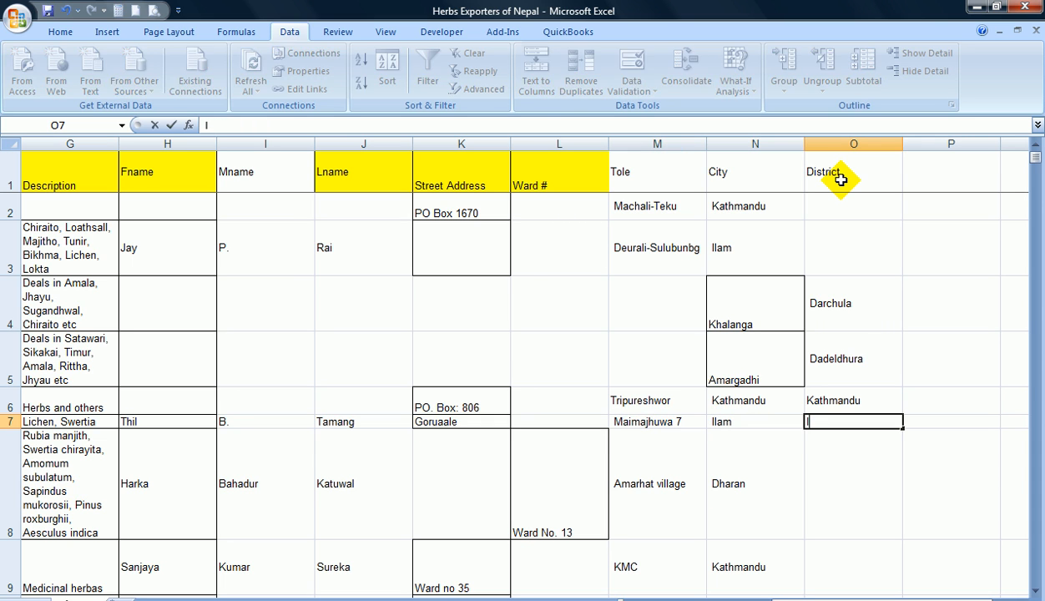
type("lam")
key("Left")
Review the columns from District back to Company Name along the heading row and first records
key("Left")
key("Left")
key("Left")
key("Left")
key("Left")
key("Left")
key("Left")
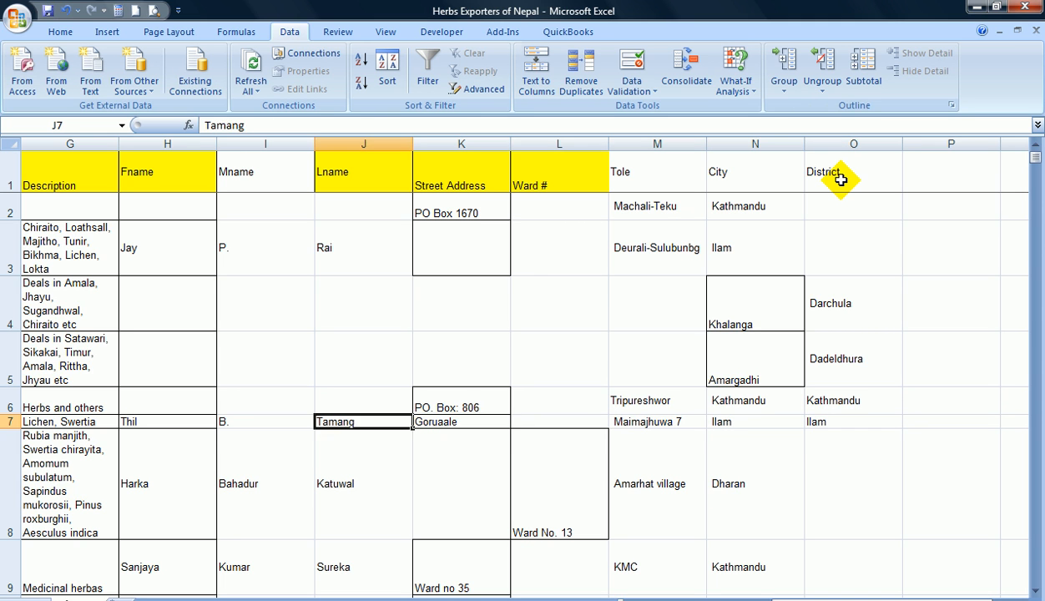
key("Up")
key("Up")
key("Down")
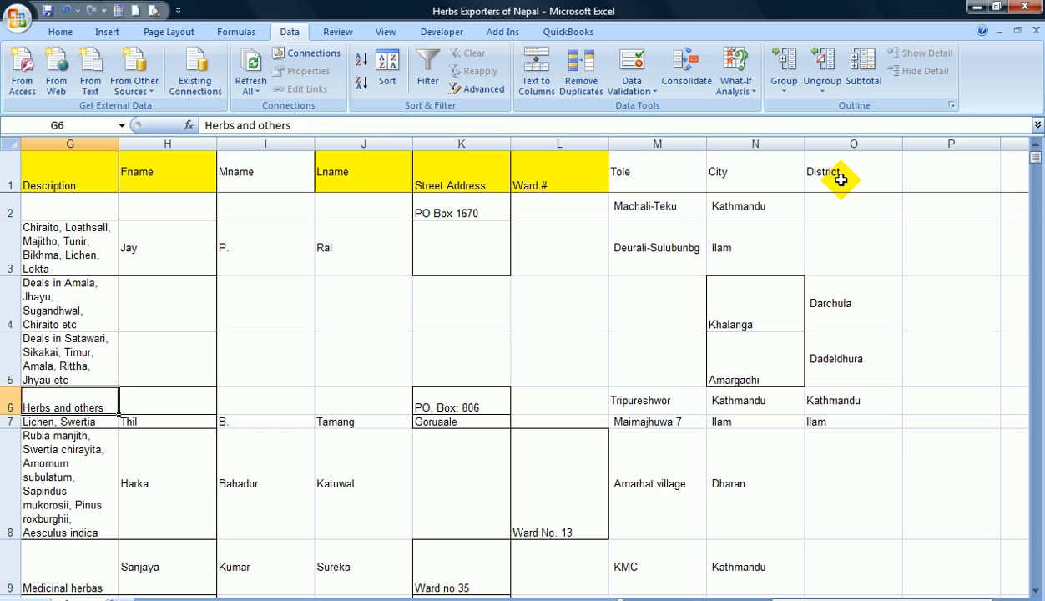
key("Up")
key("Up")
key("Up")
key("Up")
key("Up")
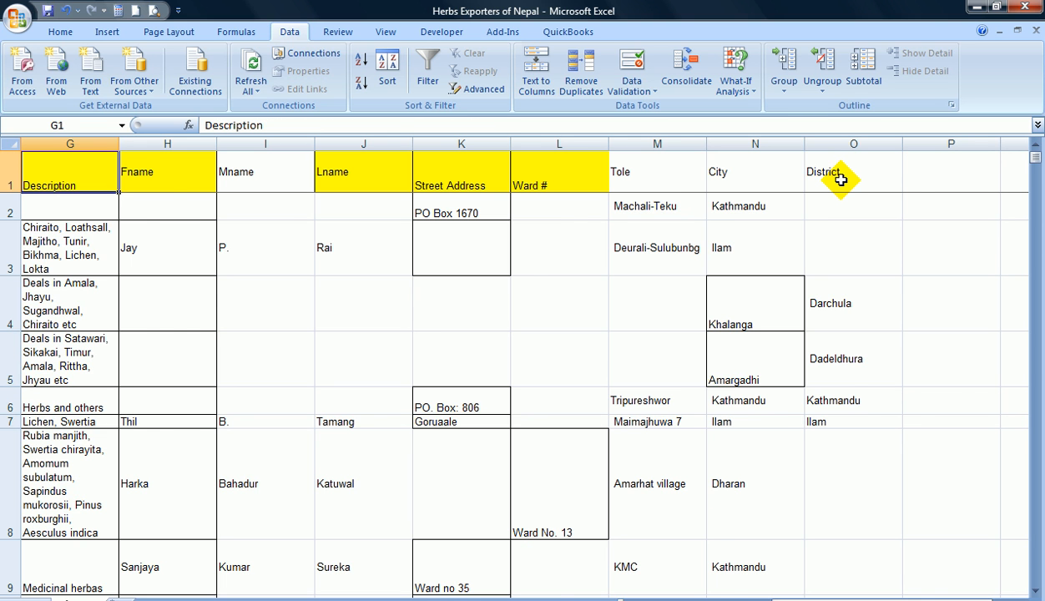
key("Left")
key("Left")
key("Left")
key("Left")
key("Right")
key("Left")
key("Down")
key("Right")
key("Right")
key("Right")
key("Left")
key("Left")
key("Left")
key("Left")
key("Up")
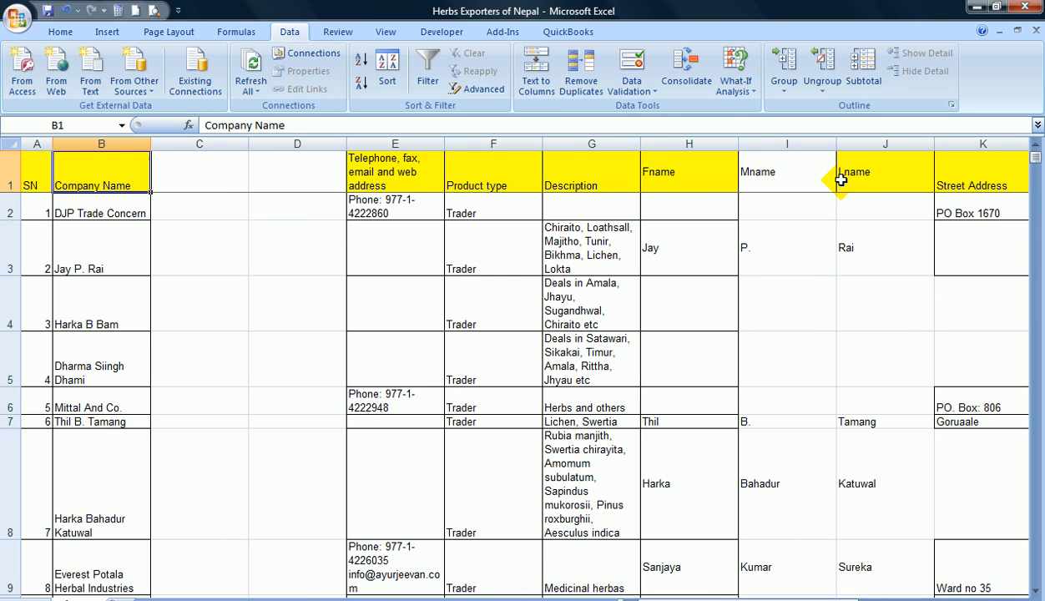
Delete the empty columns C and D between Company Name and the telephone, fax, email and web address column
left_click_drag(201, 143, 277, 146)
right_click(277, 146)
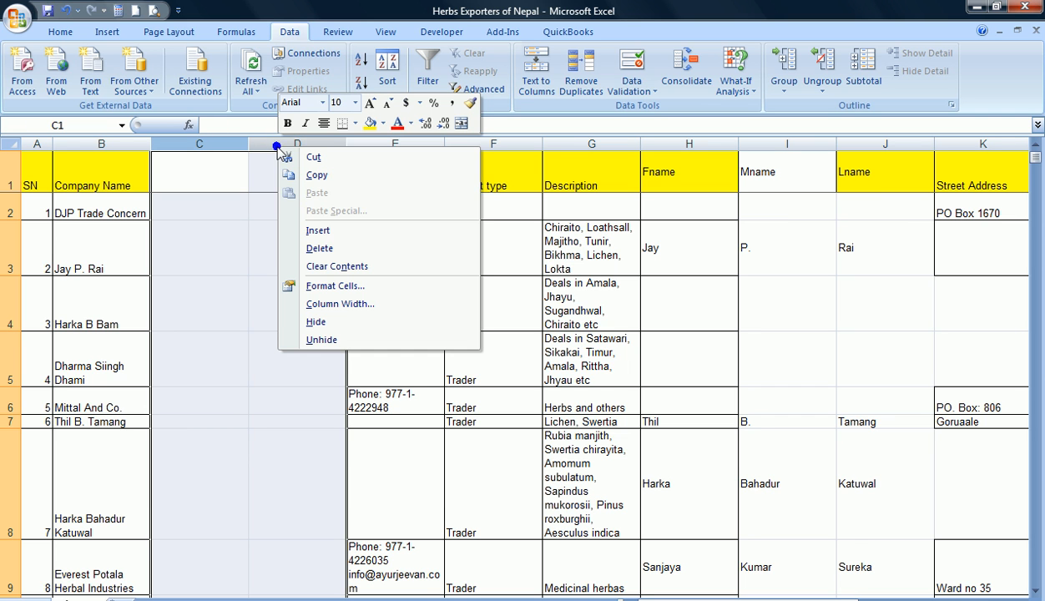
left_click(350, 245)
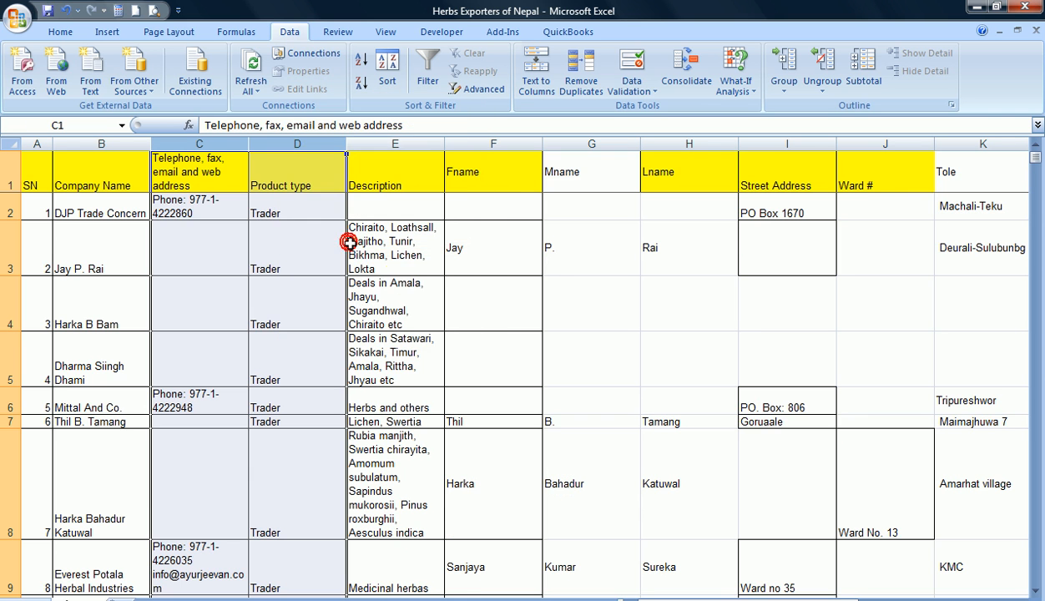
left_click(392, 280)
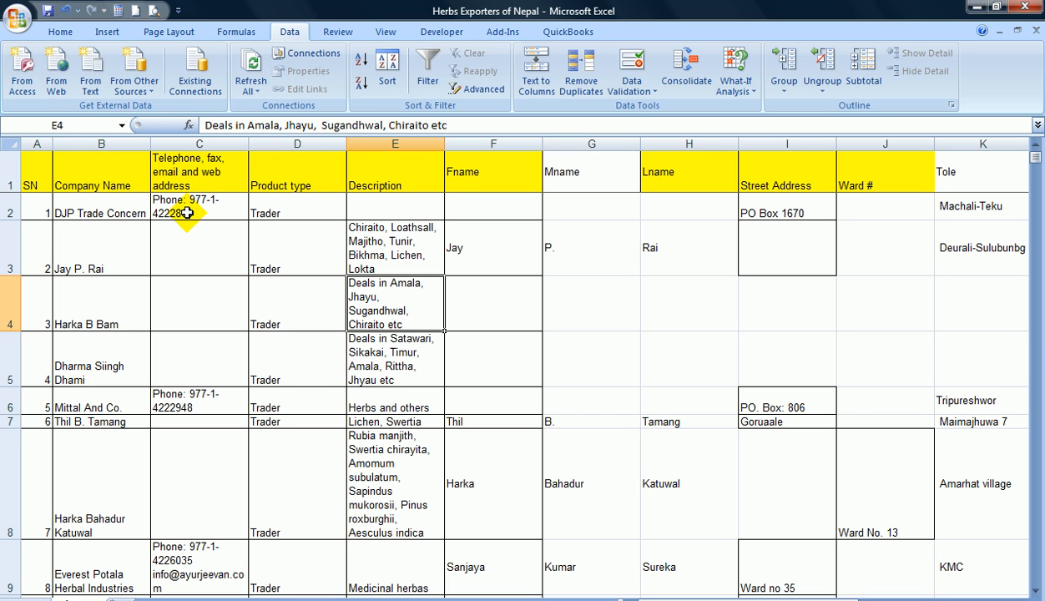
Copy the whole "Telephone, fax, email and web address" column C to column O, beyond District
left_click(199, 144)
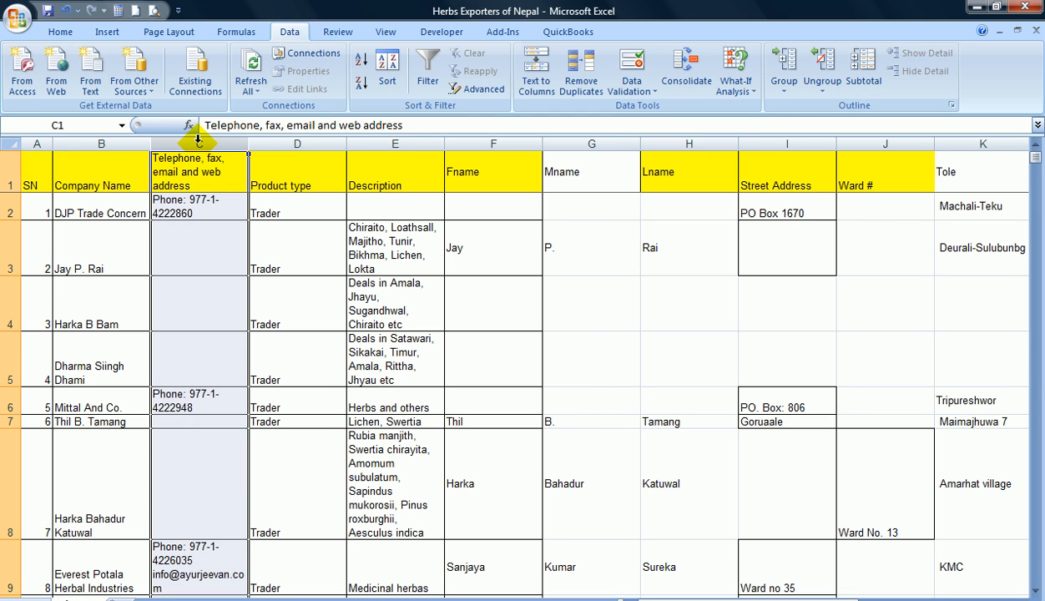
key("ctrl+c")
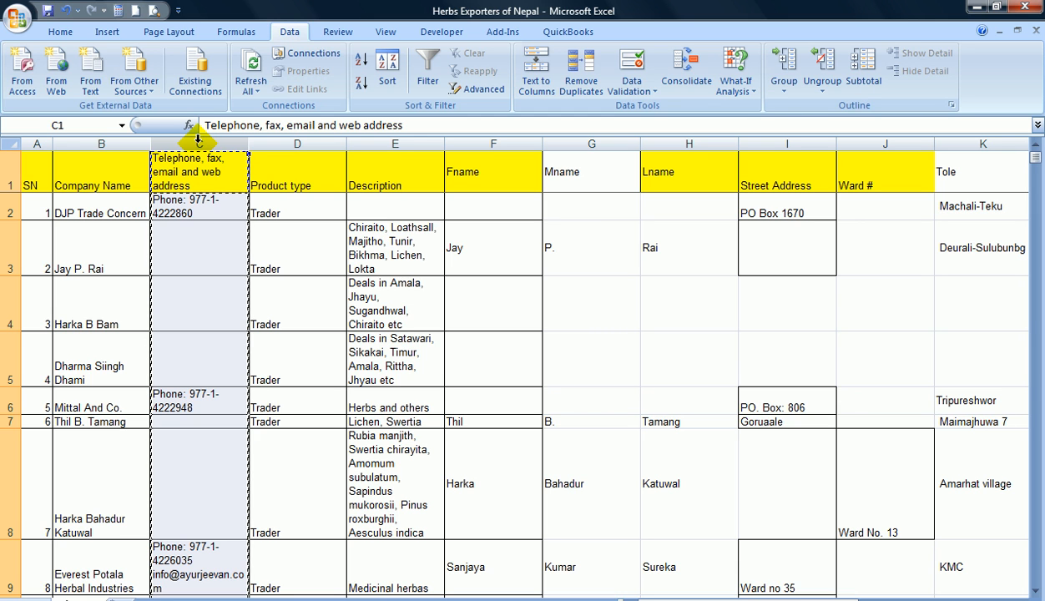
key("Right")
key("Right")
key("Right")
key("Right")
key("Right")
key("Right")
key("Right")
key("Right")
key("Right")
key("Right")
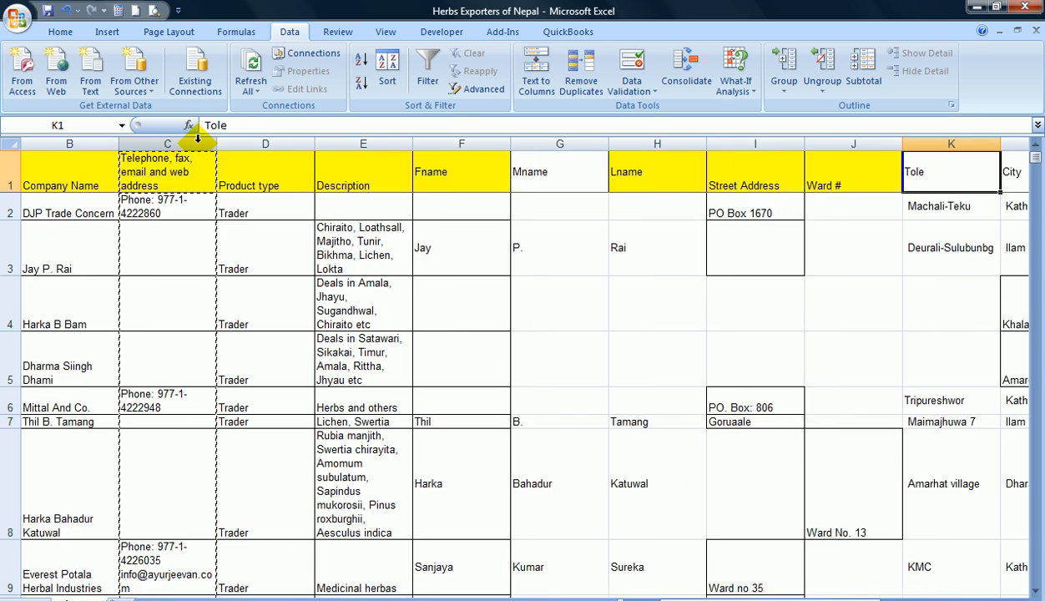
key("Right")
key("Right")
key("Right")
key("Left")
key("Right")
key("Left")
key("Left")
key("Right")
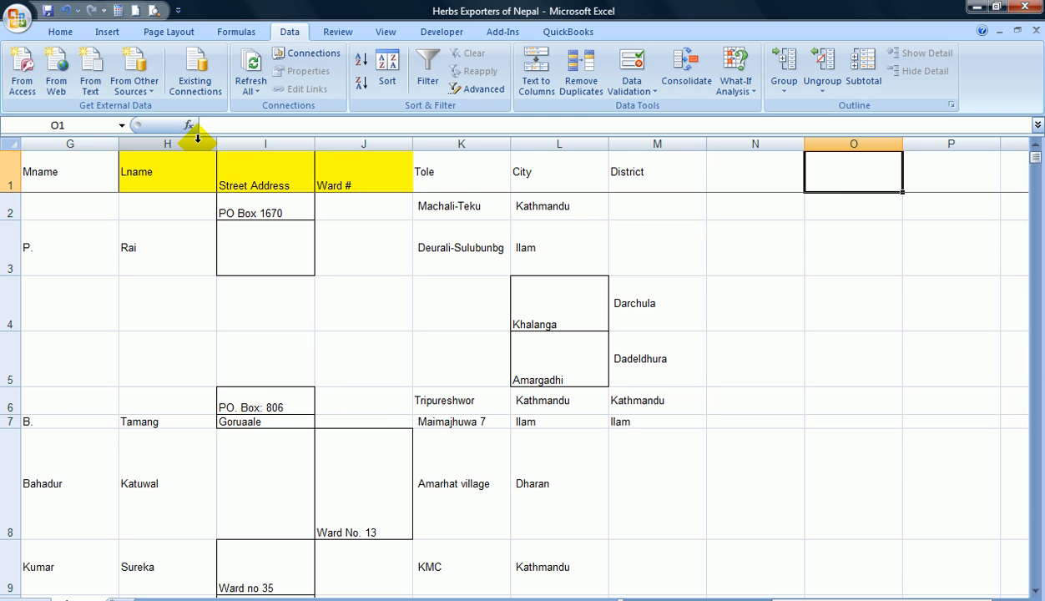
key("ctrl+v")
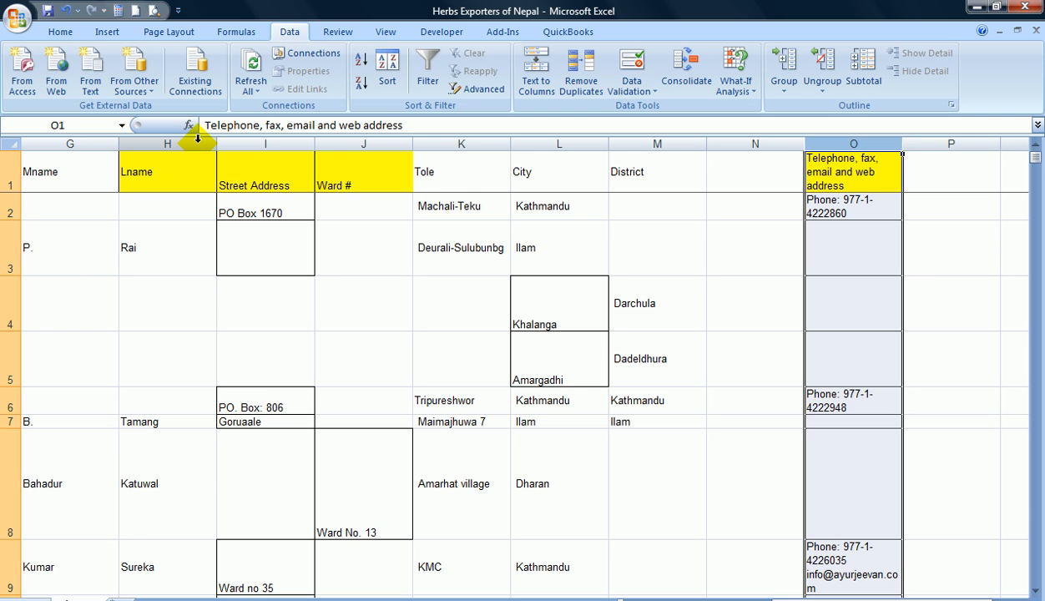
Check columns P to S beside the copied contact column O for existing content
key("Right")
key("Right")
key("Right")
key("Right")
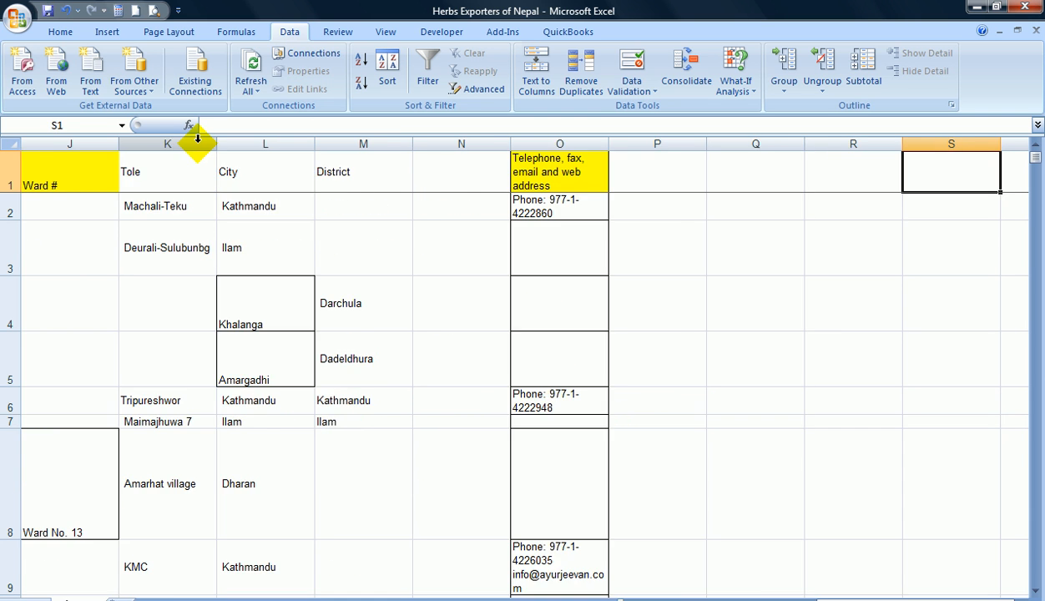
key("Left")
key("Left")
key("Left")
key("Left")
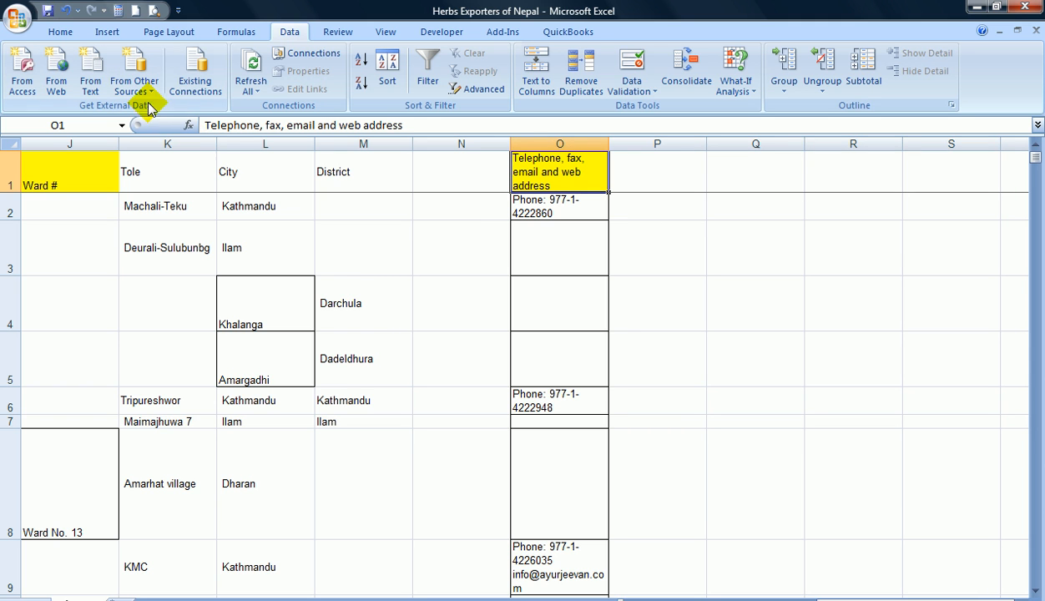
Start Text to Columns on the copied contact column O, treating its data as delimited
left_click(551, 144)
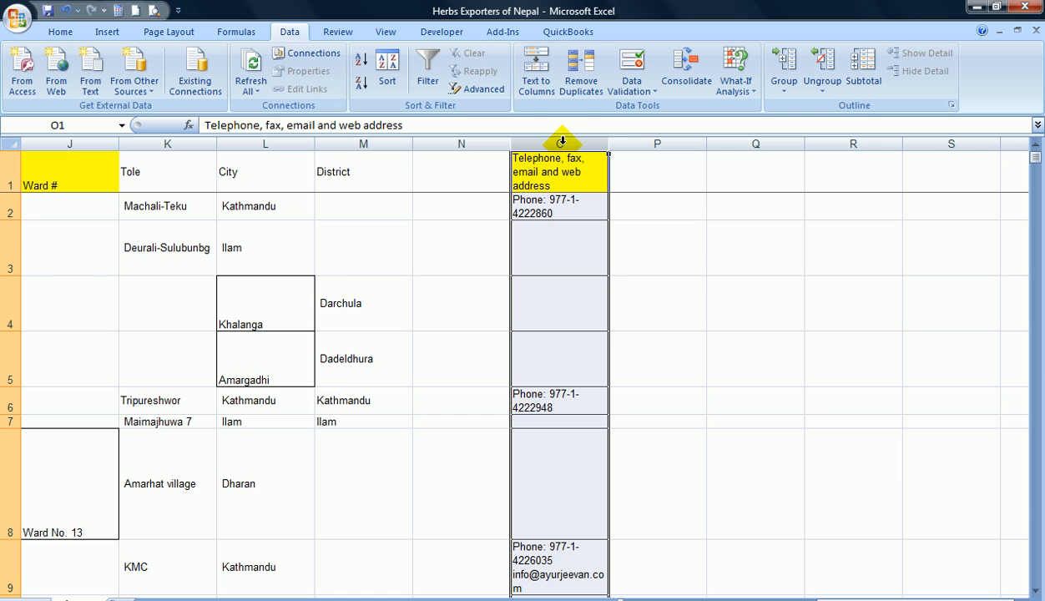
left_click(538, 73)
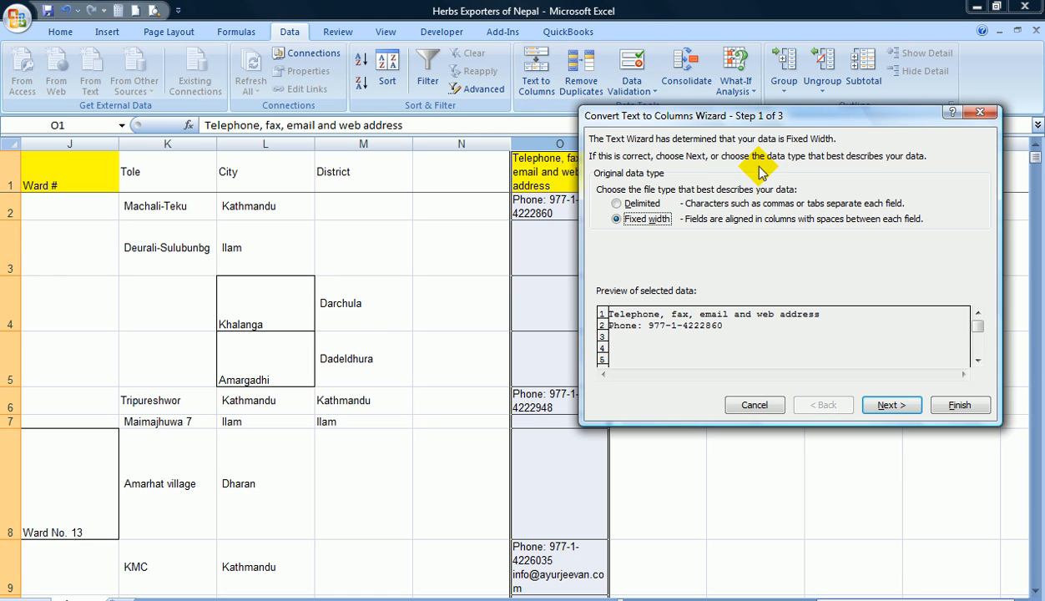
left_click_drag(777, 117, 841, 177)
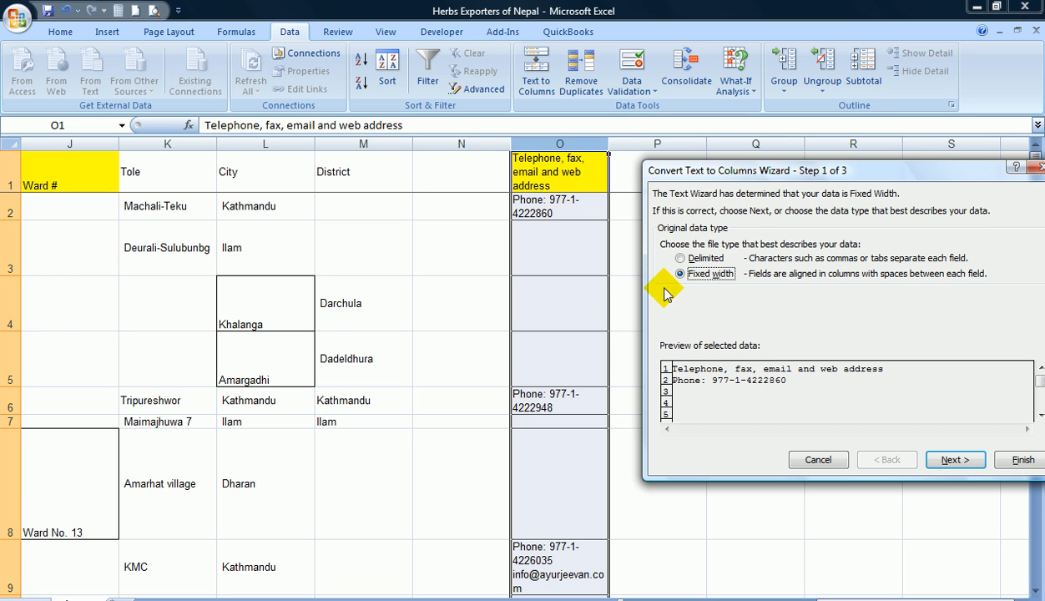
left_click(681, 259)
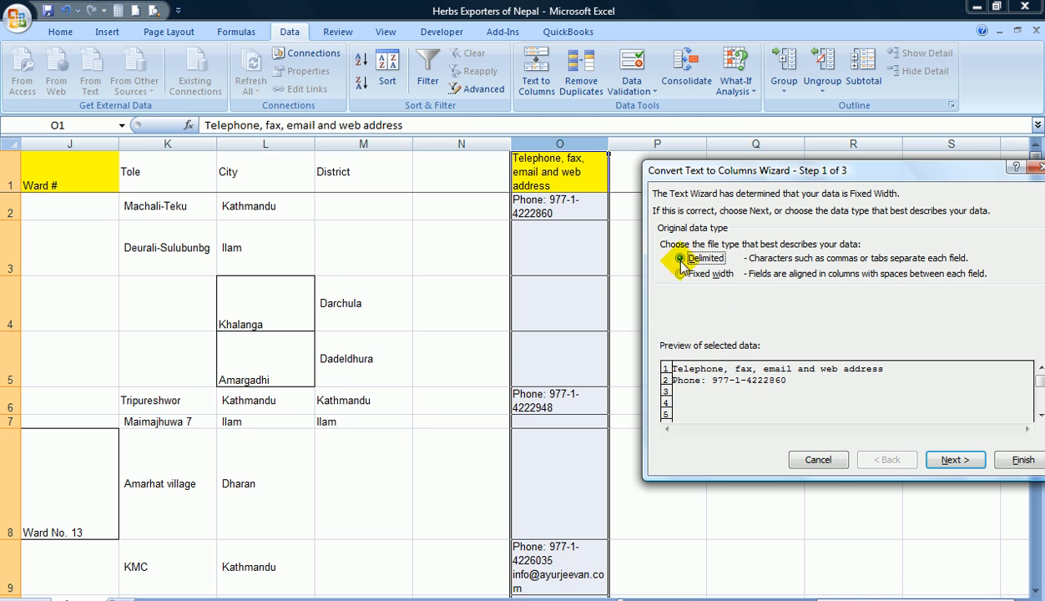
left_click(952, 463)
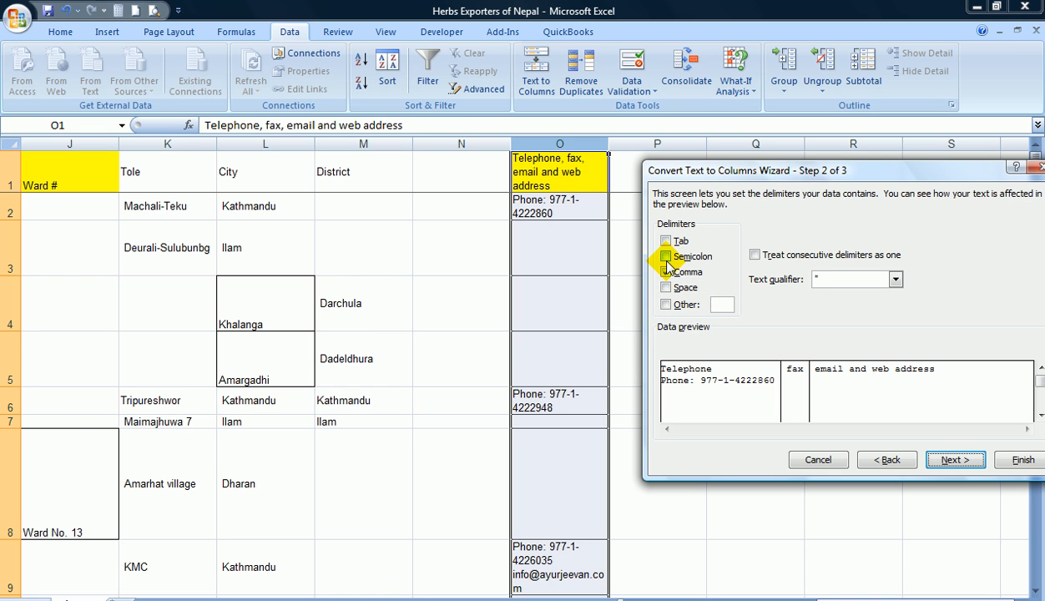
Split column O at spaces and the custom delimiter ":", with comma switched off, keeping General format and destination $O$1
left_click(666, 305)
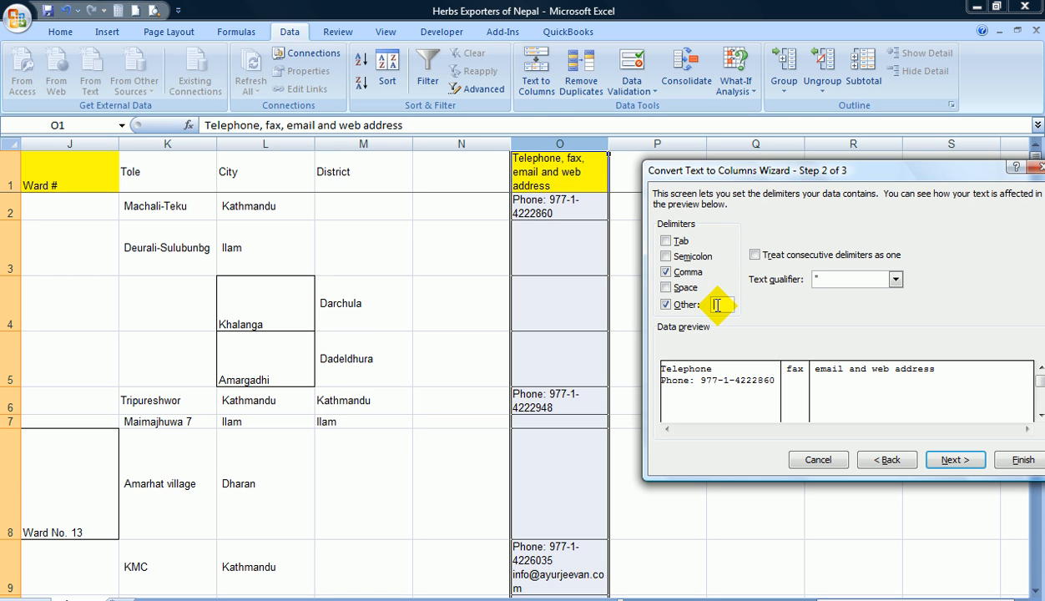
type(":")
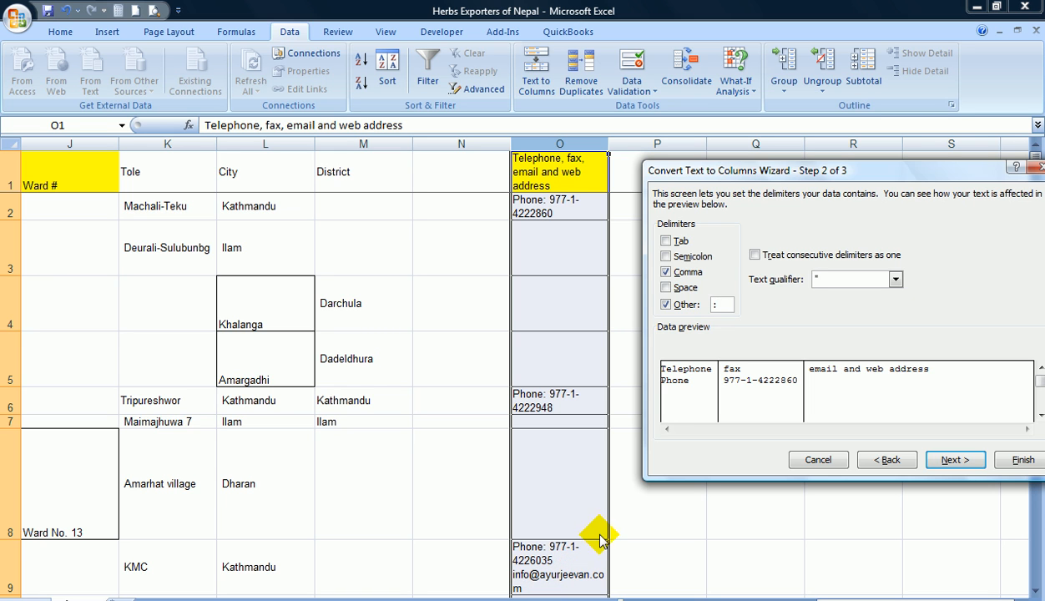
left_click(666, 288)
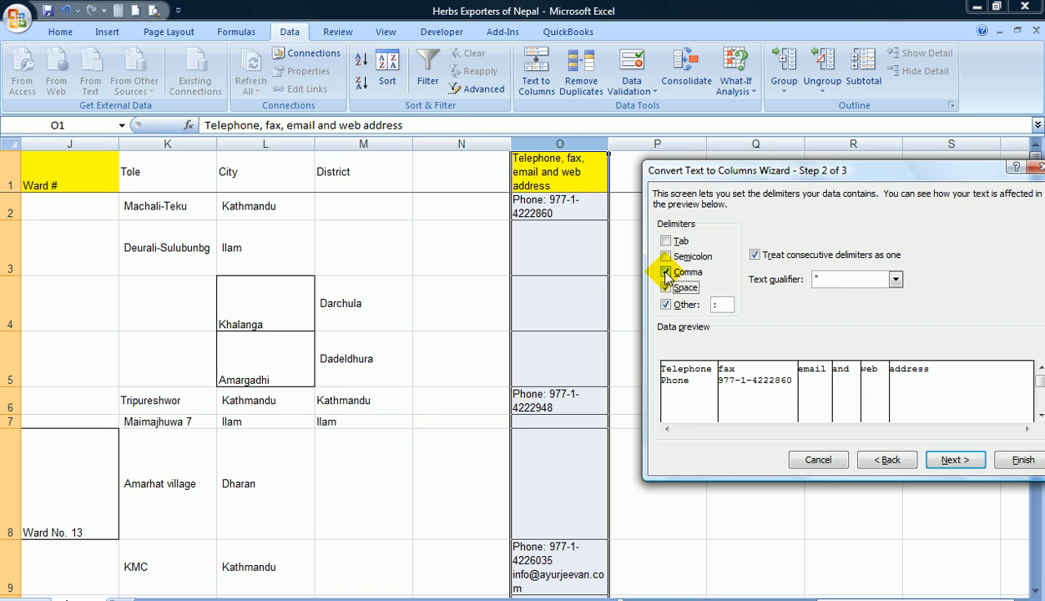
left_click(666, 273)
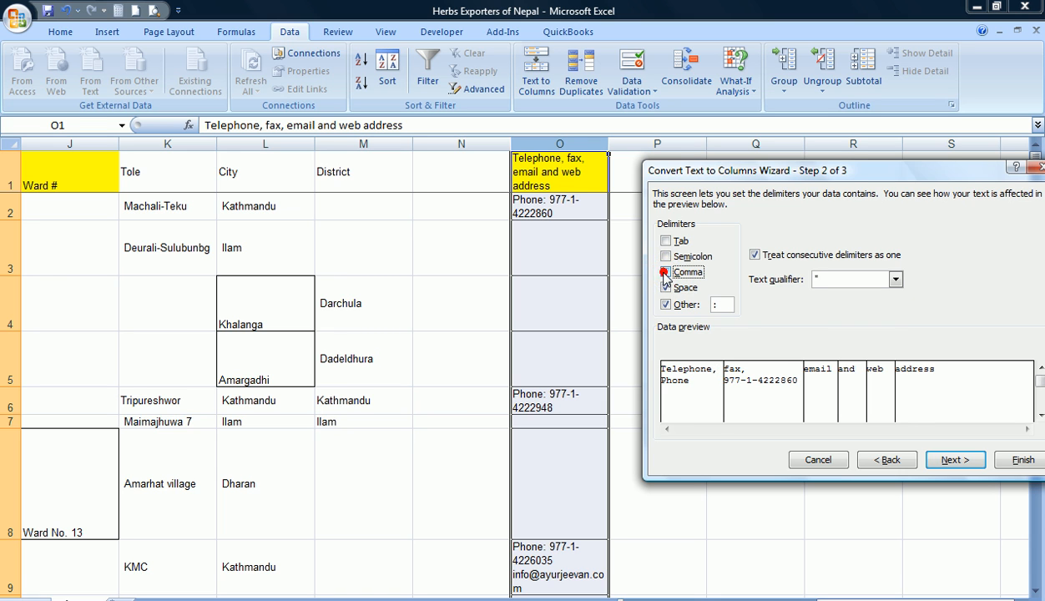
left_click(665, 274)
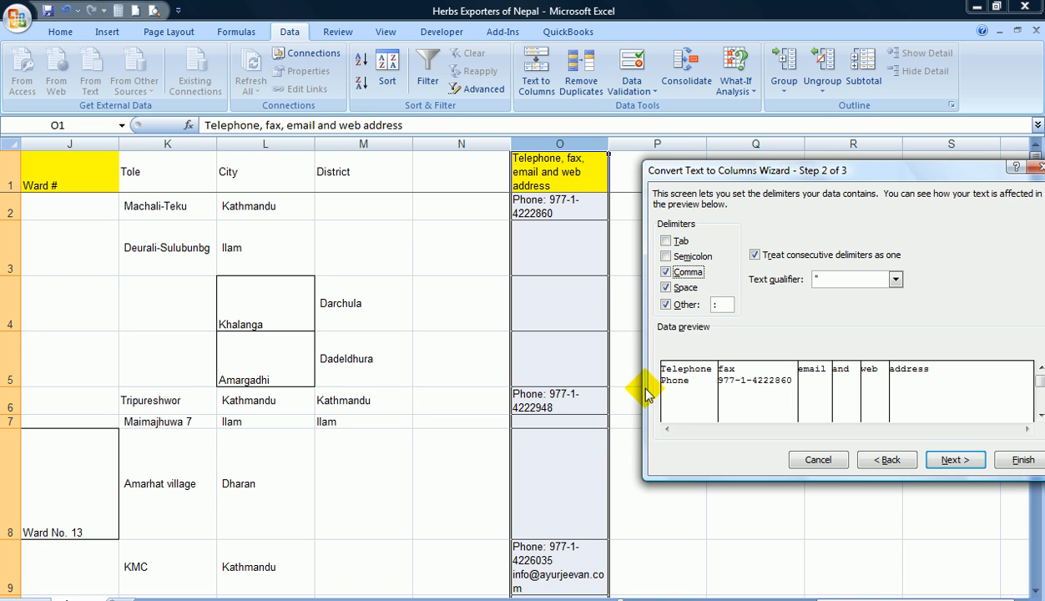
left_click(667, 273)
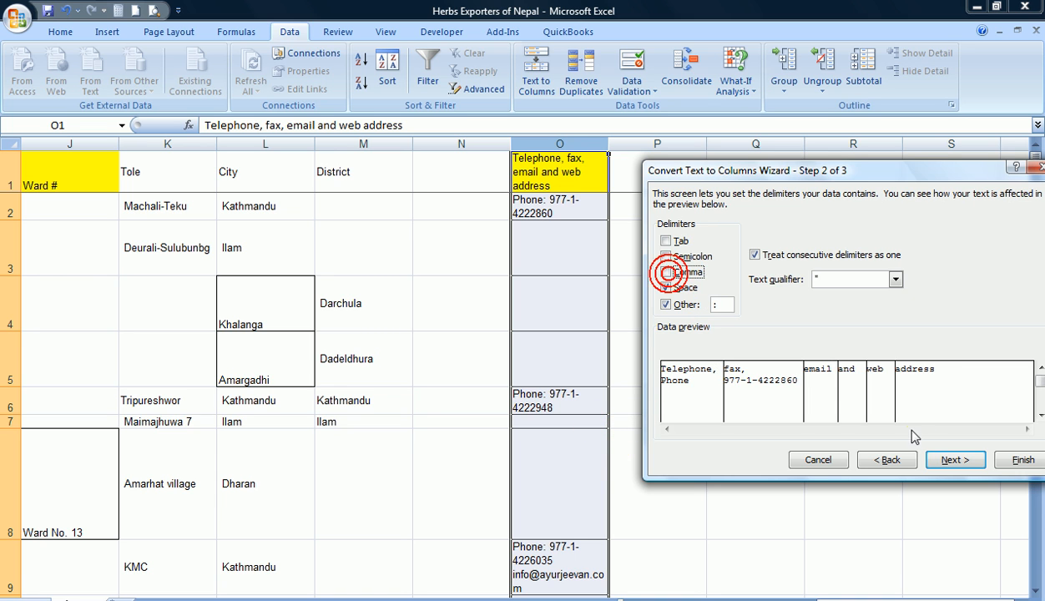
left_click(953, 464)
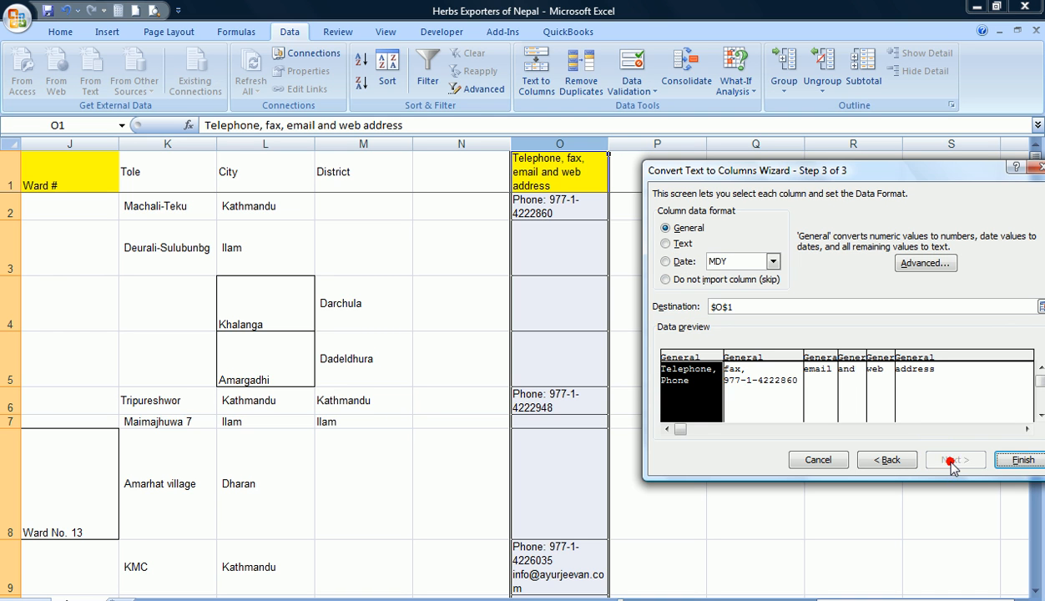
left_click(1019, 460)
Review the split contact columns O to R down through row 29 and back up
left_click(797, 339)
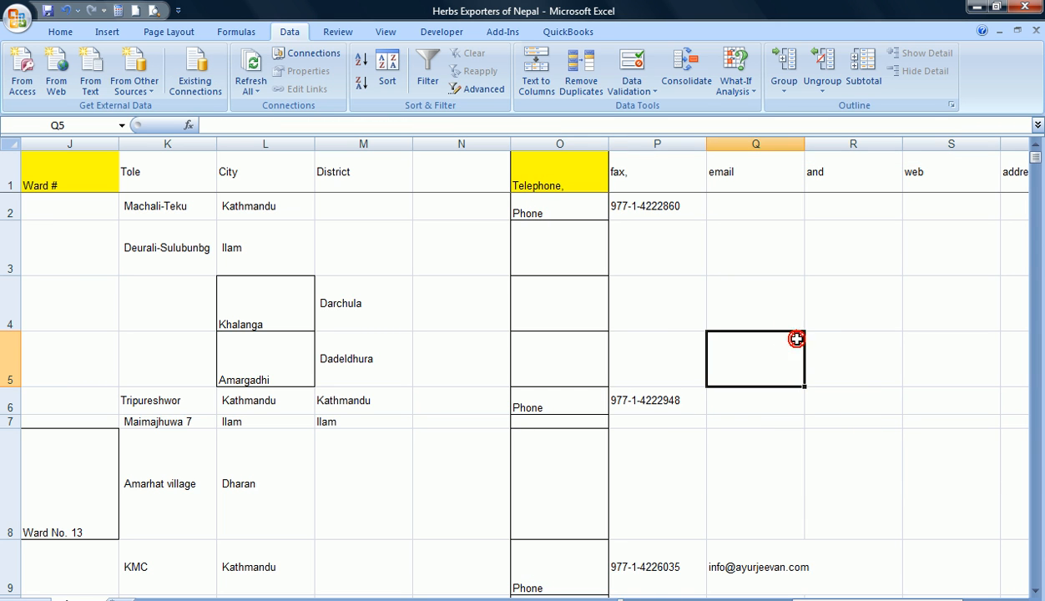
key("Right")
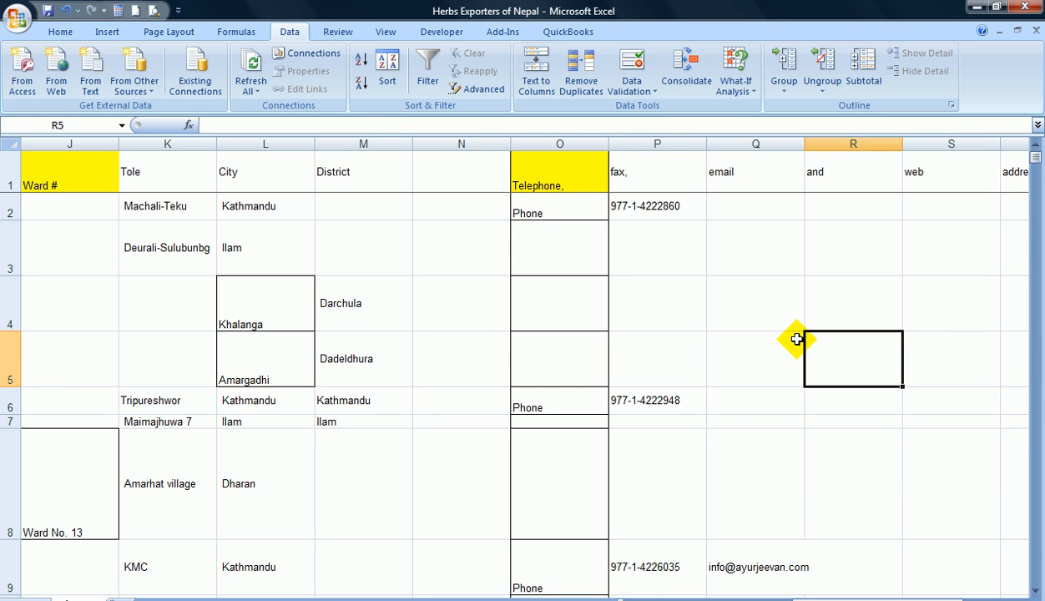
key("Left")
key("Down")
key("Down")
key("Down")
key("Down")
key("Down")
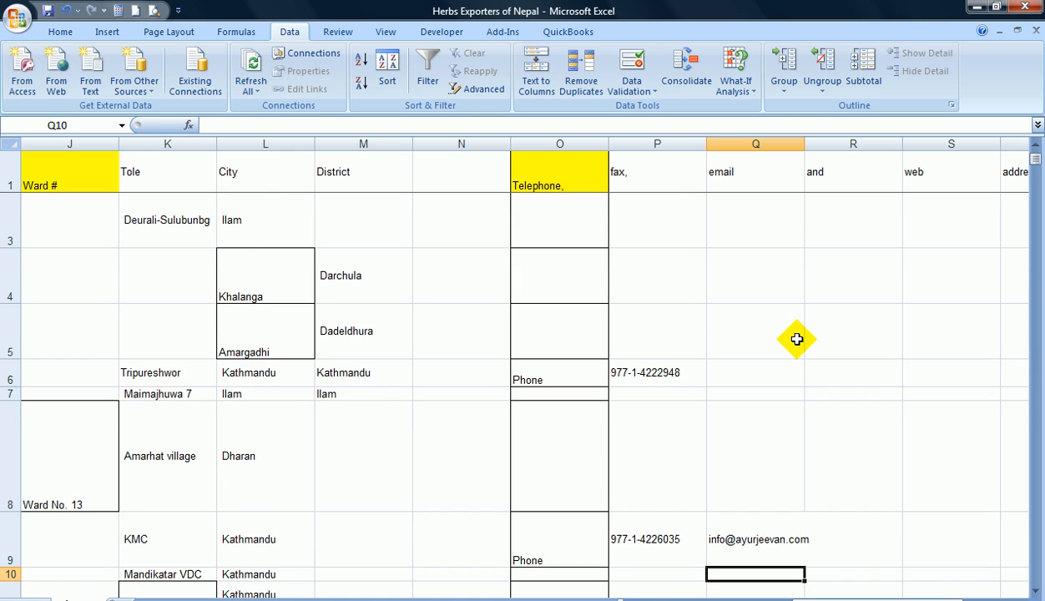
key("Down")
key("Up")
key("Up")
key("Up")
key("Up")
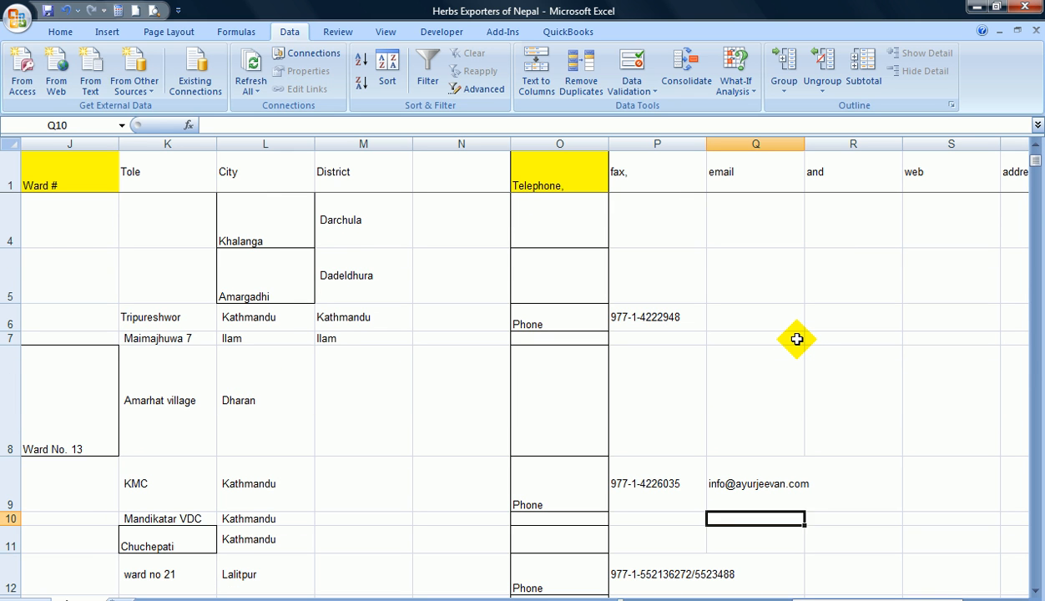
key("Left")
key("Left")
key("Down")
key("Down")
key("Down")
key("Down")
key("Down")
key("Down")
key("Down")
key("Down")
key("Down")
key("Down")
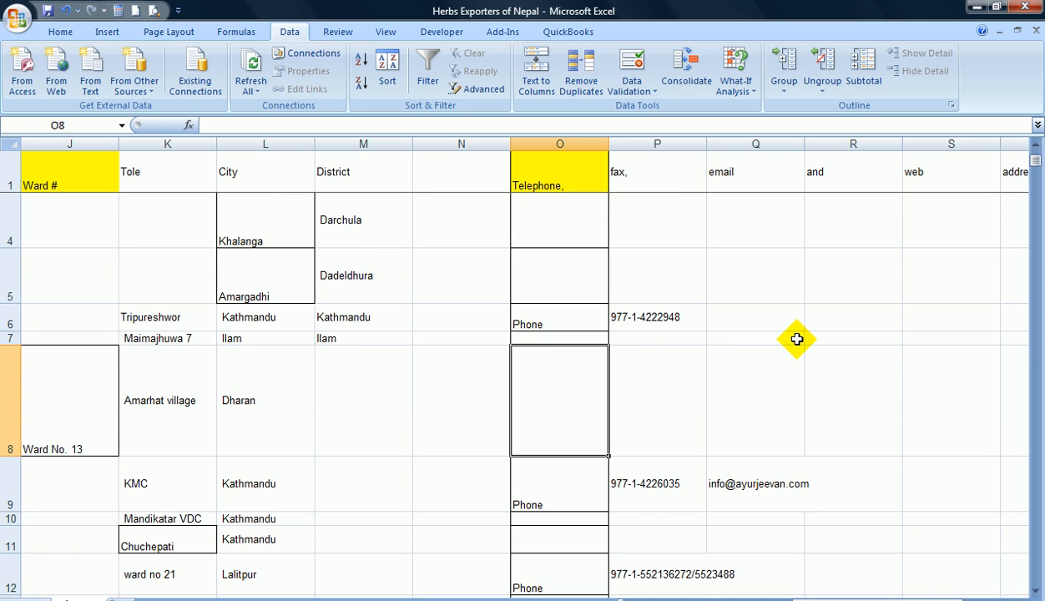
key("Down")
key("Down")
key("Down")
key("Down")
key("Down")
key("Down")
key("Down")
key("Down")
key("Down")
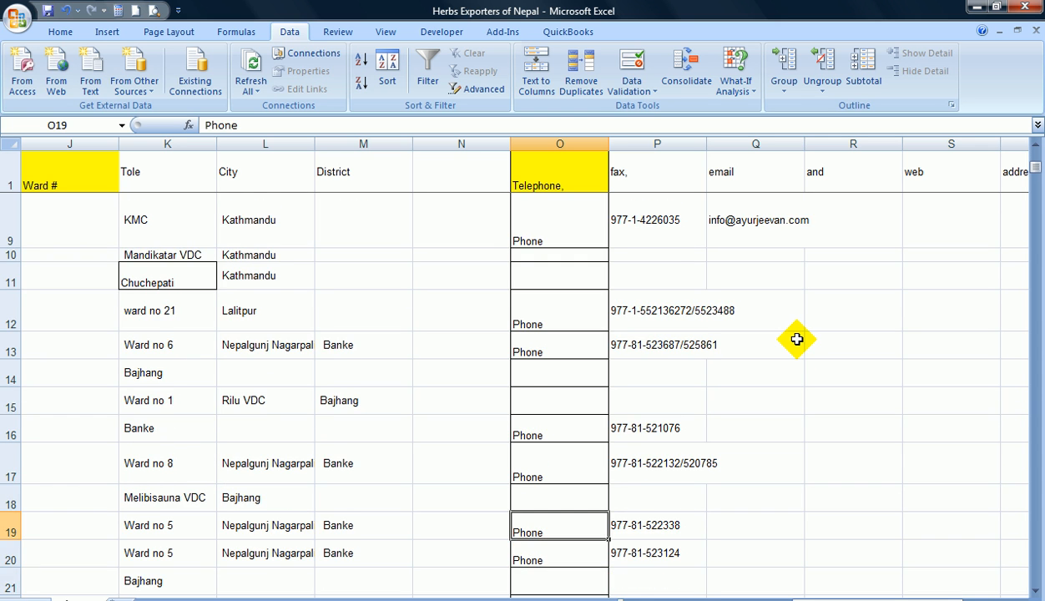
key("Down")
key("Down")
key("Down")
key("Down")
key("Down")
key("Down")
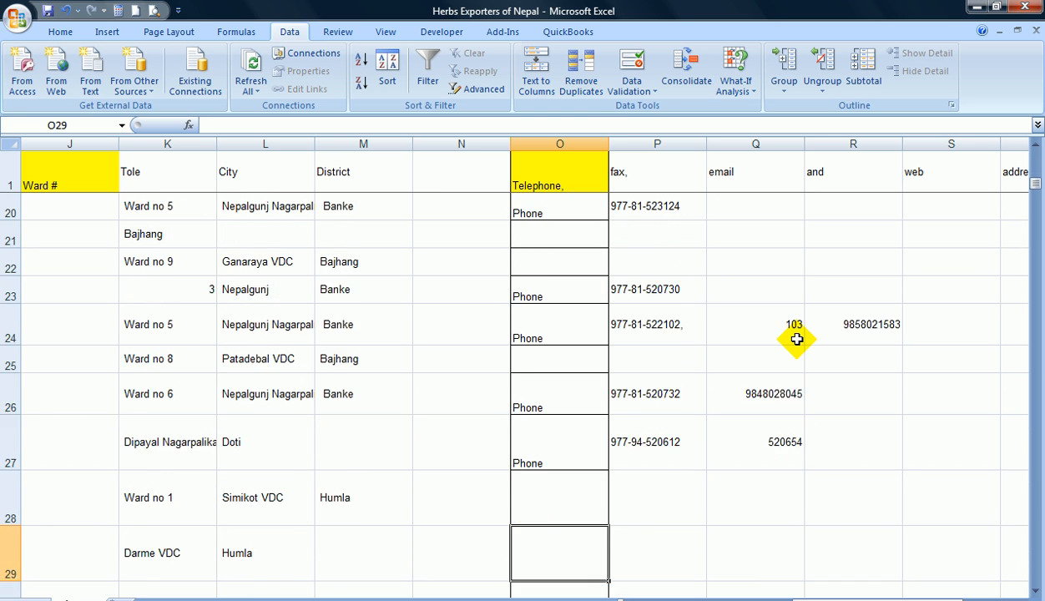
key("Up")
key("Up")
key("Up")
key("Up")
key("Up")
key("Up")
key("Up")
key("Up")
key("Up")
key("Up")
key("Up")
key("Up")
key("Up")
key("Up")
key("Up")
key("Up")
key("Up")
key("Up")
key("Up")
key("Up")
key("Up")
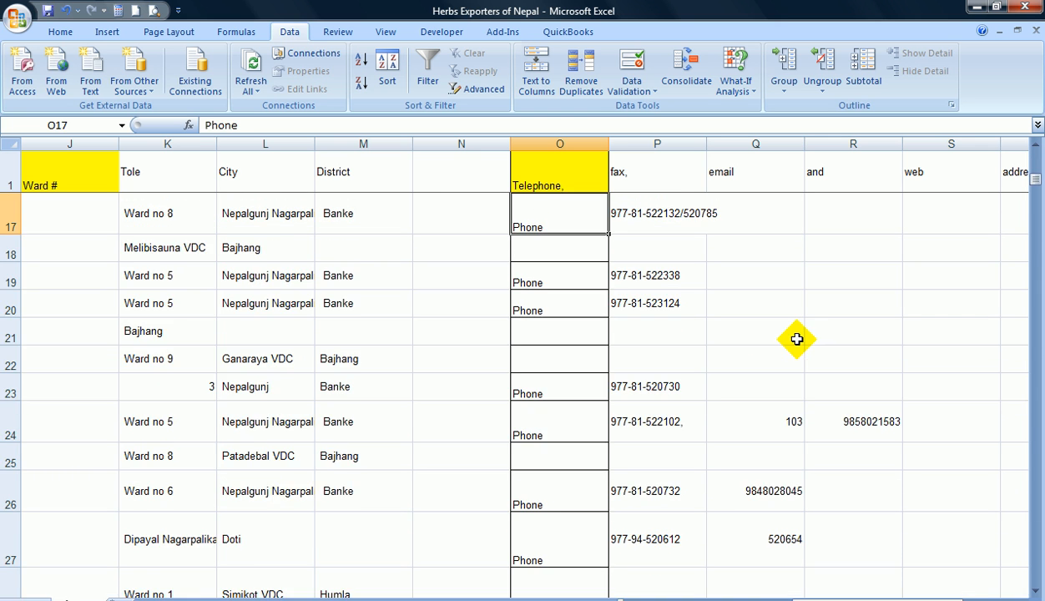
Replace the heading in cell P1 with "Phone"
key("Right")
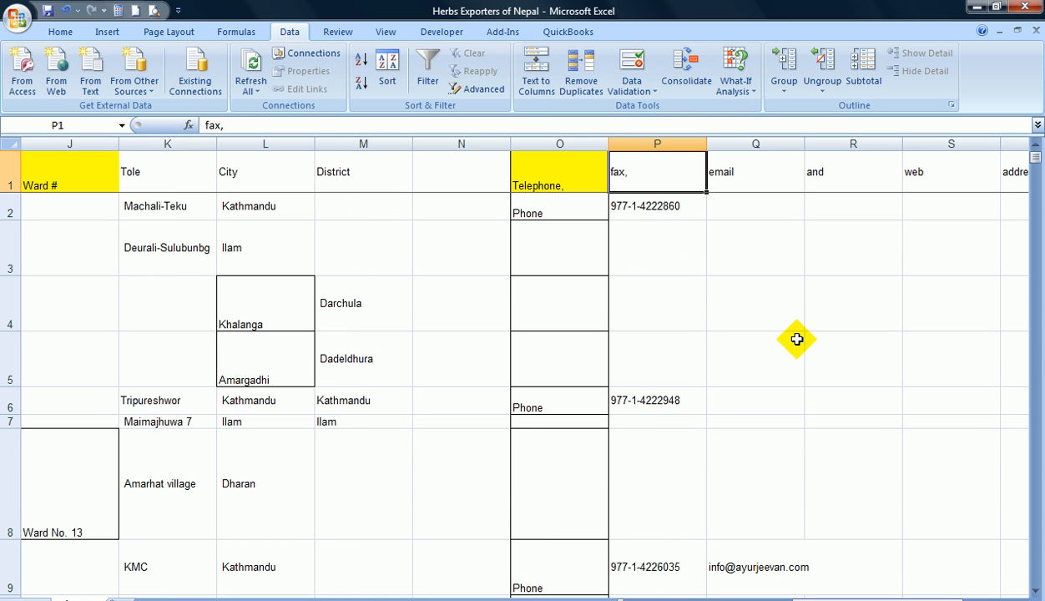
type("Phone")
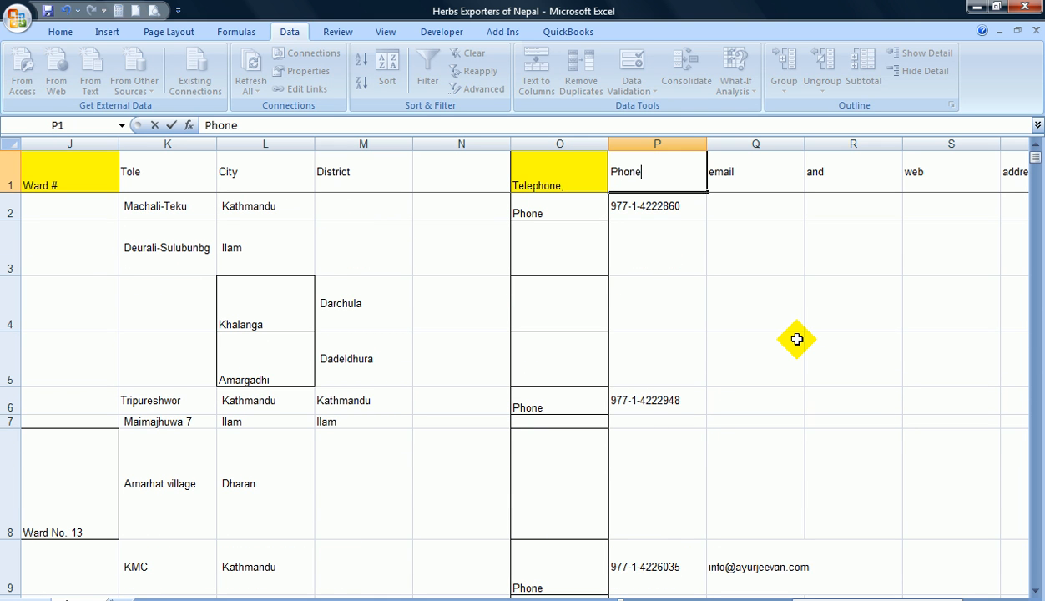
key("Left")
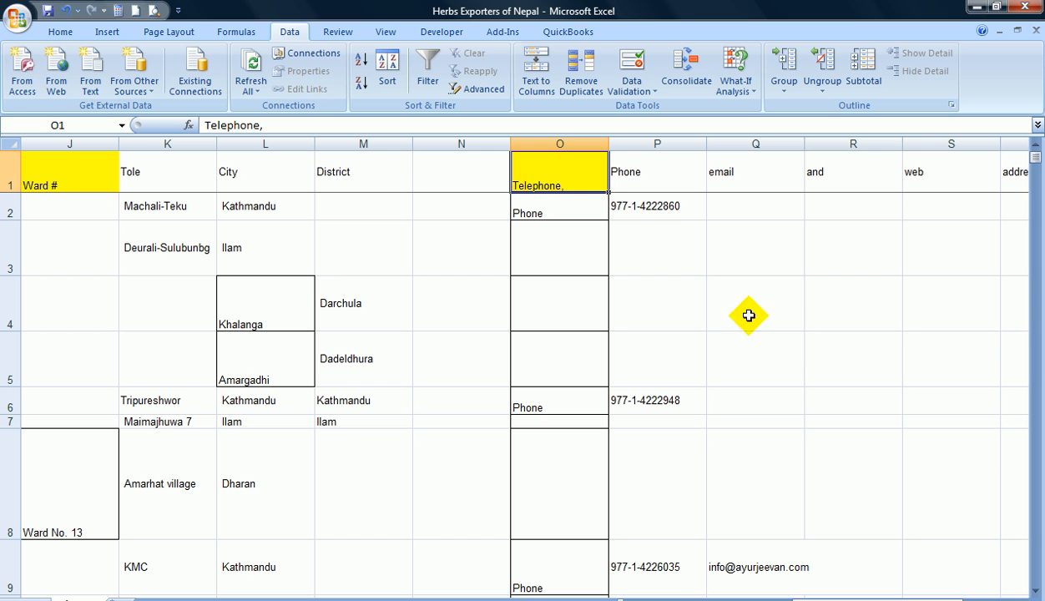
Check column O down to about row 103 for entries other than the repeated Phone label
key("Down")
key("Down")
key("Down")
key("Down")
key("Down")
key("Down")
key("Down")
key("Down")
key("Down")
key("Down")
key("Down")
key("Down")
key("Down")
key("Down")
key("Down")
key("Down")
key("Down")
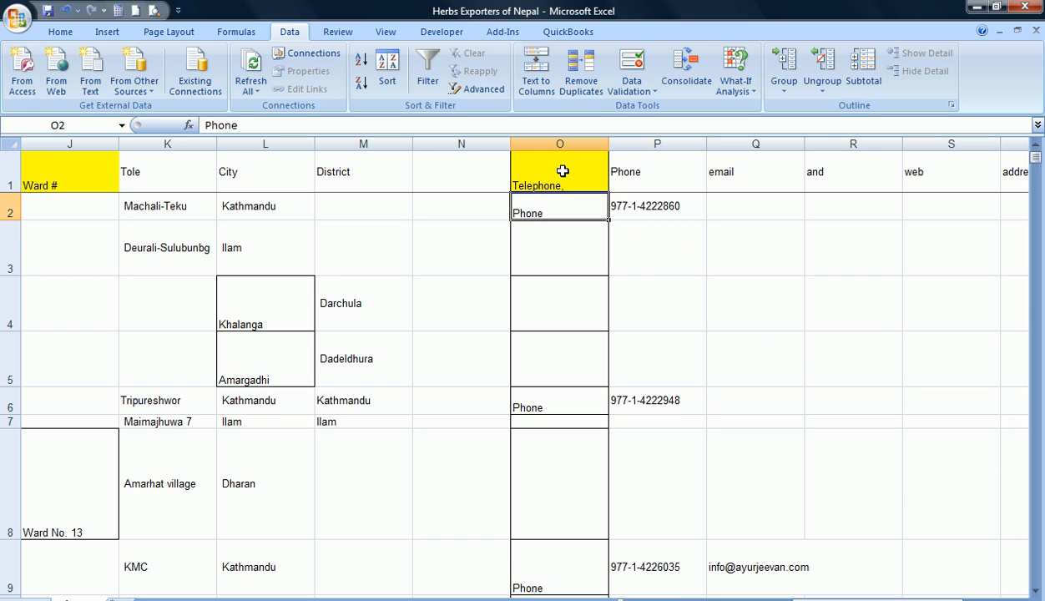
key("Down")
key("Down")
key("Down")
key("Down")
key("Down")
key("Down")
key("Down")
key("Down")
key("Down")
key("Down")
key("Down")
key("Down")
key("Down")
key("Down")
key("Down")
key("Down")
key("Down")
key("Down")
key("Down")
key("Down")
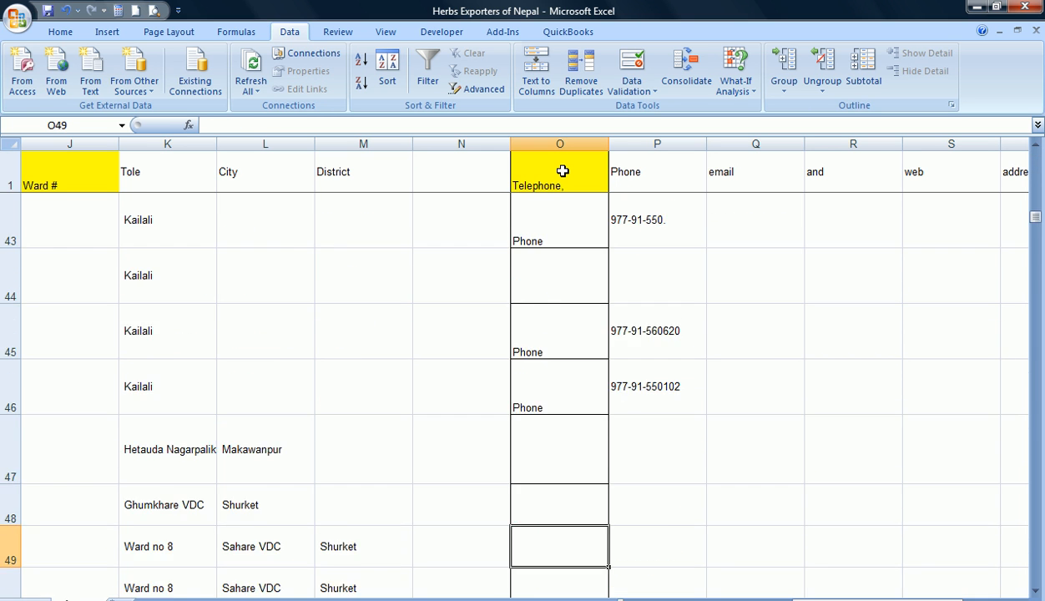
key("Down")
key("Down")
key("Down")
key("Down")
key("Down")
key("Down")
key("Down")
key("Down")
key("Down")
key("Down")
key("Down")
key("Down")
key("Down")
key("Down")
key("Down")
key("Down")
key("Down")
key("Down")
key("Down")
key("Down")
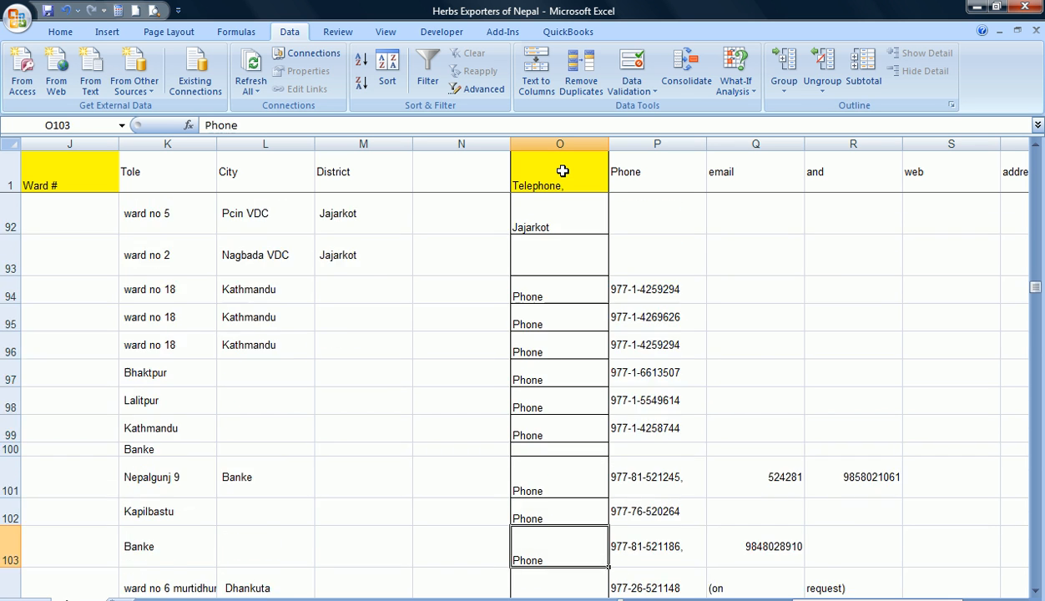
key("Up")
key("Up")
key("Up")
key("Up")
key("Up")
key("Up")
key("Up")
key("Up")
key("Up")
key("Up")
key("Up")
key("Up")
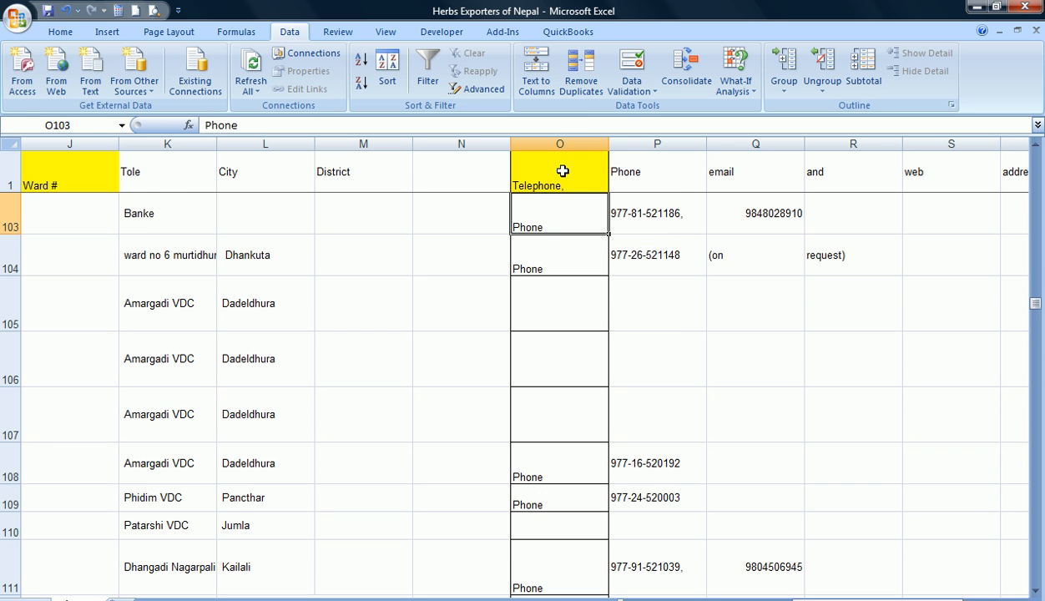
Delete column O, headed "Telephone,", which holds the repeated Phone labels
left_click(559, 144)
right_click(560, 152)
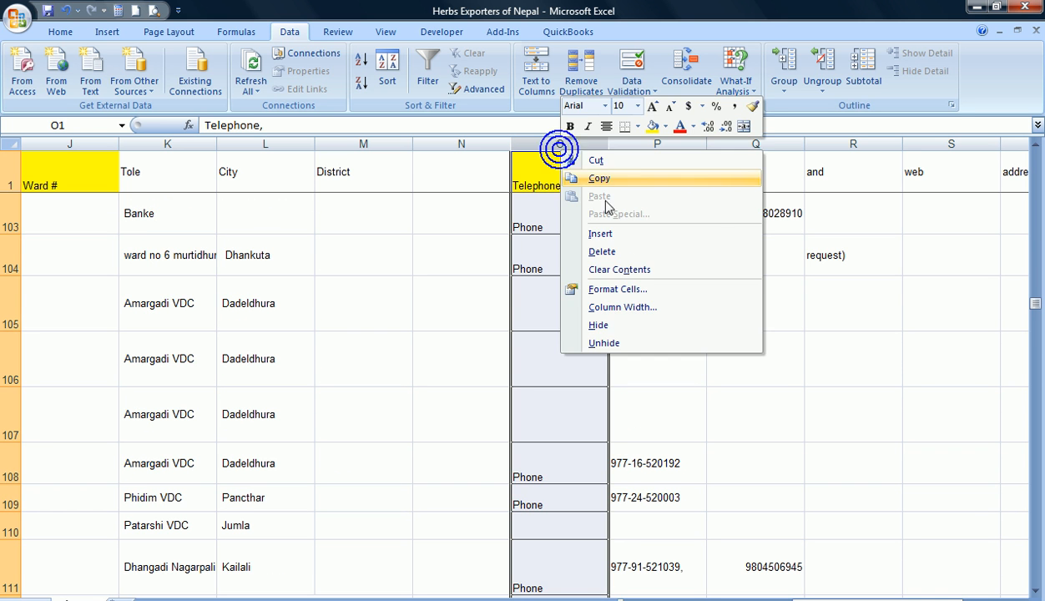
left_click(624, 249)
left_click(658, 282)
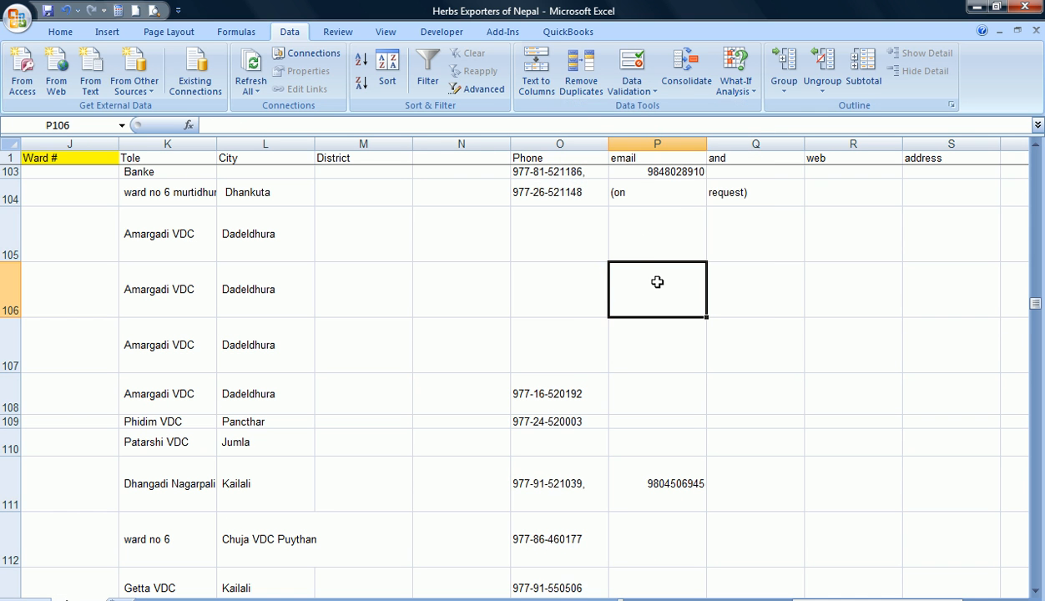
Review the Phone and email columns from row 106 back up to the first rows for misplaced entries
key("Up")
key("Up")
key("Up")
key("Up")
key("Up")
key("Up")
key("Up")
key("Up")
key("Up")
key("Up")
key("Up")
key("Up")
key("Up")
key("Up")
key("Up")
key("Up")
key("Up")
key("Up")
key("Up")
key("Up")
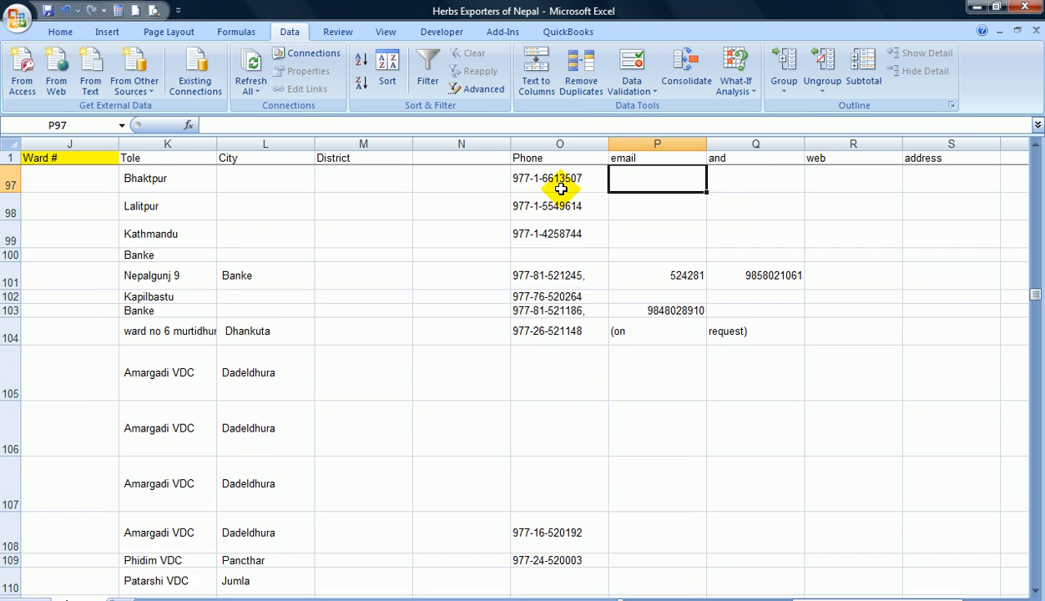
key("Up")
key("Up")
key("Up")
key("Up")
key("Up")
key("Up")
key("Up")
key("Up")
key("Up")
key("Up")
key("Up")
key("Up")
key("Up")
key("Up")
key("Up")
key("Up")
key("Up")
key("Up")
key("Up")
key("Up")
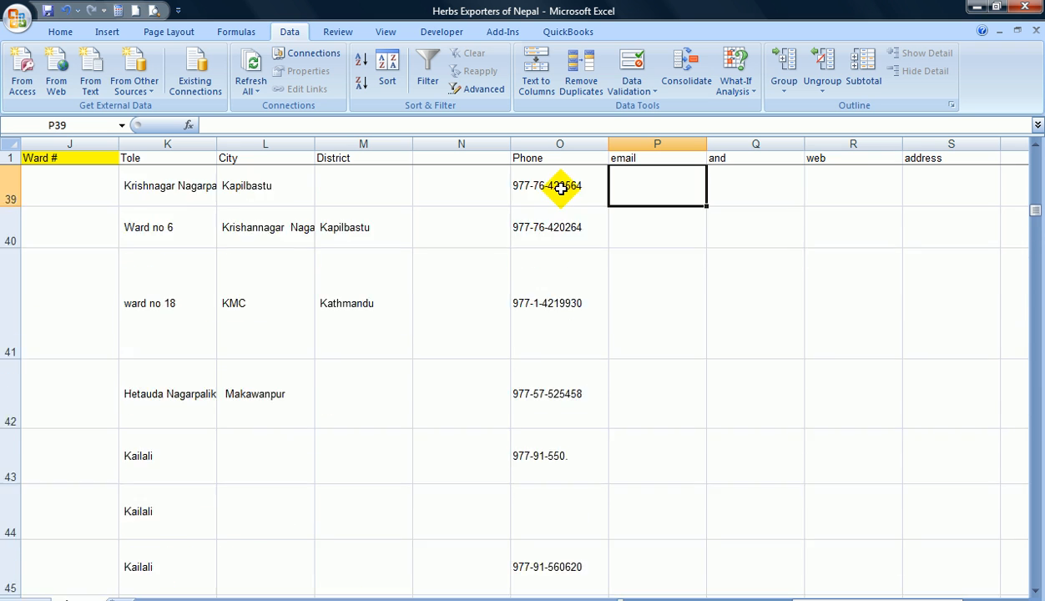
Examine columns O to Q from the upper rows down past row 61 for values that do not match their headings
key("Down")
key("Down")
key("Down")
key("Down")
key("Down")
key("Down")
key("Down")
key("Down")
key("Down")
key("Down")
key("Down")
key("Down")
key("Down")
key("Down")
key("Down")
key("Down")
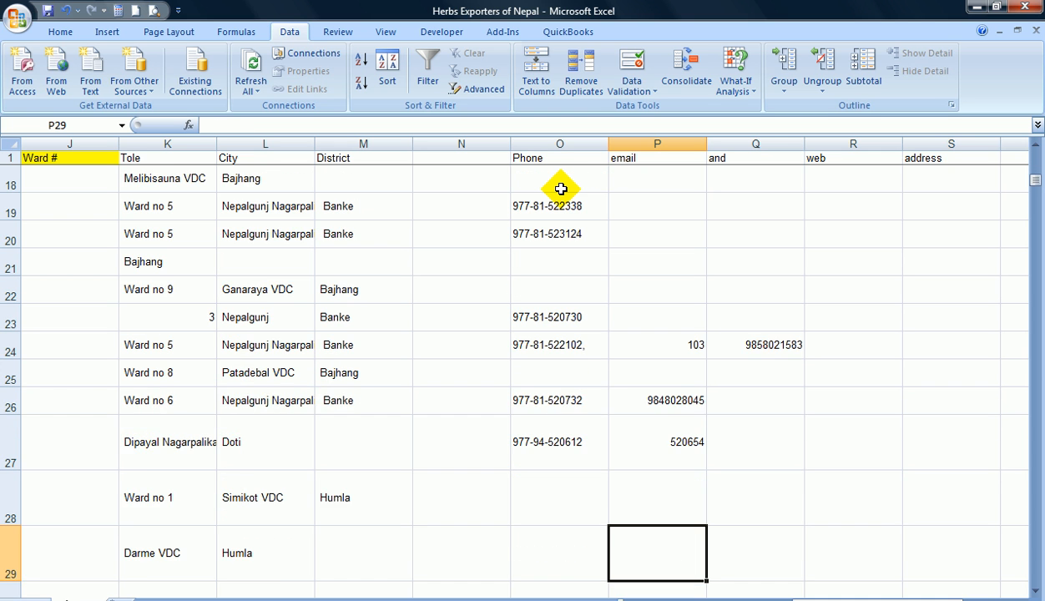
key("Down")
key("Down")
key("Down")
key("Down")
key("Down")
key("Down")
key("Down")
key("Down")
key("Down")
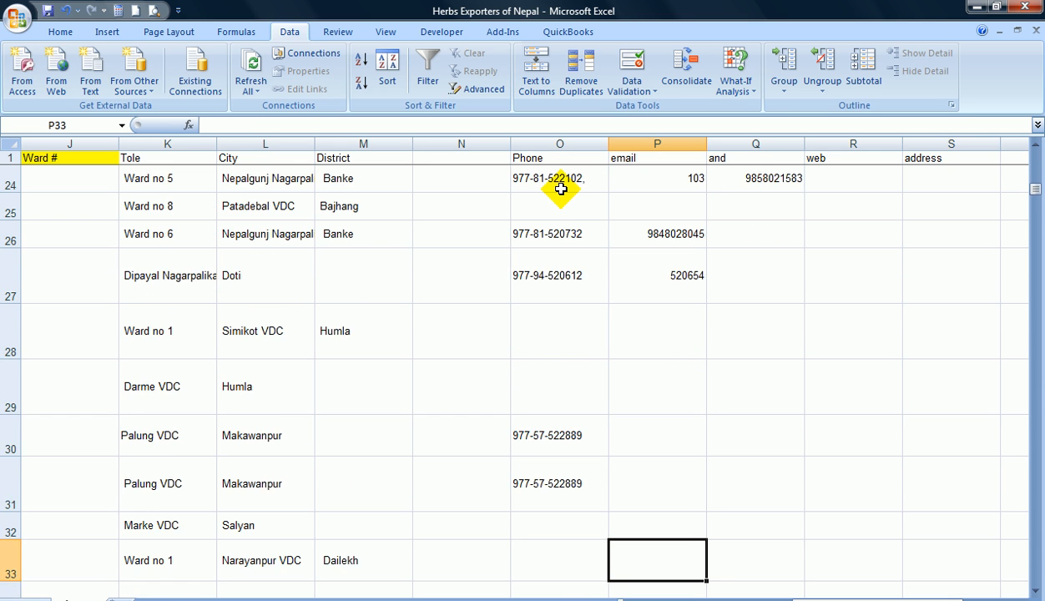
key("Down")
key("Down")
key("Down")
key("Down")
key("Down")
key("Down")
key("Down")
key("Down")
key("Down")
key("Down")
key("Down")
key("Down")
key("Down")
key("Down")
key("Down")
key("Down")
key("Down")
key("Down")
key("Down")
key("Down")
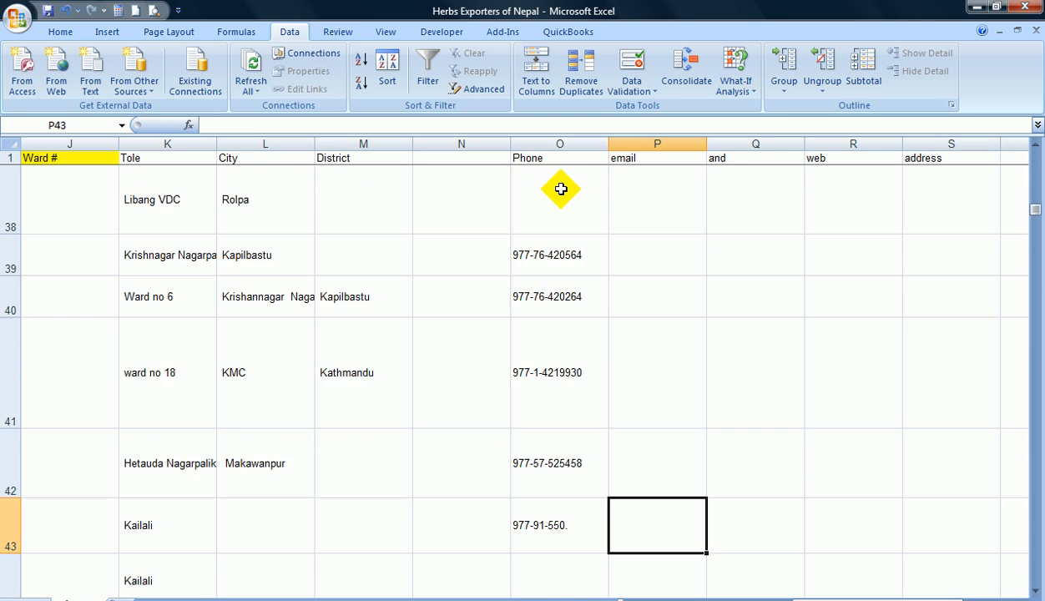
key("Down")
key("Down")
key("Down")
key("Down")
key("Down")
key("Down")
key("Down")
key("Down")
key("Down")
key("Down")
key("Down")
key("Down")
key("Up")
key("Up")
key("Up")
key("Up")
key("Up")
key("Up")
key("Up")
key("Up")
key("Up")
key("Up")
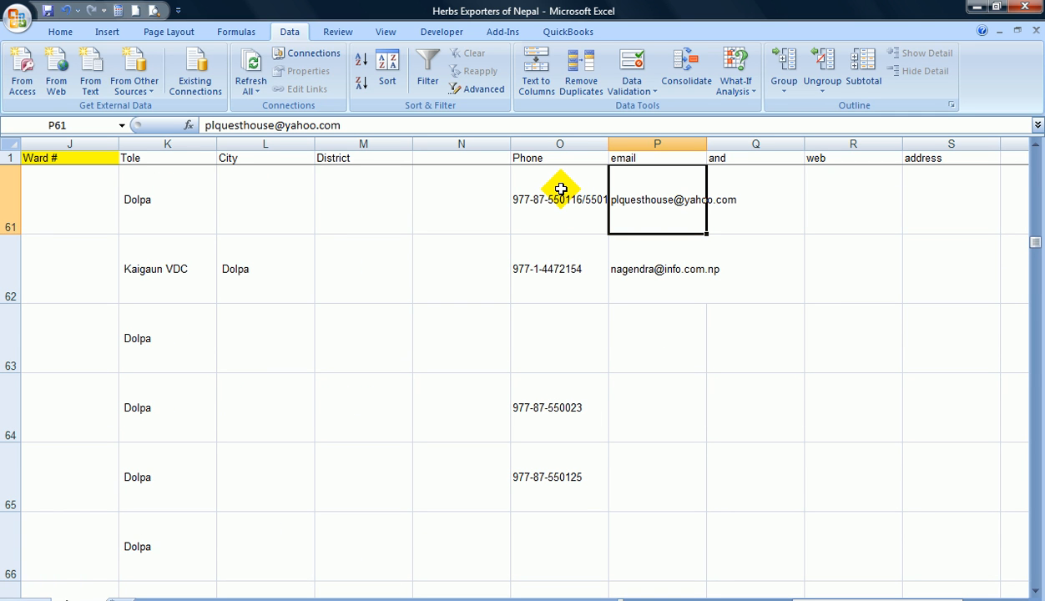
Check the entries in the email column and its neighbours from row 61 to about row 80 and back up
key("Down")
key("Down")
key("Down")
key("Down")
key("Down")
key("Down")
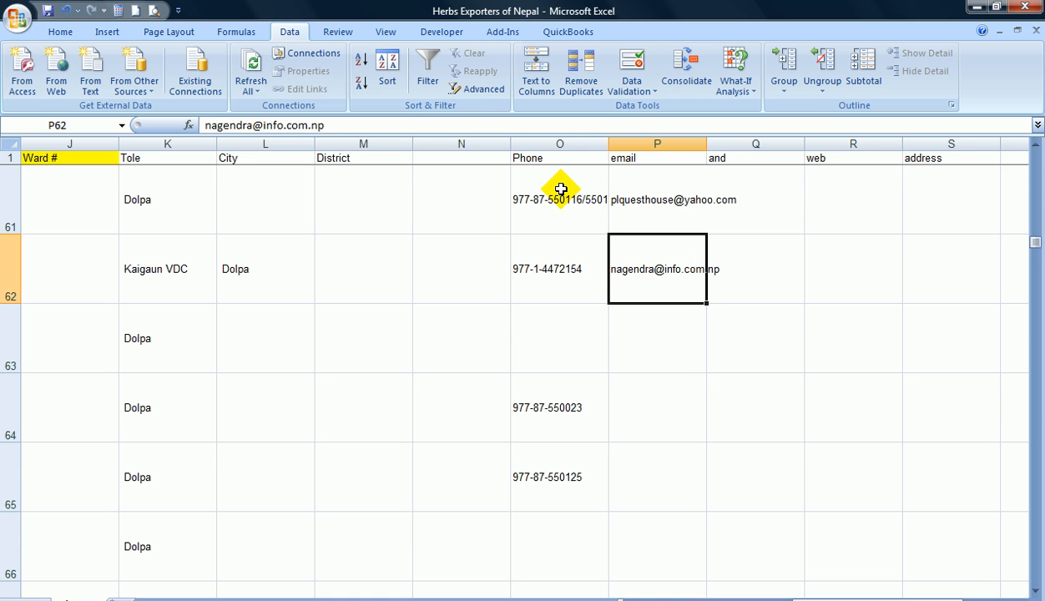
key("Down")
key("Down")
key("Down")
key("Down")
key("Down")
key("Down")
key("Down")
key("Down")
key("Down")
key("Down")
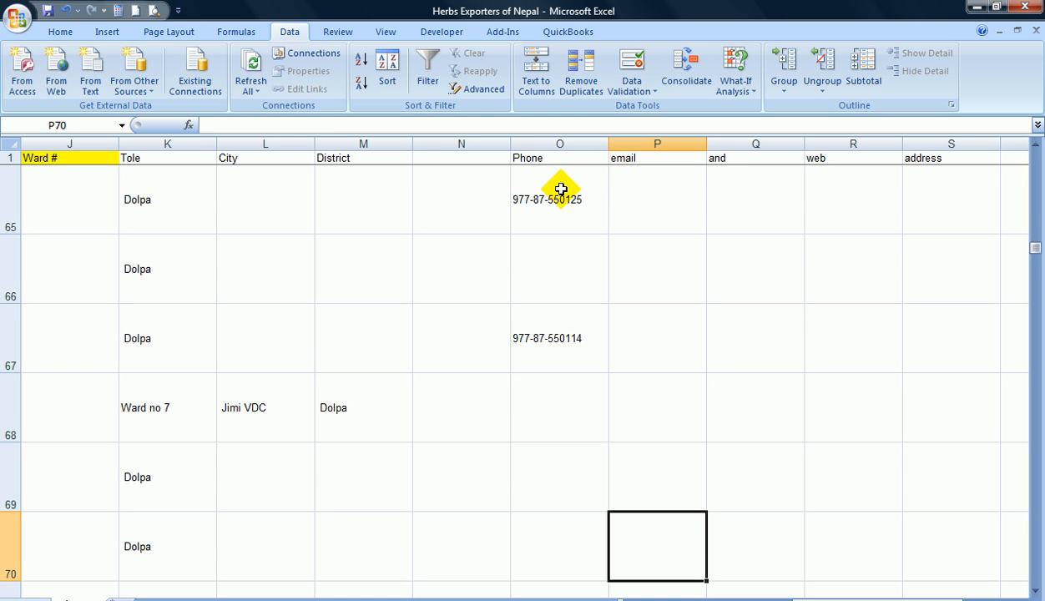
key("Down")
key("Down")
key("Down")
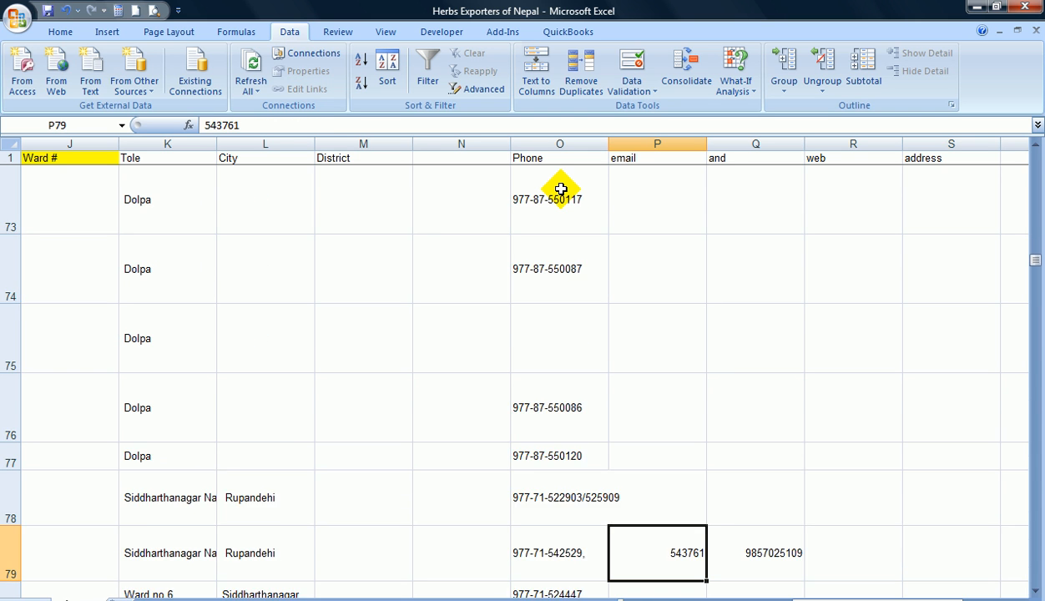
key("Down")
key("Down")
key("Up")
key("Up")
key("Up")
key("Up")
key("Up")
key("Up")
key("Up")
key("Up")
key("Up")
key("Up")
key("Up")
key("Up")
key("Up")
key("Up")
key("Up")
key("Up")
key("Up")
key("Up")
key("Up")
key("Up")
key("Up")
key("Up")
key("Up")
key("Up")
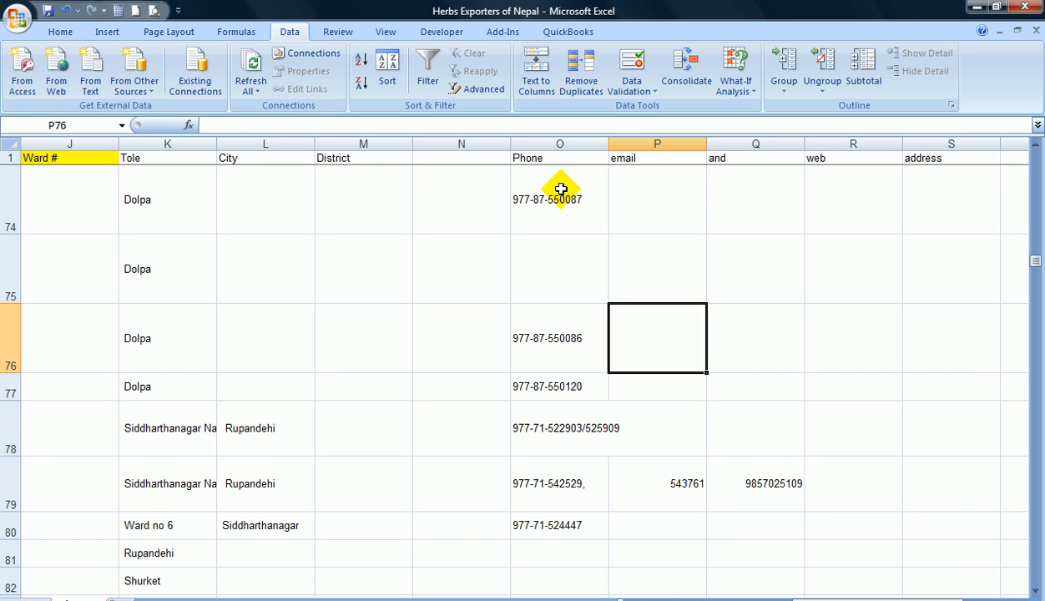
Change the heading of column P to Fax and the heading of column Q to Email
key("Up")
key("Up")
key("Up")
key("Up")
key("Up")
key("Up")
key("Up")
key("Up")
key("Up")
key("Up")
key("Up")
key("Up")
key("Up")
key("Up")
key("Up")
key("Up")
key("Up")
key("Up")
key("Up")
key("Up")
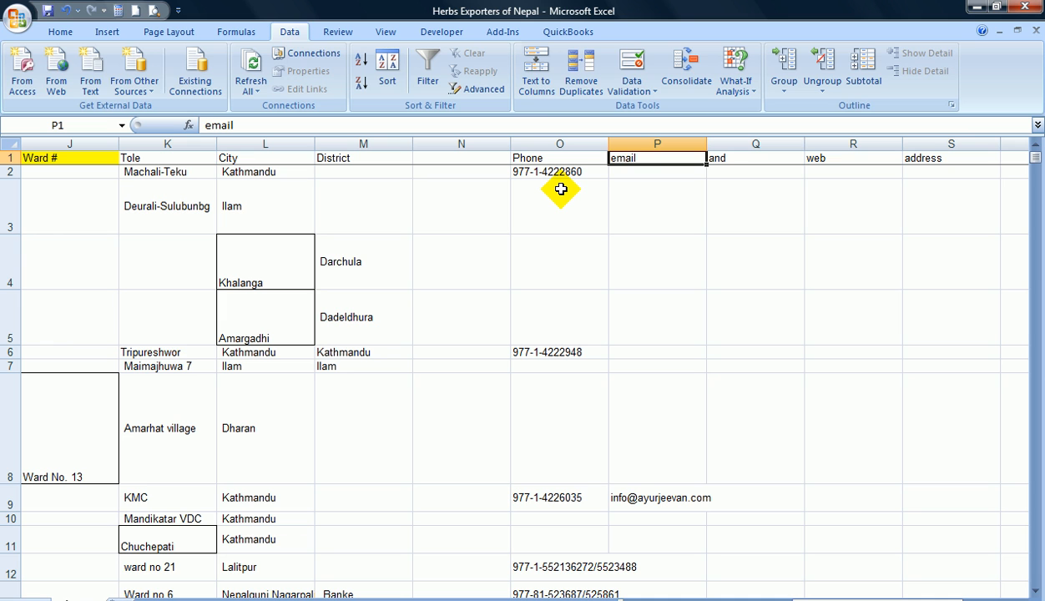
type("Fax")
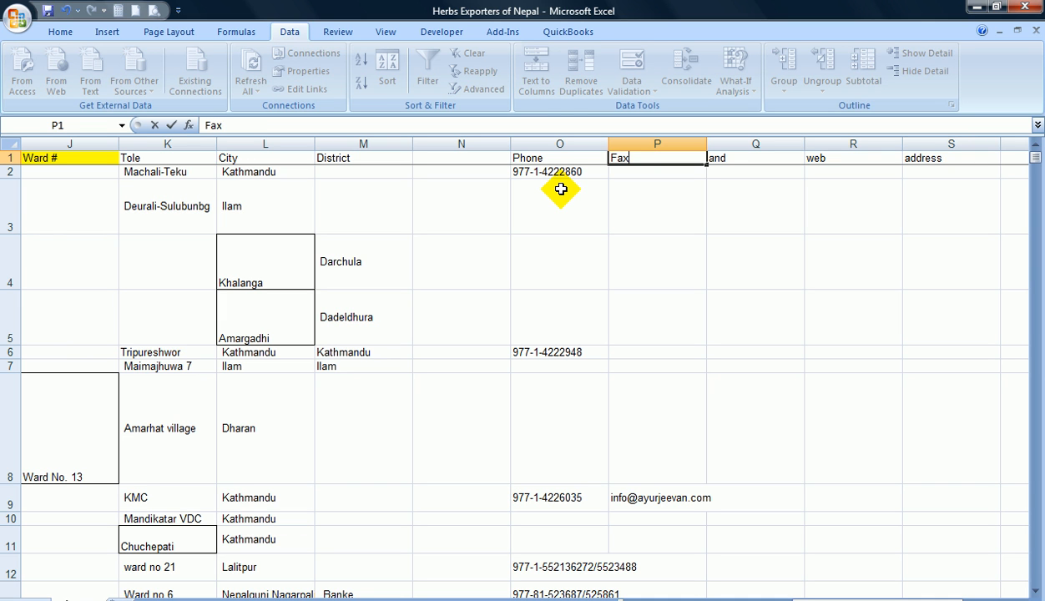
key("Tab")
type("Emai")
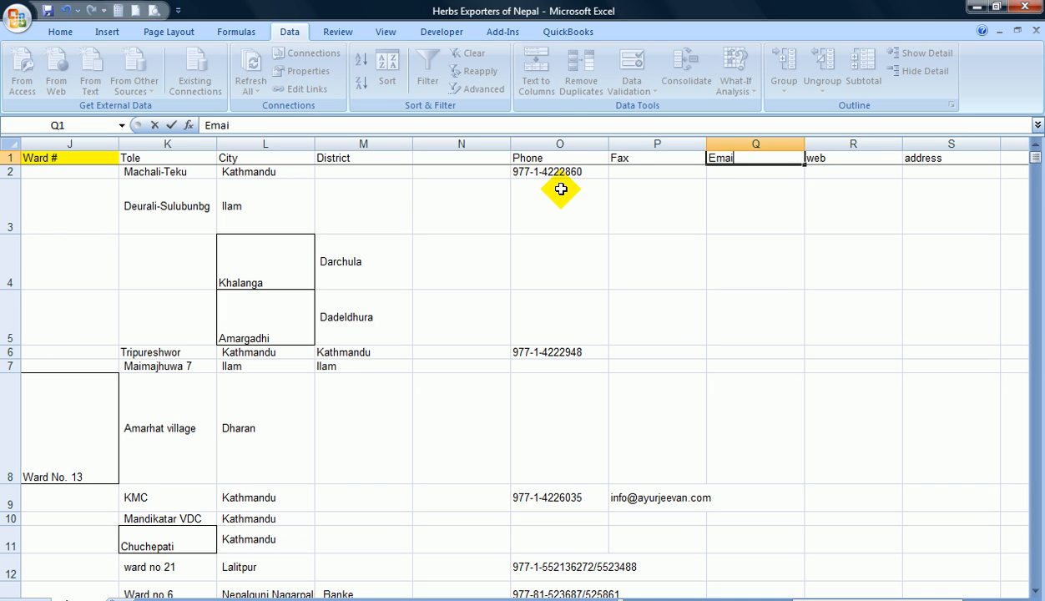
type("l")
key("Return")
Move the email address in row 9 from the Fax column to the Email column
key("Down")
key("Down")
key("Down")
key("Down")
key("Down")
key("Down")
key("Down")
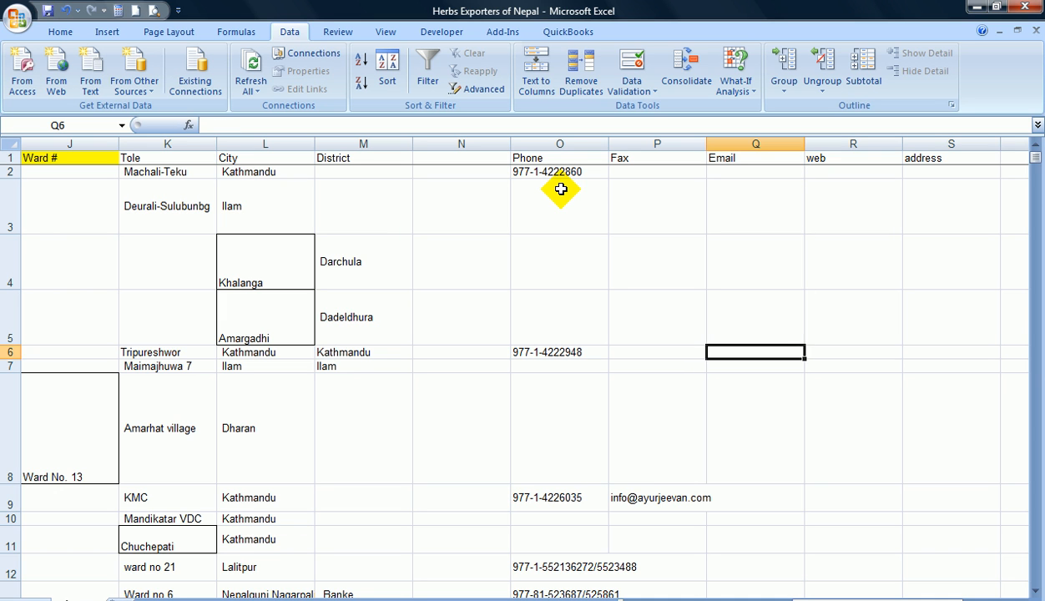
key("Left")
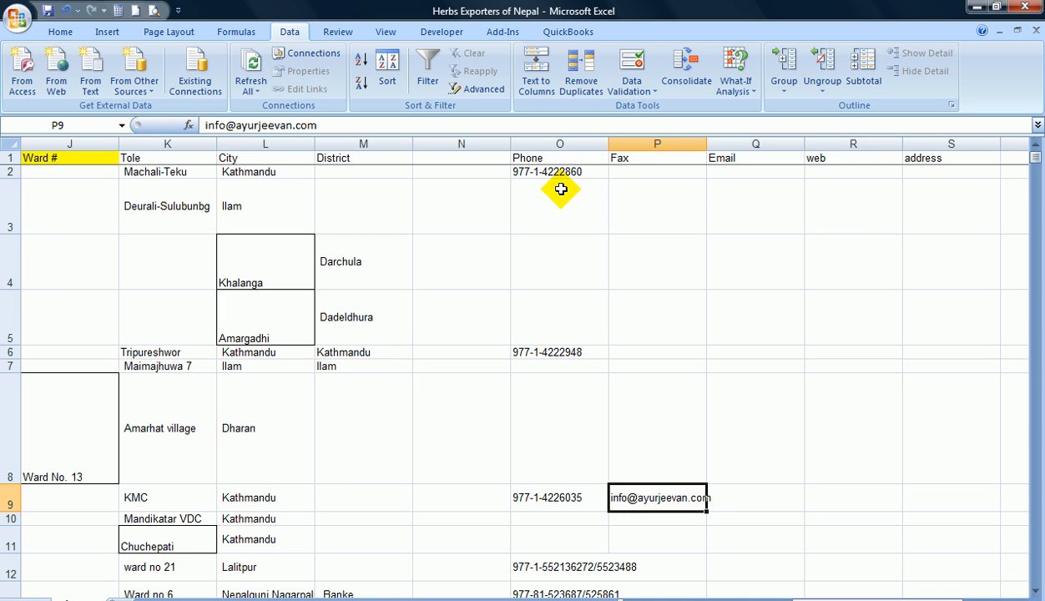
key("Right")
key("ctrl+v")
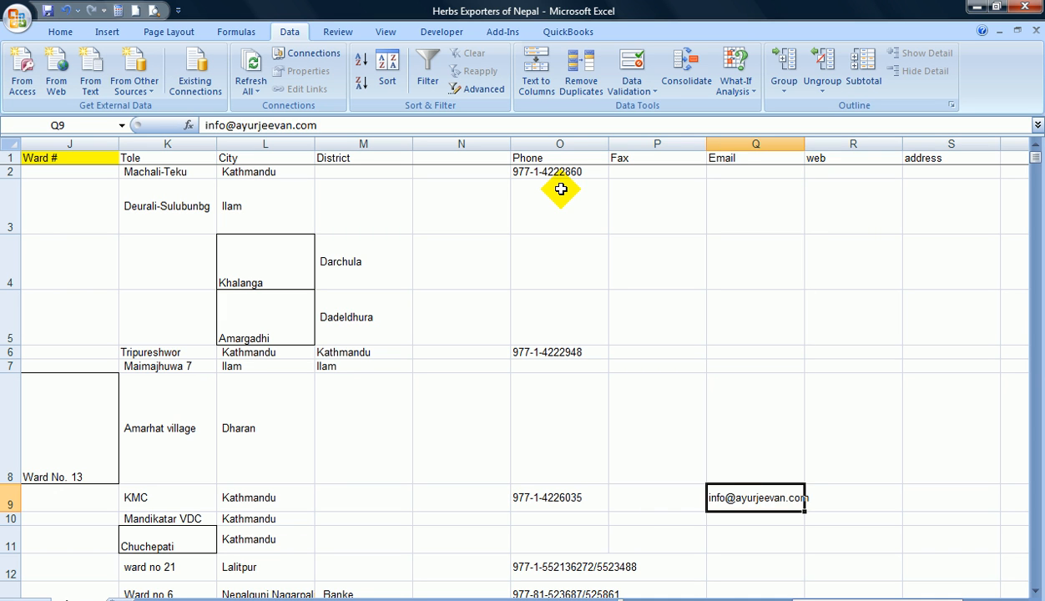
Transfer the mobile number in row 24 from the Email column into the Fax column, overwriting the entry there
key("Left")
key("Down")
key("Down")
key("Down")
key("Down")
key("Down")
key("Down")
key("Down")
key("Down")
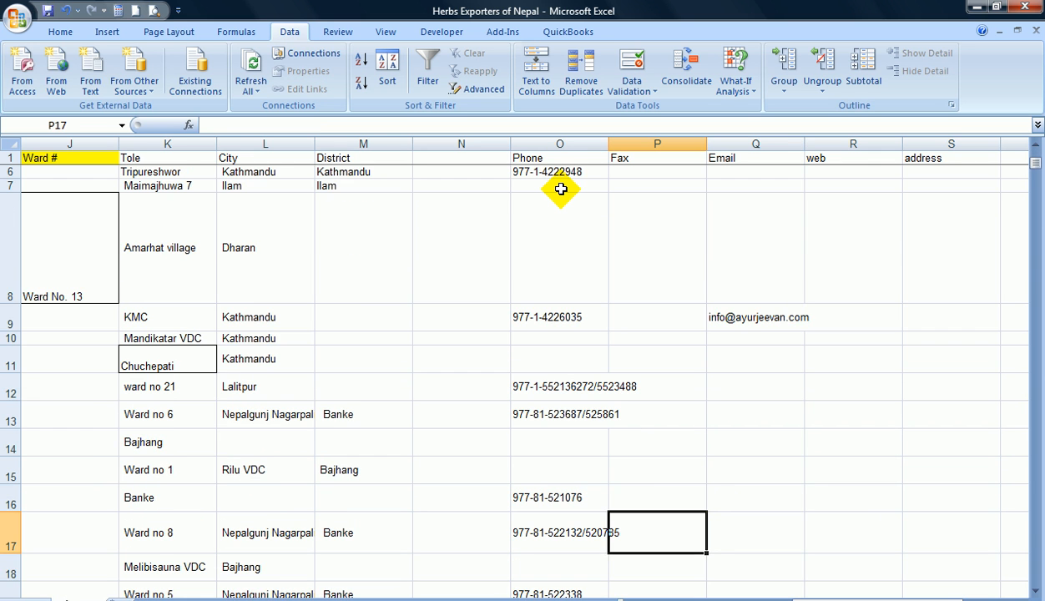
key("Down")
key("Down")
key("Down")
key("Down")
key("Down")
key("Down")
key("Down")
key("Down")
key("Down")
key("Down")
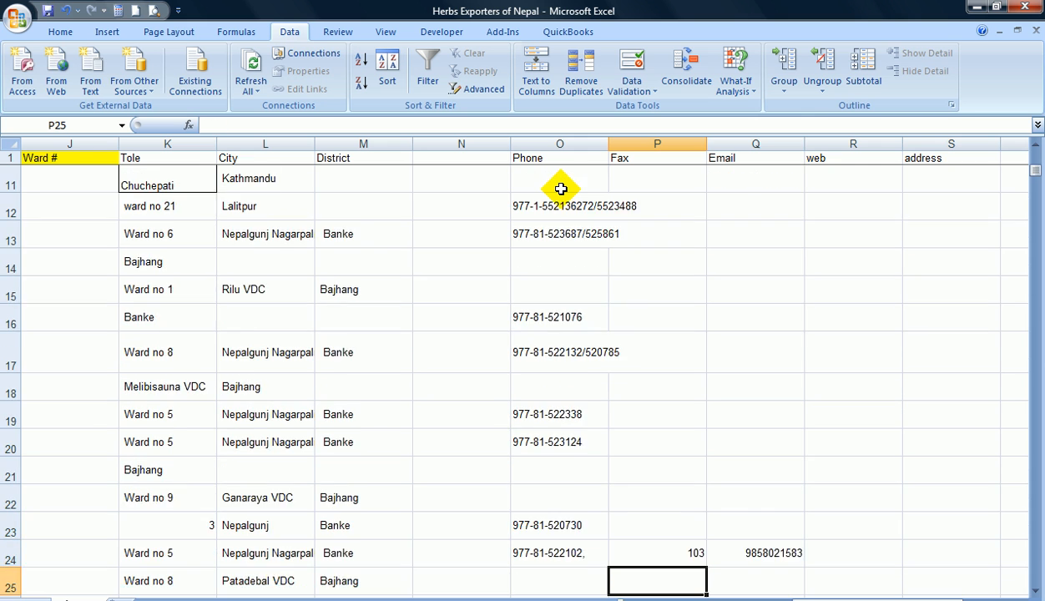
key("Down")
key("Up")
key("Up")
key("Up")
key("Up")
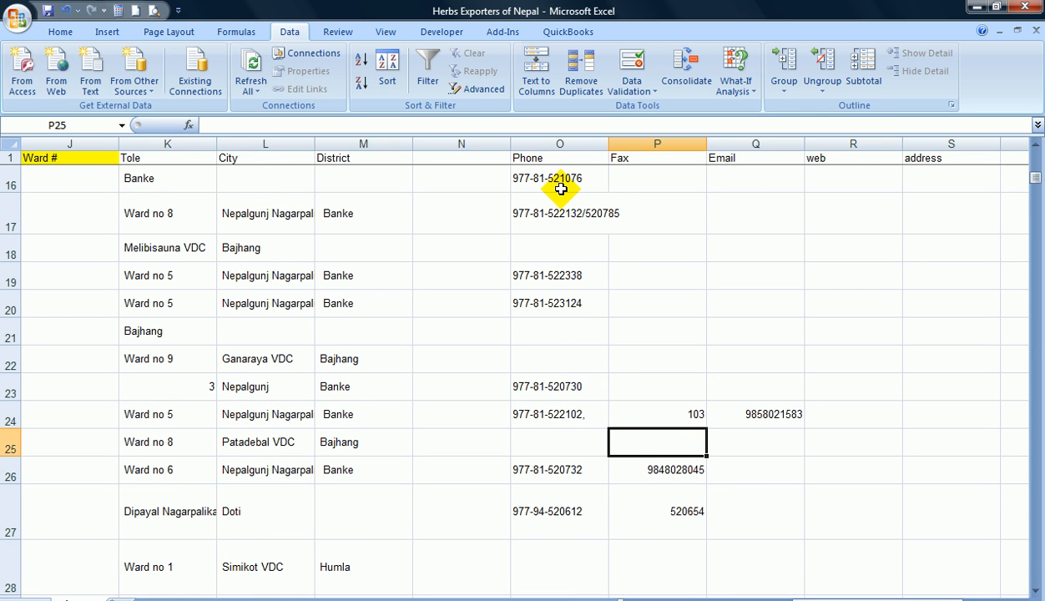
key("Right")
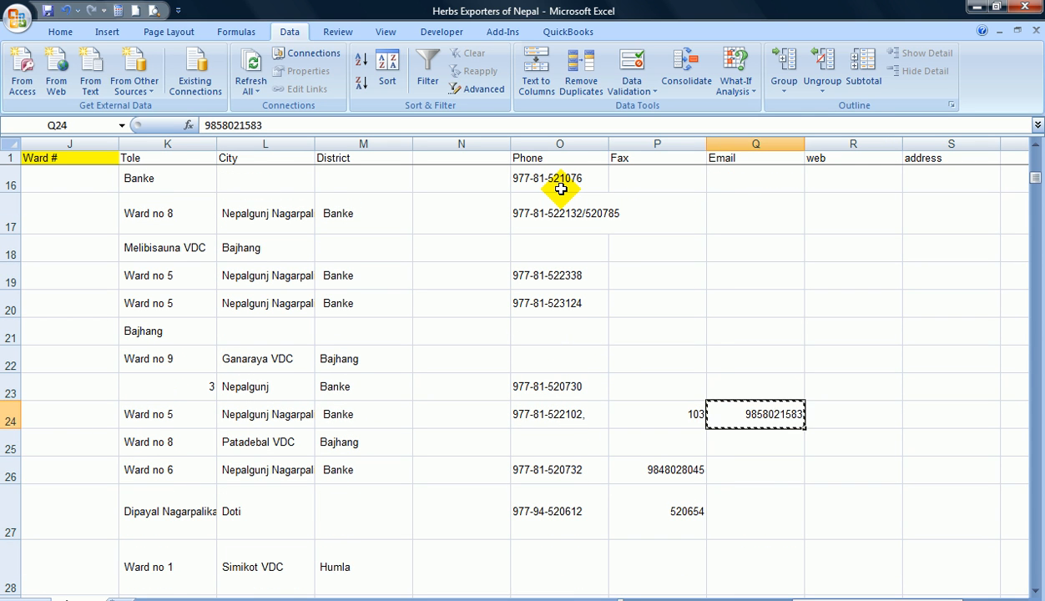
key("Left")
key("ctrl+v")
Move the two email addresses in rows 61 and 62 from the Fax column to the Email column
key("Down")
key("Down")
key("Down")
key("Down")
key("Down")
key("Down")
key("Down")
key("Down")
key("Down")
key("Down")
key("Down")
key("Down")
key("Down")
key("Down")
key("Down")
key("Down")
key("Down")
key("Down")
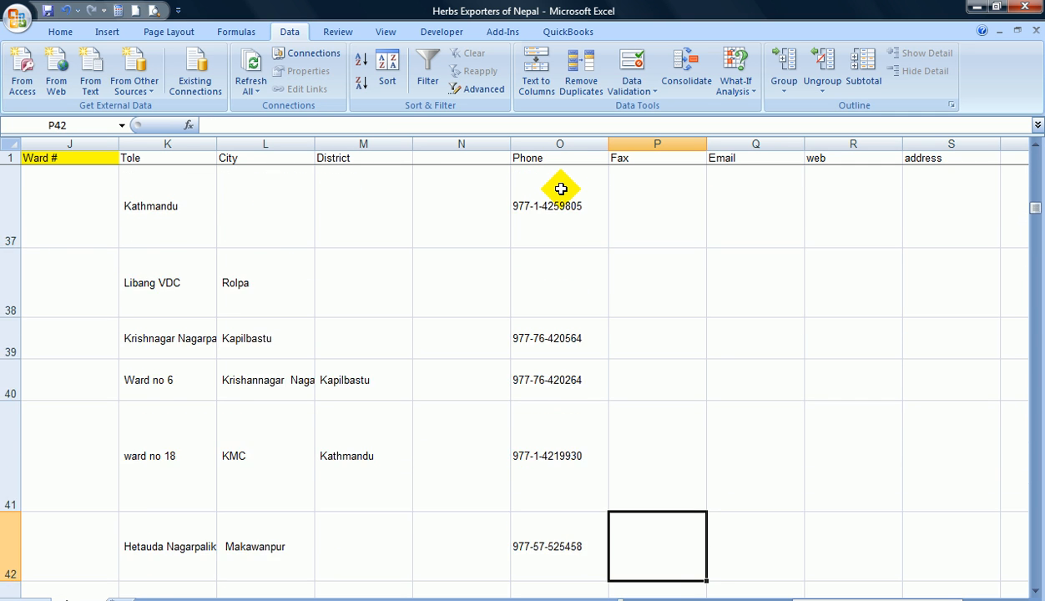
key("Down")
key("Down")
key("Down")
key("Down")
key("Down")
key("Down")
key("Down")
key("Down")
key("Down")
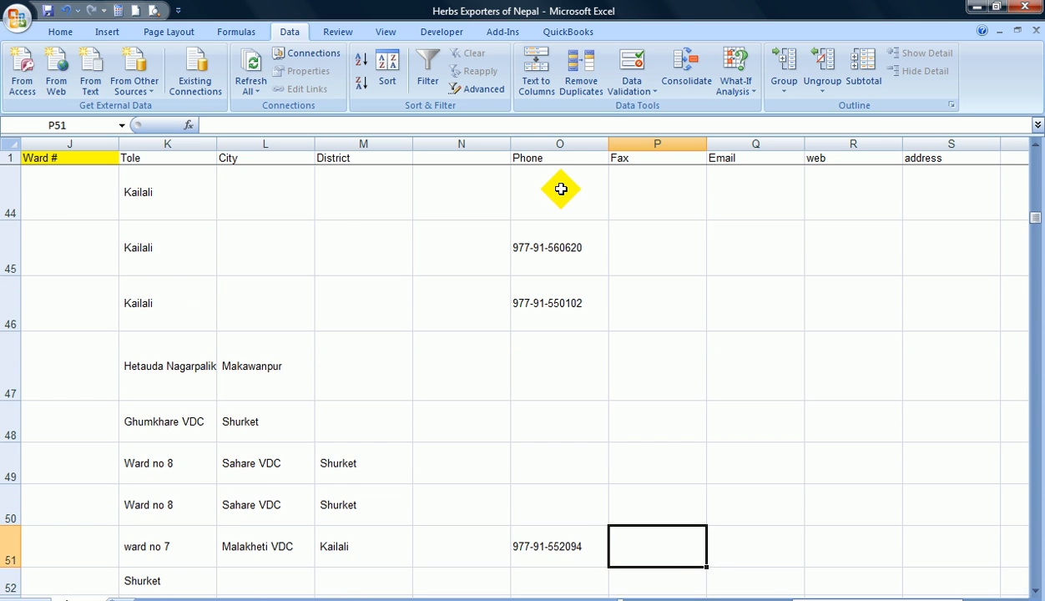
key("Down")
key("Down")
key("Down")
key("Down")
key("Down")
key("Down")
key("Down")
key("Down")
key("Down")
key("Down")
key("Down")
key("Down")
key("Down")
key("Up")
key("Up")
key("Up")
key("shift+Down")
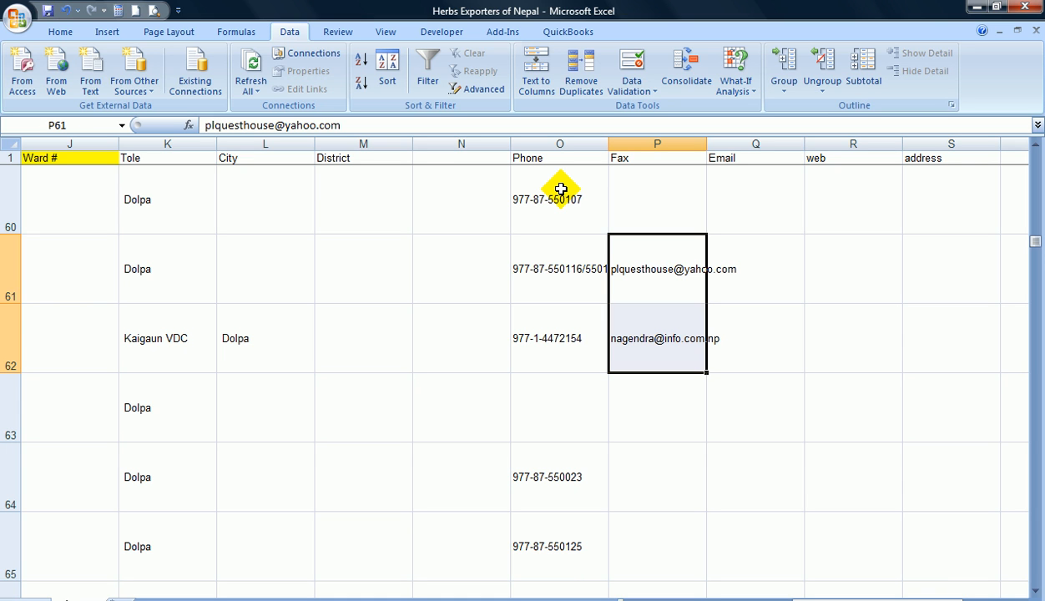
key("ctrl+x")
key("Right")
key("ctrl+v")
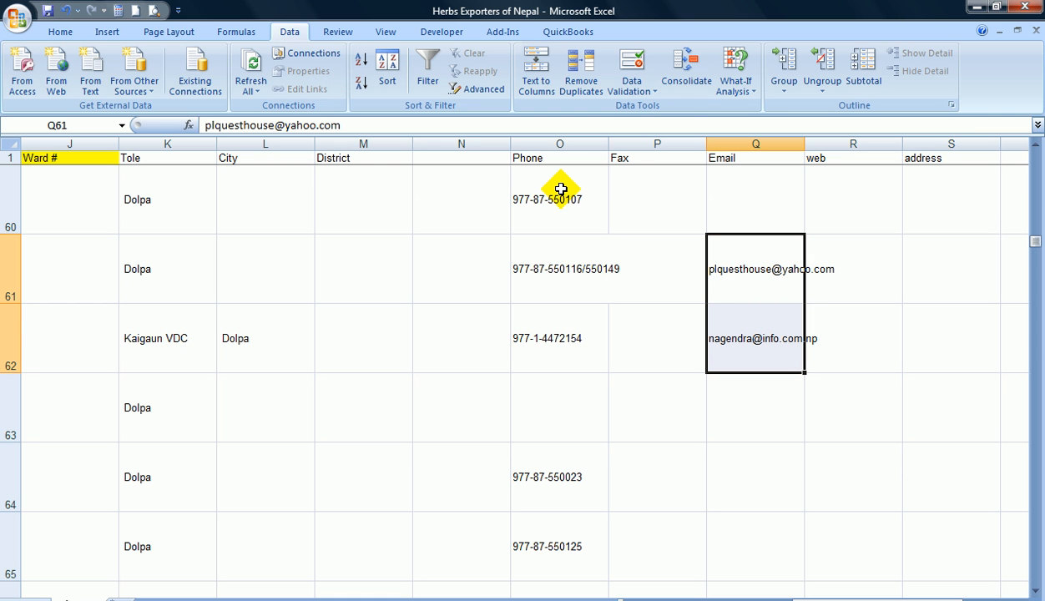
Examine the Email column and its neighbours from row 62 down past row 104 and back to row 101 for misplaced numbers
key("Down")
key("Down")
key("Down")
key("Down")
key("Down")
key("Down")
key("Down")
key("Down")
key("Down")
key("Down")
key("Down")
key("Down")
key("Down")
key("Down")
key("Down")
key("Down")
key("Down")
key("Down")
key("Down")
key("Down")
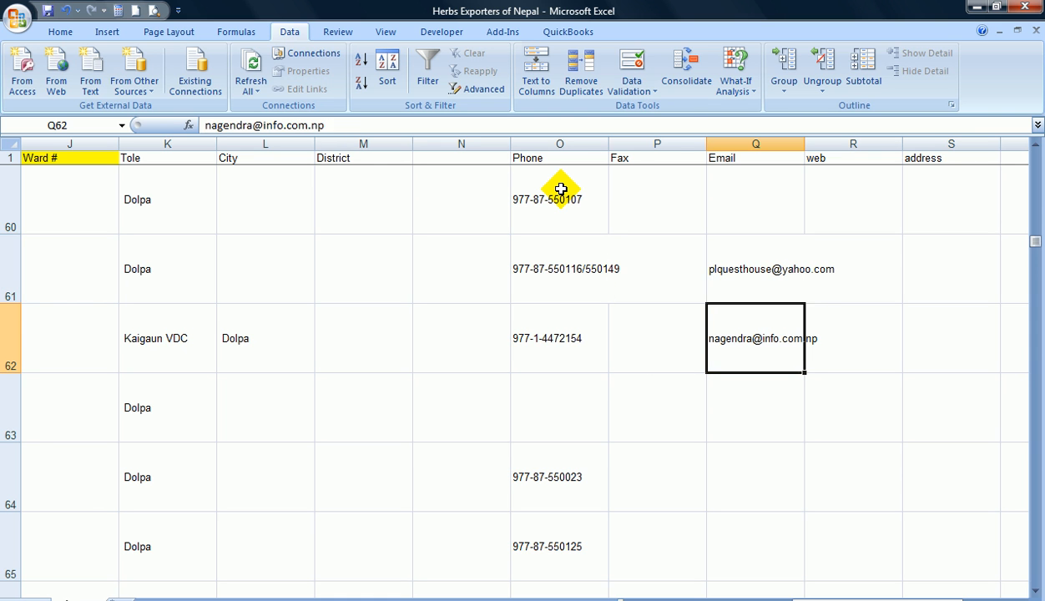
key("Down")
key("Down")
key("Down")
key("Down")
key("Down")
key("Down")
key("Down")
key("Down")
key("Down")
key("Down")
key("Down")
key("Down")
key("Down")
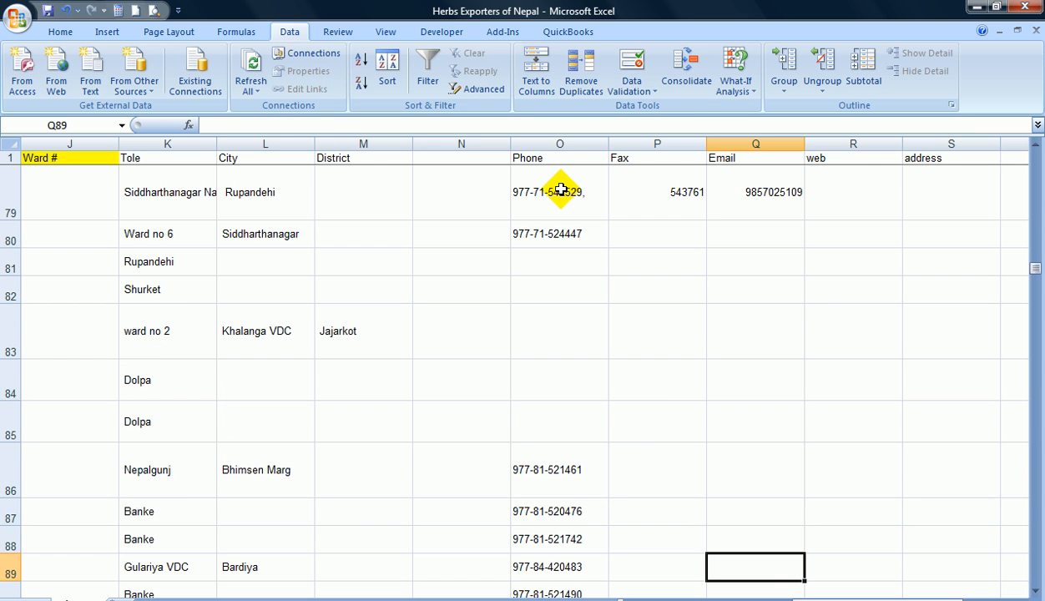
key("Down")
key("Down")
key("Down")
key("Down")
key("Down")
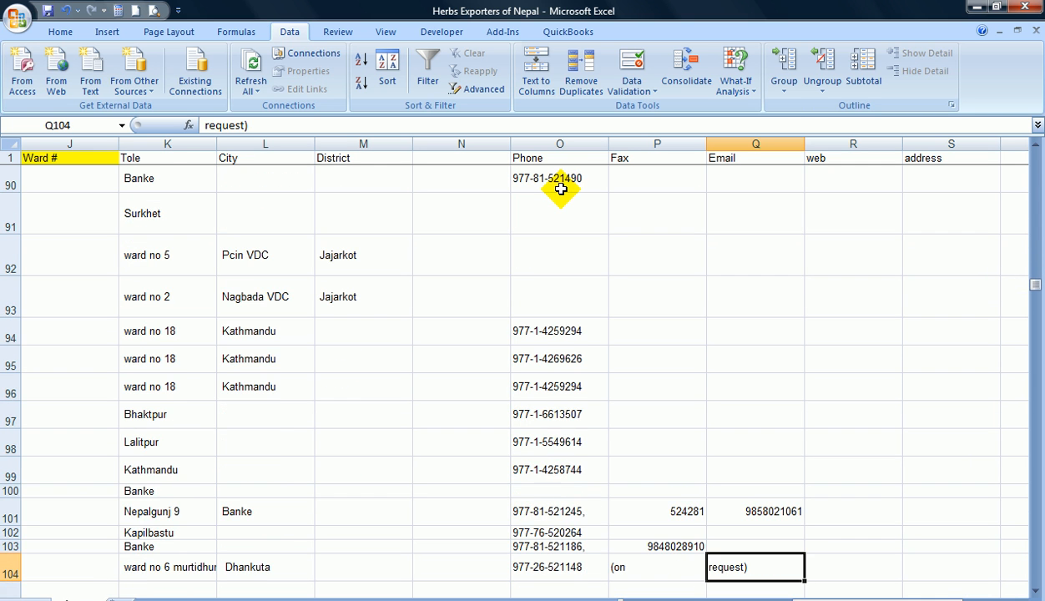
key("Down")
key("Down")
key("Up")
key("Up")
key("Up")
key("Up")
key("Up")
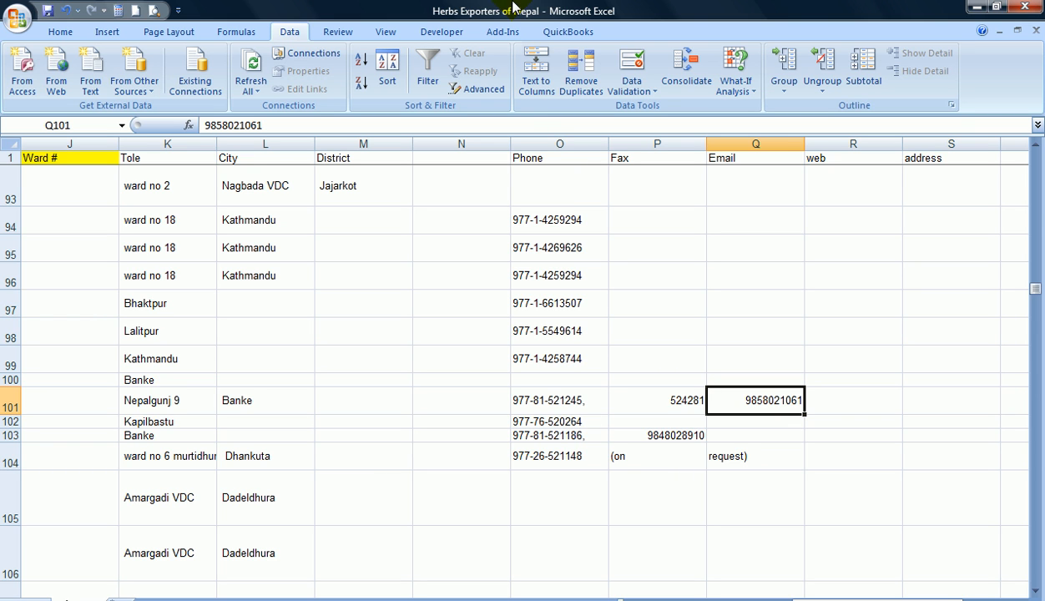
Insert a blank column between Fax and Email and head it Mobile
left_click(745, 137)
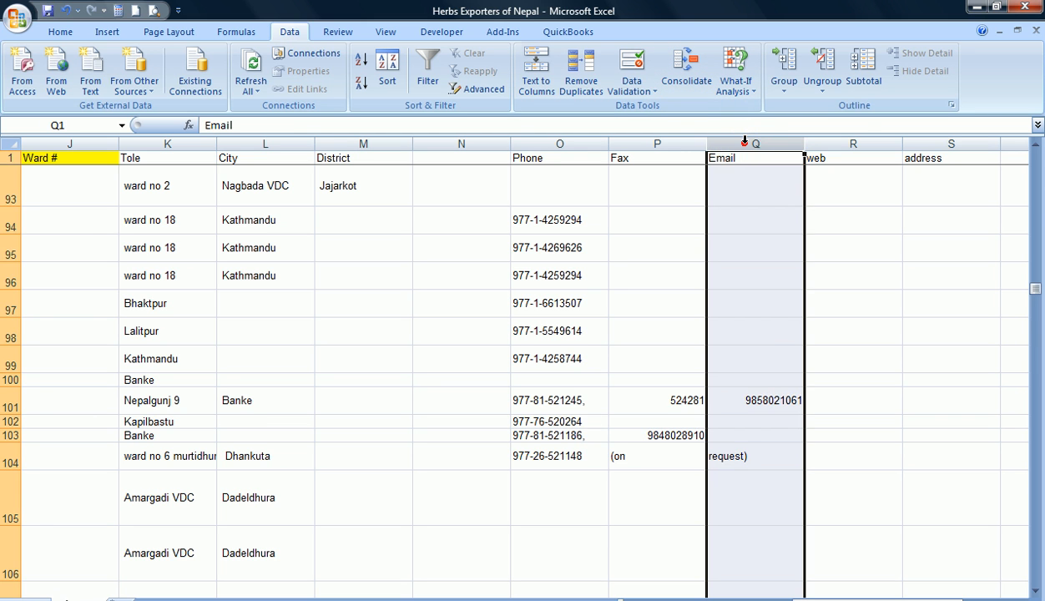
right_click(743, 139)
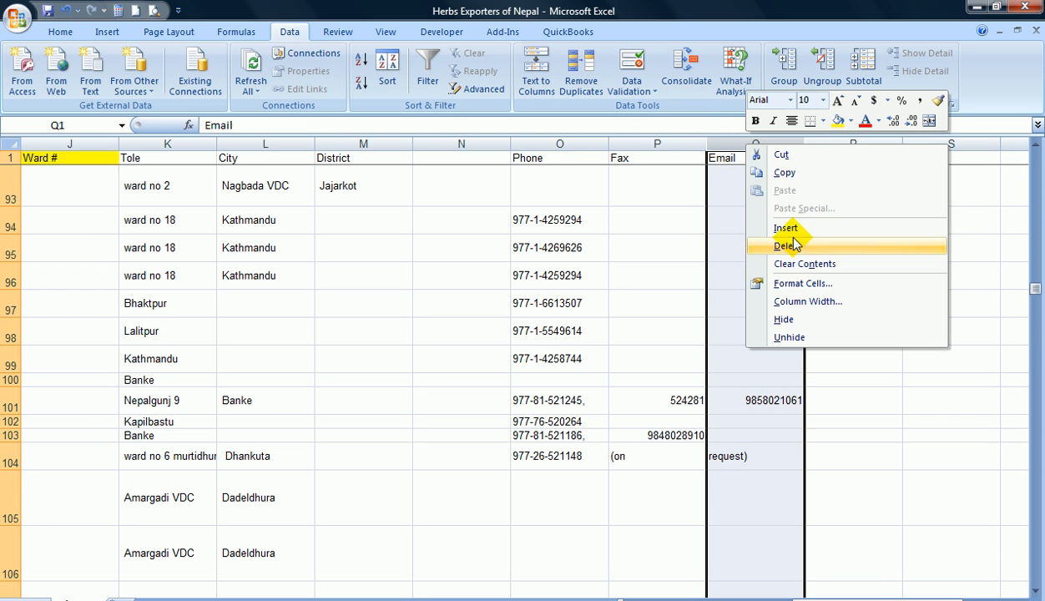
left_click(785, 227)
left_click(753, 160)
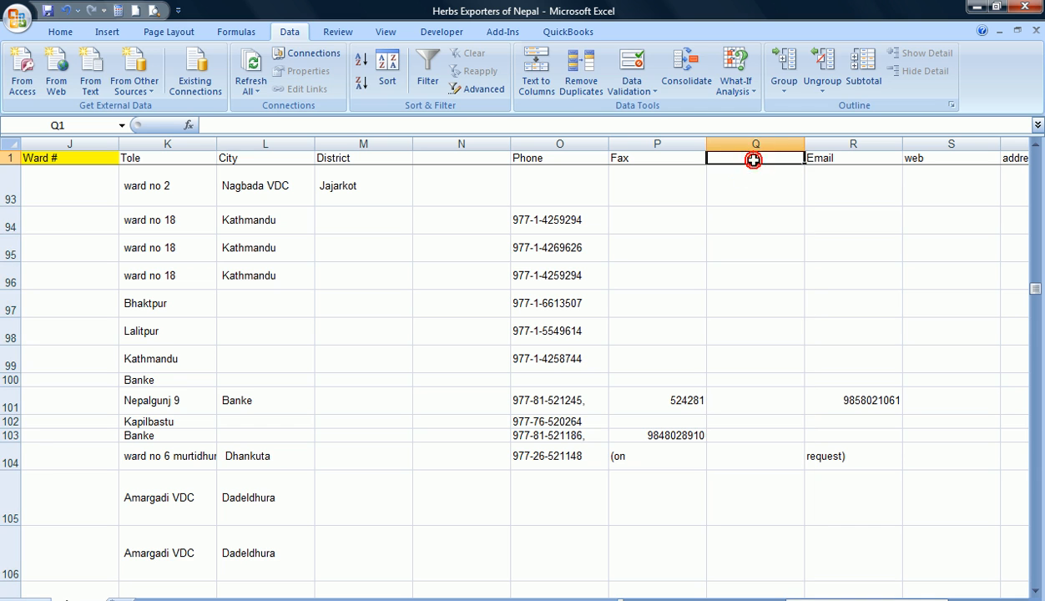
type("M")
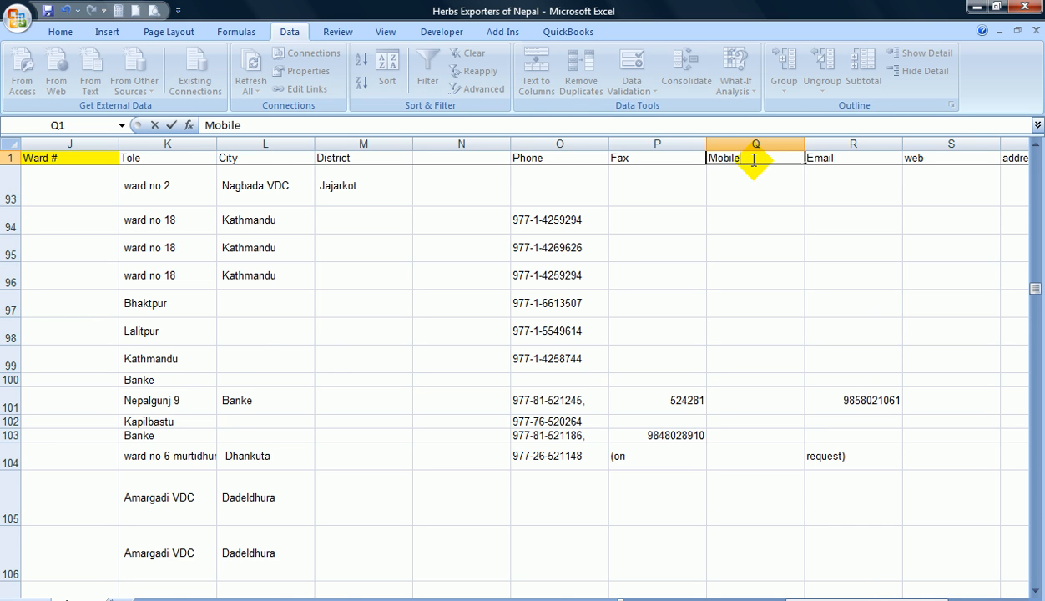
Complete the heading Mobile in cell Q1
type("obile")
key("Return")
Move the mobile number in row 79 from the Email column to the Mobile column
key("Down")
key("Down")
key("Down")
key("Down")
key("Down")
key("Down")
key("Down")
key("Down")
key("Down")
key("Down")
key("Down")
key("Down")
key("Down")
key("Down")
key("Down")
key("Down")
key("Down")
key("Down")
key("Down")
key("Down")
key("Down")
key("Down")
key("Down")
key("Down")
key("Down")
key("Down")
key("Down")
key("Down")
key("Down")
key("Down")
key("Down")
key("Down")
key("Down")
key("Down")
key("Down")
key("Down")
key("Down")
key("Down")
key("Down")
key("Down")
key("Down")
key("Down")
key("Down")
key("Down")
key("Down")
key("Down")
key("Down")
key("Down")
key("Down")
key("Down")
key("Down")
key("Down")
key("Down")
key("Down")
key("Down")
key("Down")
key("Down")
key("Down")
key("Down")
key("Down")
key("Down")
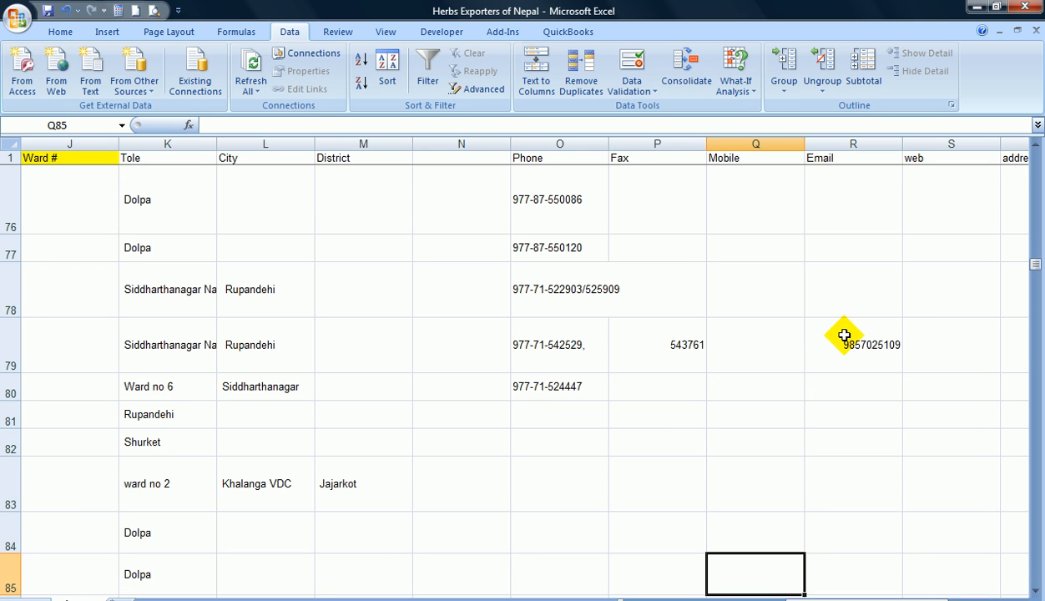
left_click(843, 337)
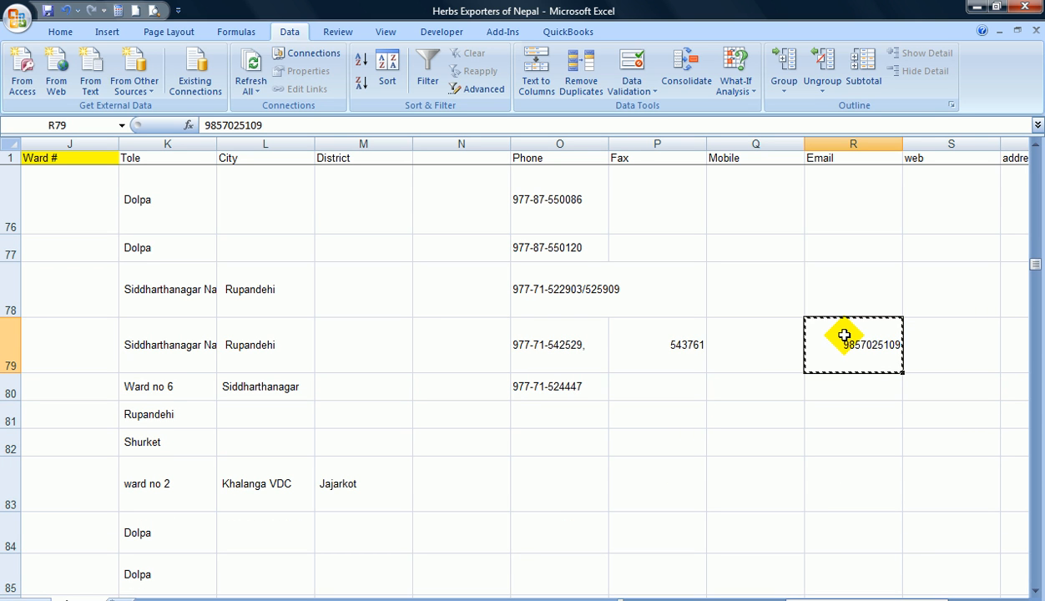
left_click(780, 346)
key("ctrl+v")
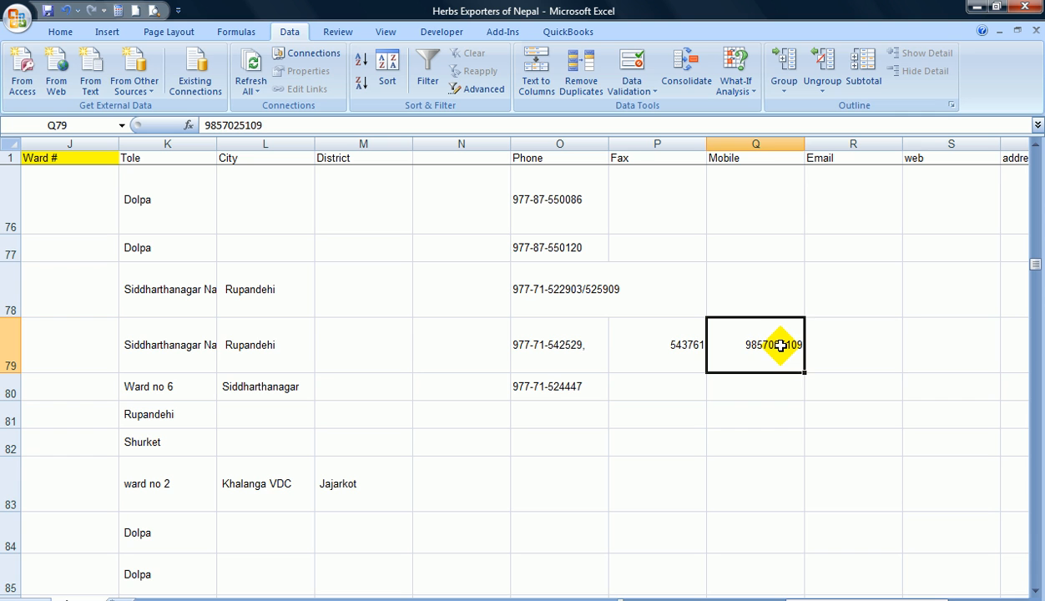
Move the mobile number in row 101 from the Email column to the Mobile column
key("Down")
key("Down")
key("Down")
key("Down")
key("Down")
key("Down")
key("Down")
key("Down")
key("Down")
key("Down")
key("Down")
key("Down")
key("Down")
key("Down")
key("Down")
key("Down")
key("Down")
key("Down")
key("Down")
key("Down")
key("Down")
key("Down")
key("Down")
key("Down")
key("Down")
key("Down")
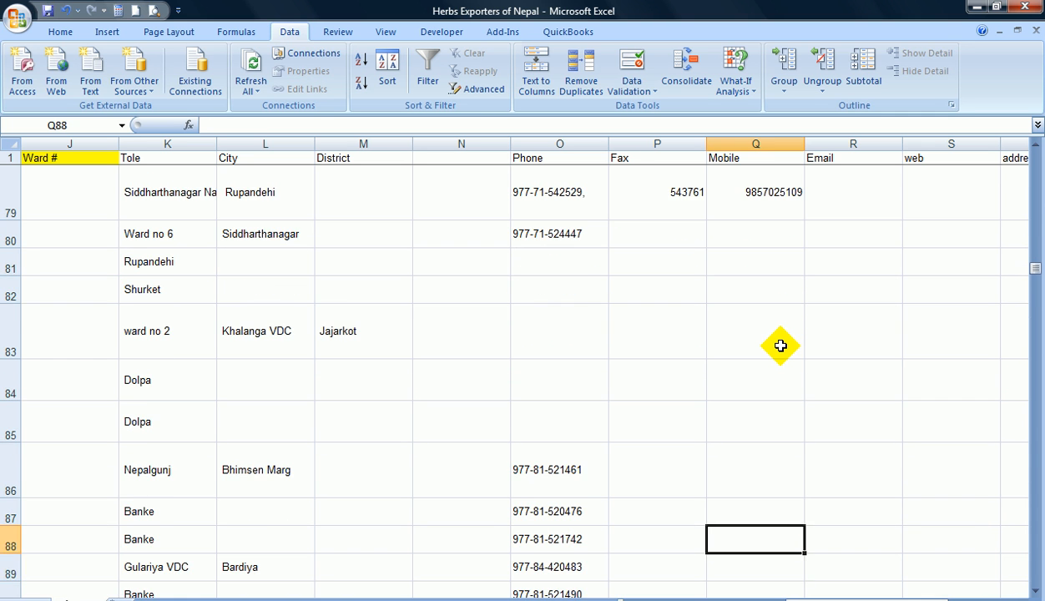
key("Up")
key("Up")
key("Up")
key("Up")
key("Up")
key("Up")
key("Up")
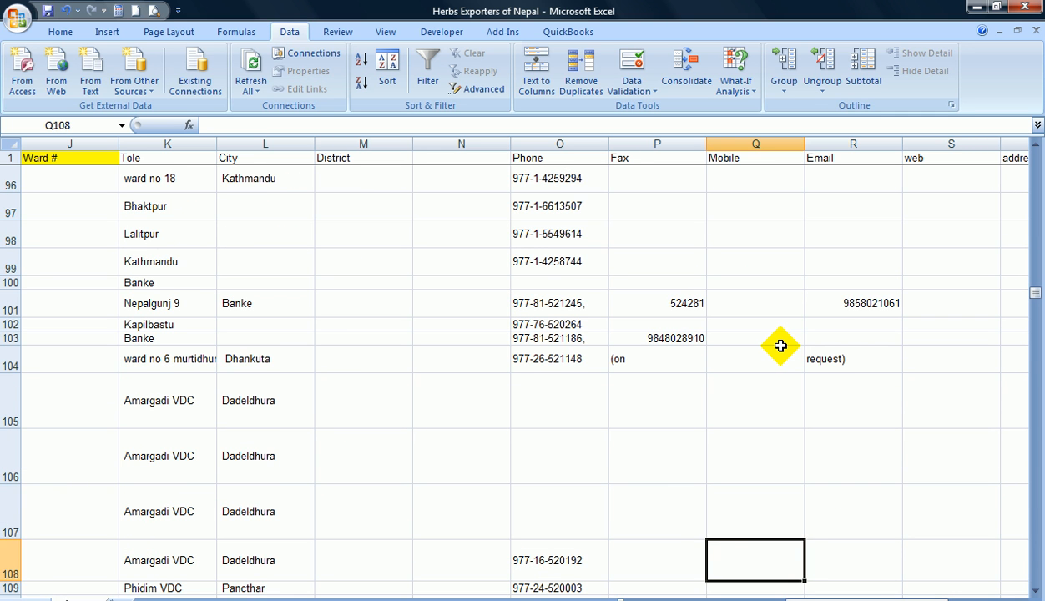
key("Up")
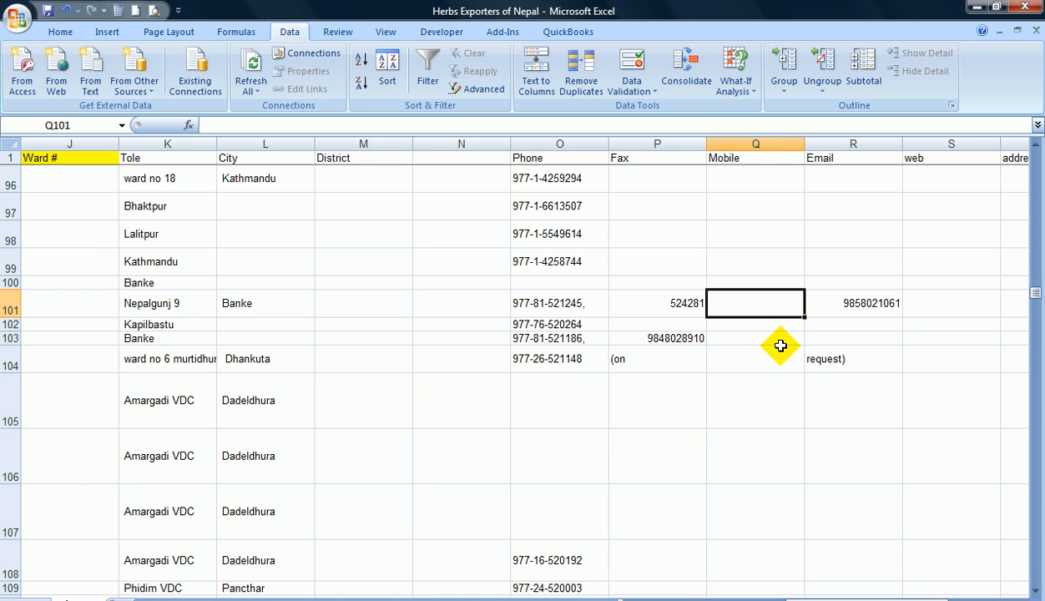
key("Right")
key("Left")
key("ctrl+v")
Clear the leftover text "request)" from the Email column and "(on" from the Fax column in row 104
key("Down")
key("Down")
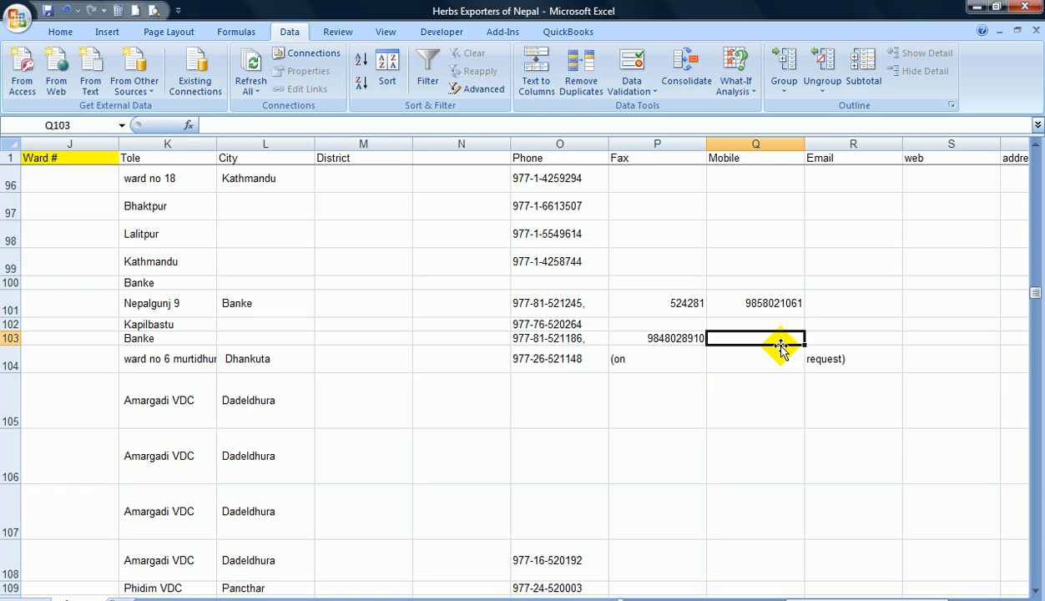
key("Down")
key("Right")
key("Delete")
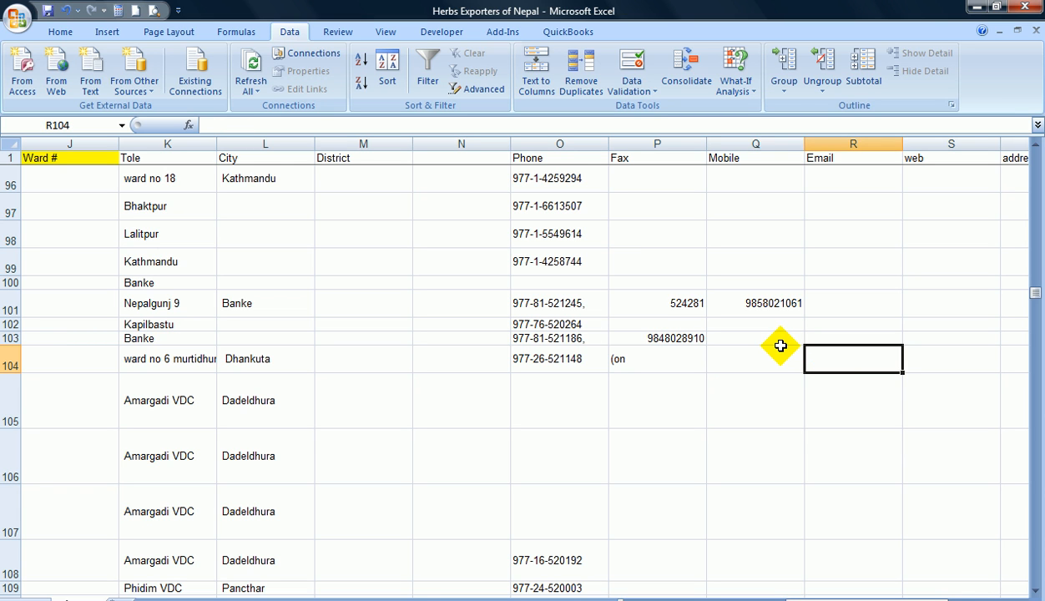
key("Left")
key("Left")
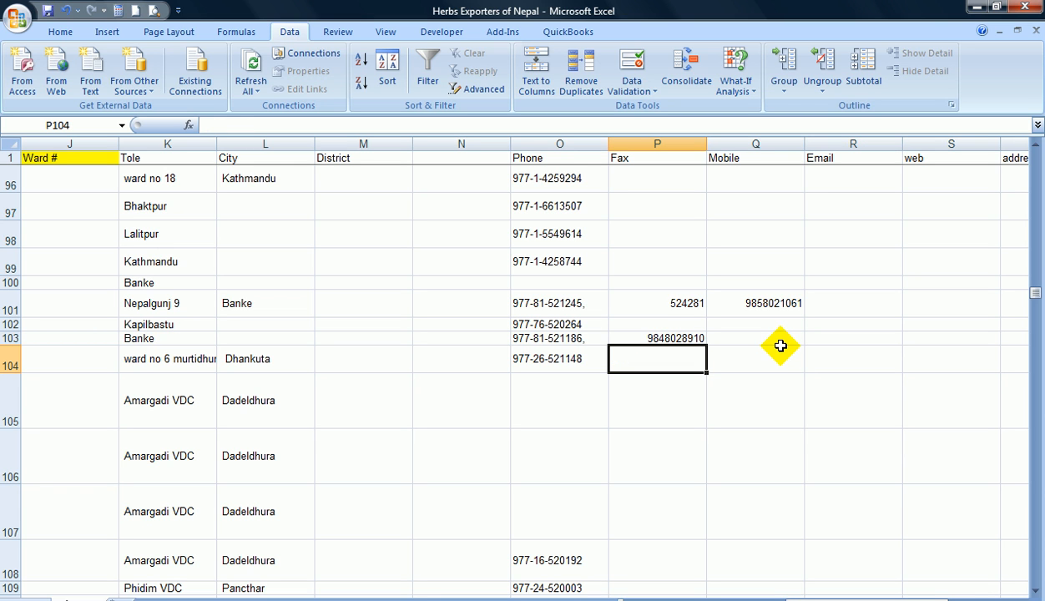
Move the mobile number in row 103 from the Fax column to the Mobile column
key("Up")
key("ctrl+c")
key("Right")
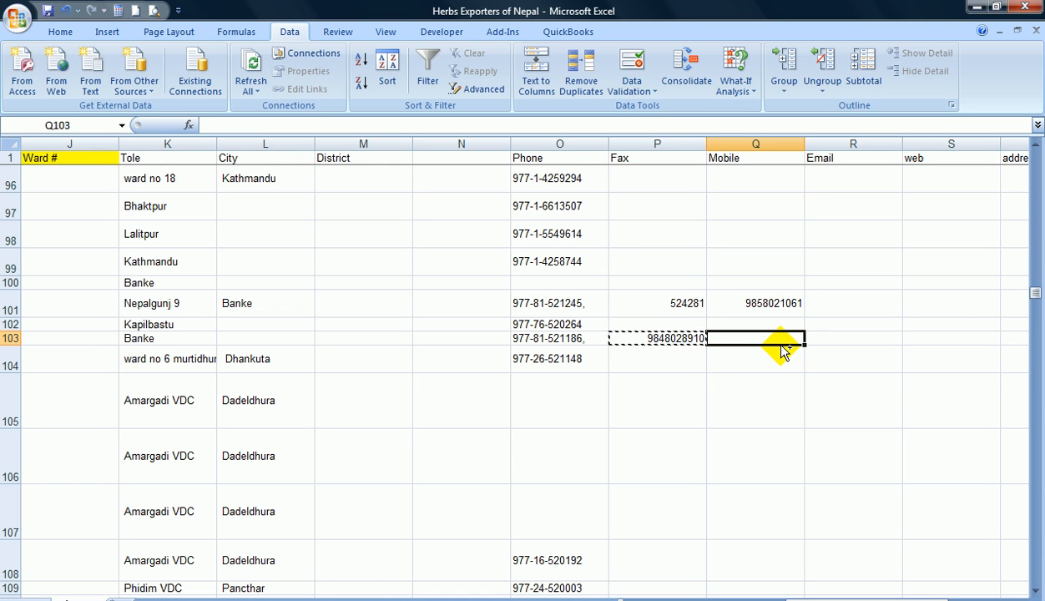
key("ctrl+v")
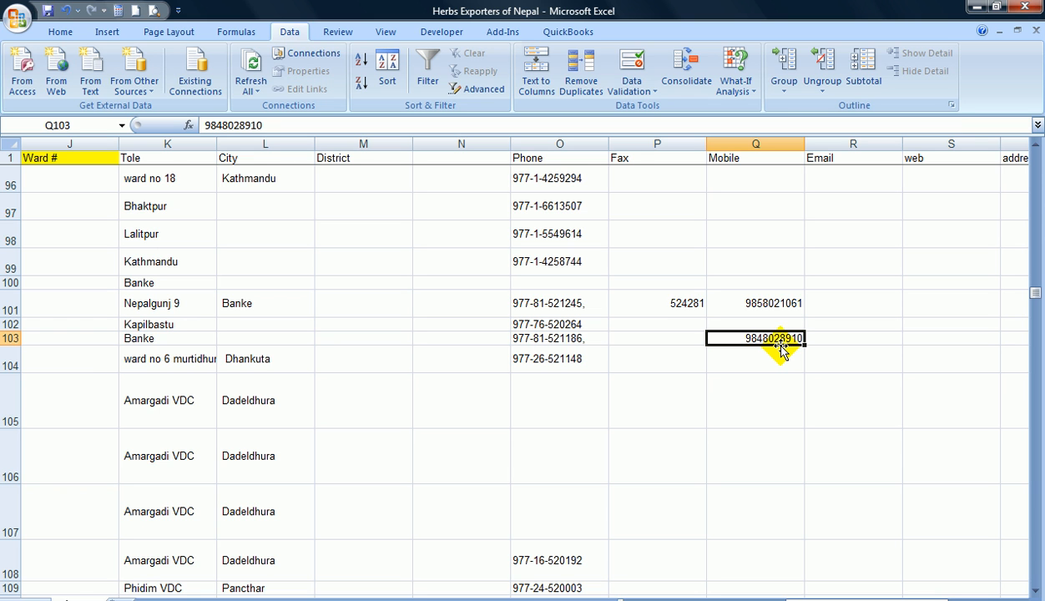
Move the mobile number in row 111 from the Fax column to the Mobile column
key("Down")
key("Down")
key("Down")
key("Down")
key("Down")
key("Down")
key("Down")
key("Down")
key("Down")
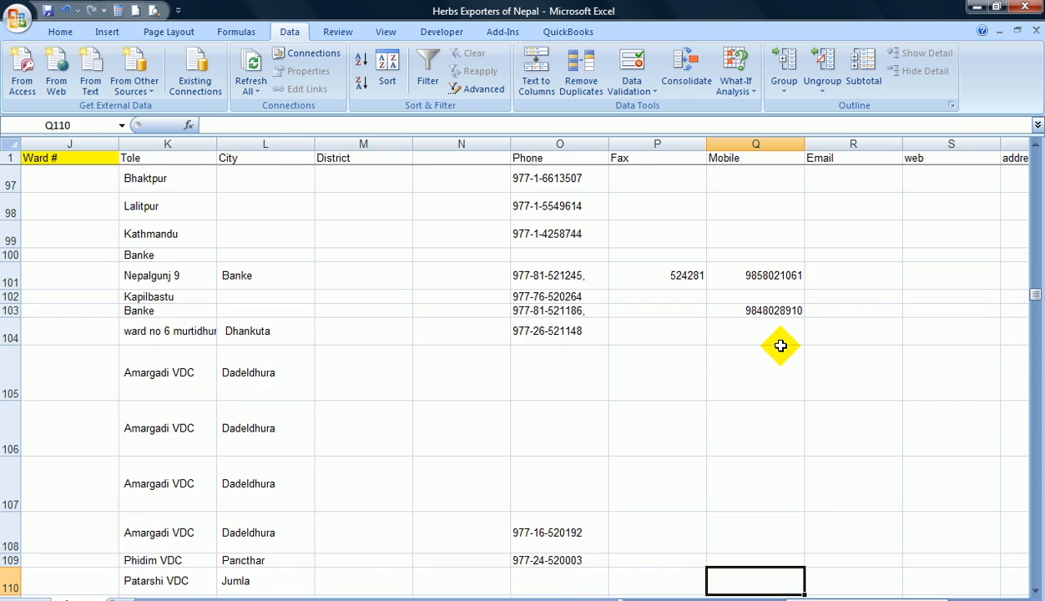
key("Down")
key("Down")
key("Up")
key("Up")
key("Up")
key("Up")
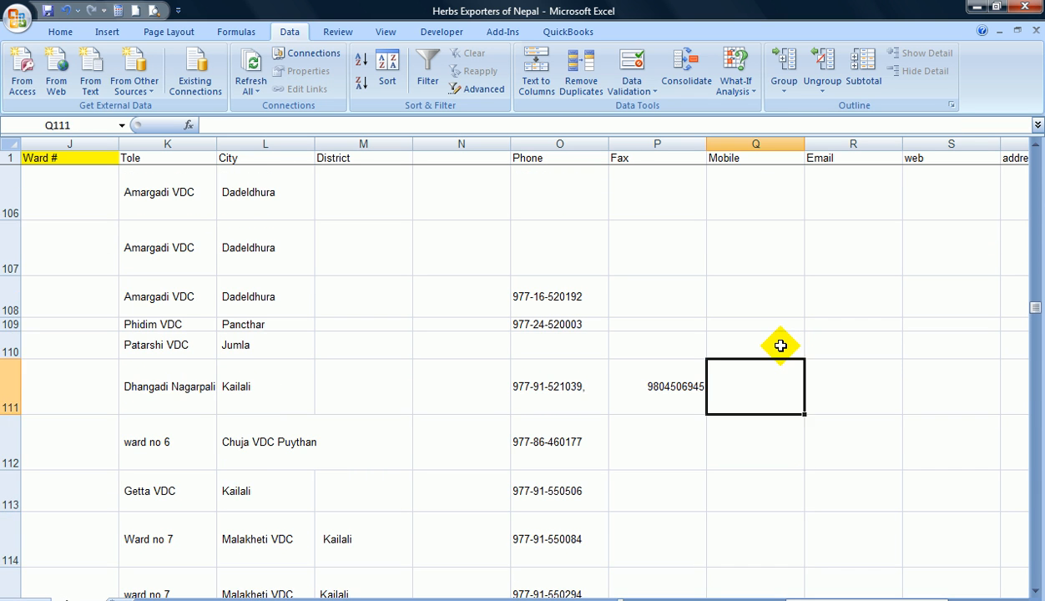
key("Down")
key("Left")
key("ctrl+x")
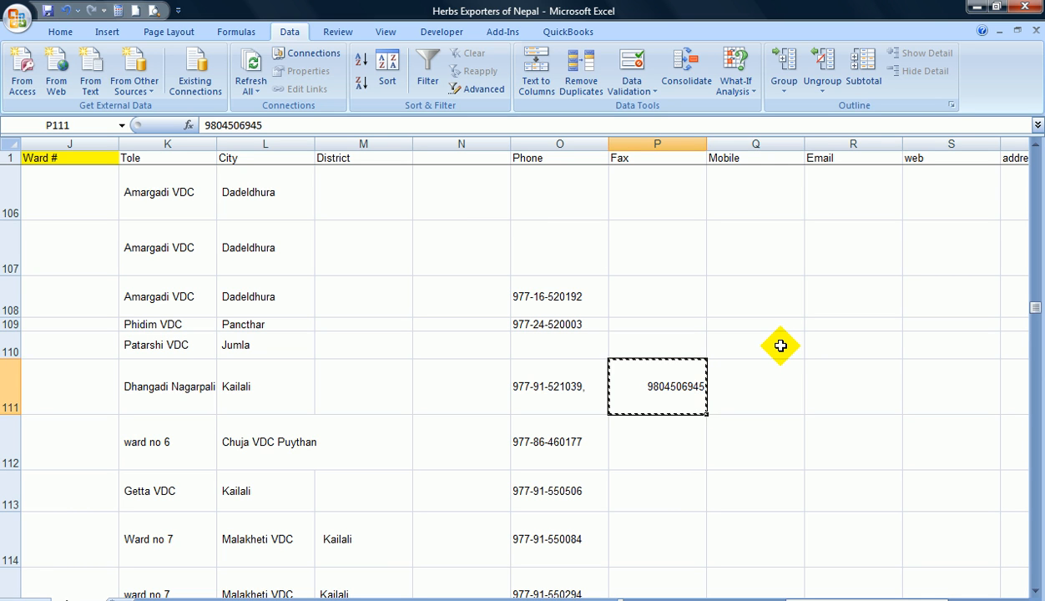
key("Right")
key("ctrl+v")
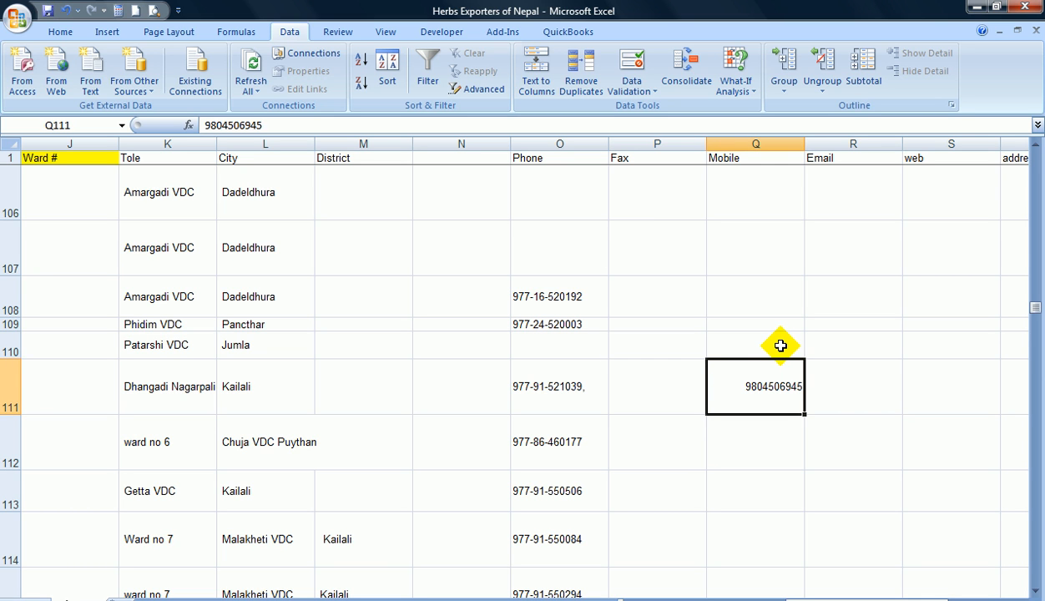
Check the Fax column and neighbouring contact columns from row 111 back up to the header row
key("Left")
key("Up")
key("Up")
key("Up")
key("Up")
key("Up")
key("Up")
key("Up")
key("Up")
key("Up")
key("Up")
key("Up")
key("Up")
key("Up")
key("Up")
key("Up")
key("Up")
key("Up")
key("Up")
key("Up")
key("Up")
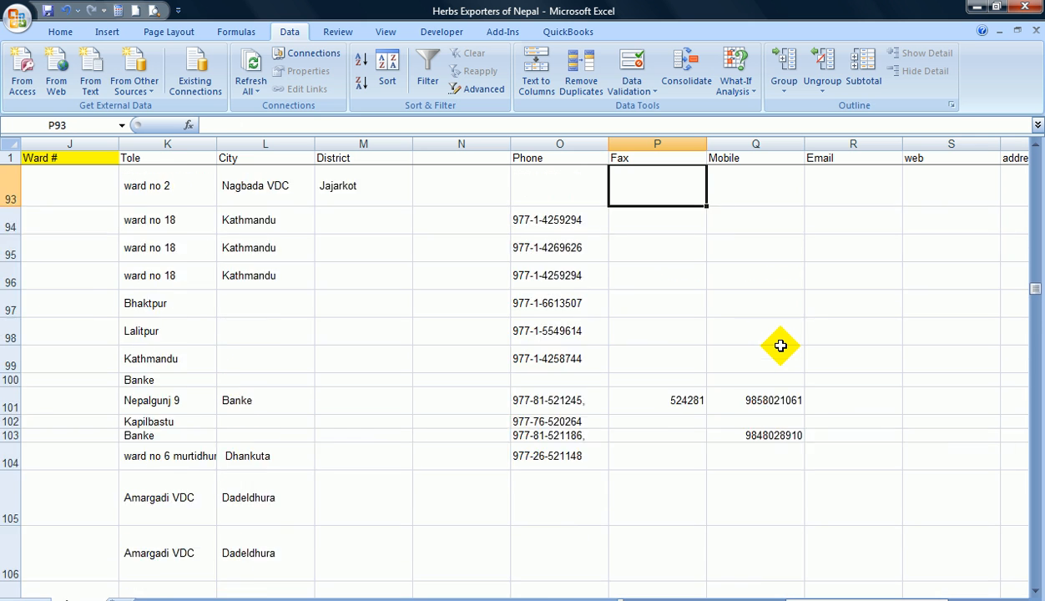
key("Up")
key("Up")
key("Up")
key("Up")
key("Up")
key("Up")
key("Up")
key("Up")
key("Up")
key("Up")
key("Up")
key("Up")
key("Up")
key("Up")
key("Up")
key("Up")
key("Up")
key("Up")
key("Up")
key("Up")
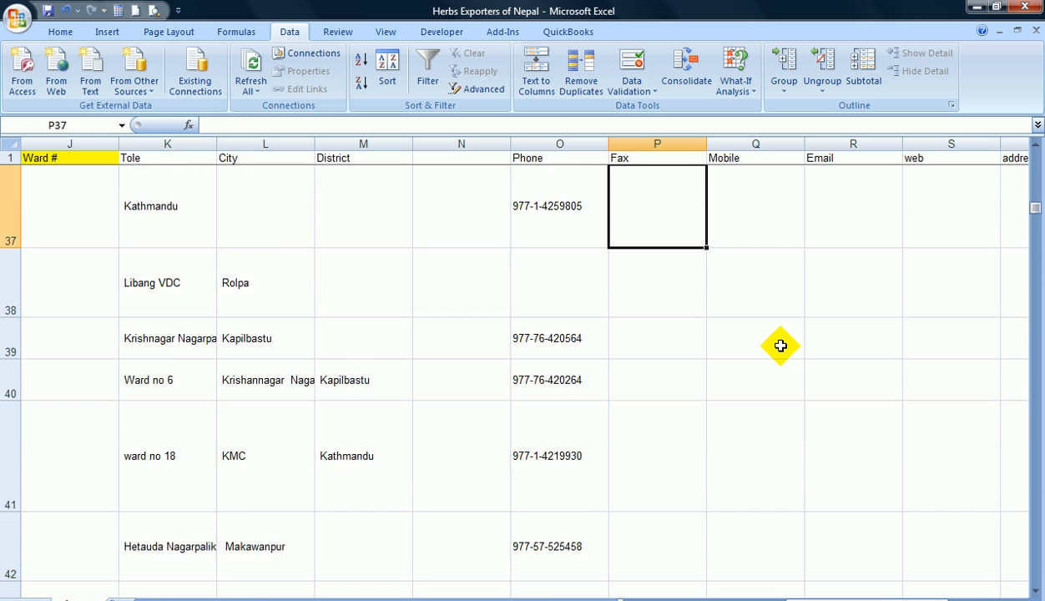
key("Up")
key("Up")
key("Up")
key("Up")
key("Up")
key("Up")
key("Up")
key("Up")
key("Up")
key("Up")
key("Up")
key("Up")
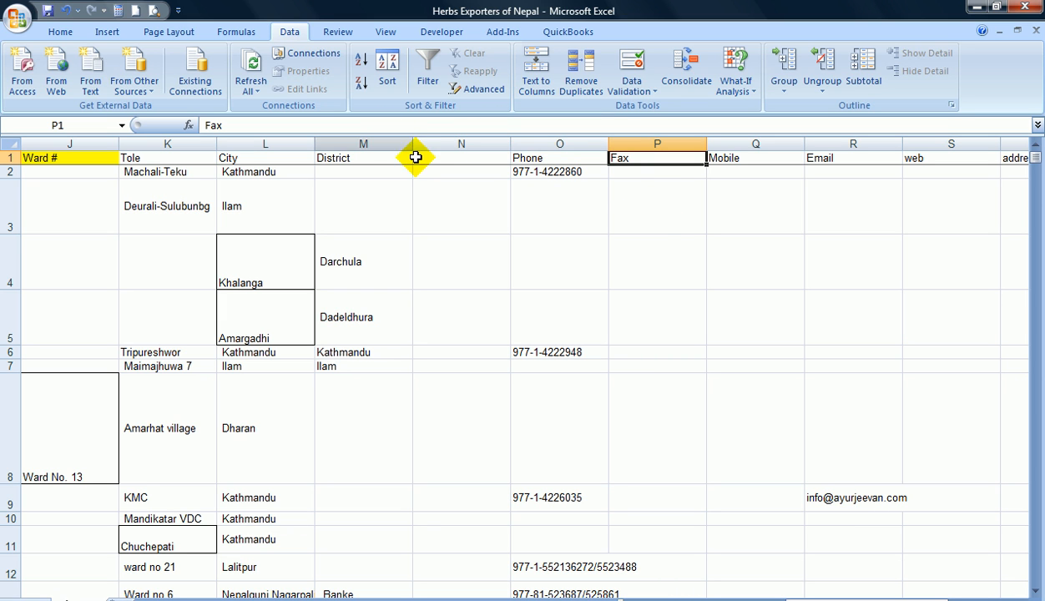
Save a copy of the workbook as an Excel Workbook named "Herbs Exporters of Nepal" on the Desktop
left_click(16, 27)
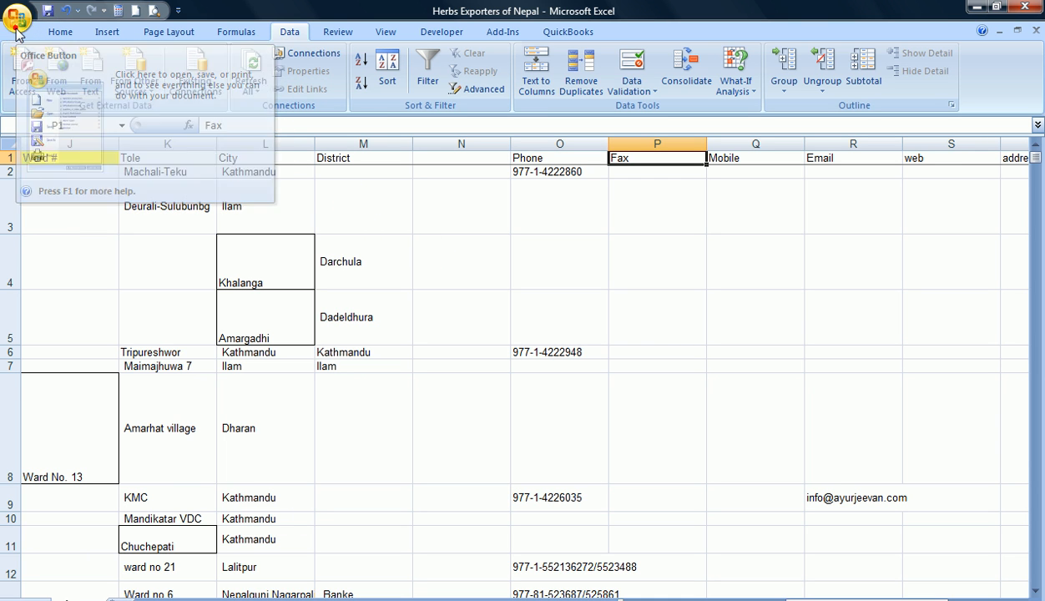
mouse_move(84, 163)
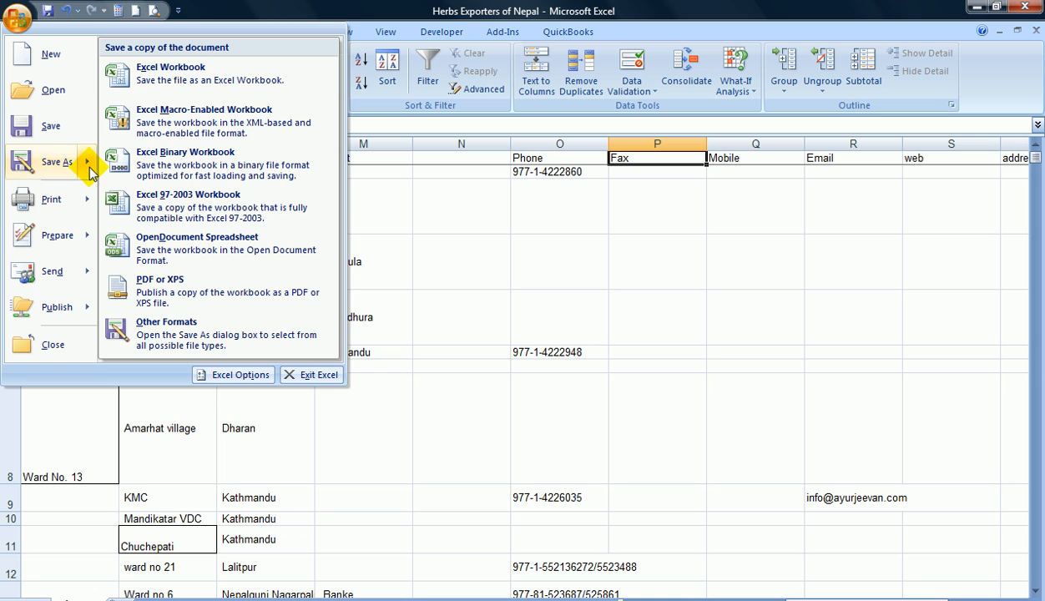
left_click(197, 76)
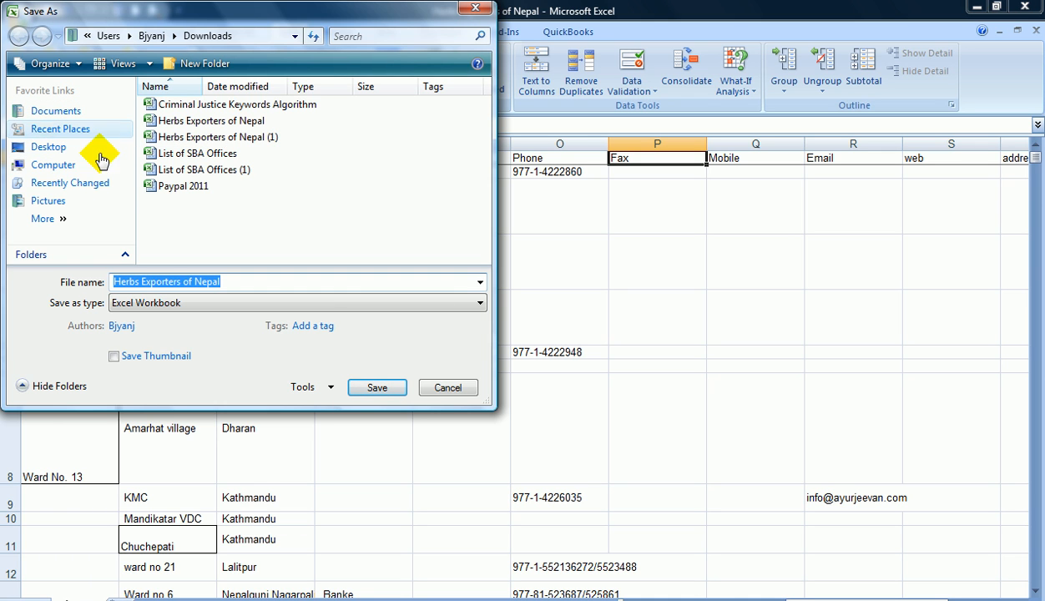
left_click(73, 151)
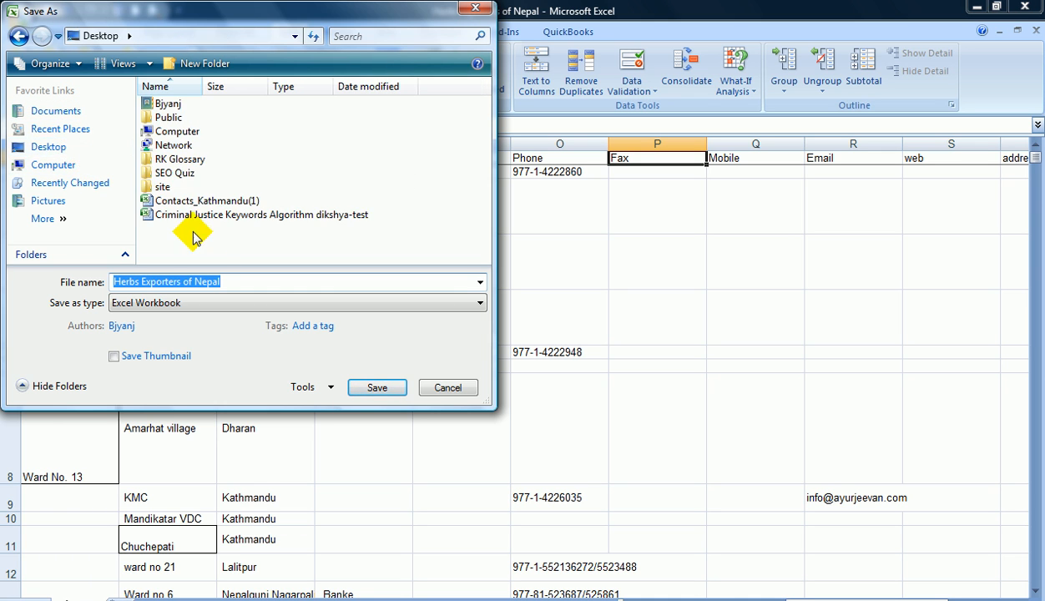
left_click(380, 389)
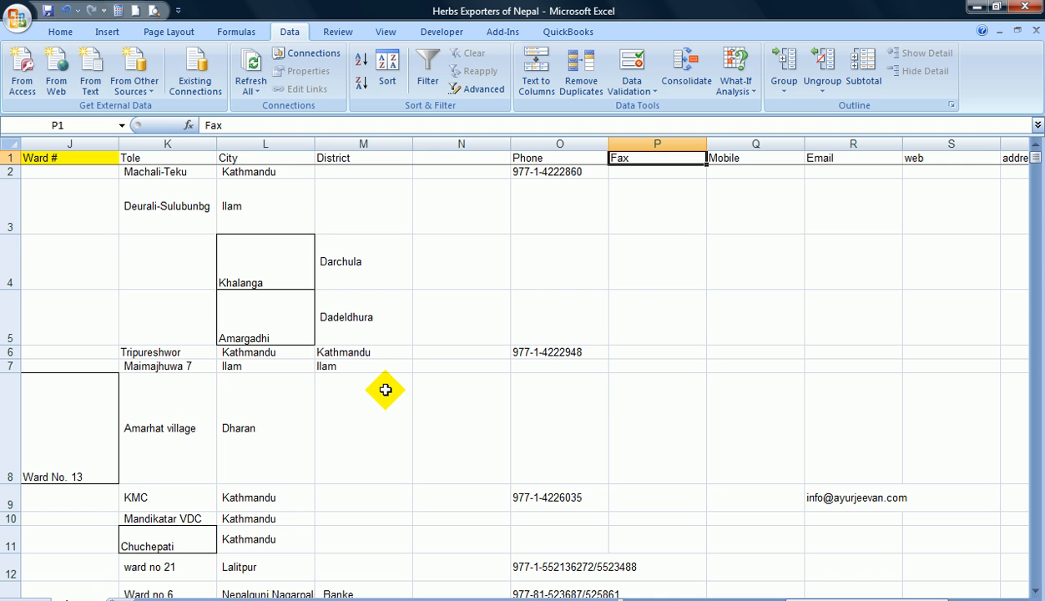
Copy the whole Description column E into empty column V, beyond the address column
key("Left")
key("Left")
key("Left")
key("Left")
key("Left")
key("Left")
key("Left")
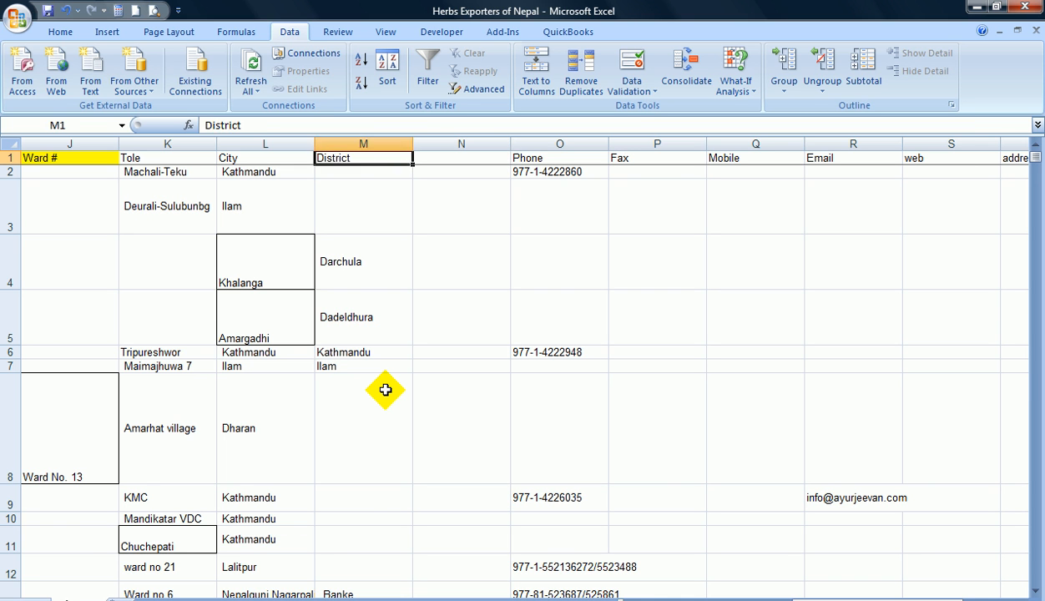
key("Left")
key("Left")
key("Left")
key("Left")
key("Left")
key("Left")
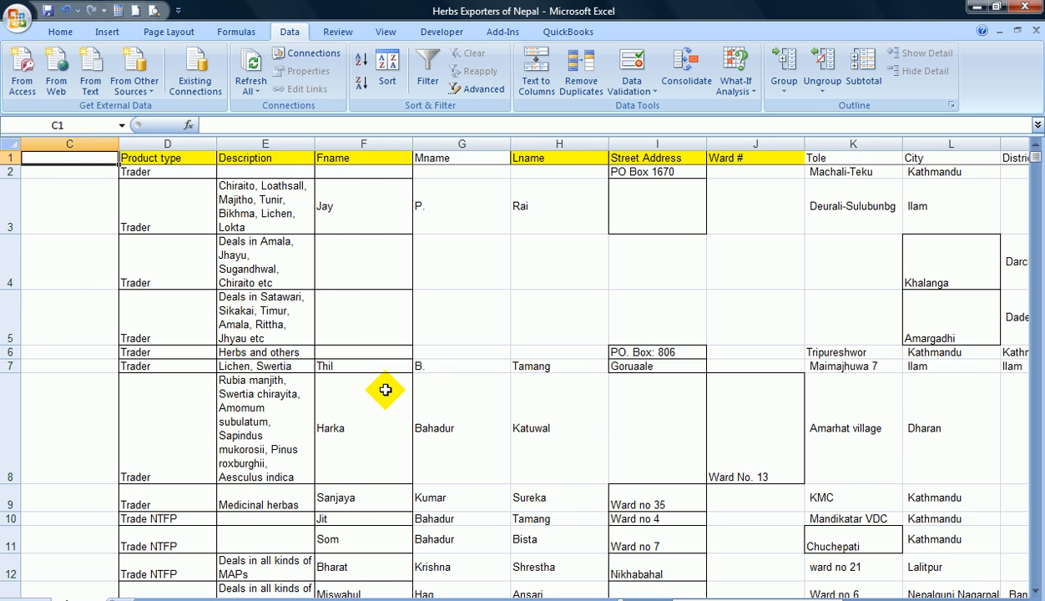
key("Left")
key("Left")
key("Right")
key("Right")
key("Right")
key("Right")
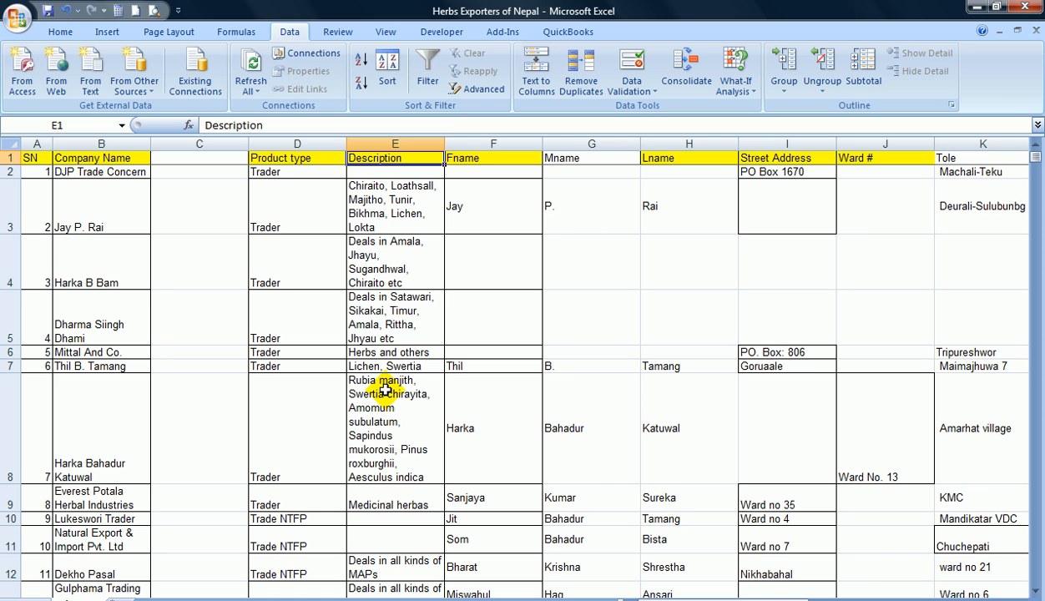
left_click(394, 144)
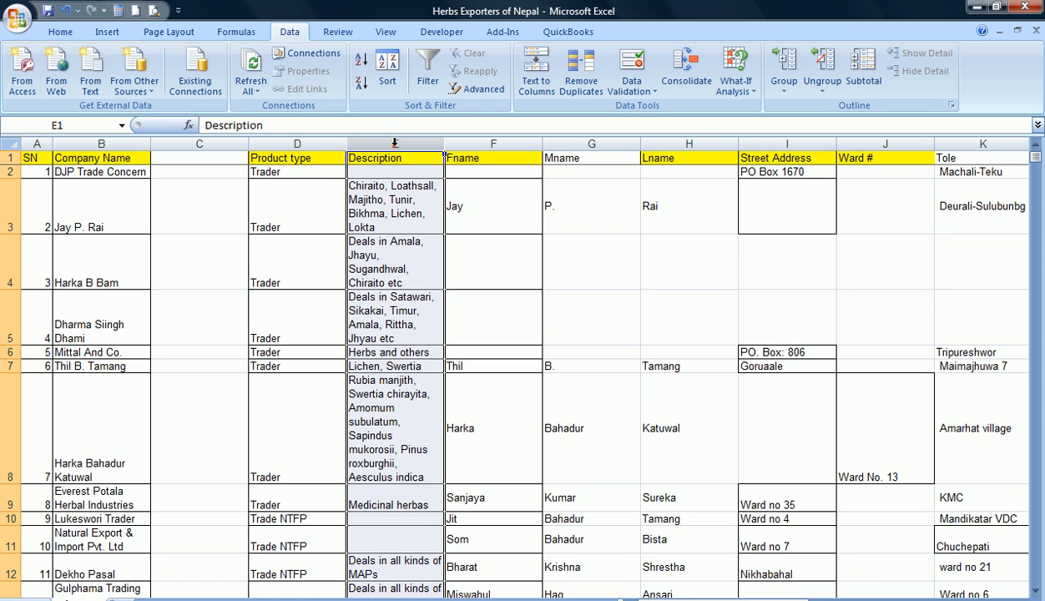
left_click(394, 143)
key("ctrl+c")
key("Right")
key("Right")
key("Right")
key("Right")
key("Right")
key("Right")
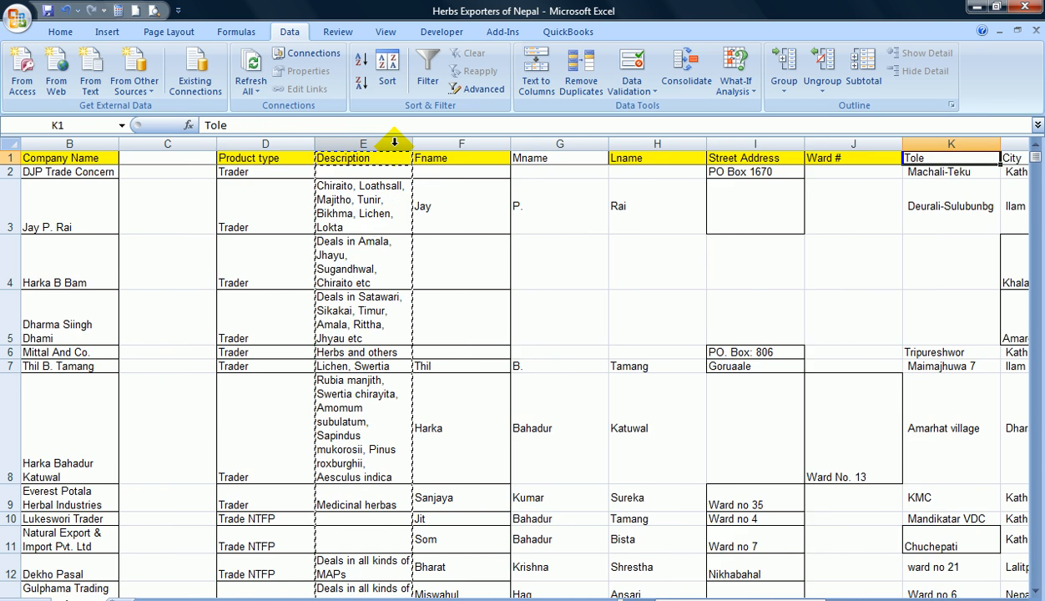
key("Right")
key("Right")
key("Right")
key("Right")
key("Right")
key("Right")
key("Right")
key("Right")
key("Right")
key("Right")
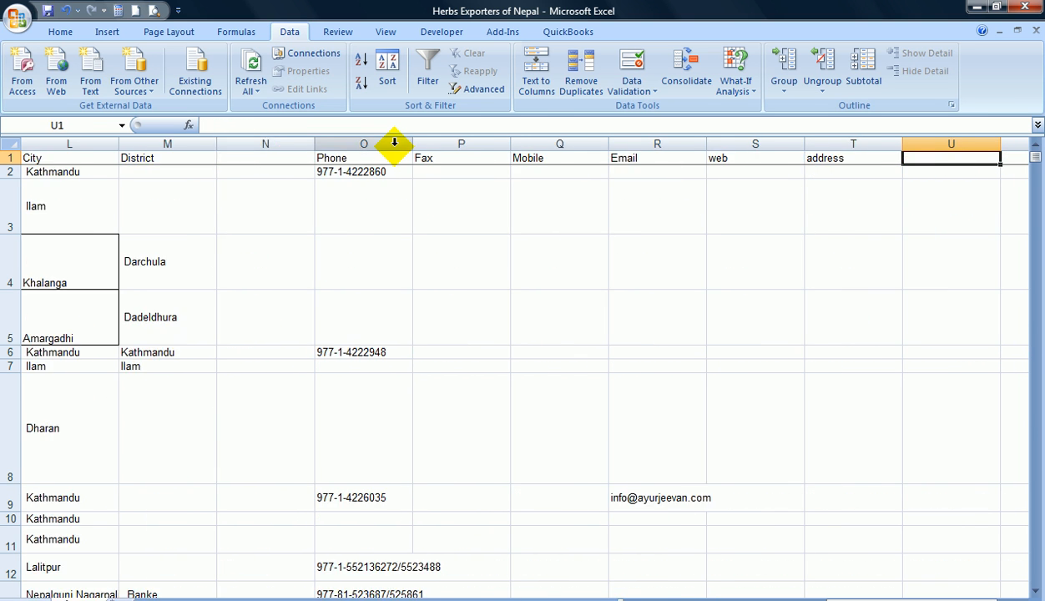
key("Right")
key("Right")
key("Right")
key("Left")
key("Left")
key("Left")
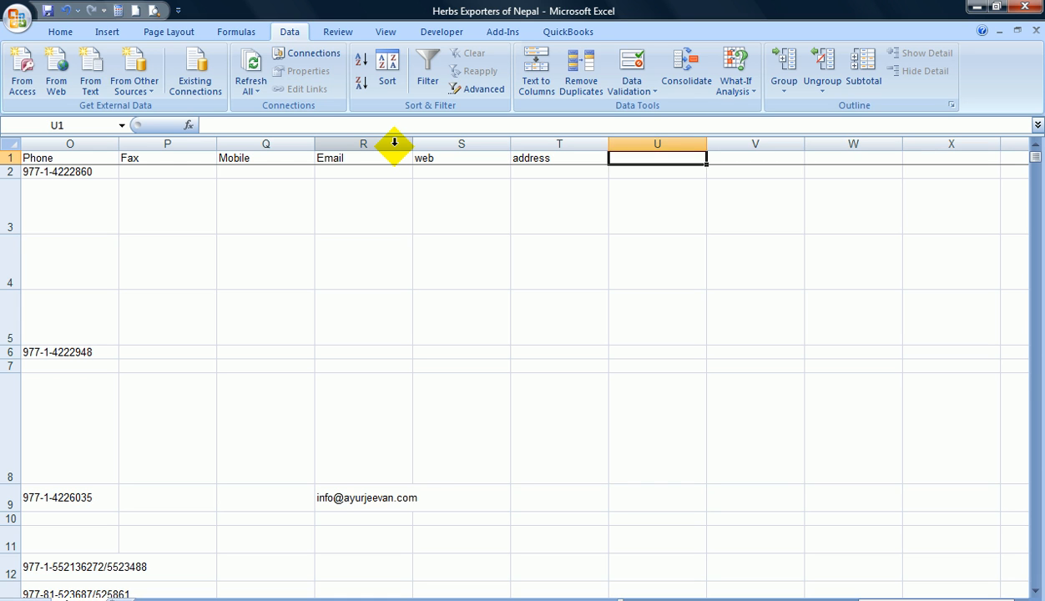
key("Right")
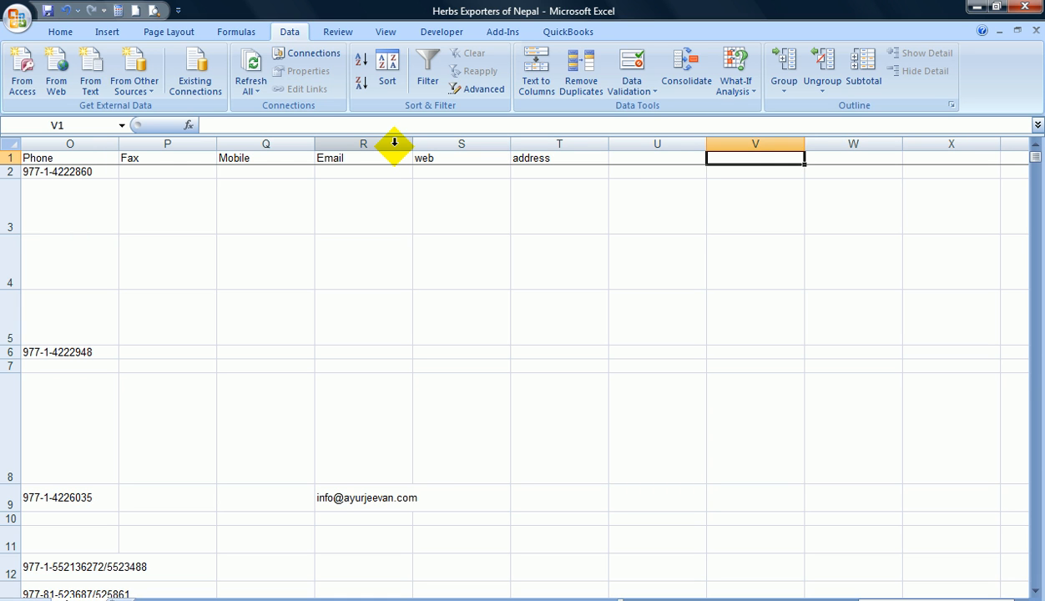
key("ctrl+v")
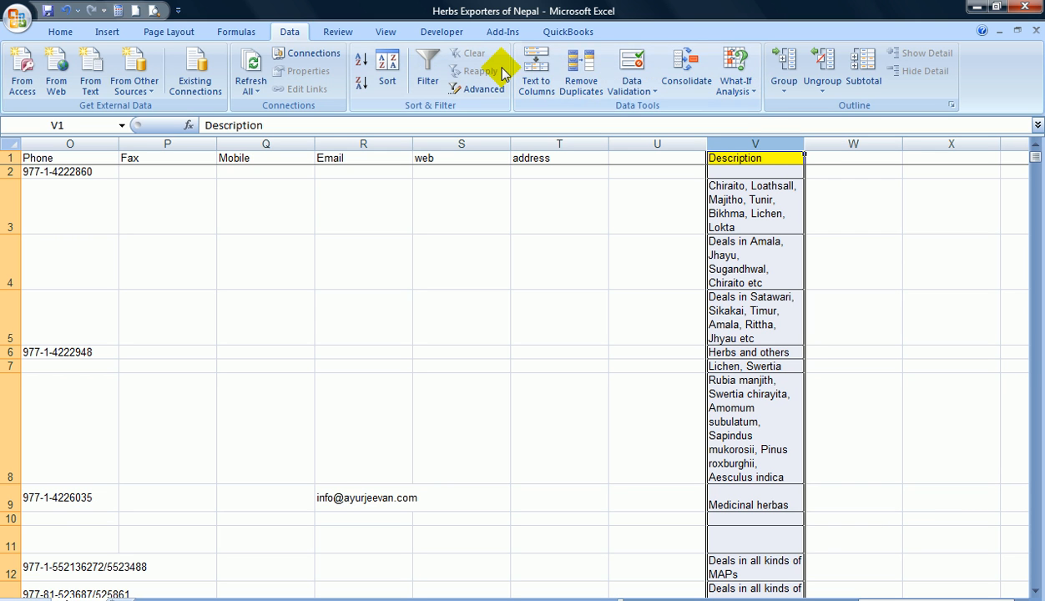
Split the copied Description column V with Text to Columns as delimited data, using comma as the only delimiter
left_click(539, 81)
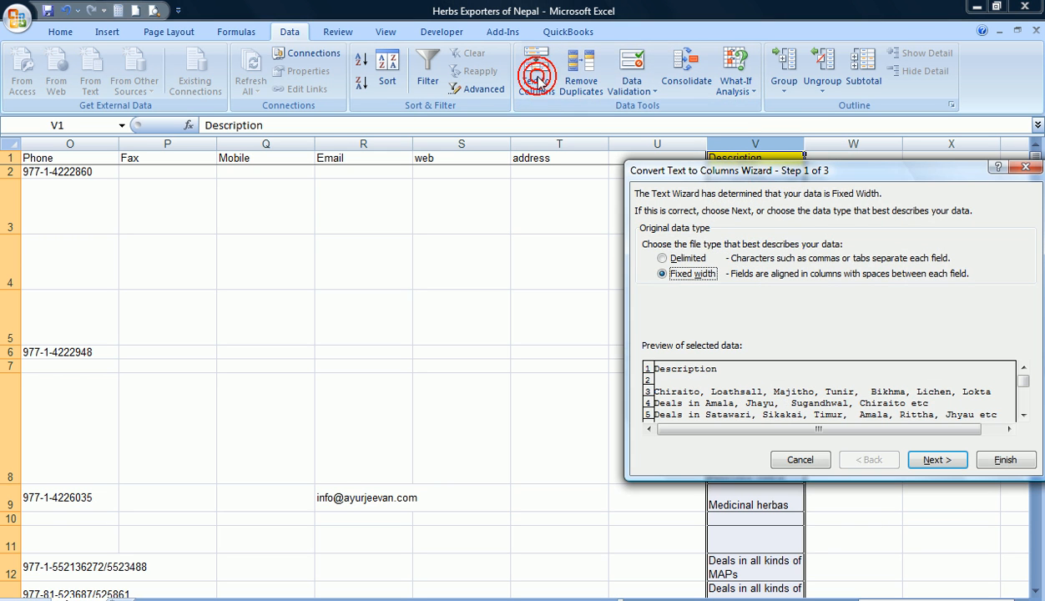
left_click(662, 259)
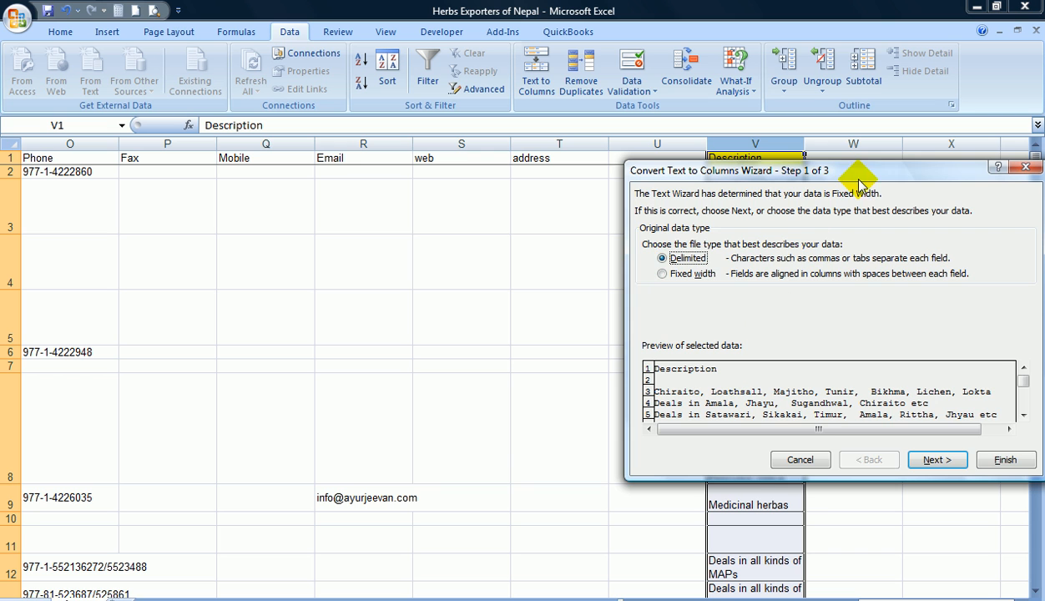
left_click_drag(864, 175, 385, 207)
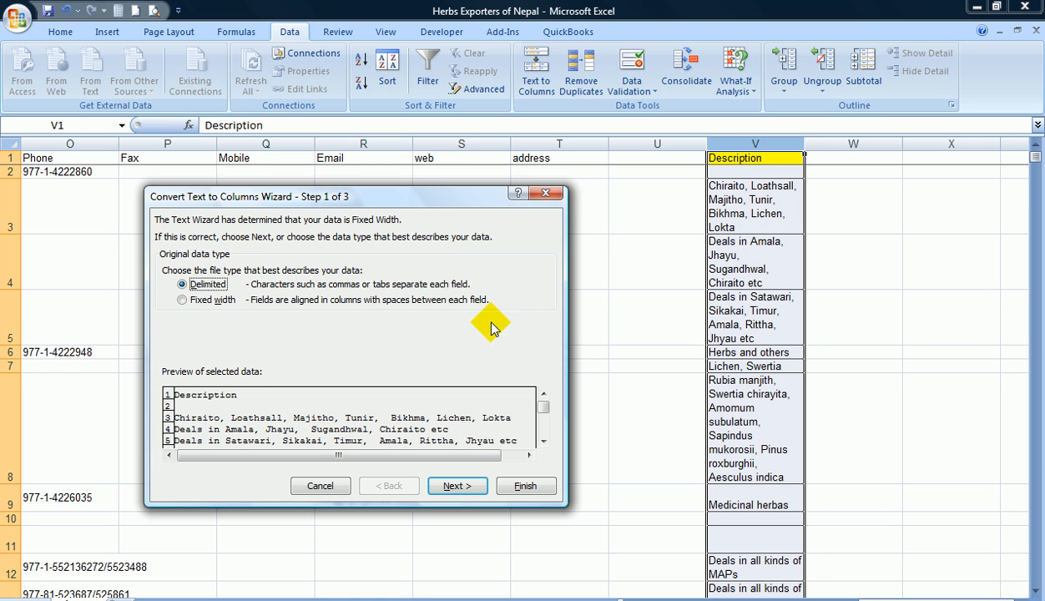
left_click(448, 484)
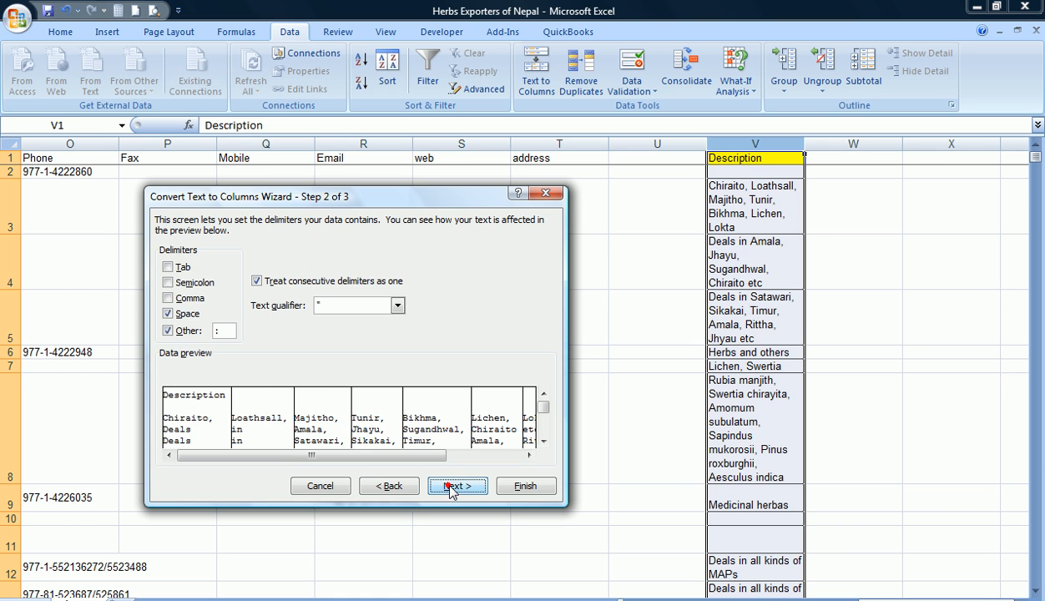
left_click(168, 298)
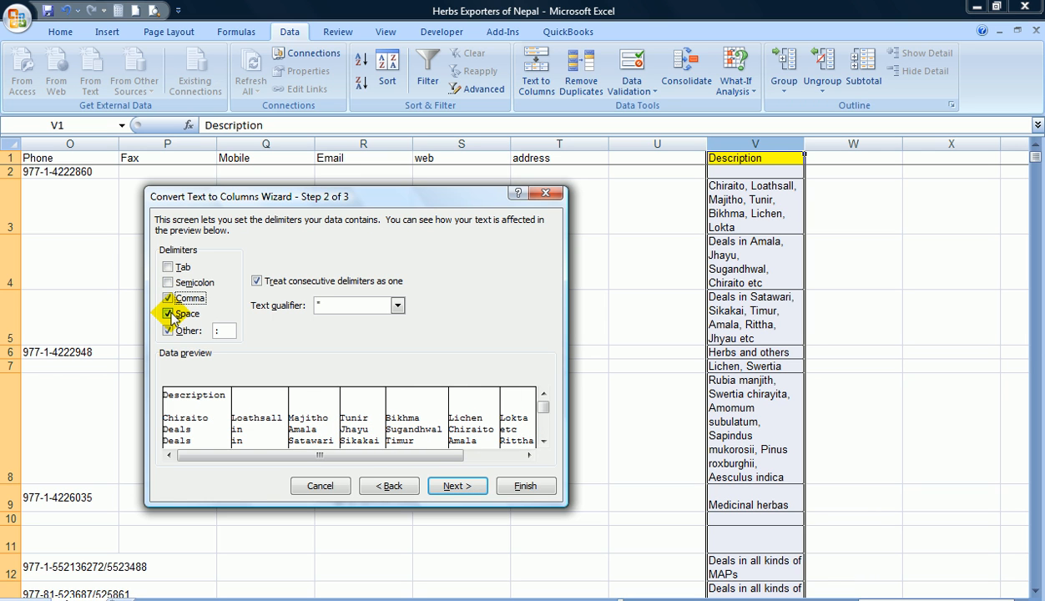
left_click(168, 314)
left_click(168, 330)
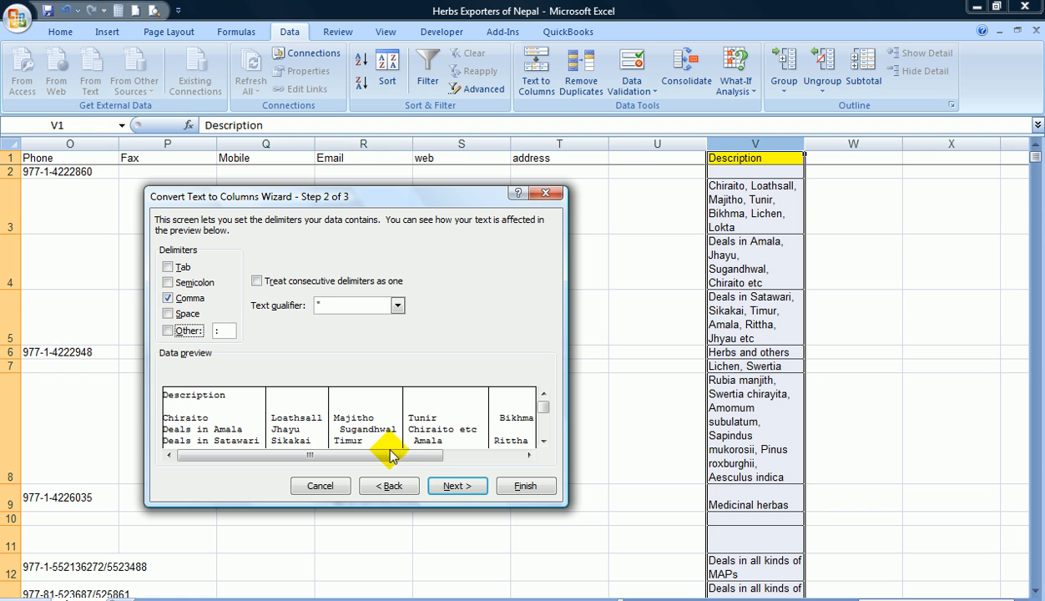
left_click(458, 487)
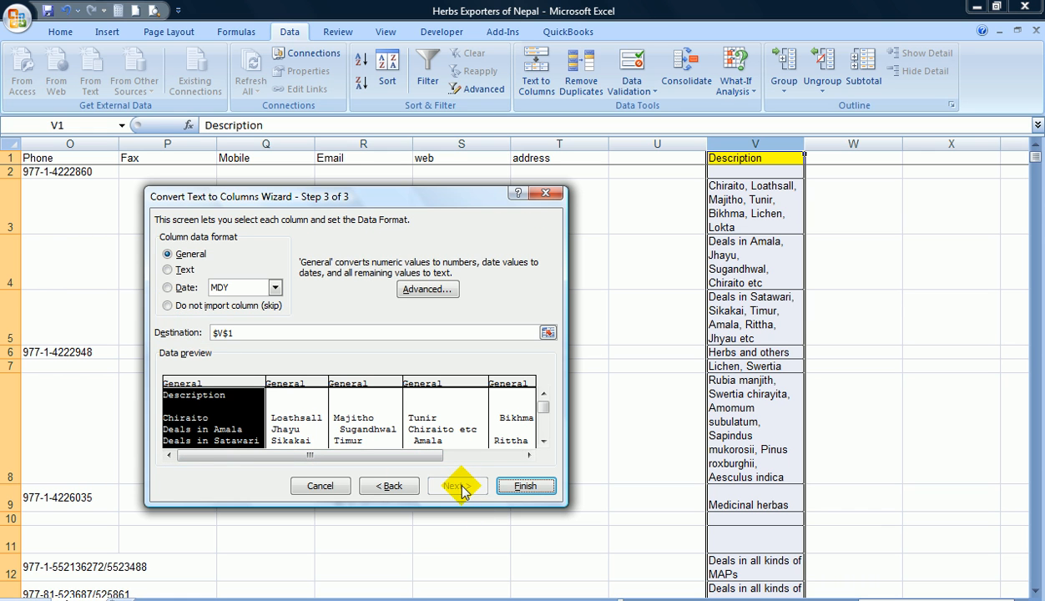
left_click(524, 487)
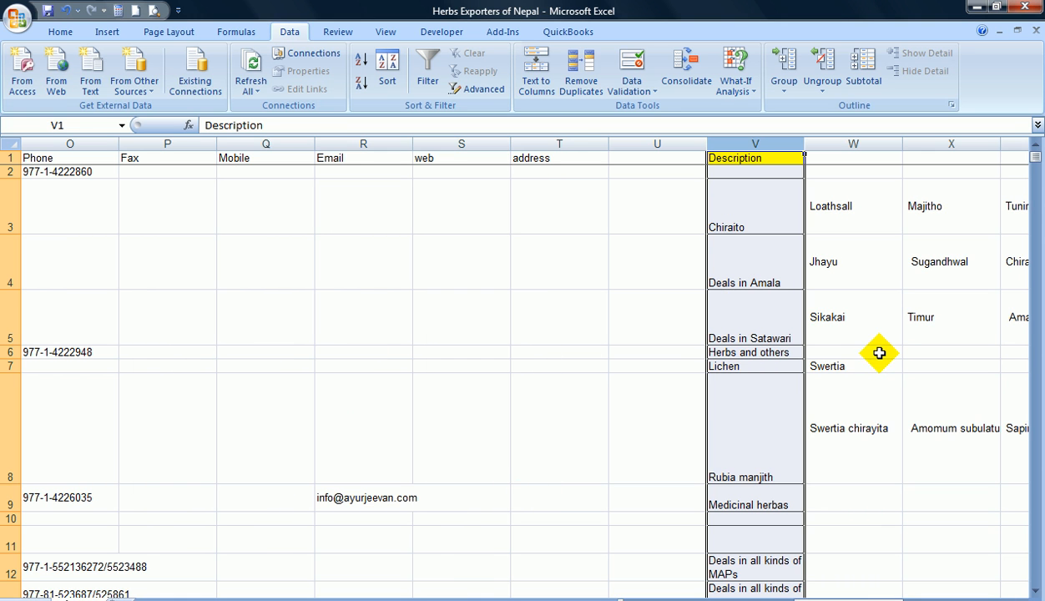
Examine how the herb names from the copied Description column are spread over columns V to AB in rows 3 to 5
key("Right")
key("Right")
key("Right")
key("Right")
key("Right")
key("Right")
key("Right")
key("Right")
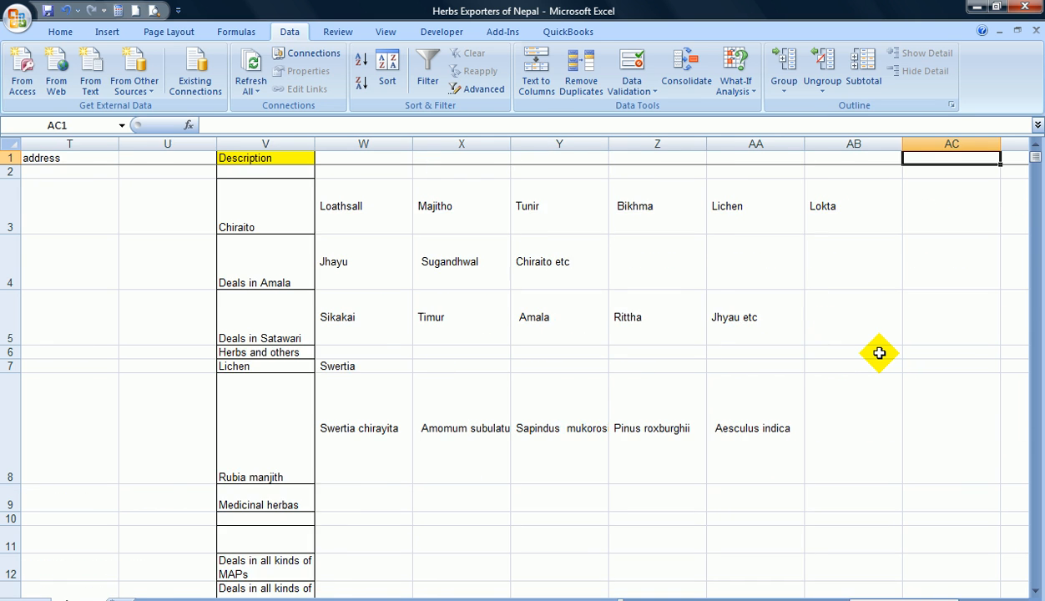
key("Left")
key("Left")
key("Left")
key("Left")
key("Left")
key("Left")
key("Left")
key("Left")
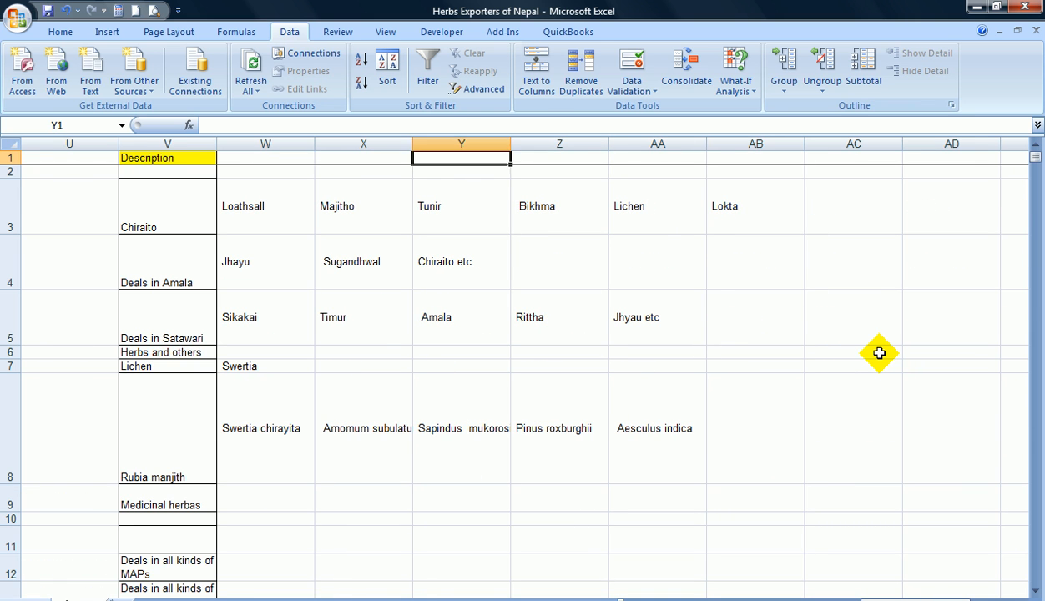
key("Down")
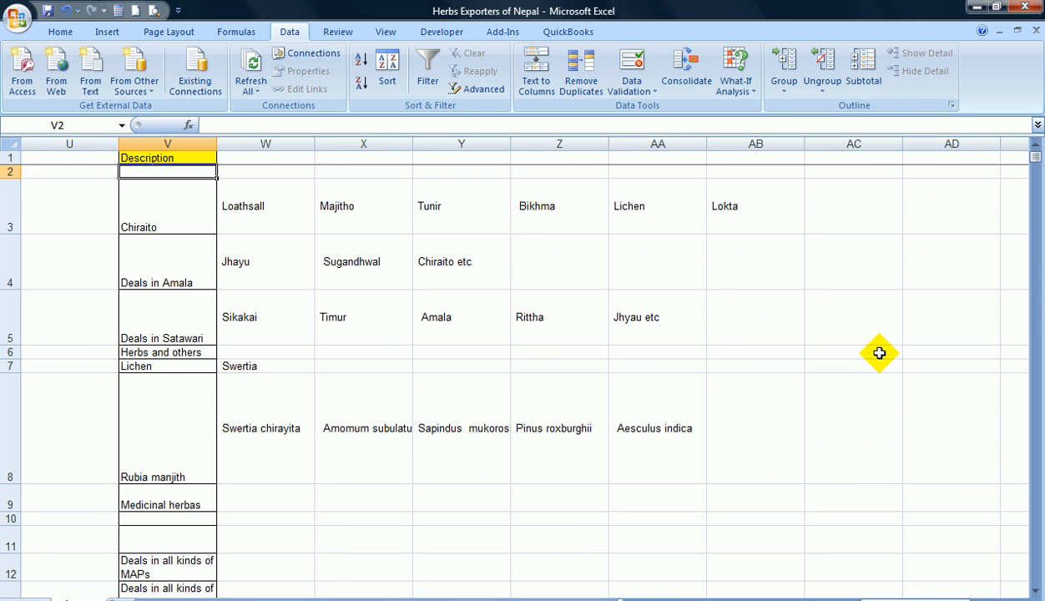
key("Down")
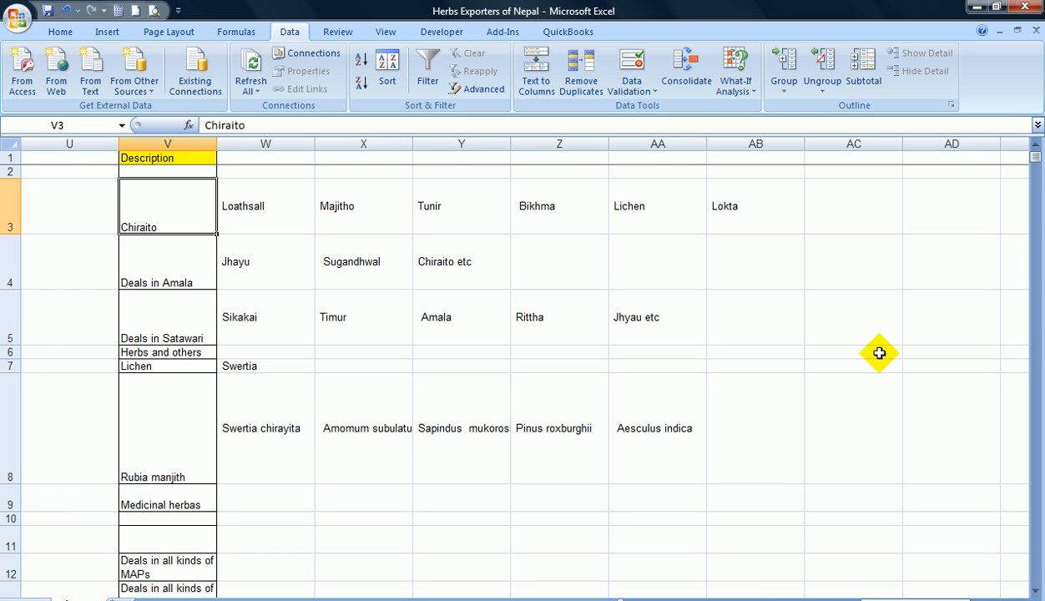
key("Right")
key("Right")
key("Right")
key("Right")
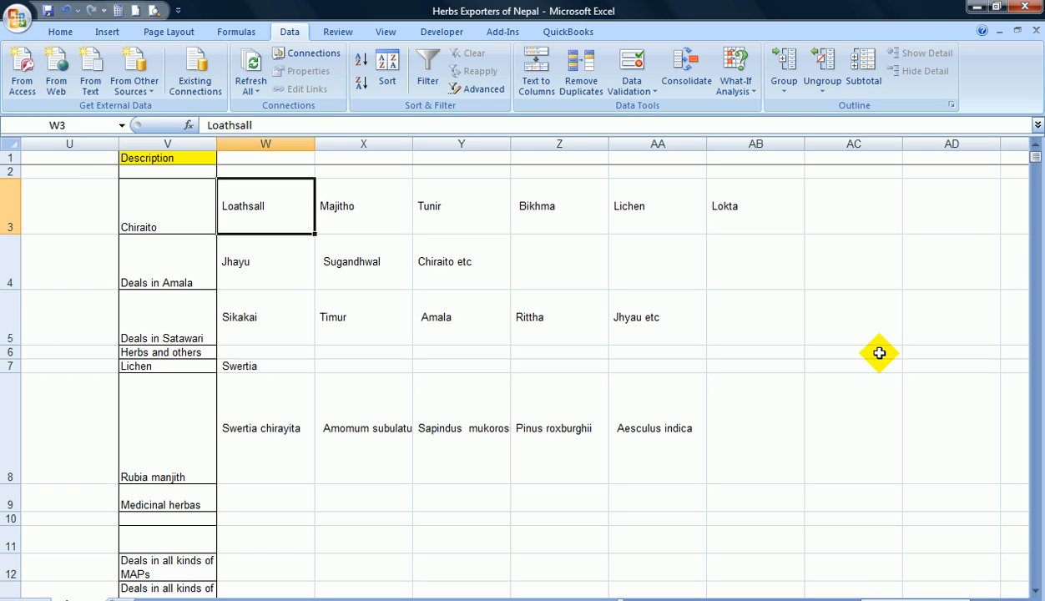
key("Right")
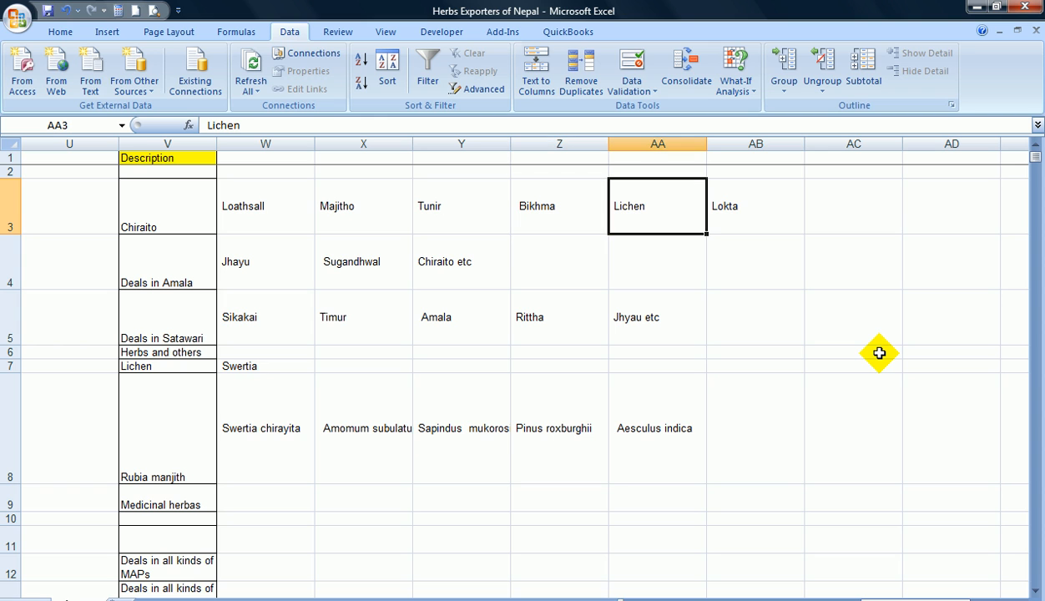
key("Right")
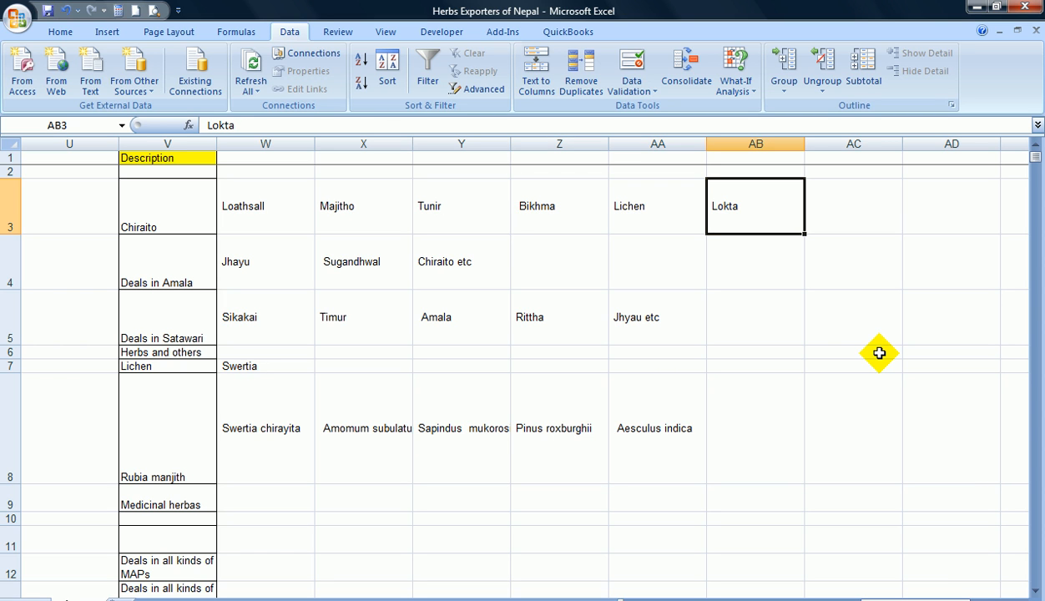
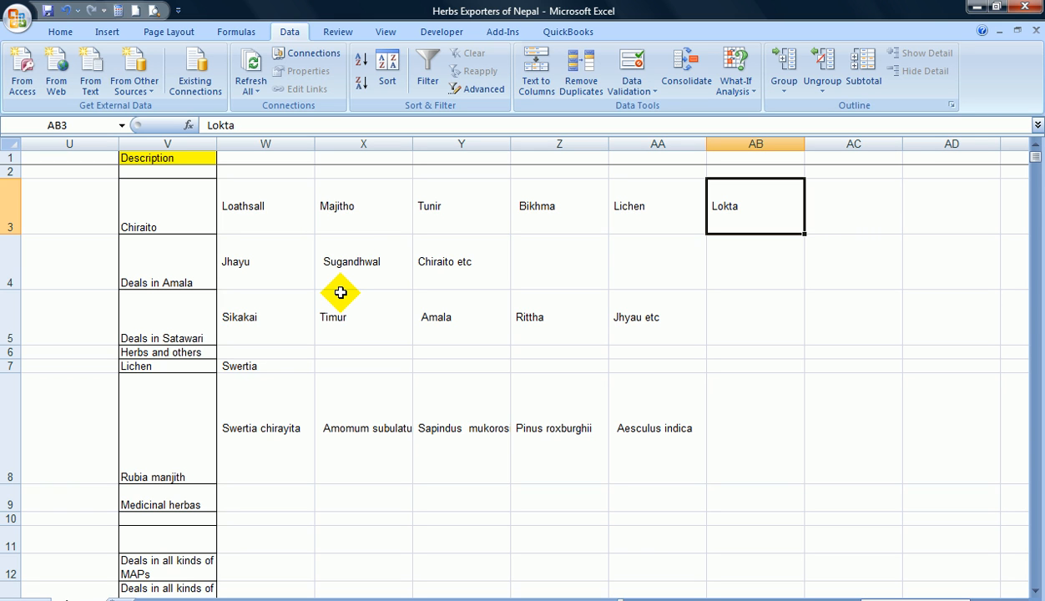
key("Down")
key("Down")
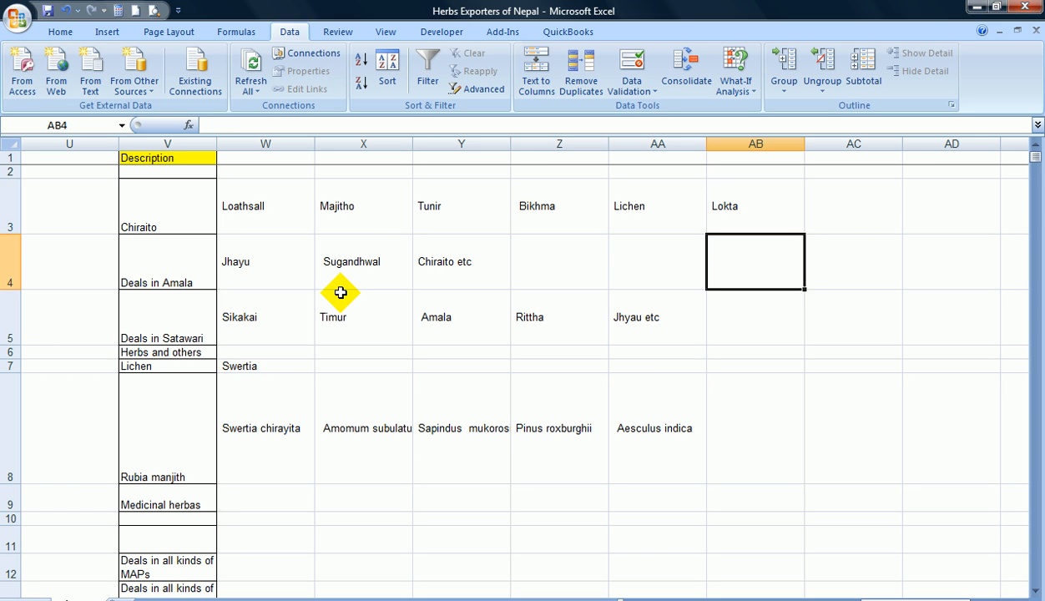
key("Left")
key("Left")
key("Left")
key("Left")
key("Left")
key("Left")
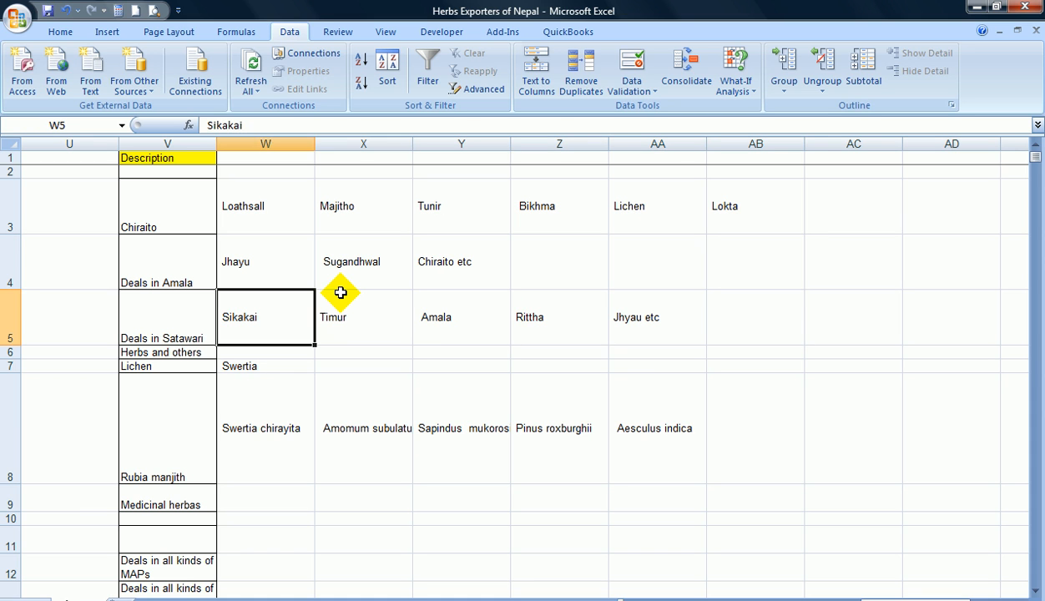
Widen column X enough to show its full herb names in the split description data
key("Down")
key("Down")
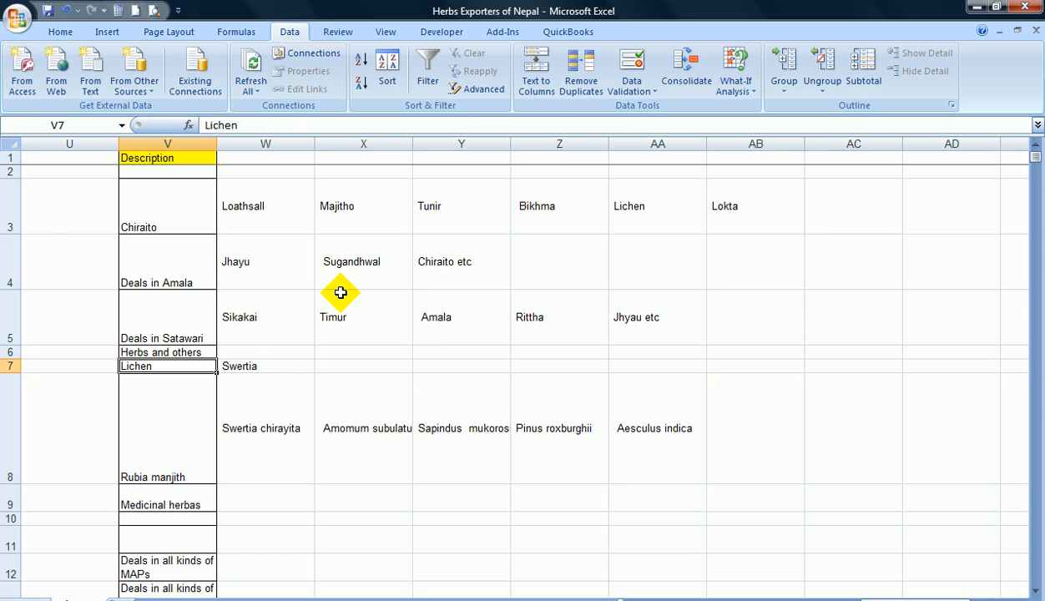
key("Right")
key("Down")
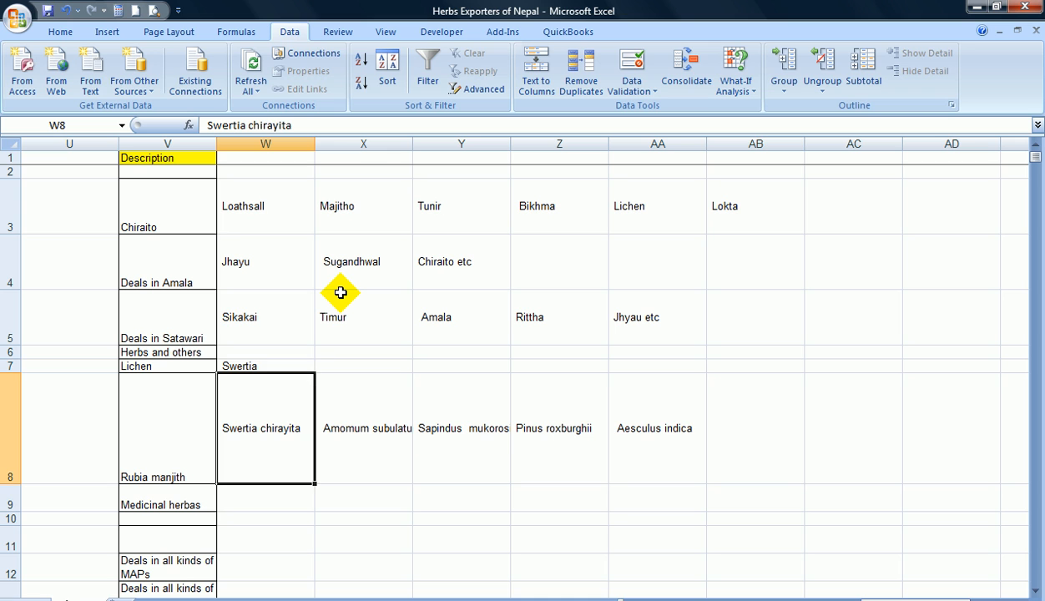
key("Up")
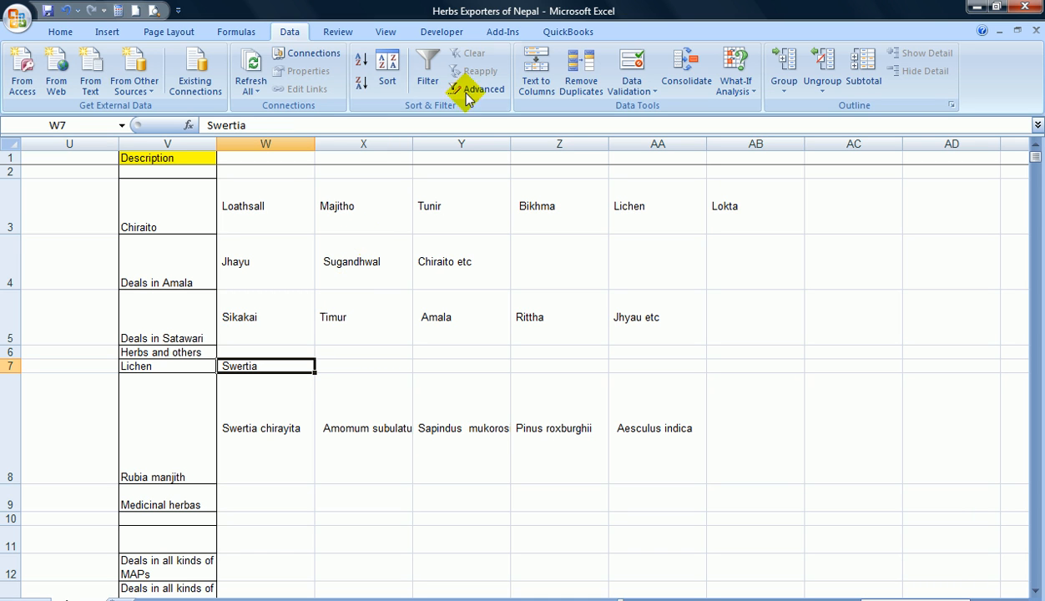
double_click(411, 145)
left_click_drag(548, 150, 486, 167)
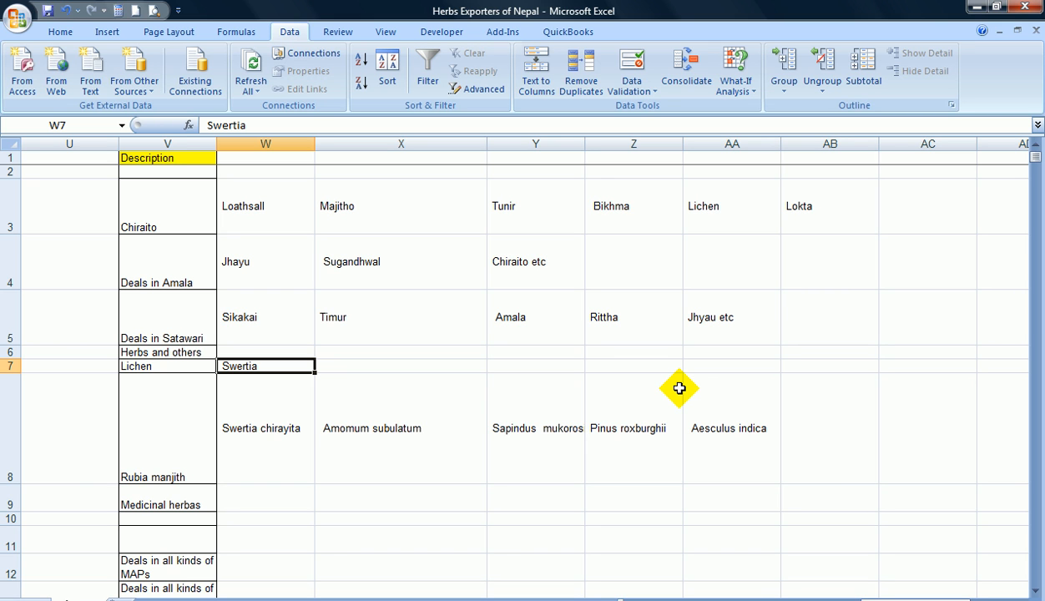
Compare the herb names across columns W to AB in rows 3 to 8
key("Down")
key("Up")
key("Up")
key("Up")
key("Up")
key("Up")
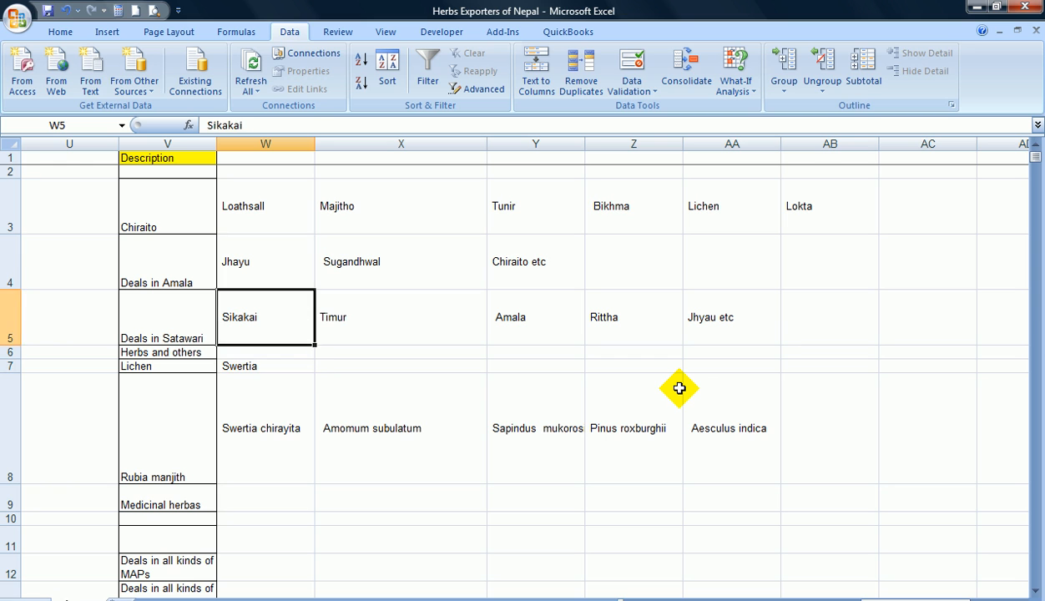
key("Right")
key("Right")
key("Right")
key("Right")
key("Right")
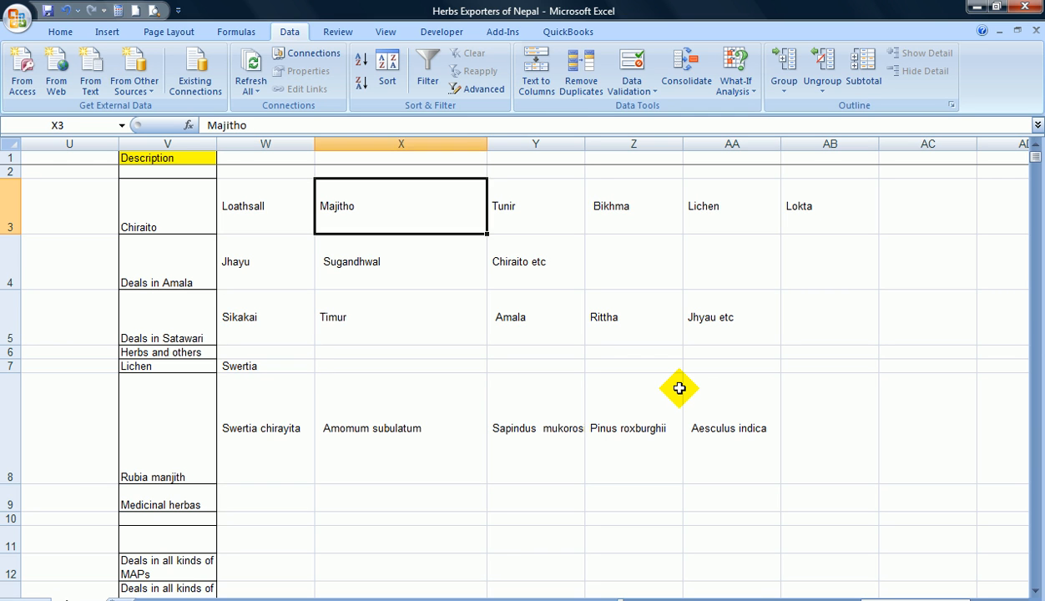
key("Down")
key("Down")
key("Down")
key("Down")
key("Down")
key("Down")
key("Down")
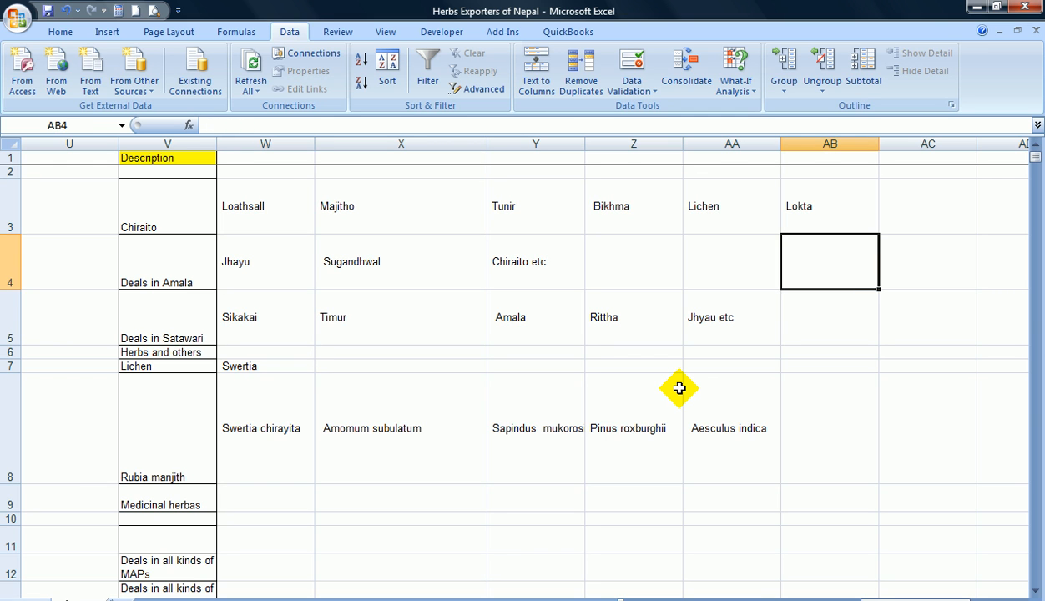
Check the split description entries from row 4 down to row 27
key("Down")
key("Down")
key("Down")
key("Down")
key("Down")
key("Down")
key("Down")
key("Down")
key("Down")
key("Down")
key("Down")
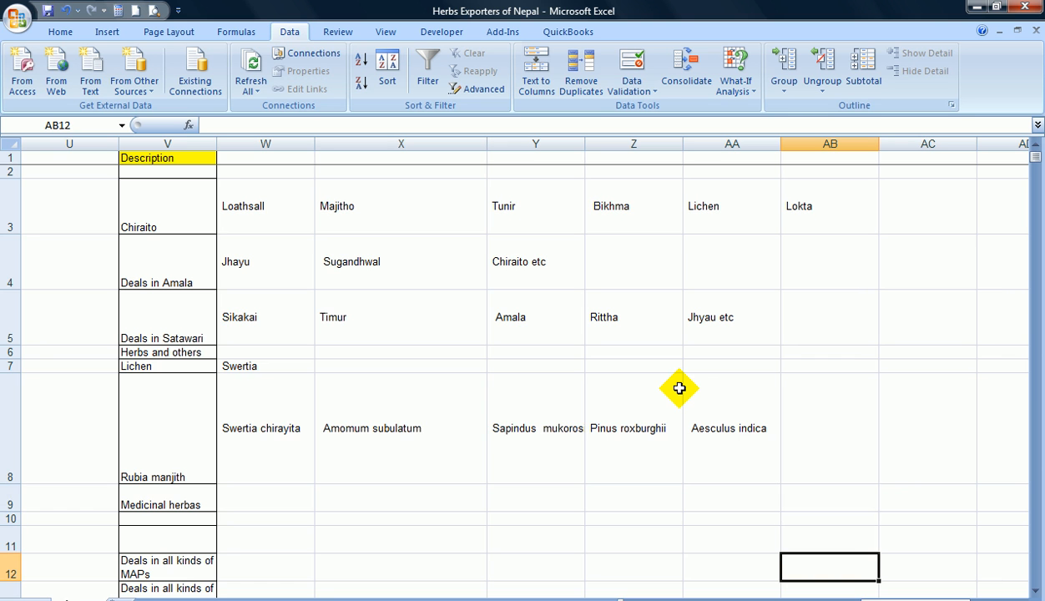
key("Down")
key("Down")
key("Down")
key("Down")
key("Down")
key("Down")
key("Down")
key("Down")
key("Down")
key("Down")
key("Down")
key("Down")
key("Down")
key("Down")
key("Down")
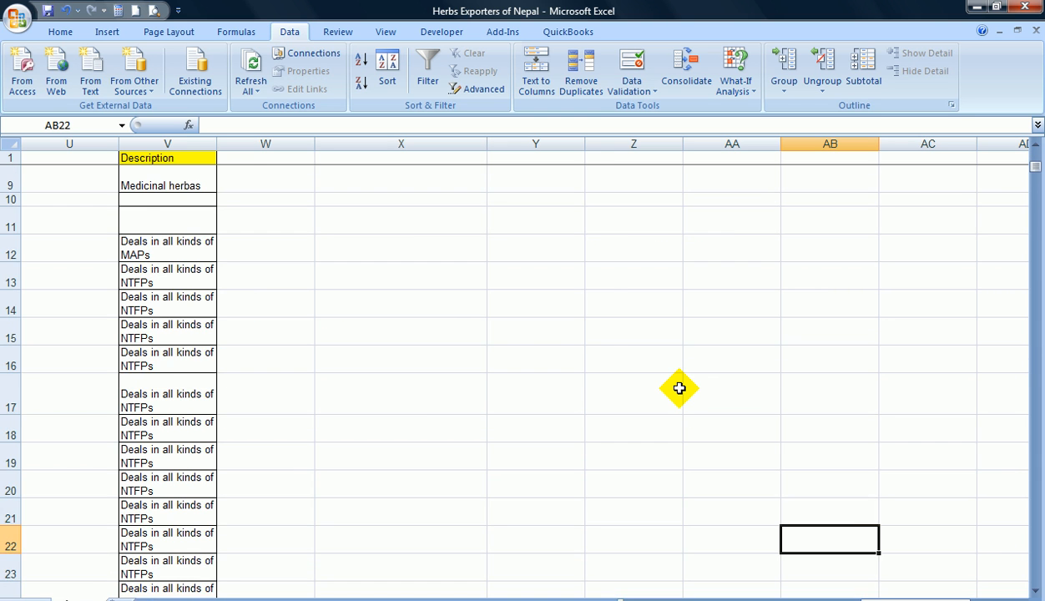
key("Up")
key("Up")
key("Up")
key("Up")
key("Up")
key("Up")
key("Up")
key("Up")
key("Up")
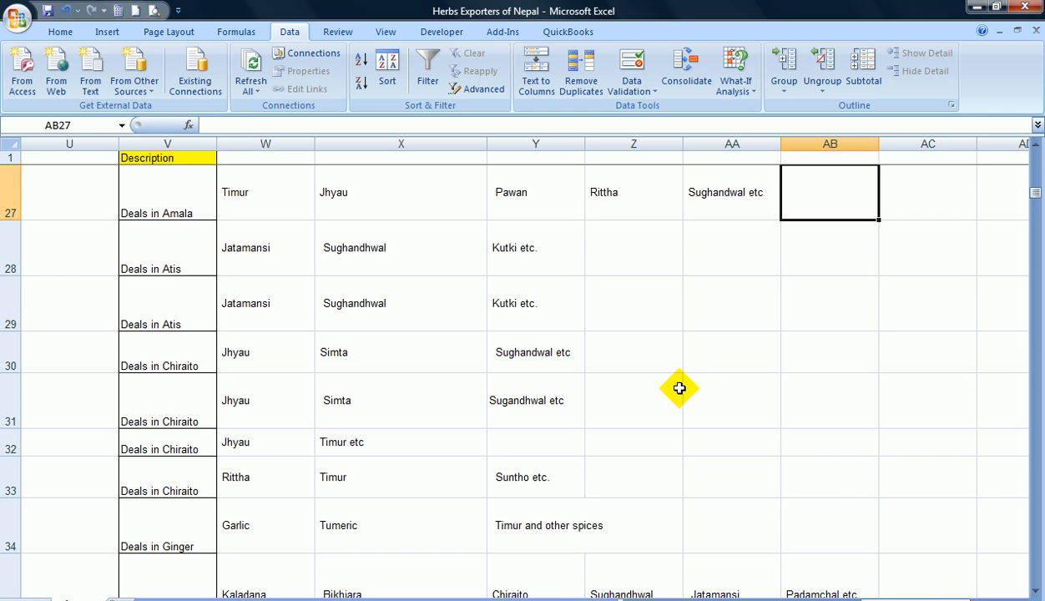
Examine the herb names spread over the split columns in rows 27 to 41
key("Down")
key("Down")
key("Down")
key("Down")
key("Down")
key("Down")
key("Down")
key("Down")
key("Down")
key("Down")
key("Down")
key("Down")
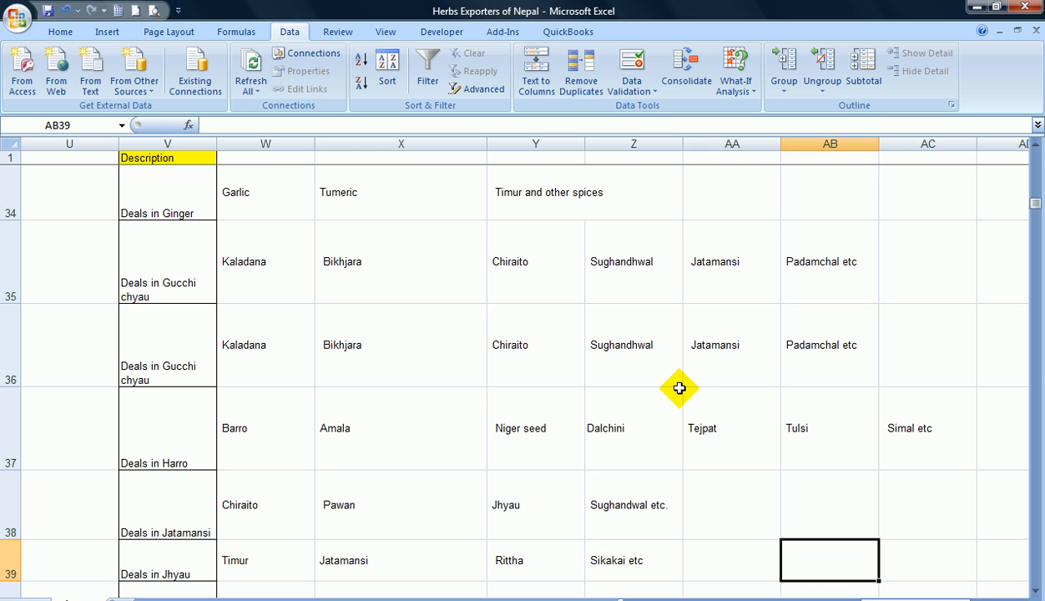
key("Down")
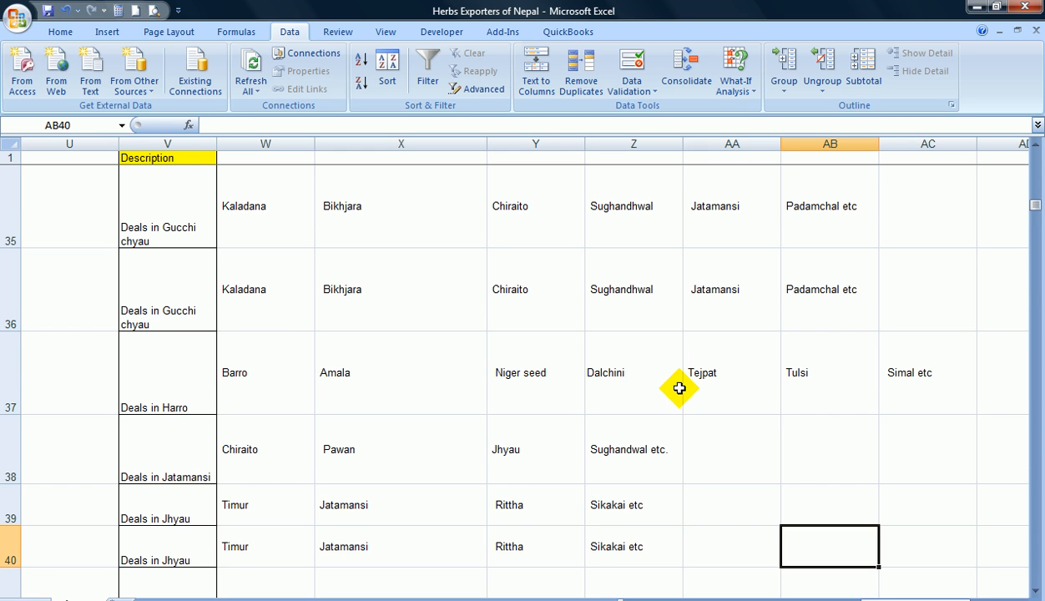
key("Down")
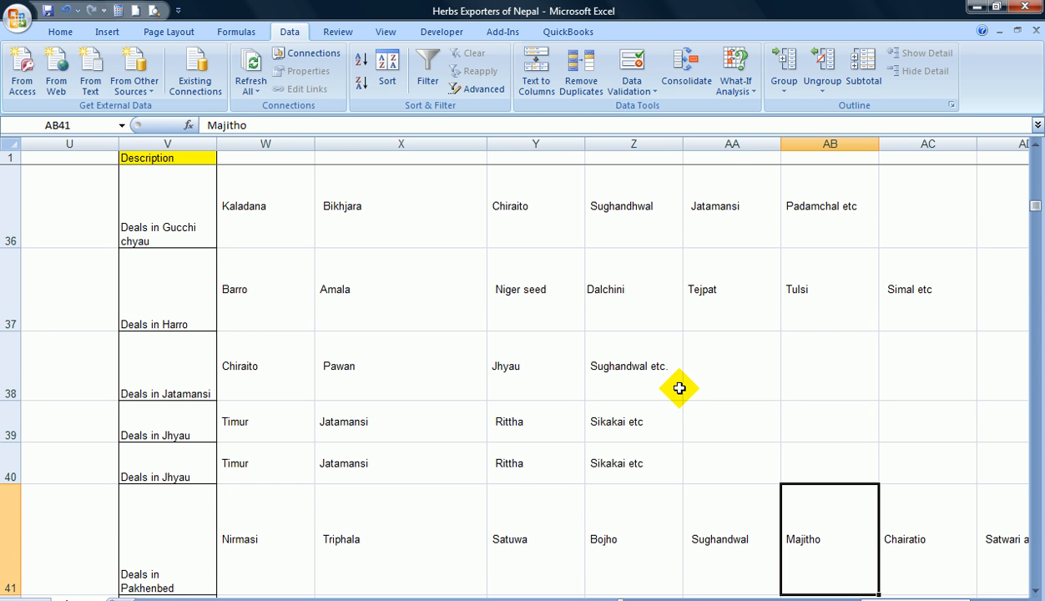
key("Left")
key("Left")
key("Left")
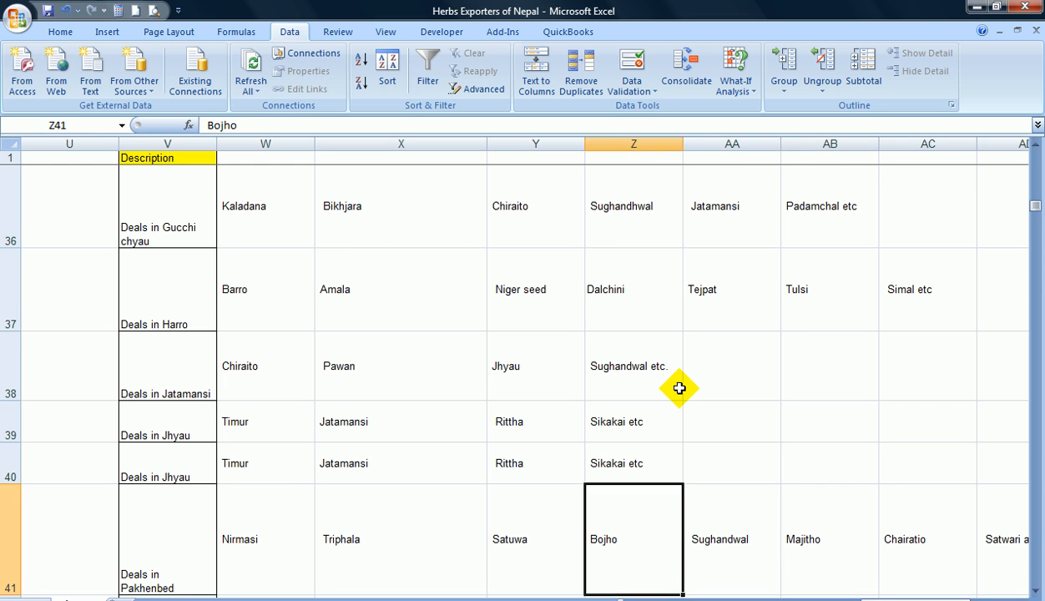
Examine which herbs fall in columns Y and Z from row 36 to row 50
key("Up")
key("Up")
key("Up")
key("Up")
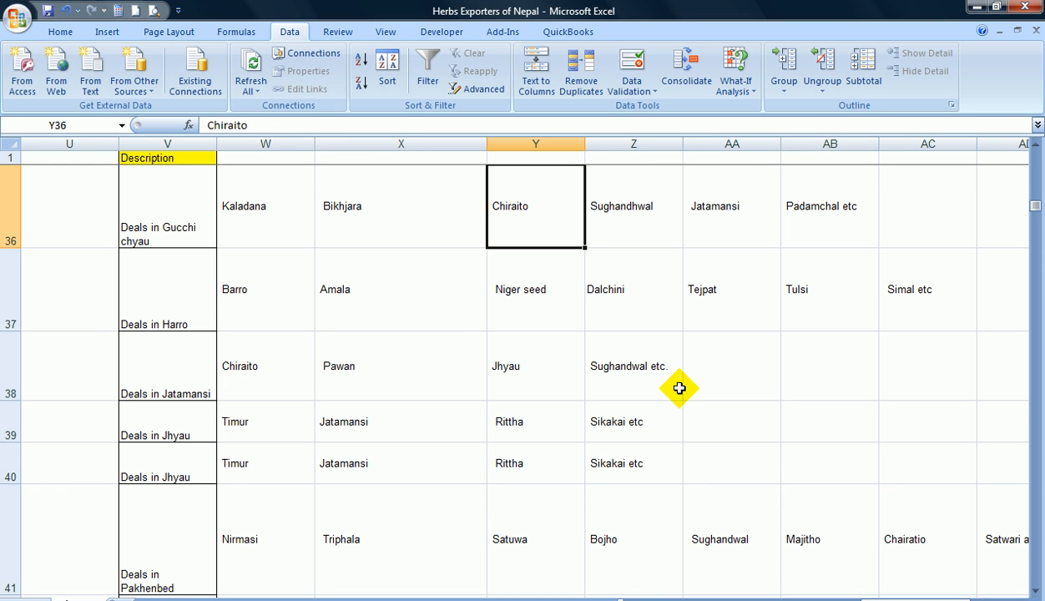
key("Down")
key("Down")
key("Down")
key("Down")
key("Down")
key("Down")
key("Down")
key("Down")
key("Down")
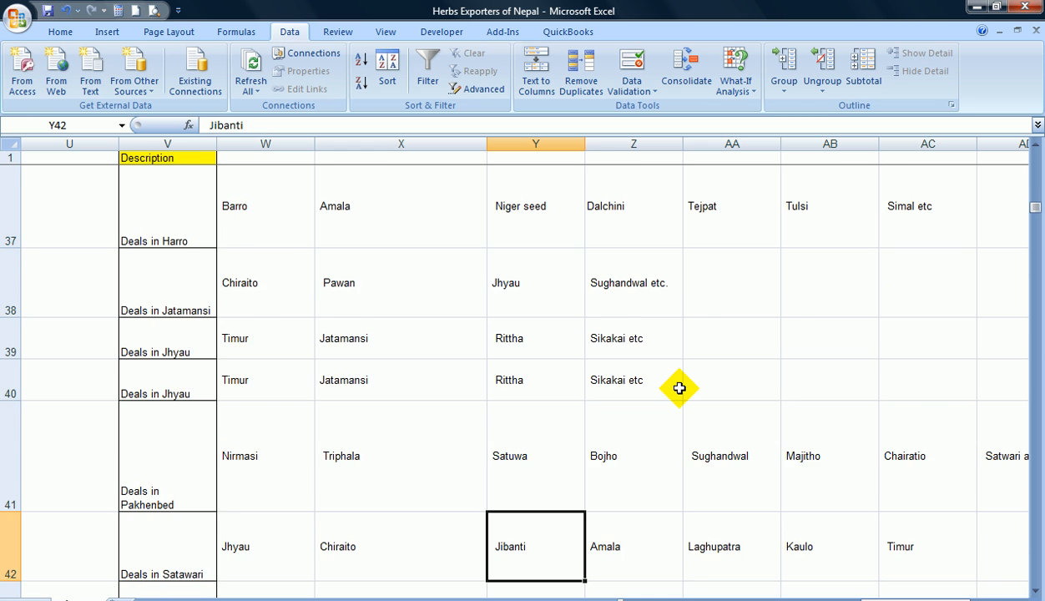
key("Down")
key("Down")
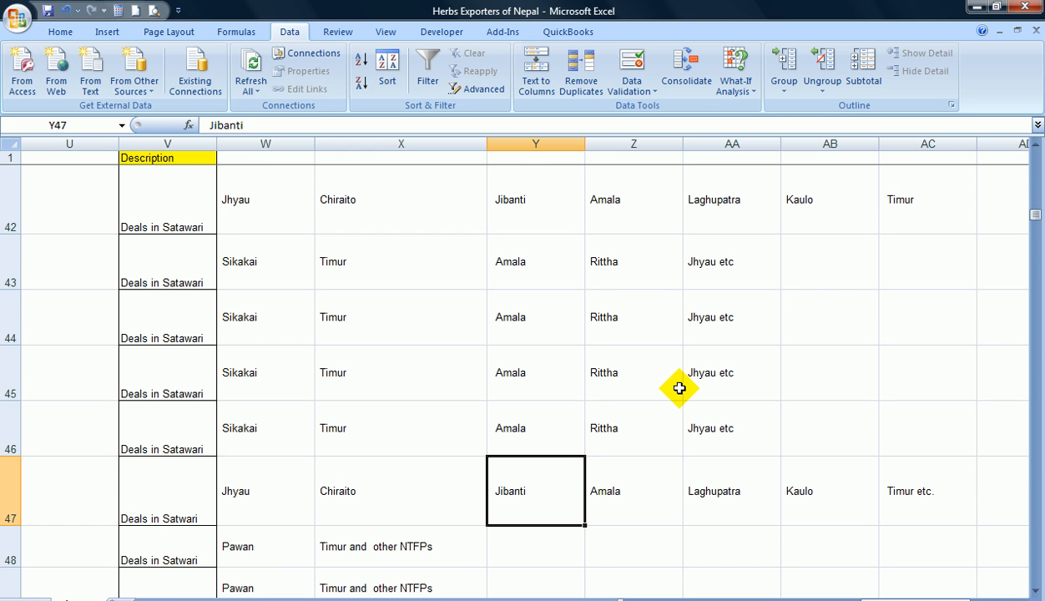
key("Down")
key("Down")
key("Down")
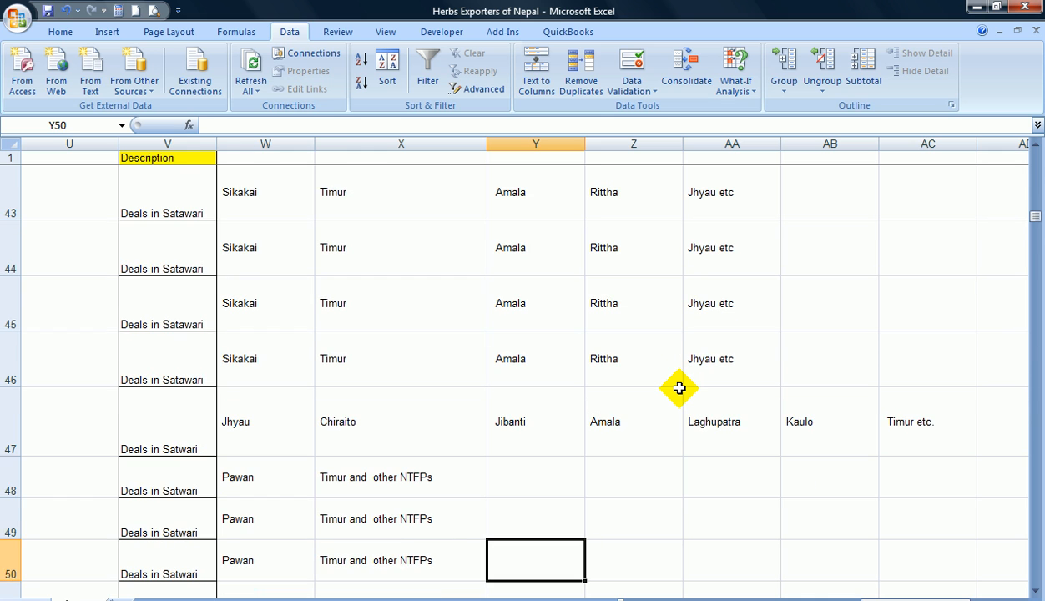
key("Up")
key("Up")
key("Up")
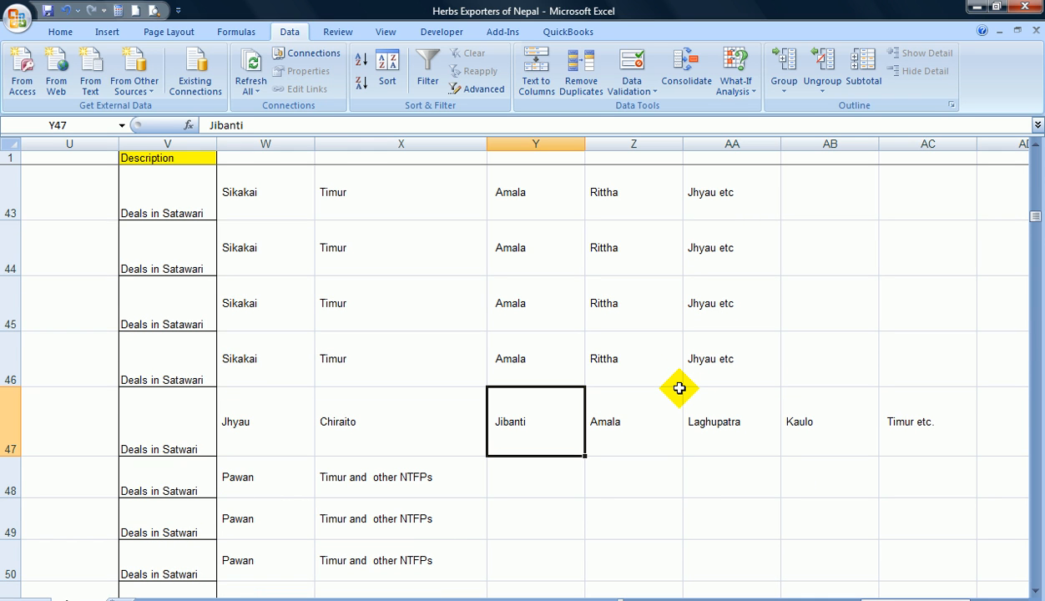
key("Down")
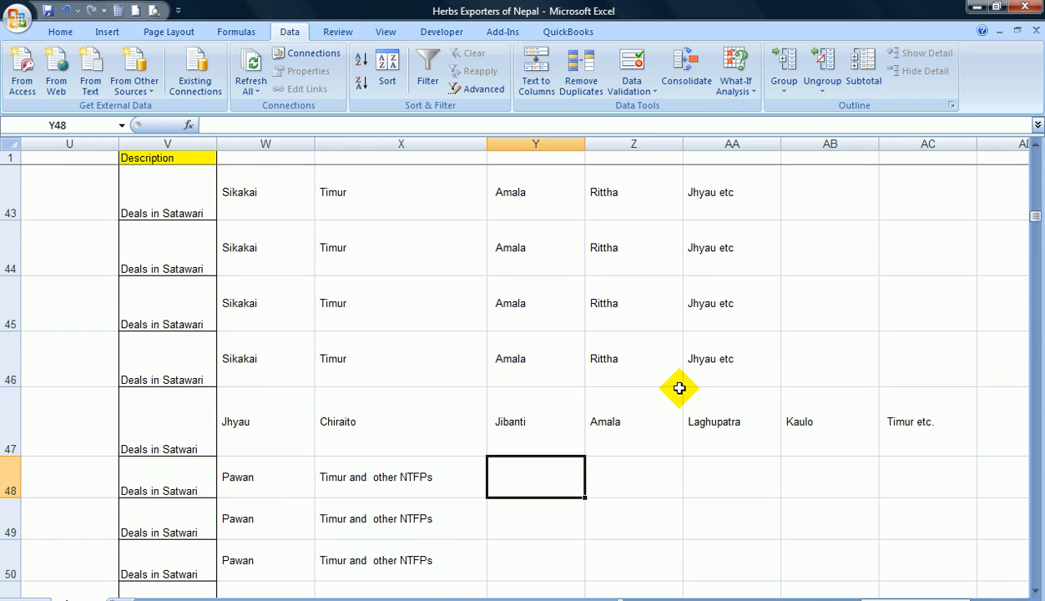
Move the herb entries Amala through Timur etc. from Z47:AC47 to AA47:AD47, leaving Z47 empty
key("Up")
key("Right")
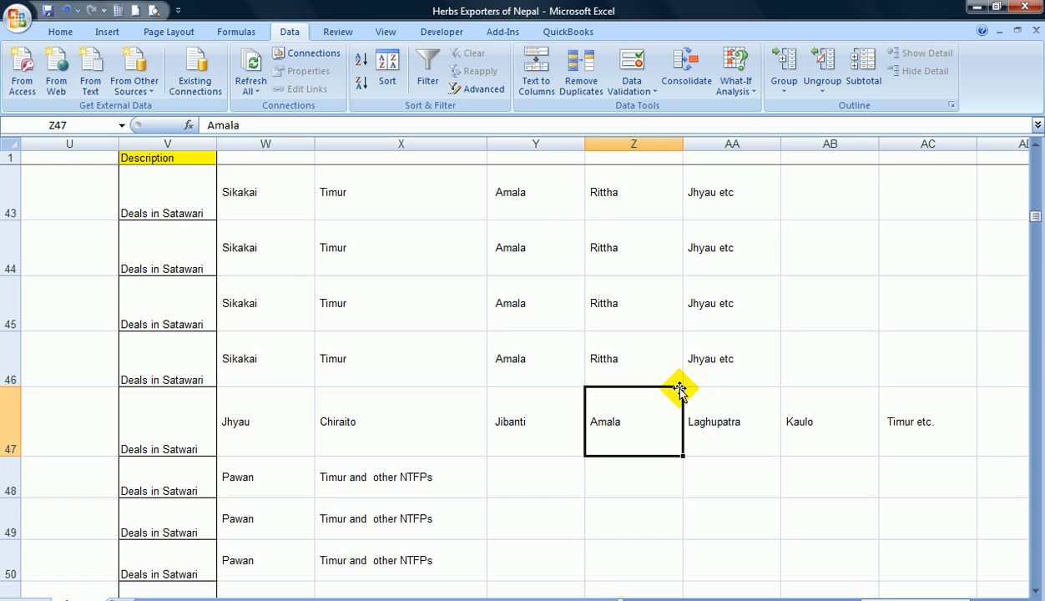
key("shift+Right")
key("shift+Right")
key("shift+Right")
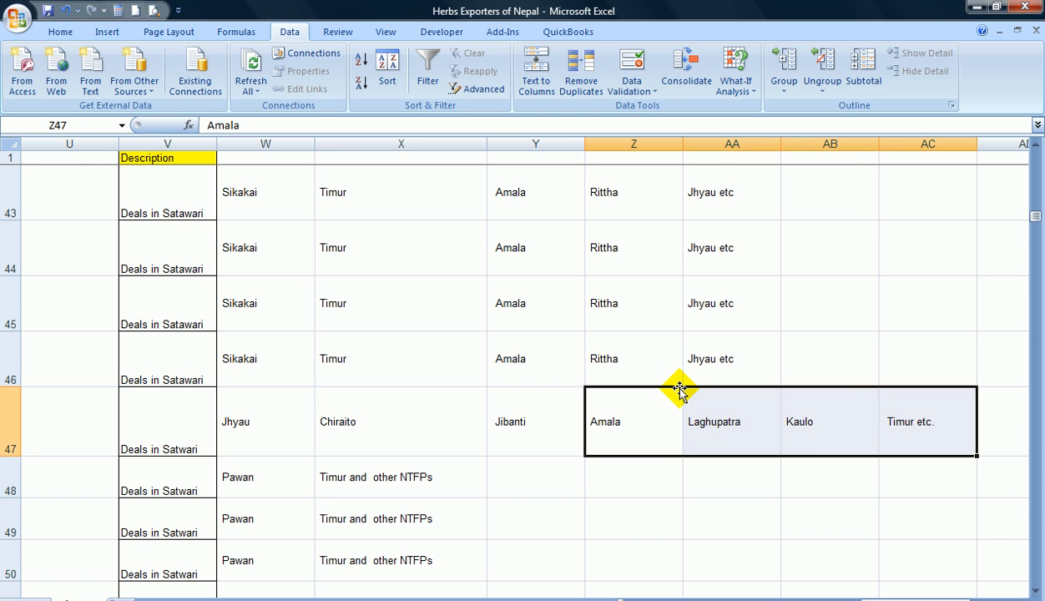
key("ctrl+c")
left_click(679, 389)
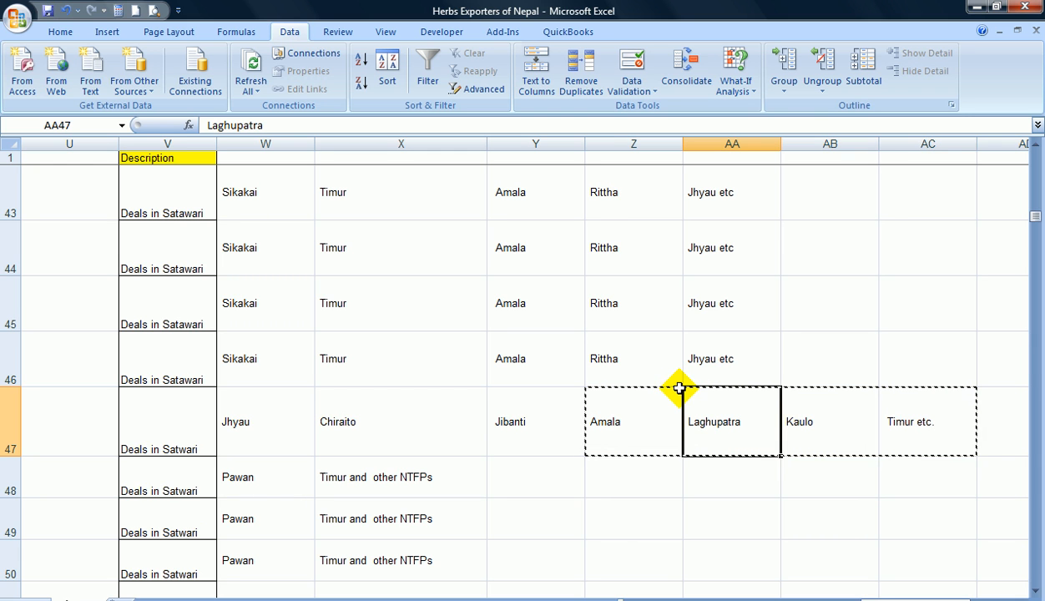
key("ctrl+v")
key("Right")
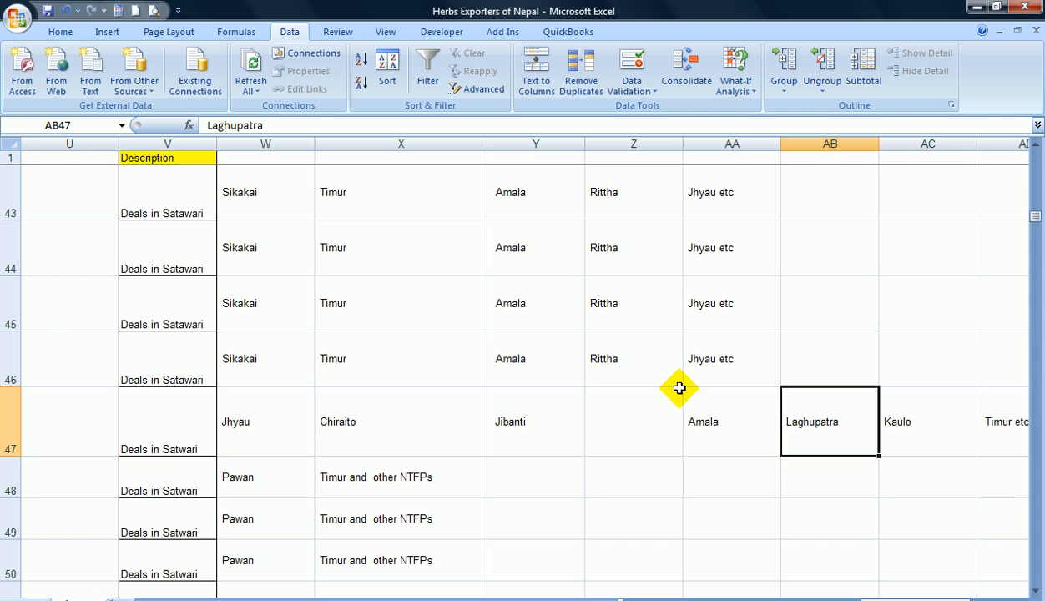
Enter "Rittha" as the heading of column Z in row 1
key("Left")
key("Left")
key("Up")
key("Up")
key("Up")
key("Up")
key("Up")
key("Up")
key("Up")
key("Up")
key("Up")
key("Up")
key("Up")
key("Up")
key("Up")
key("Up")
key("Up")
key("Up")
key("Up")
key("Up")
key("Up")
key("Up")
key("Up")
key("Up")
key("Up")
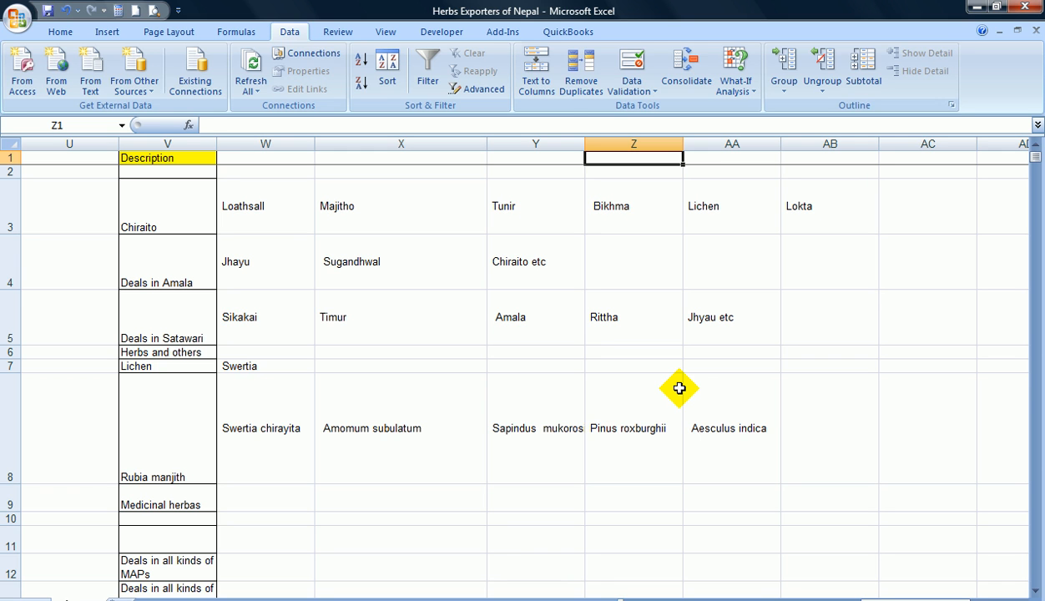
type("Rittha")
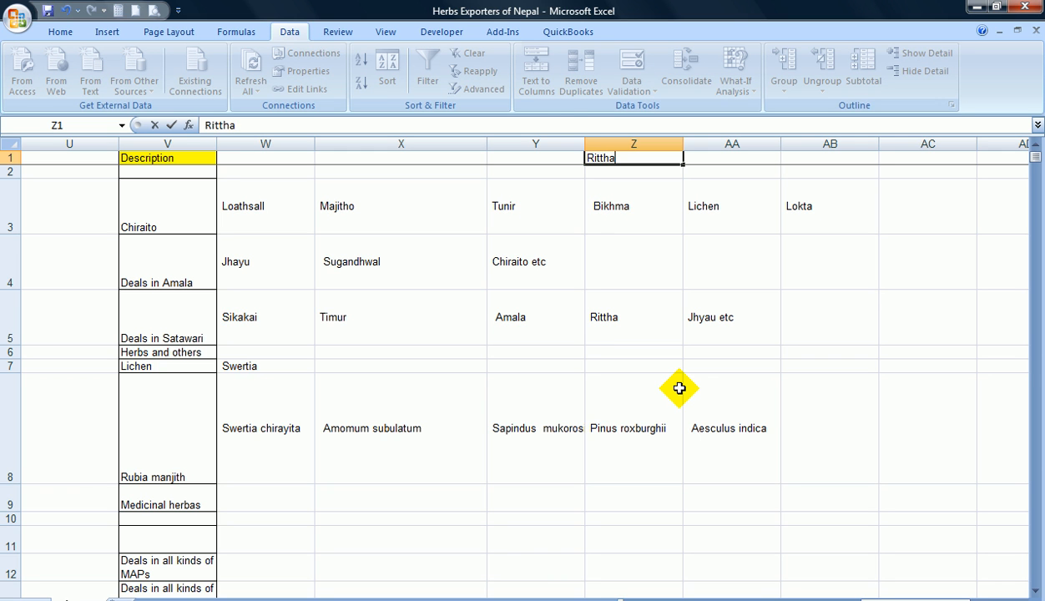
key("Return")
Move Bikhma, Lichen and Lokta in row 3 out of the Rittha column into AA3:AC3
key("Down")
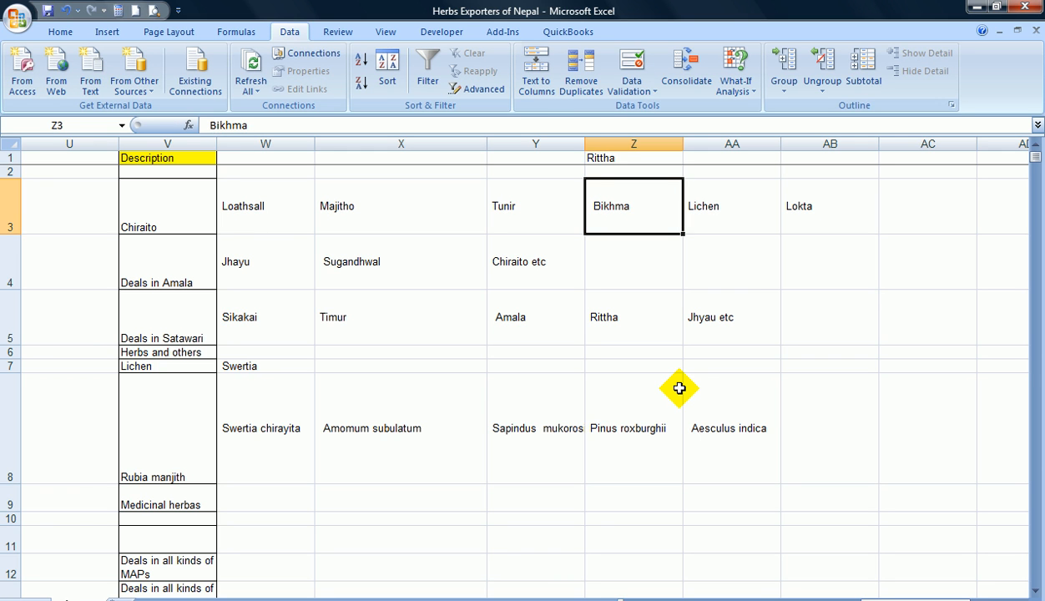
key("shift+Right")
key("shift+Right")
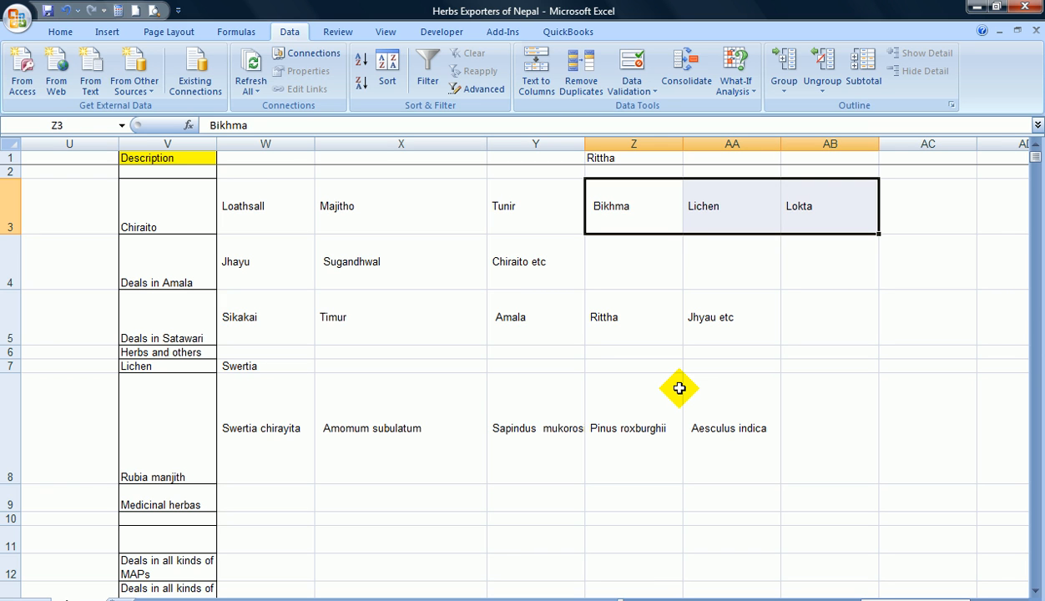
key("ctrl+x")
key("Right")
key("ctrl+v")
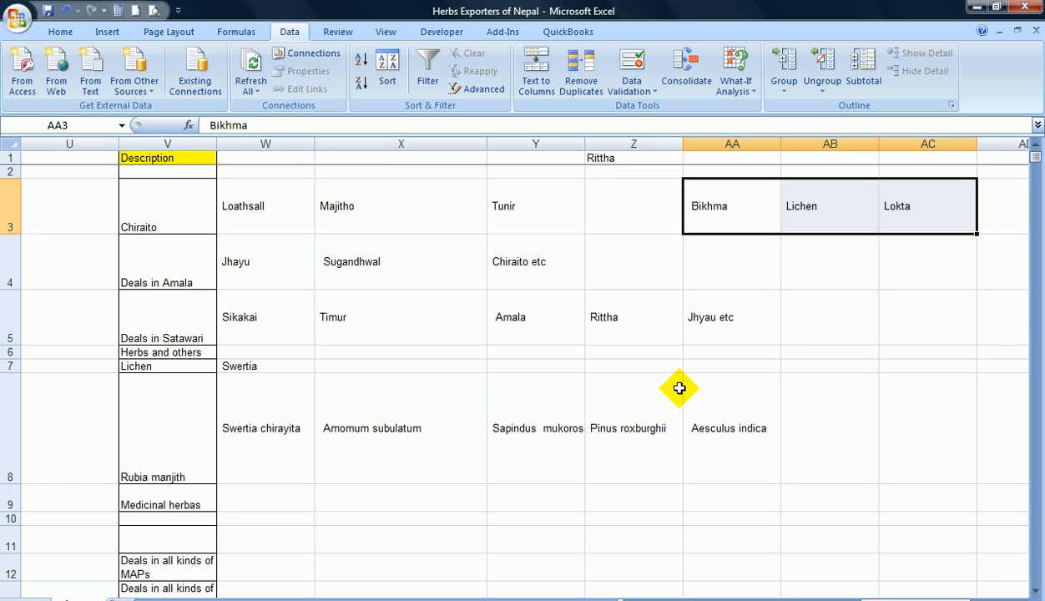
Move Pinus roxburghii and Aesculus indica in row 8 out of the Rittha column into AA8:AB8
key("Down")
key("Left")
key("Left")
key("Down")
key("Down")
key("Down")
key("Down")
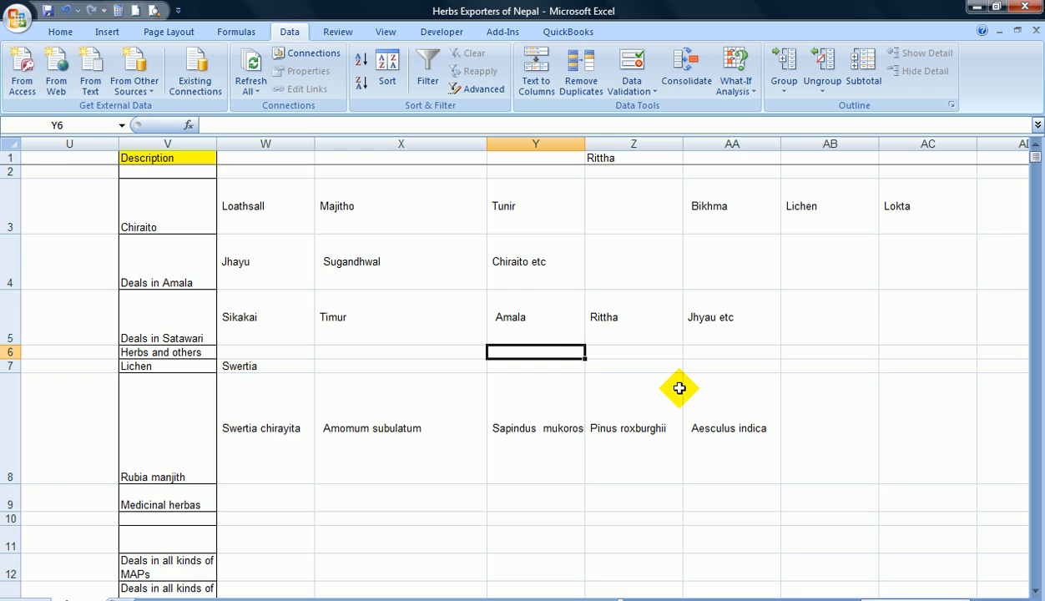
key("Right")
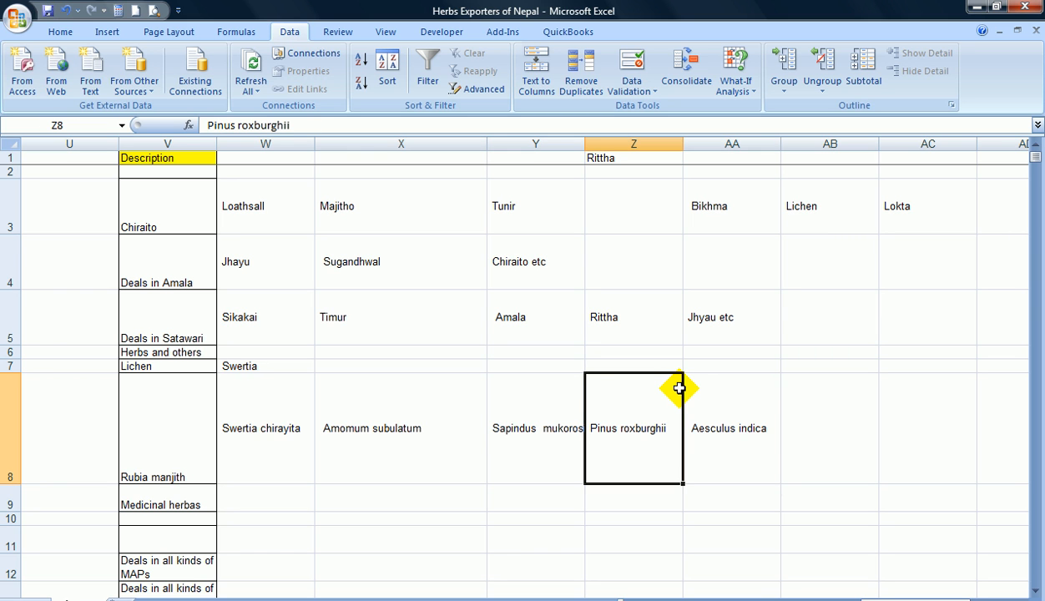
key("shift+Right")
key("ctrl+x")
key("Right")
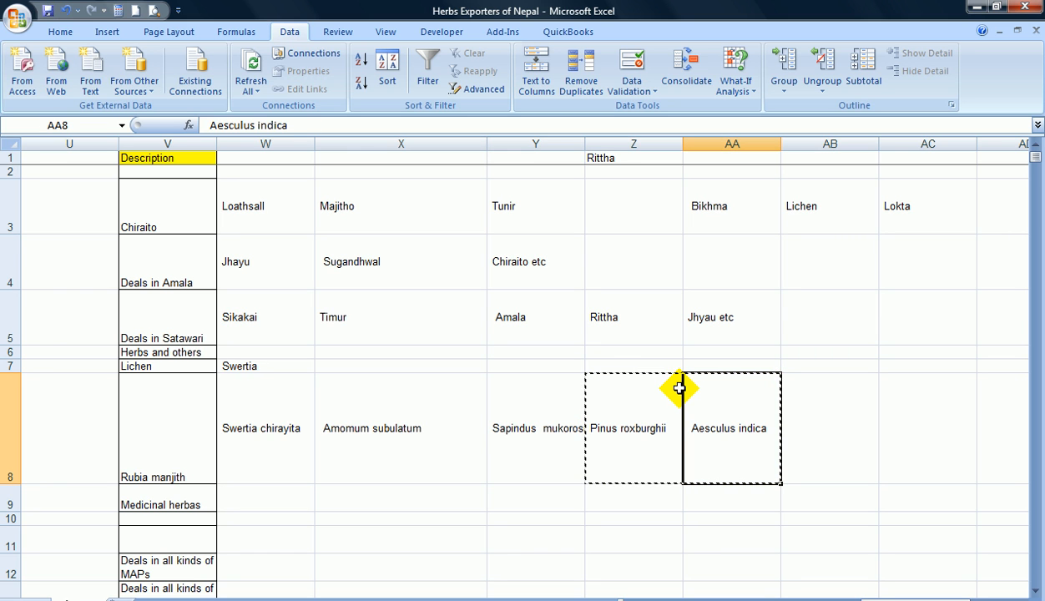
key("ctrl+v")
Check the Rittha column from row 1 down to row 37 for entries of other herbs
key("Left")
key("Up")
key("Up")
key("Up")
key("Up")
key("ctrl+Up")
key("Down")
key("Down")
key("Down")
key("Down")
key("Down")
key("Down")
key("Down")
key("Down")
key("Down")
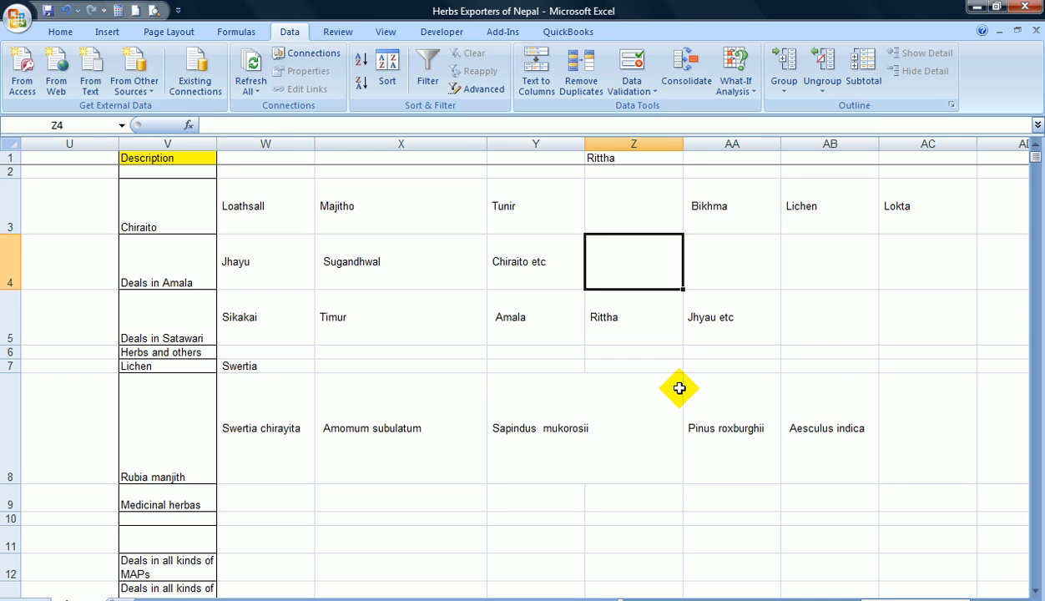
key("Down")
key("Down")
key("Down")
key("Down")
key("Down")
key("Down")
key("Down")
key("Down")
key("Down")
key("Down")
key("Down")
key("Down")
key("Down")
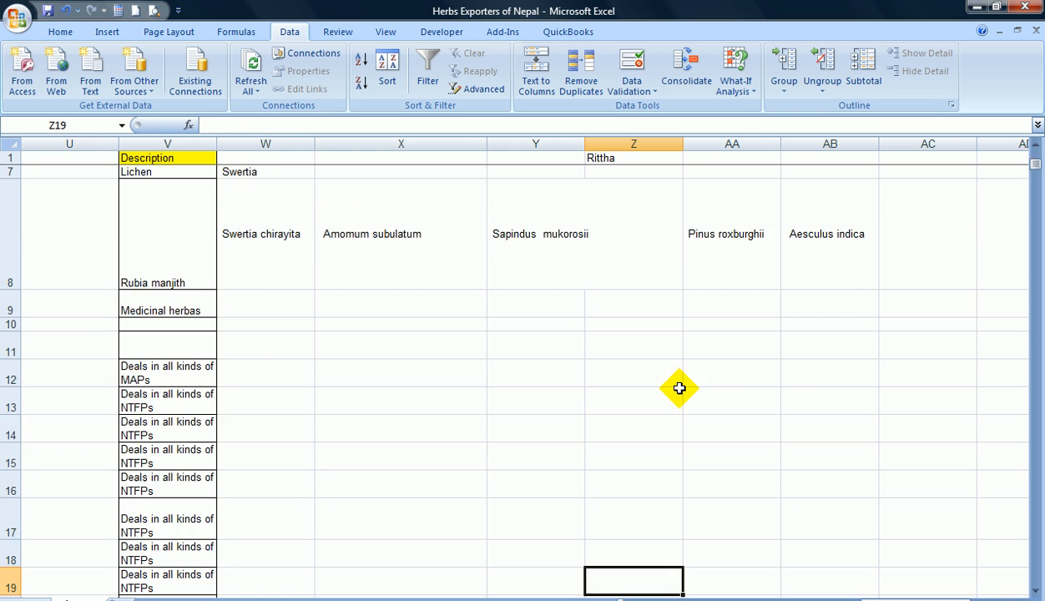
key("Down")
key("Down")
key("Down")
key("Down")
key("Down")
key("Down")
key("Down")
key("Down")
key("Down")
key("Down")
key("Down")
key("Down")
key("Down")
key("Down")
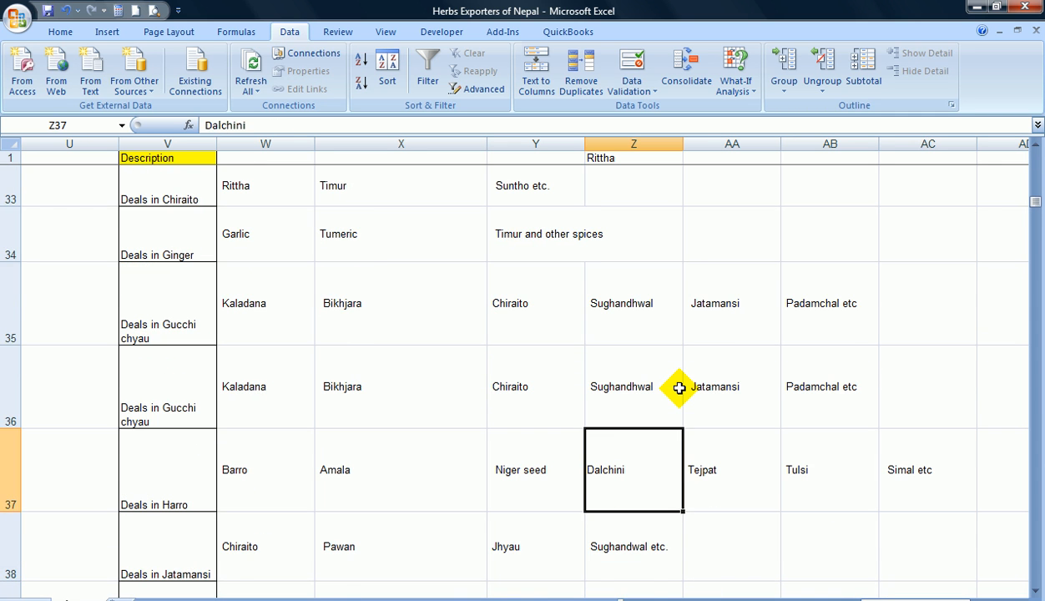
Move the herb entries in Z35:AE44 one column over so they start at AA35, emptying the Rittha column in those rows
key("Up")
key("Up")
key("Up")
key("Up")
key("Up")
key("Down")
key("Down")
key("Down")
key("Down")
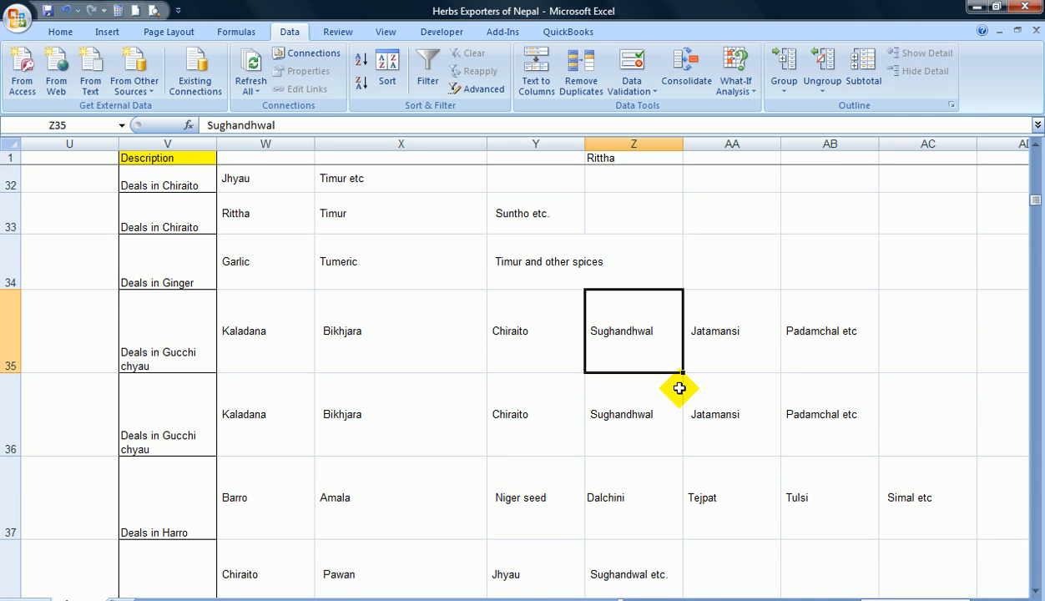
key("Up")
key("shift+Down")
key("shift+Down")
key("shift+Down")
key("shift+Down")
key("shift+Down")
key("shift+Down")
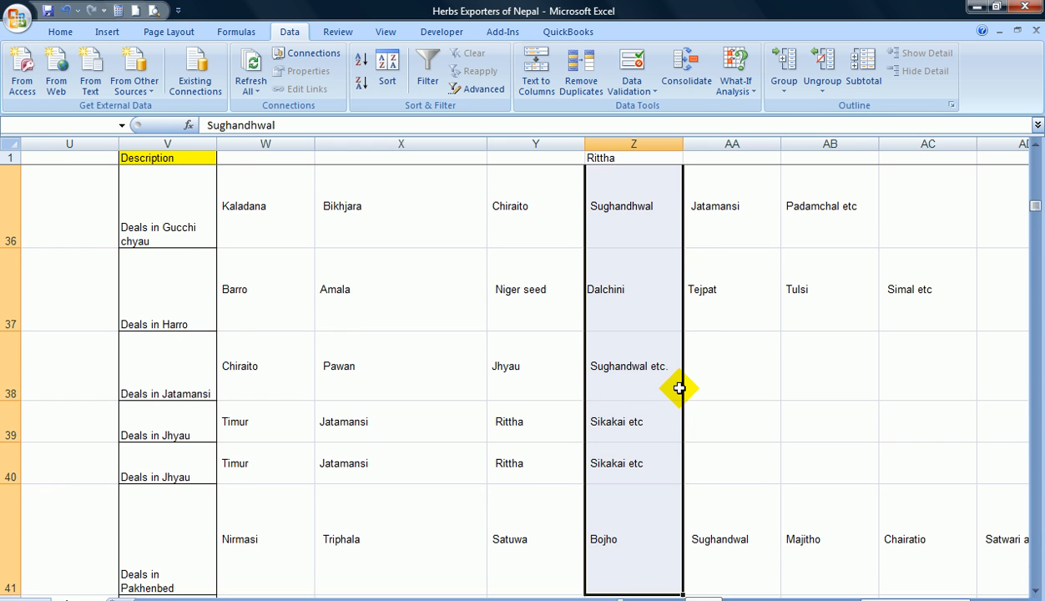
key("shift+Down")
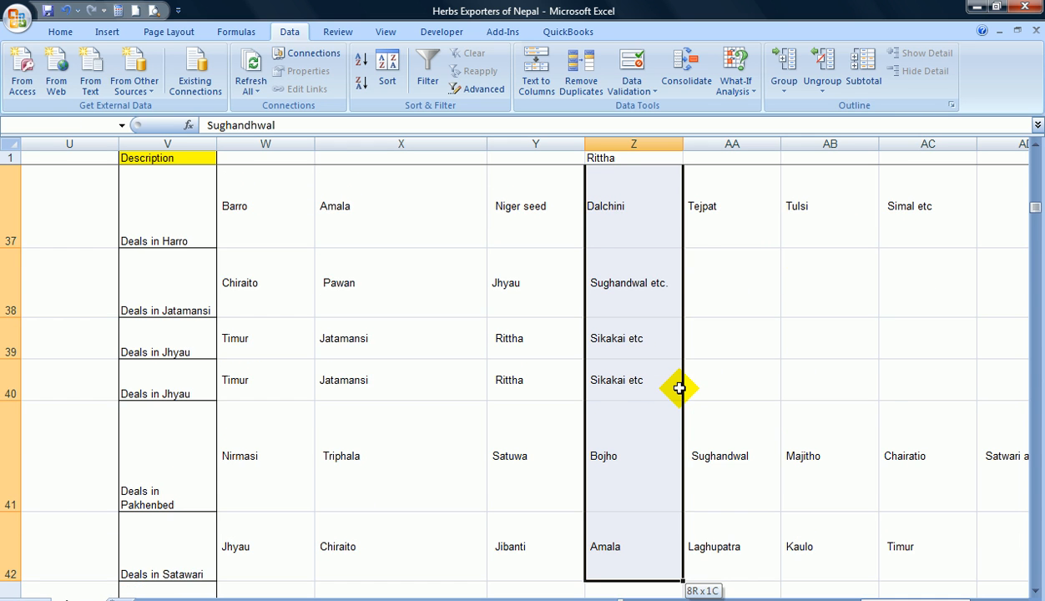
key("shift+Down")
key("shift+Down")
key("shift+Right")
key("shift+Right")
key("shift+Right")
key("shift+Right")
key("shift+Right")
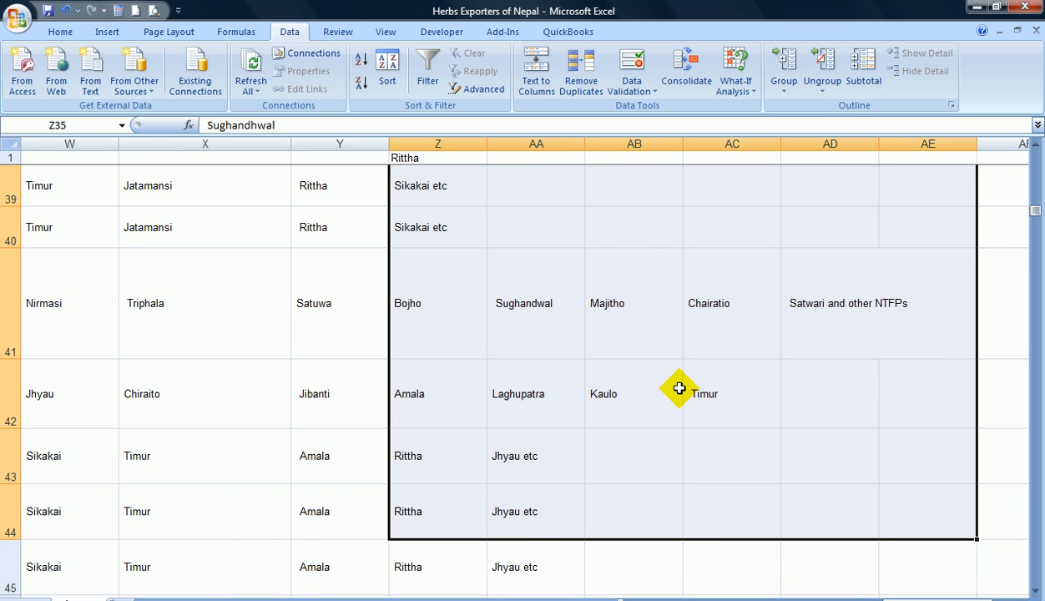
key("ctrl+c")
key("shift+BackSpace")
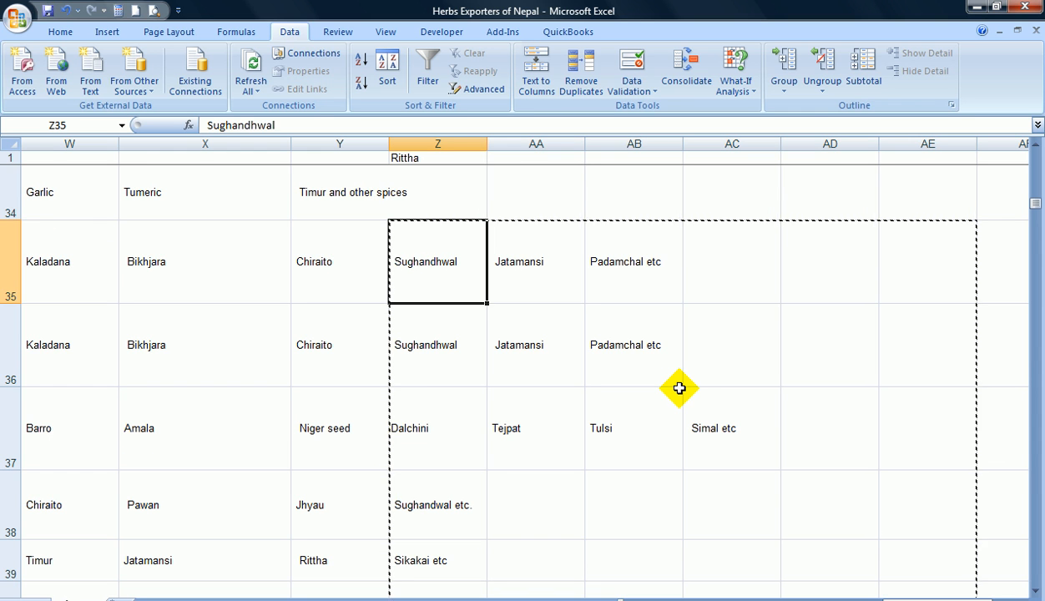
key("Right")
key("ctrl+v")
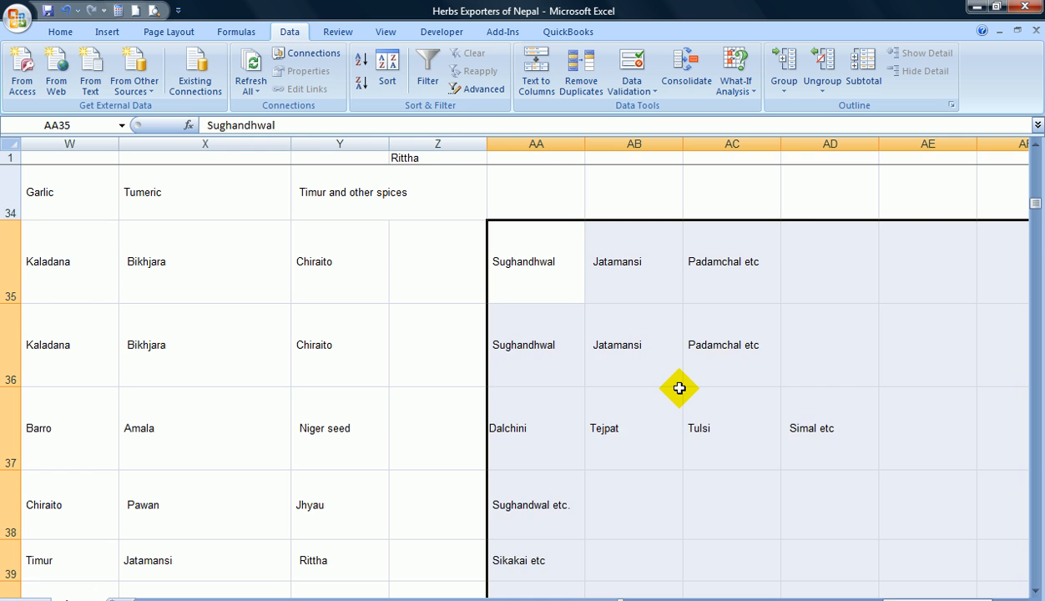
Move the two Rittha entries from AA43:AA44 back into the Rittha column at Z43:Z44
key("Left")
key("Down")
key("Down")
key("Down")
key("Down")
key("Down")
key("Down")
key("Down")
key("Down")
key("Down")
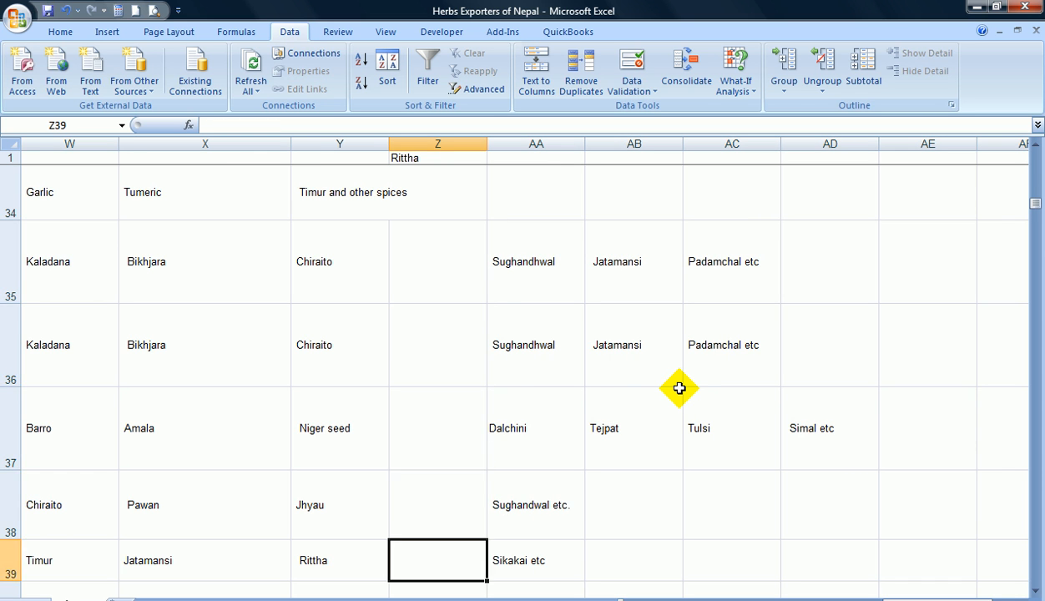
key("Down")
key("Up")
key("Up")
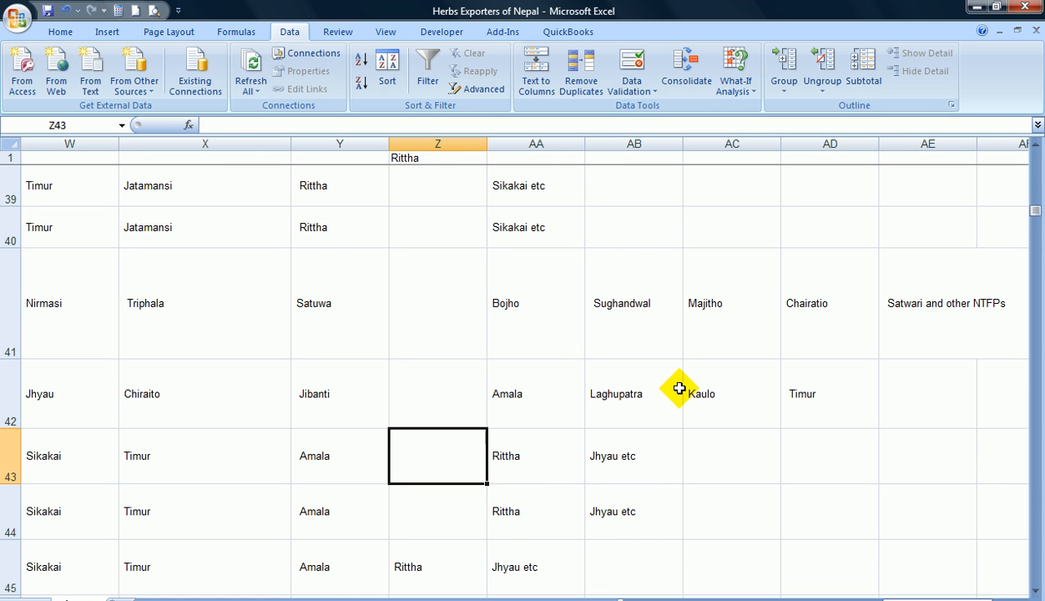
key("Right")
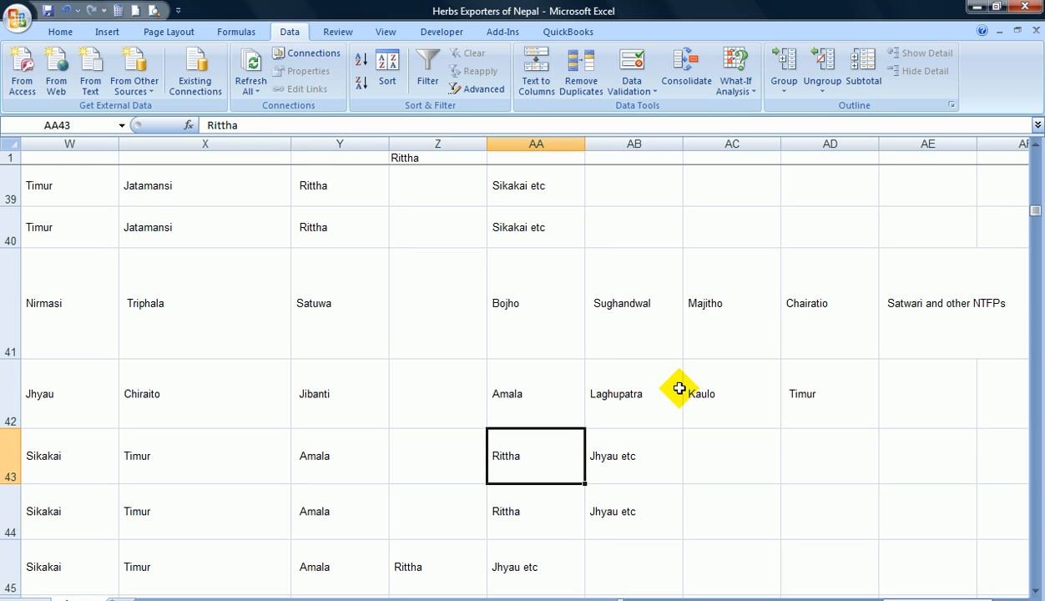
key("shift+Down")
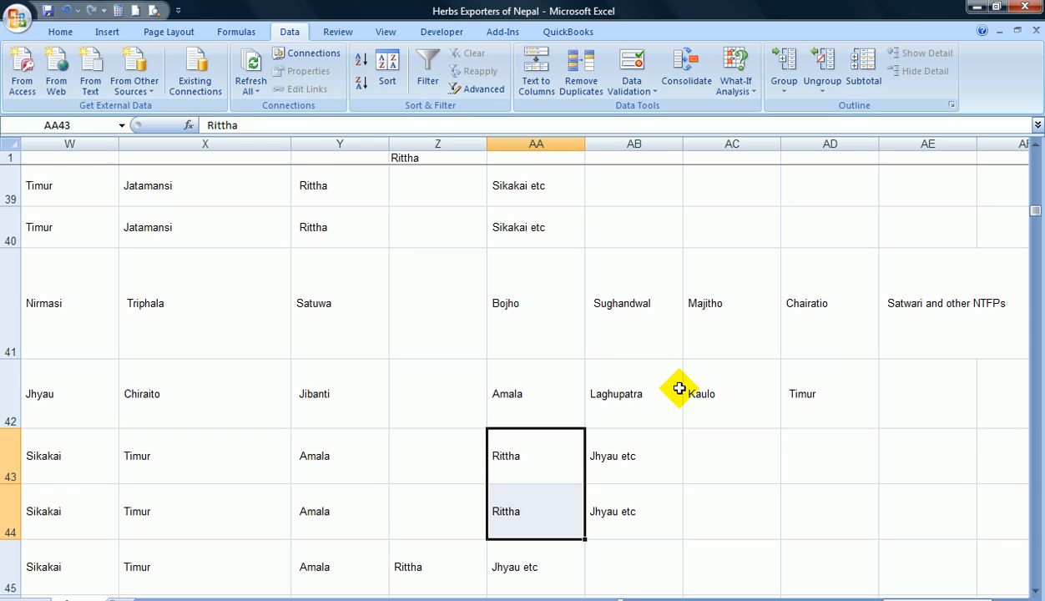
key("ctrl+c")
key("Left")
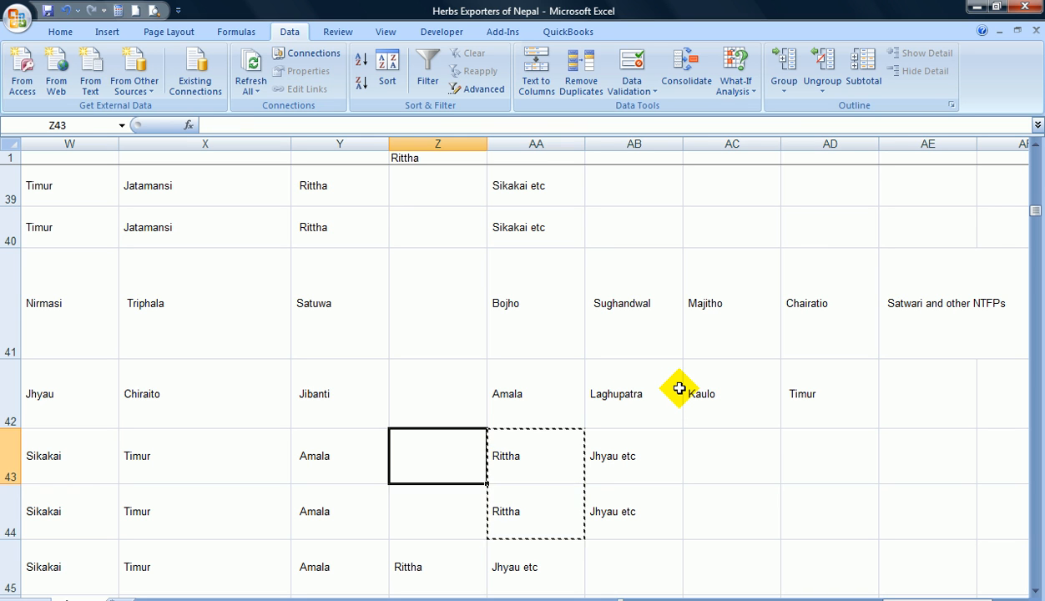
key("ctrl+v")
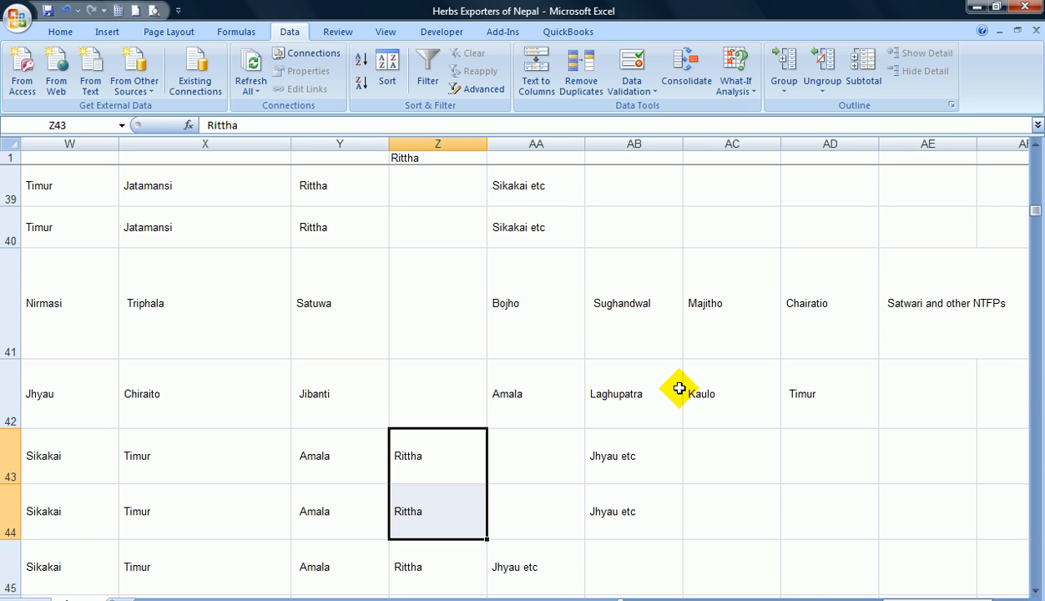
Check the Rittha column from row 45 to row 50 for misplaced herbs
key("Down")
key("Down")
key("Down")
key("Down")
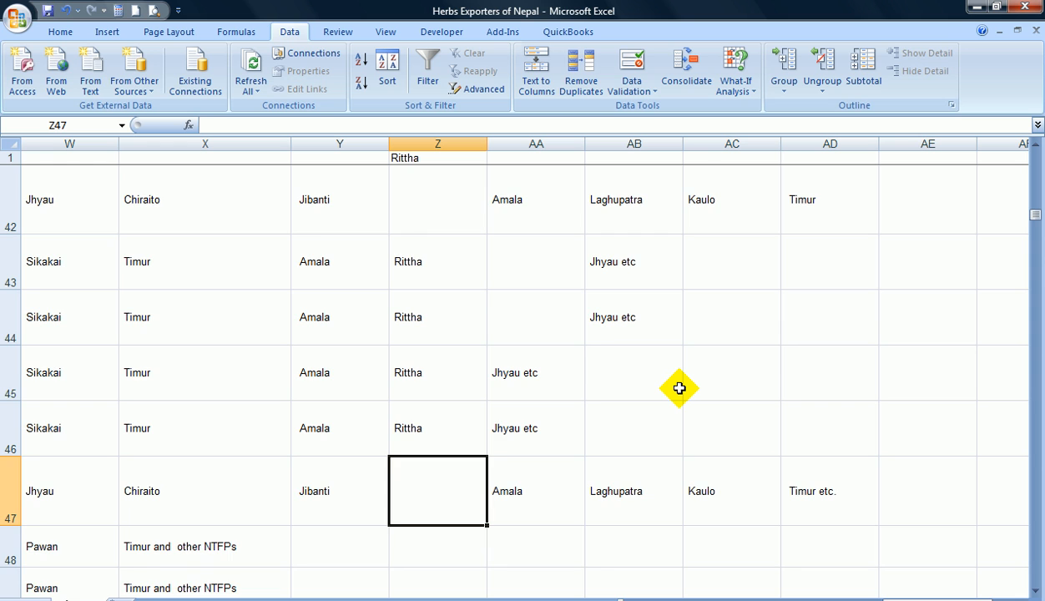
key("Down")
key("Down")
key("Down")
key("Up")
key("Up")
key("Up")
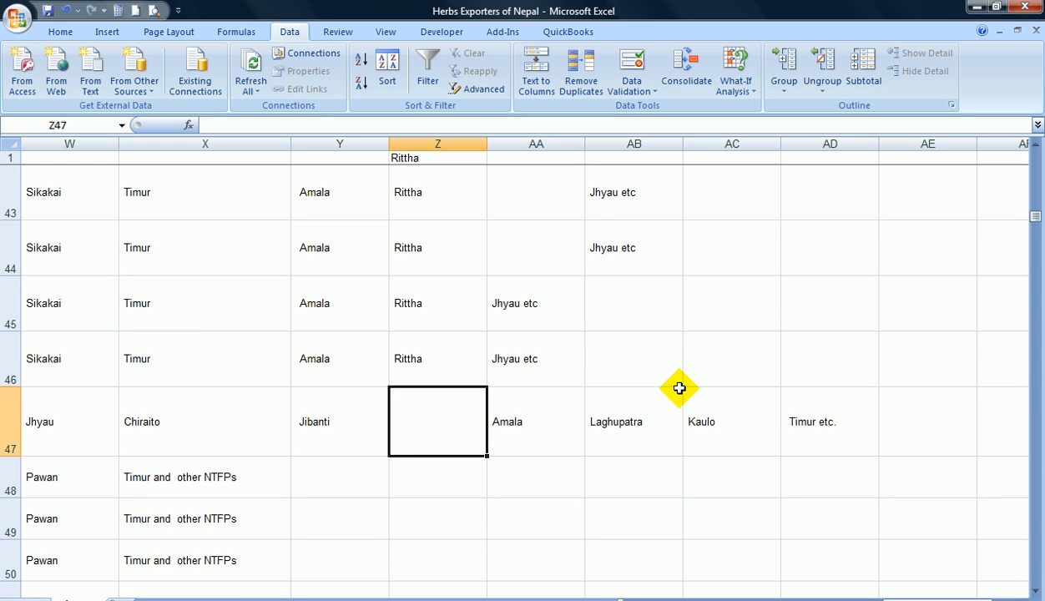
Move the two "Jhyau etc" entries from AB43:AB44 into AA43:AA44, in line with the rows below
key("Up")
key("Up")
key("Right")
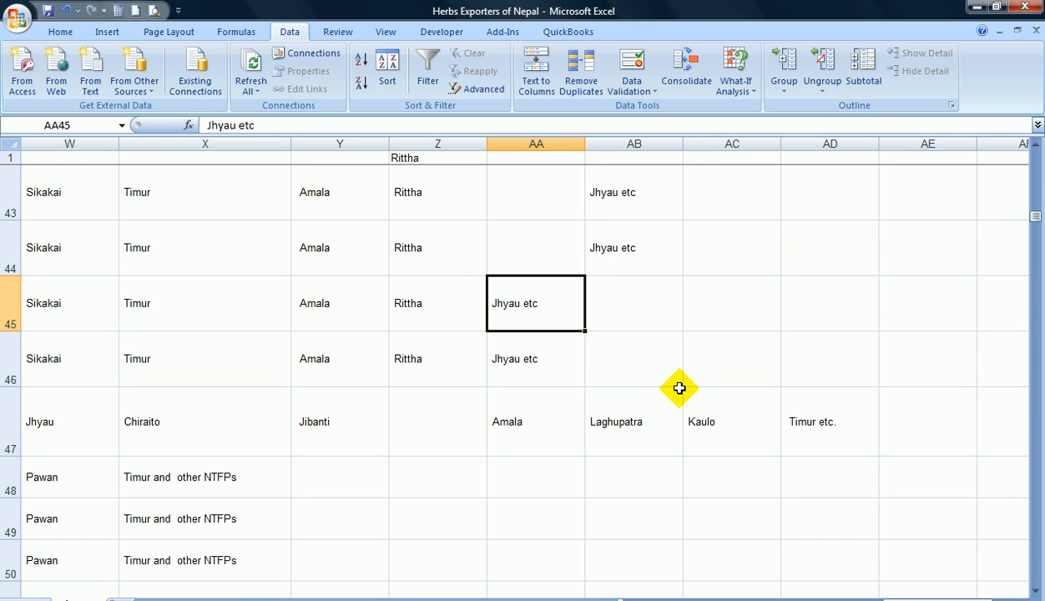
key("Up")
key("Up")
key("Up")
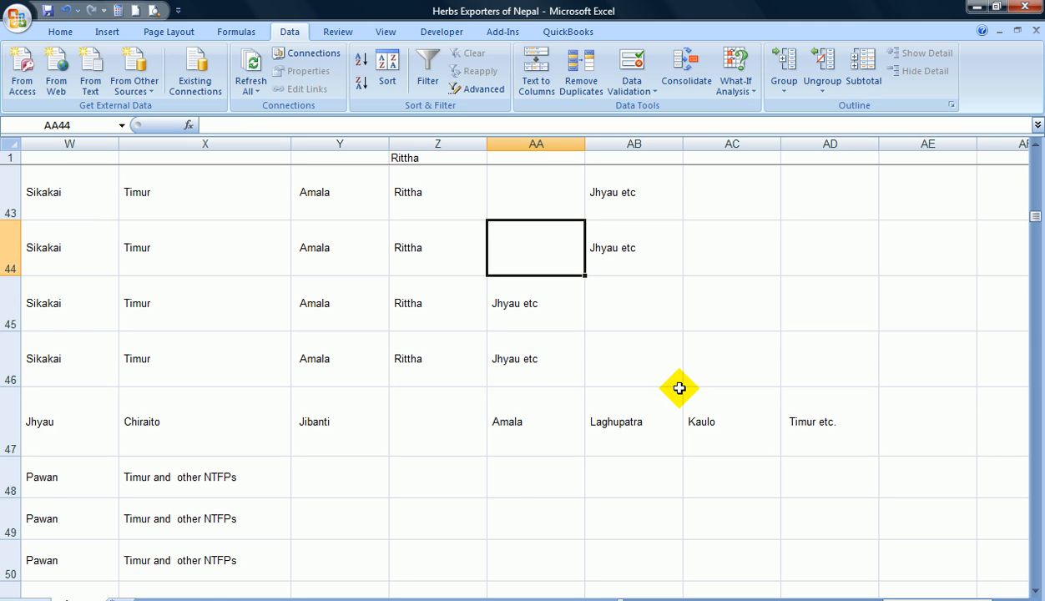
key("Down")
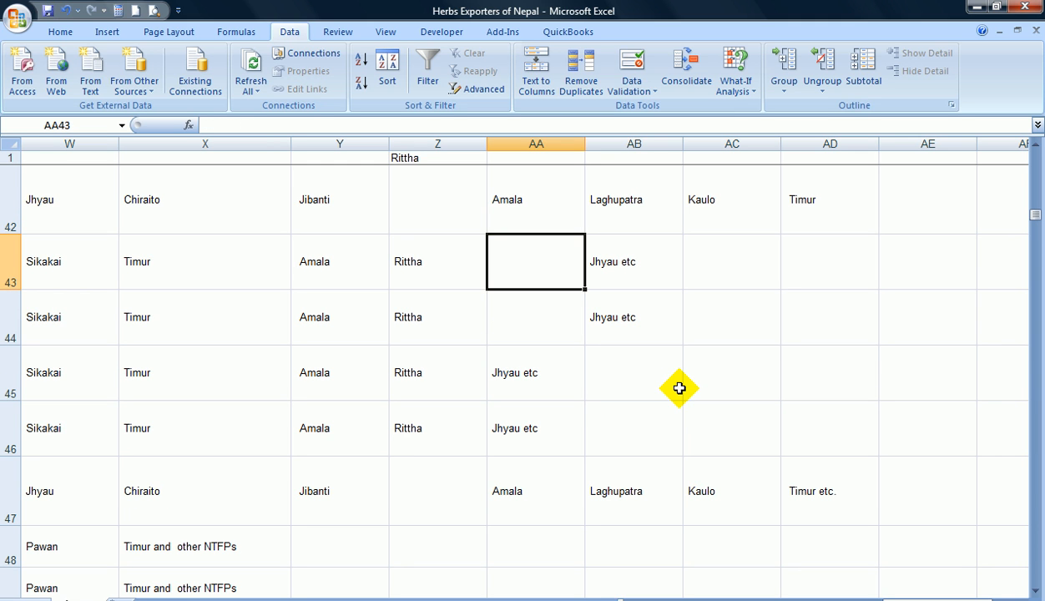
key("Right")
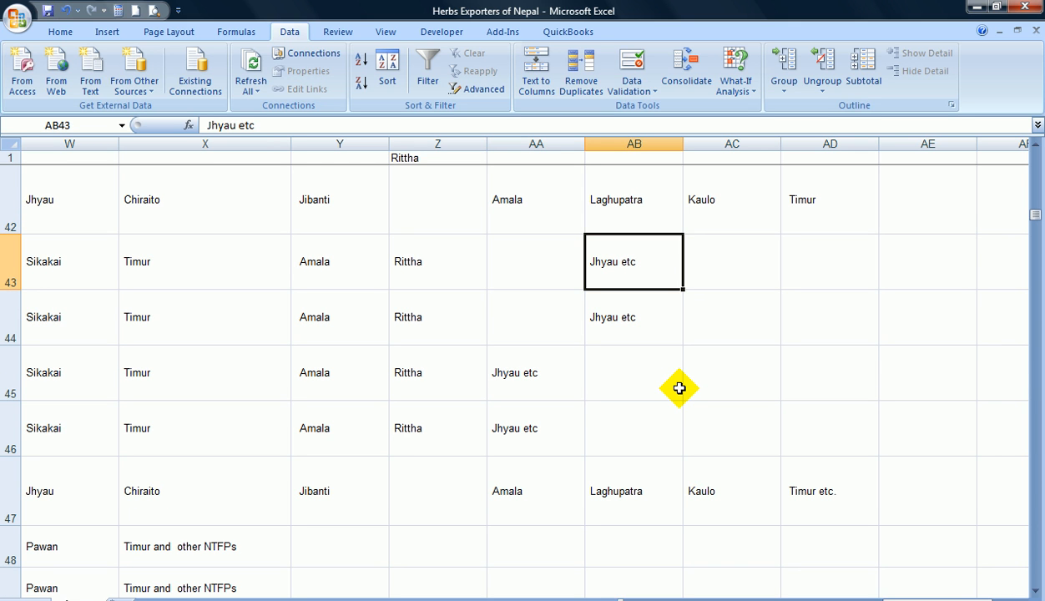
key("shift+Down")
key("ctrl+x")
key("Left")
key("ctrl+v")
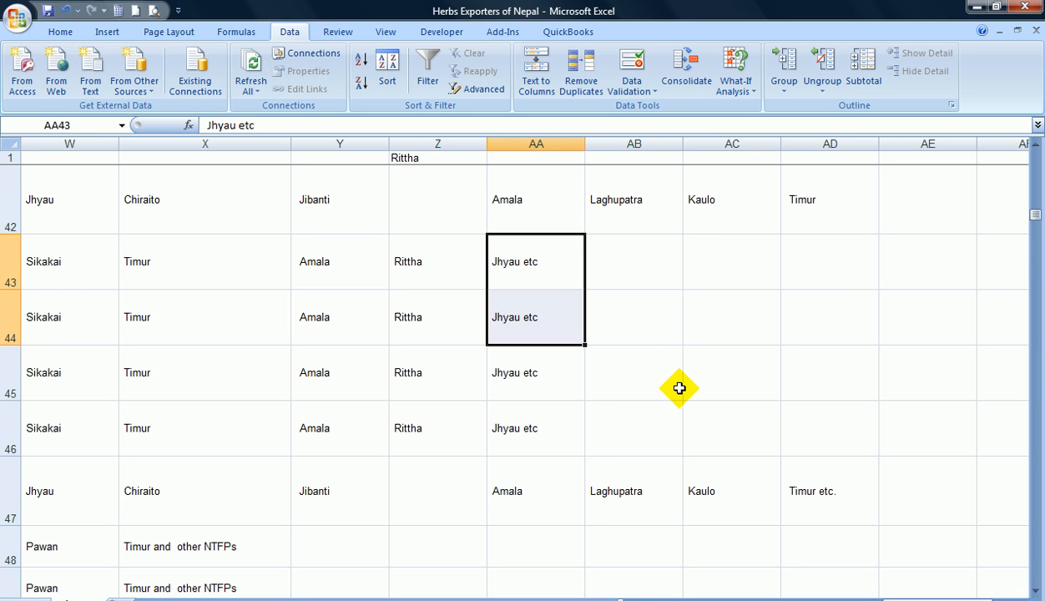
Move Amala, Laghupatra, Kaulo and Timur etc. in row 47 from AA47:AD47 to AB47:AE47
key("Down")
key("Down")
key("Down")
key("Down")
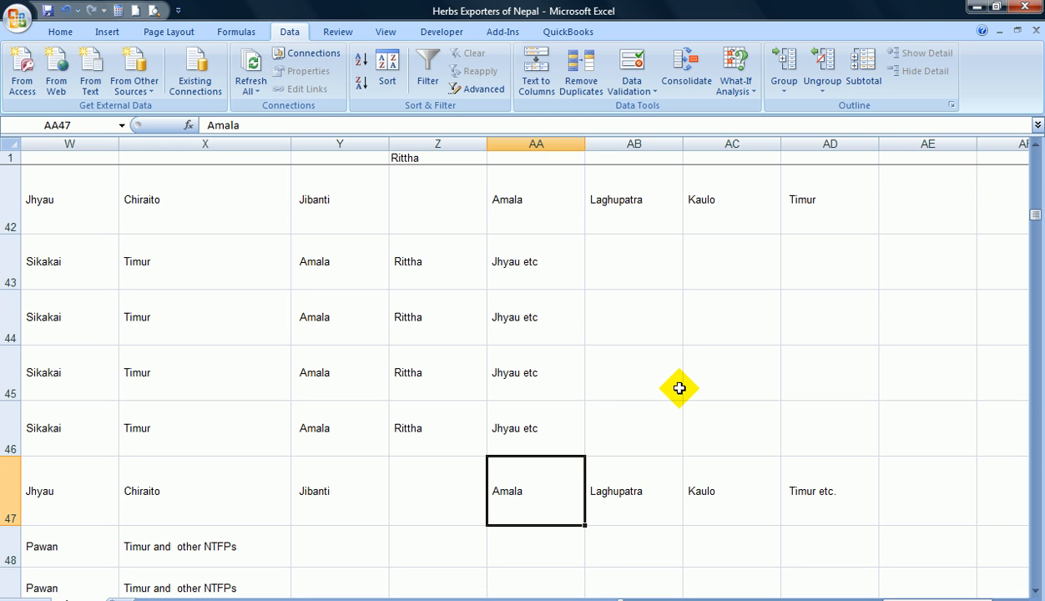
key("shift+Right")
key("shift+Right")
key("shift+Right")
key("ctrl+x")
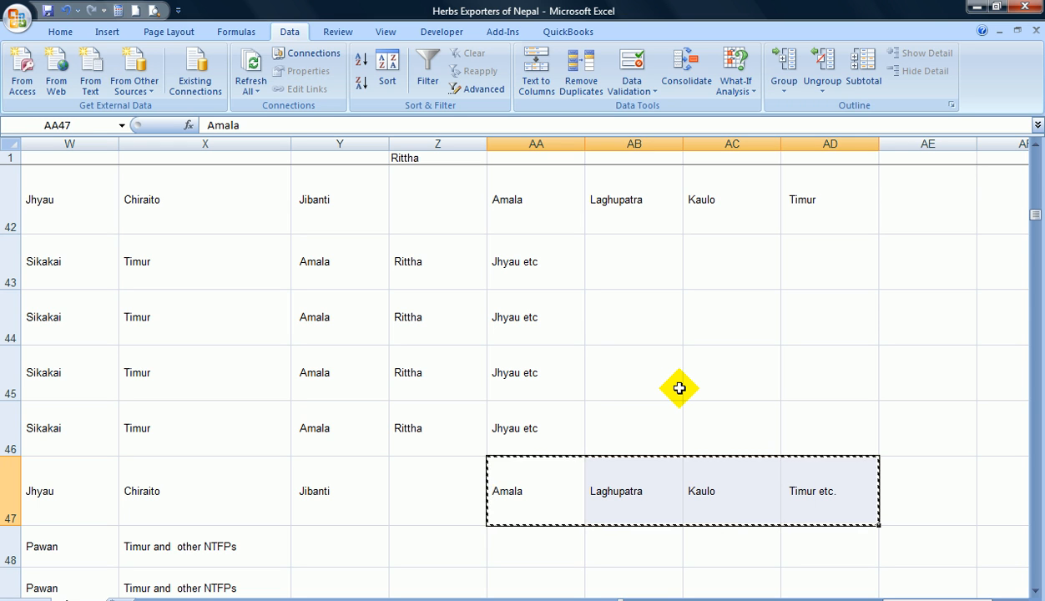
key("Right")
key("ctrl+v")
Check column AA from row 47 up to the first rows for herbs that do not belong with the Jhyau entries
key("Left")
key("Up")
key("Up")
key("Up")
key("Up")
key("Up")
key("Up")
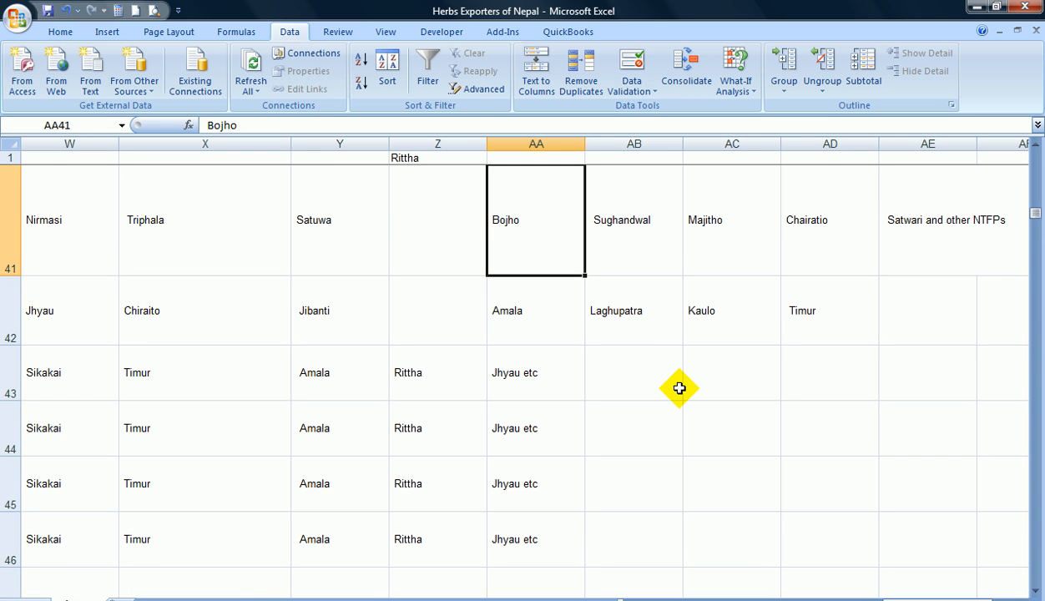
key("Up")
key("Up")
key("Up")
key("Up")
key("Up")
key("Up")
key("Up")
key("Up")
key("Up")
key("Up")
key("Up")
key("Up")
key("Up")
key("Up")
key("Up")
key("Up")
key("Up")
key("Up")
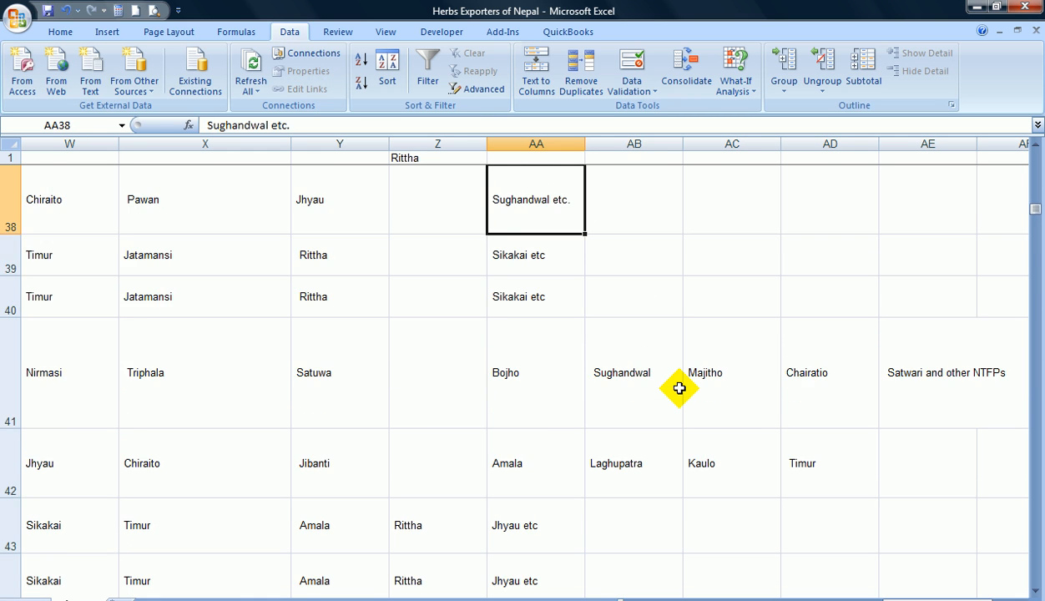
key("Up")
key("Up")
key("Up")
key("Up")
key("Up")
key("Up")
key("Up")
key("Up")
key("Up")
key("Up")
key("Up")
key("Up")
key("Up")
key("Up")
key("Up")
key("Up")
key("Up")
key("Up")
key("Up")
key("Up")
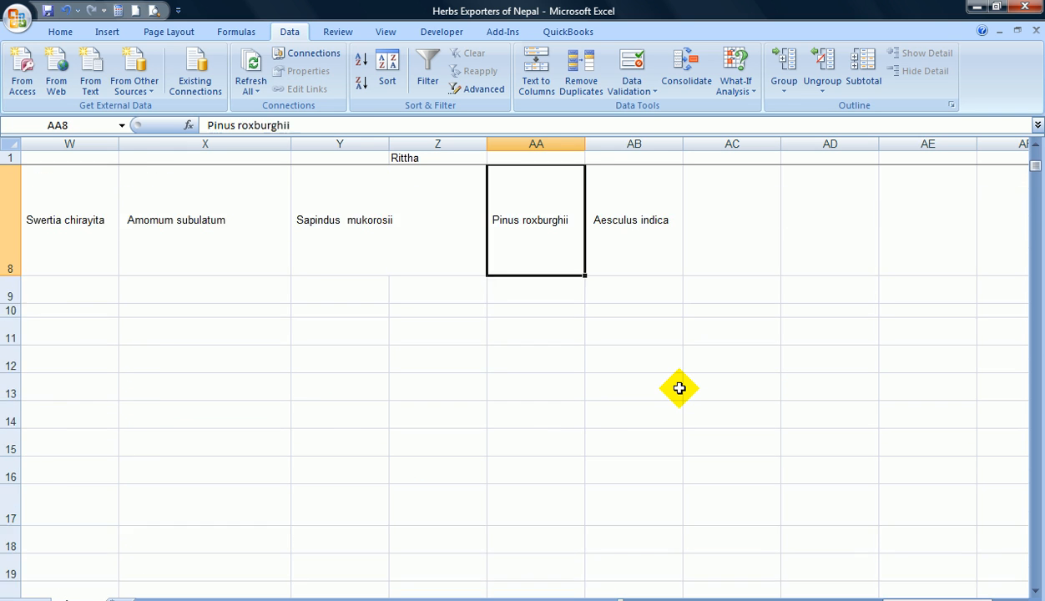
key("Down")
key("Down")
key("Down")
key("Down")
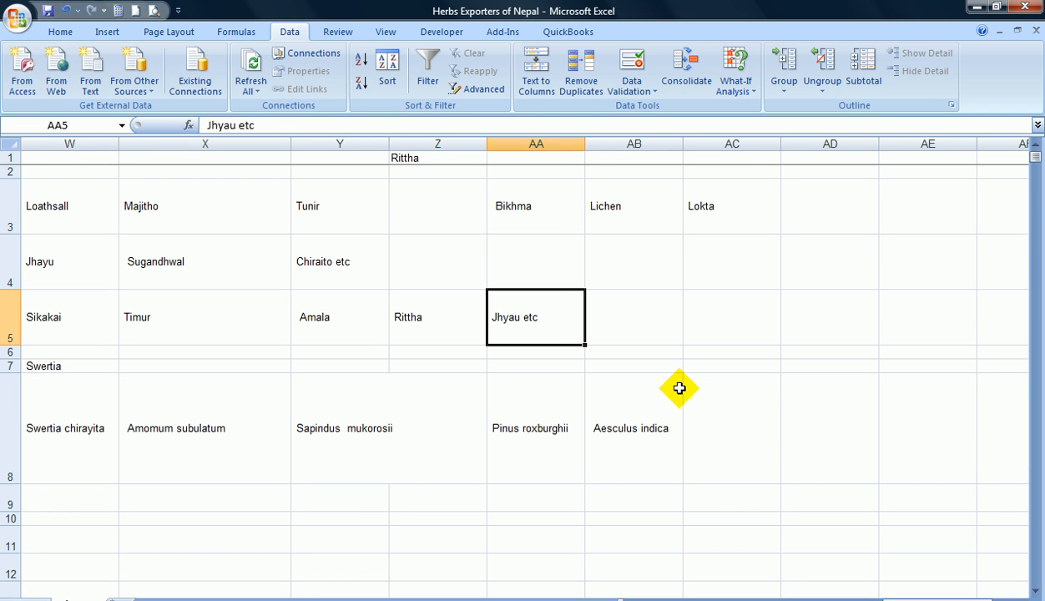
Move Bikhma, Lichen and Lokta in row 3 from AA3:AC3 to AB3:AD3
key("Up")
key("Up")
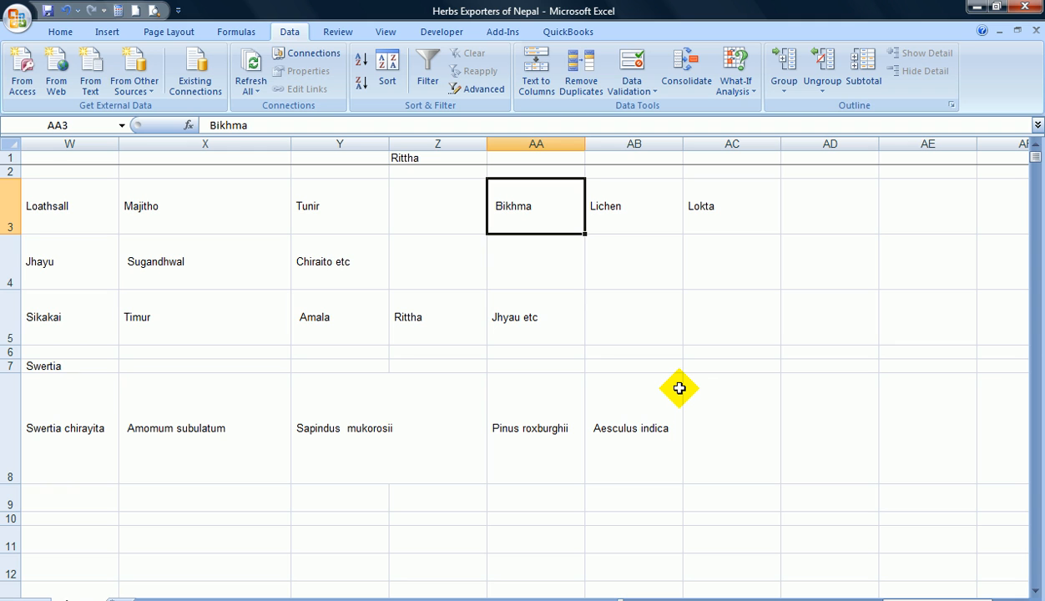
key("shift+Right")
key("shift+Right")
key("ctrl+c")
key("Right")
key("ctrl+v")
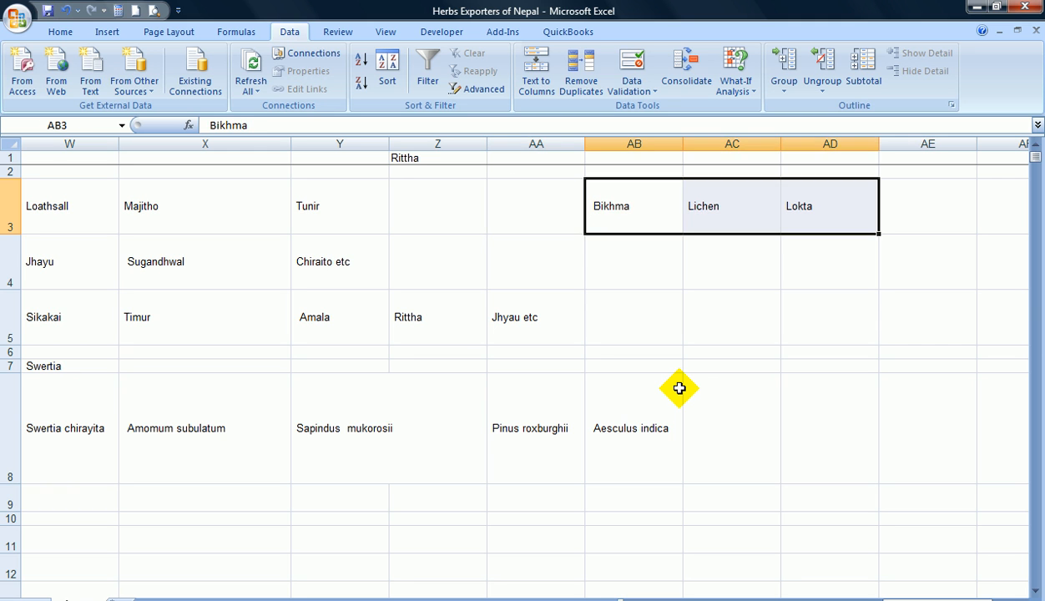
Enter the heading "Jhyau" in AA1, beside the Rittha heading
key("Left")
key("Up")
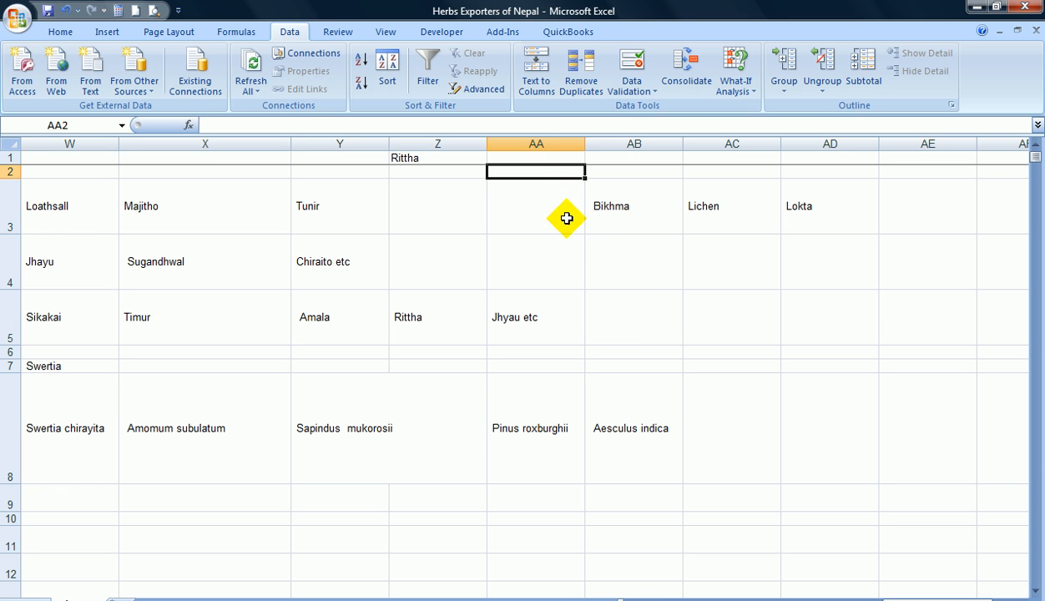
left_click(540, 158)
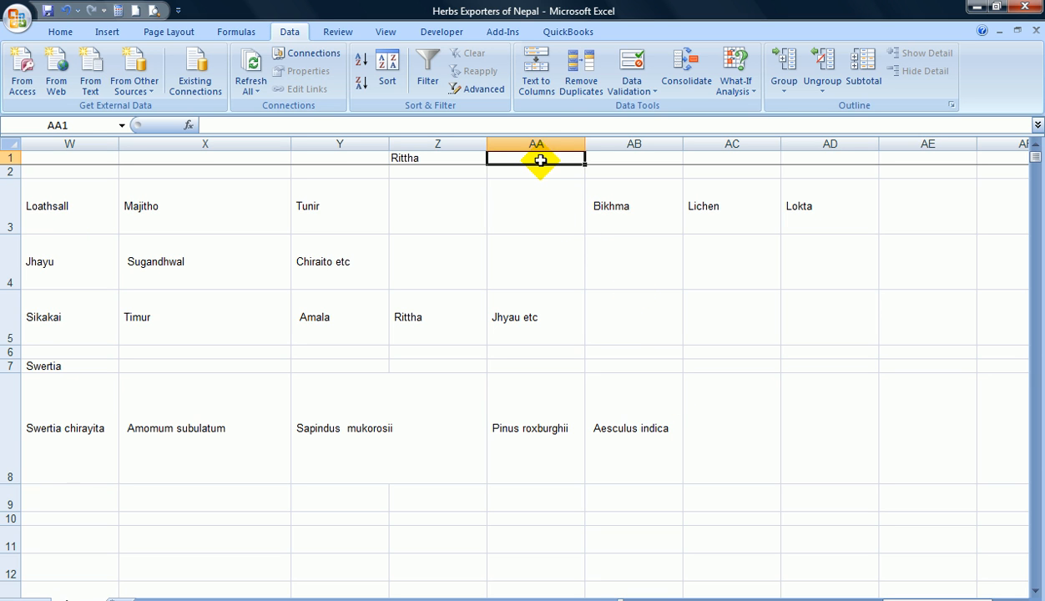
type("Jhyau")
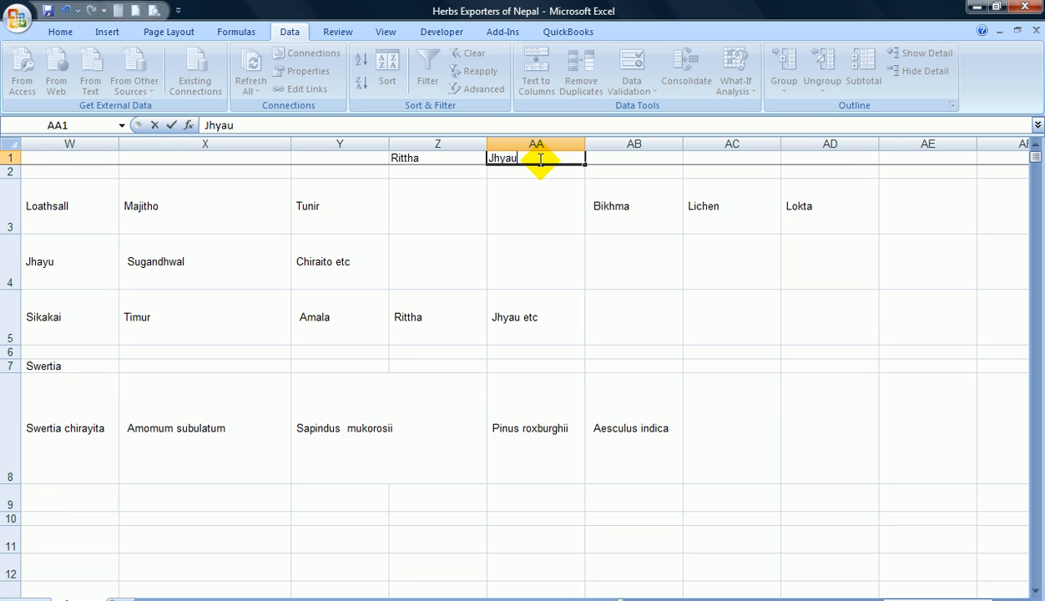
key("Return")
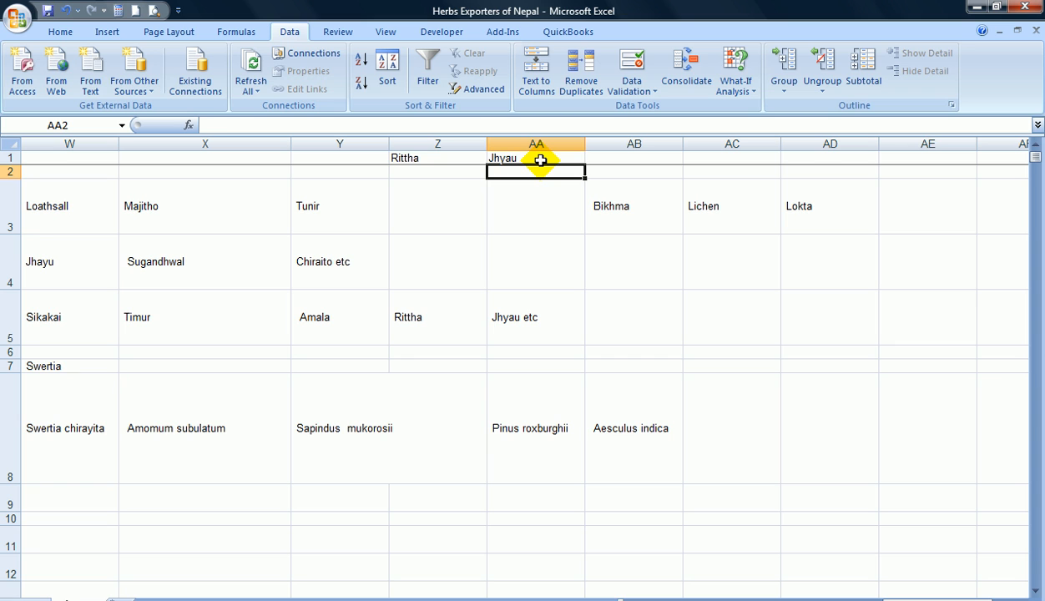
left_click(540, 160)
key("Left")
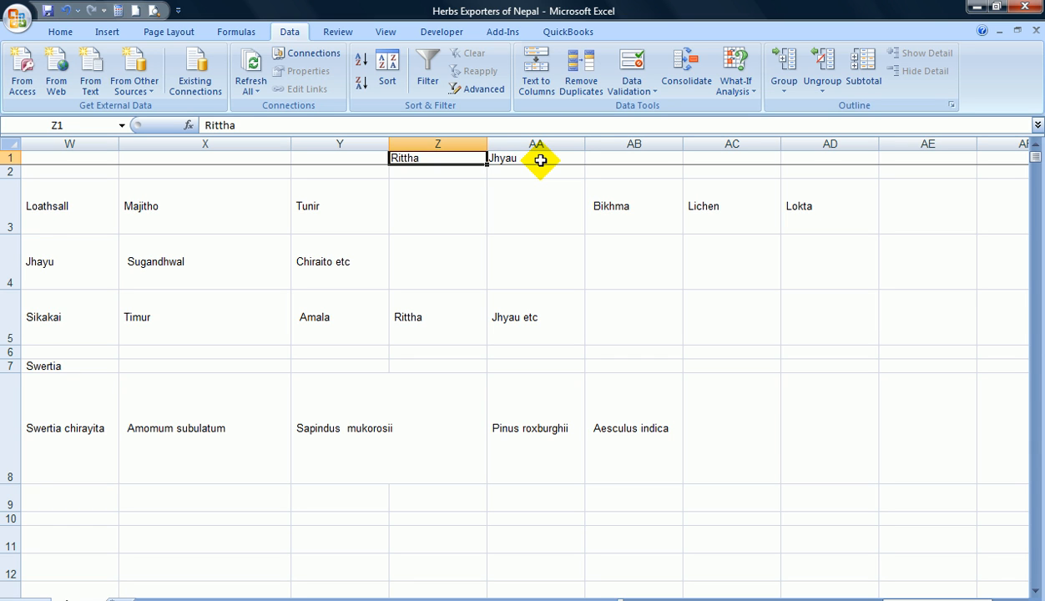
left_click(540, 160)
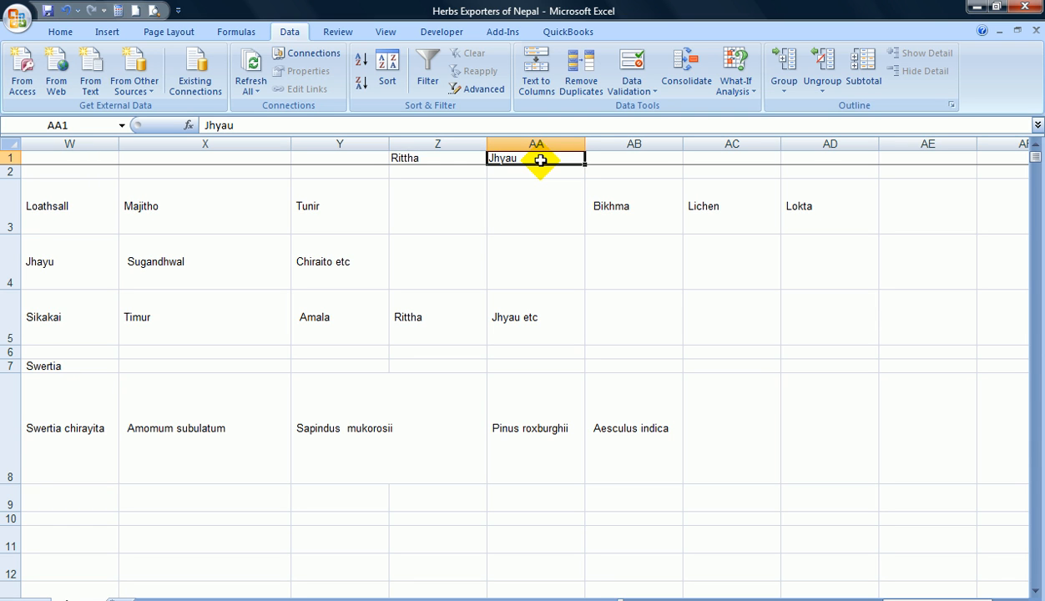
Move the "Jhayu" entry from W4 into the Jhyau column at AA4
key("Left")
key("Left")
key("Left")
key("Left")
key("Left")
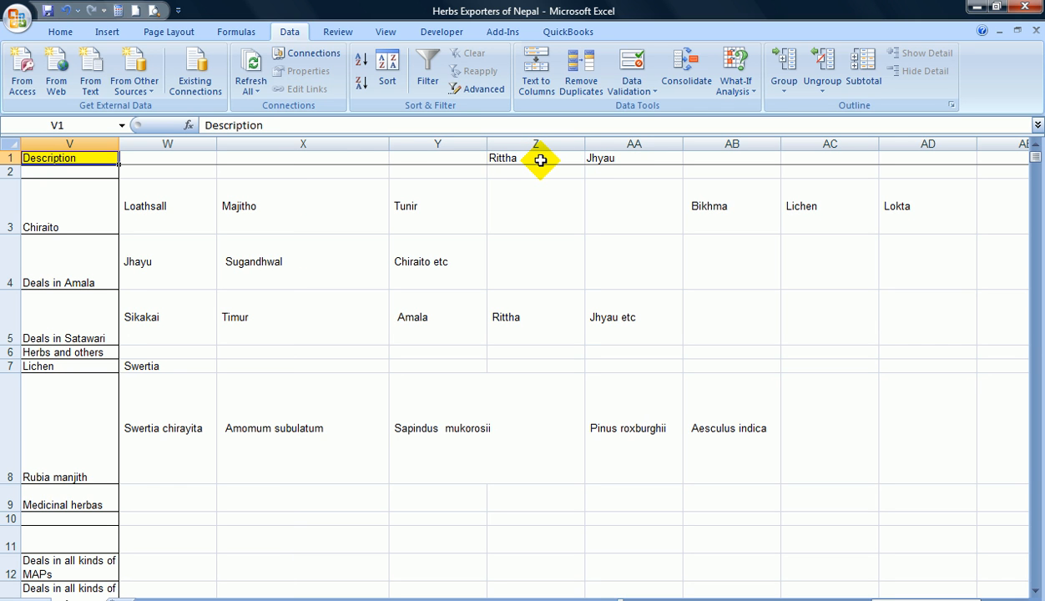
key("Down")
key("Down")
key("Down")
key("Right")
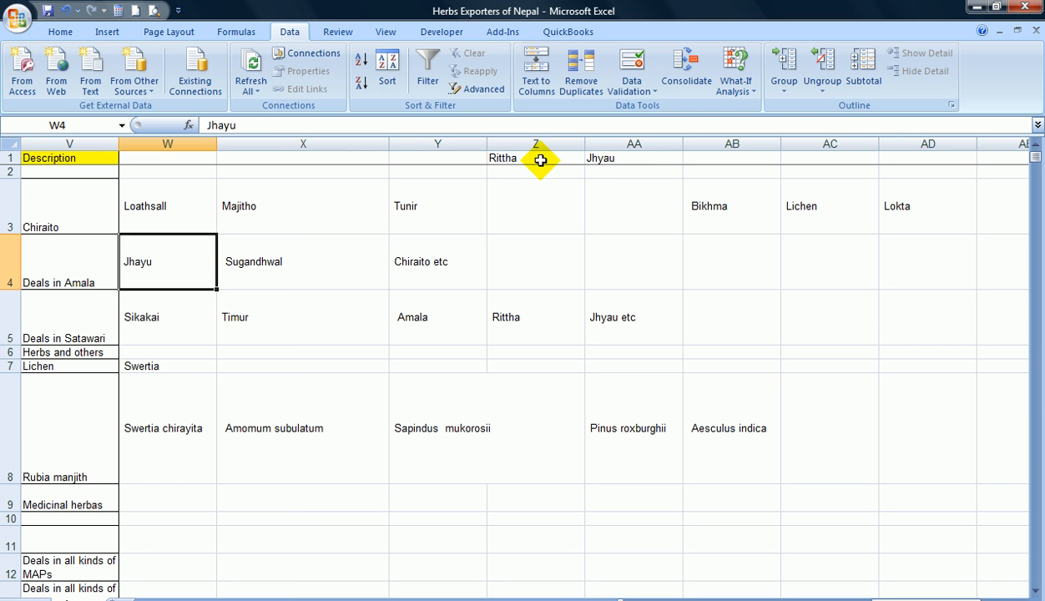
key("ctrl+c")
key("Right")
key("Right")
key("Right")
key("Right")
key("ctrl+v")
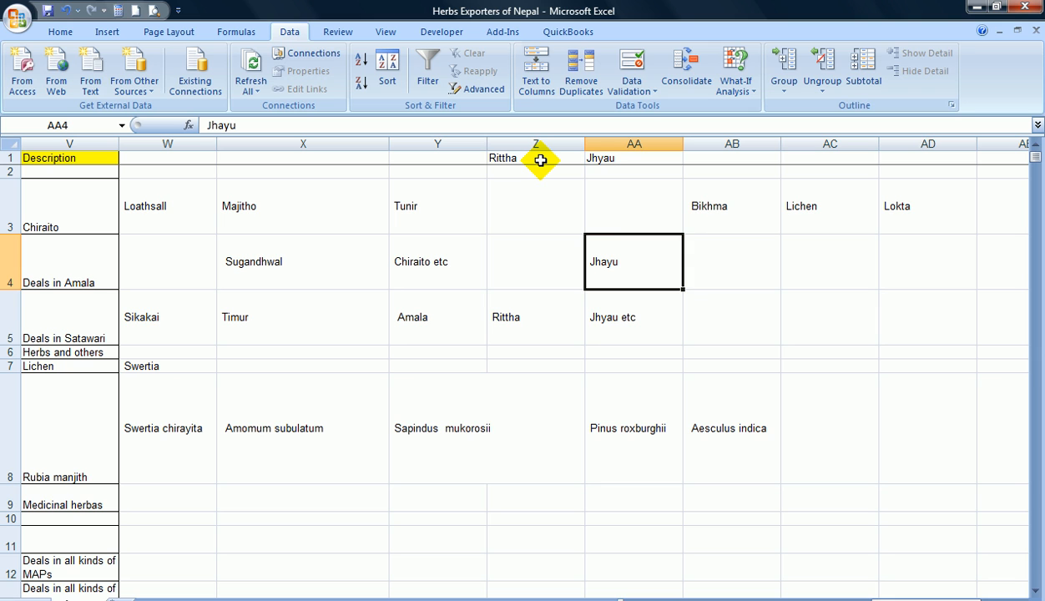
Review the herbs in rows 3 to 5 and the headings in row 1 to see which columns still need arranging
key("Up")
key("Up")
key("Up")
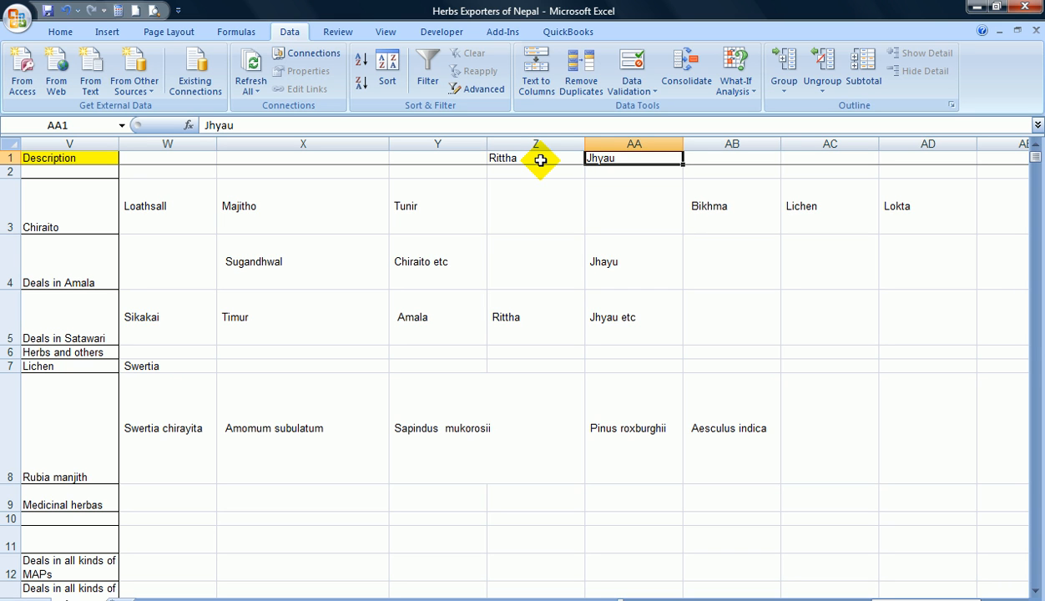
key("Down")
key("Down")
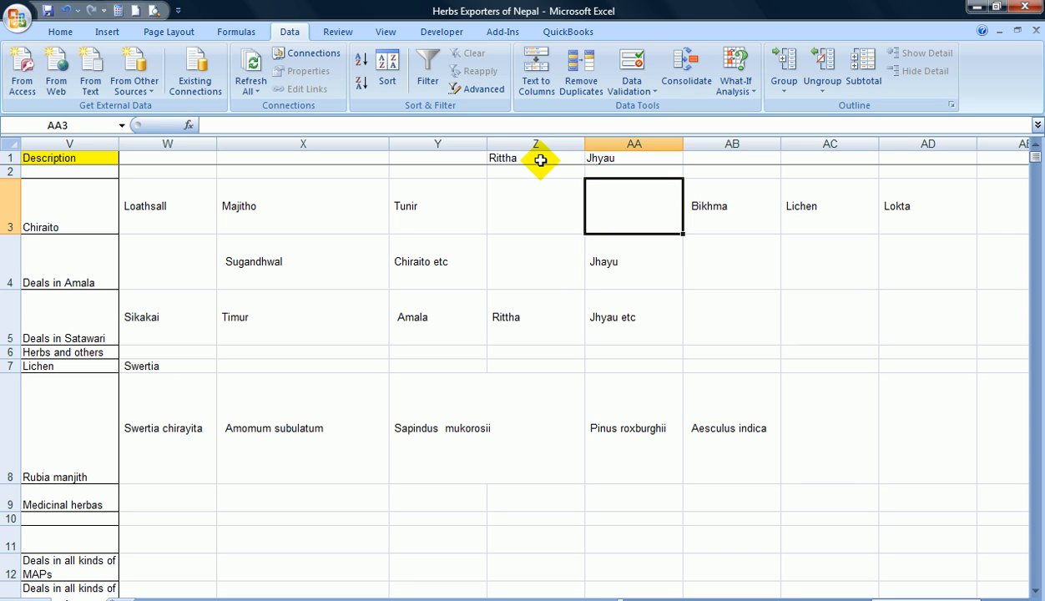
key("Left")
key("Left")
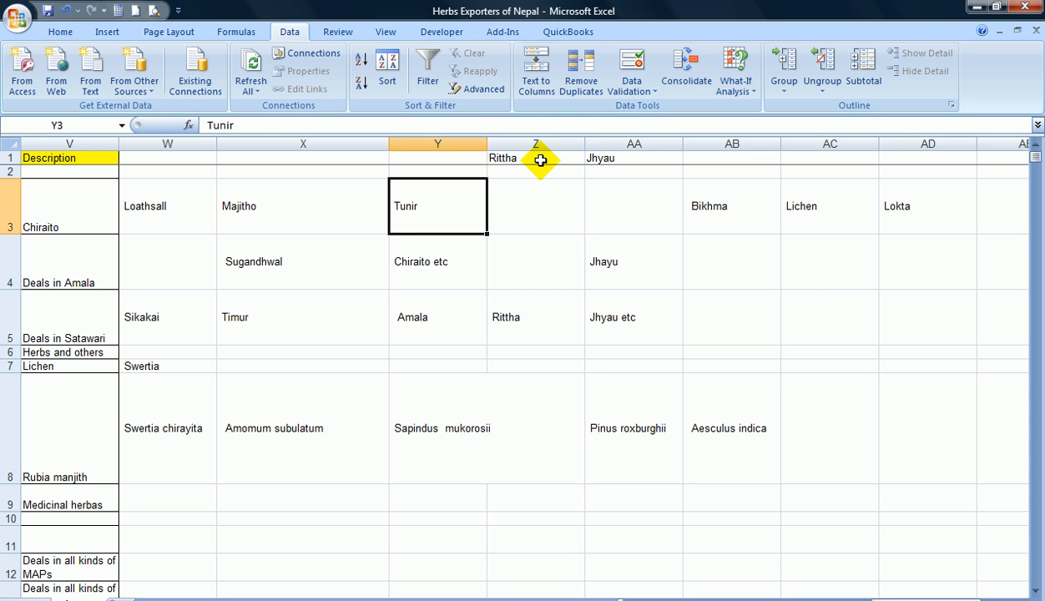
key("Down")
key("Down")
key("Left")
key("Left")
key("Left")
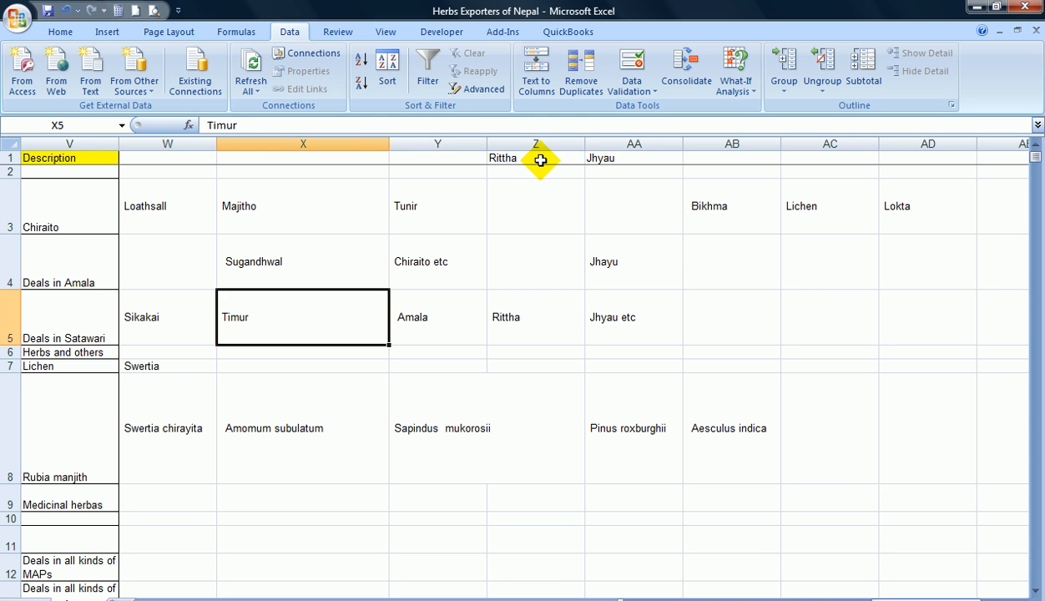
key("Right")
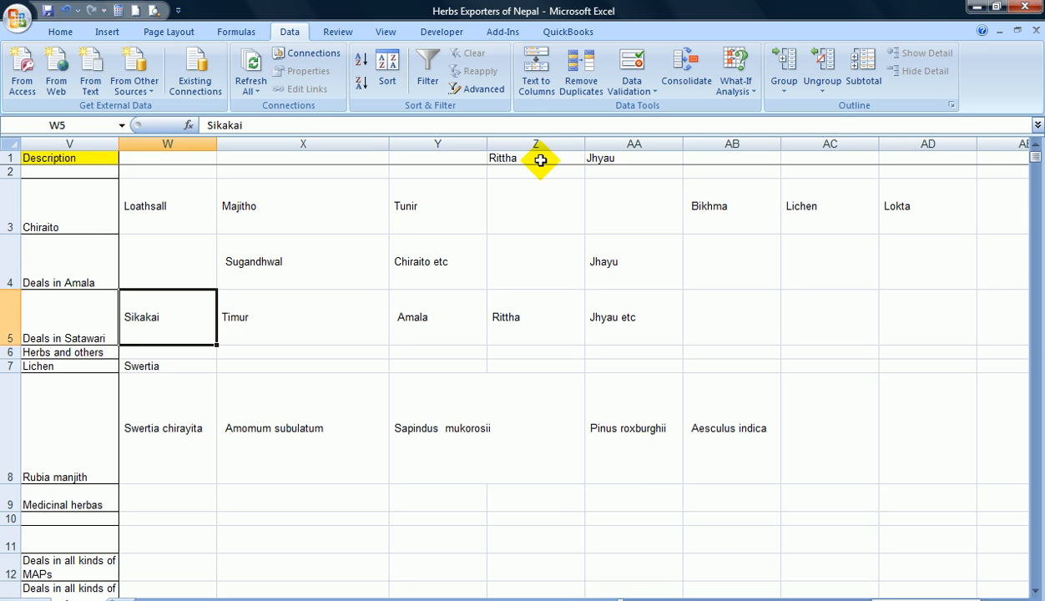
key("Up")
key("Up")
key("Up")
key("Up")
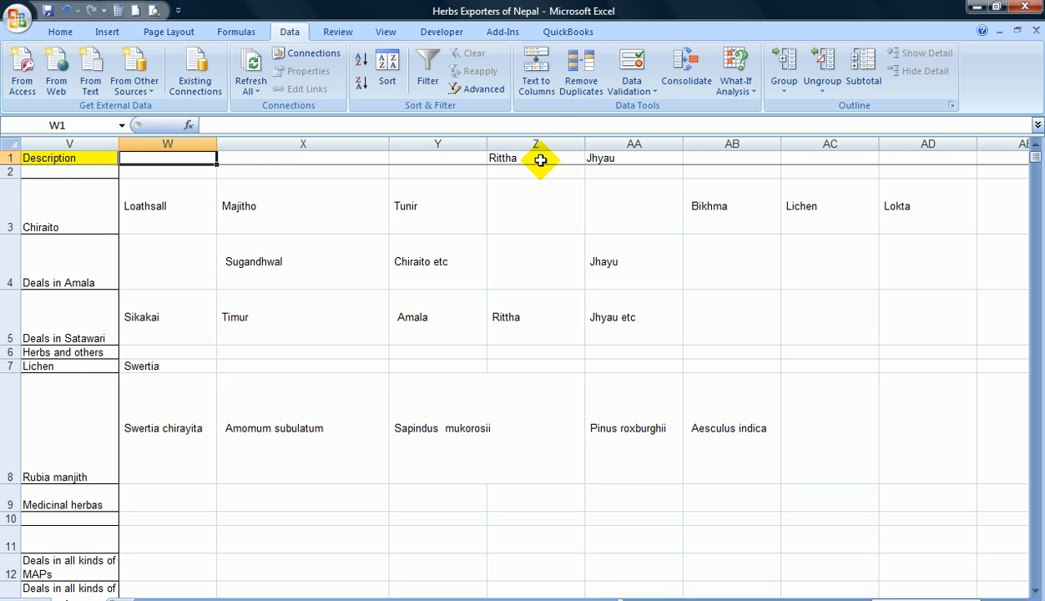
key("Down")
key("Down")
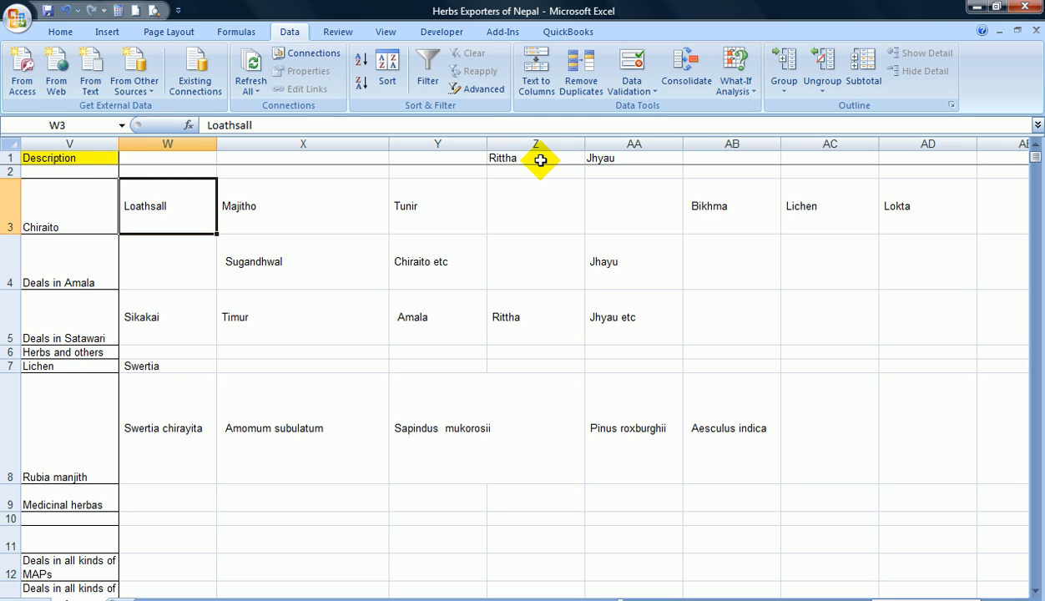
Check the herb entries in column W from the first rows down to row 29
key("Down")
key("Down")
key("Down")
key("Down")
key("Down")
key("Down")
key("Up")
key("Up")
key("Up")
key("Up")
key("Up")
key("Up")
key("Up")
key("Up")
key("Down")
key("Down")
key("Down")
key("Down")
key("Down")
key("Down")
key("Down")
key("Down")
key("Down")
key("Down")
key("Down")
key("Down")
key("Down")
key("Down")
key("Down")
key("Down")
key("Down")
key("Down")
key("Down")
key("Down")
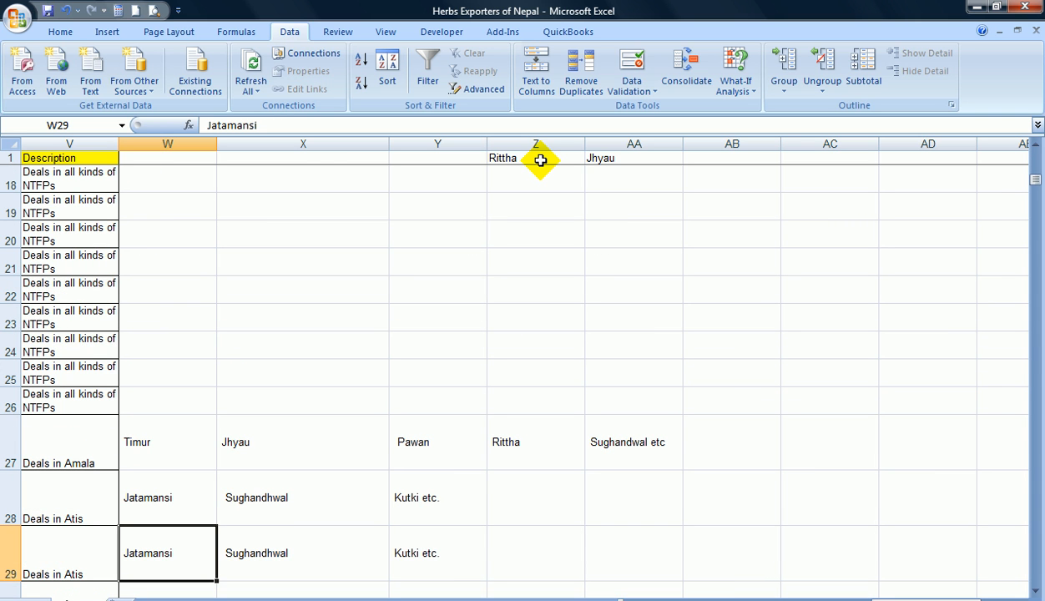
key("Up")
key("Up")
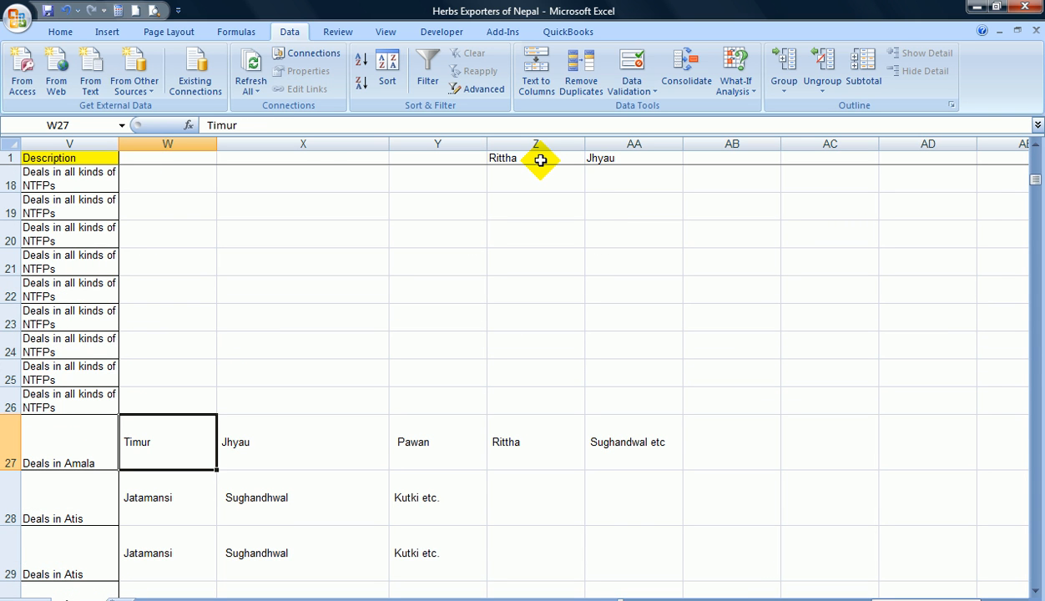
key("Up")
key("Up")
key("Up")
key("Up")
key("Up")
key("Up")
key("Up")
key("Up")
key("Up")
key("Up")
key("Up")
key("Up")
key("Up")
key("Up")
key("Up")
key("Up")
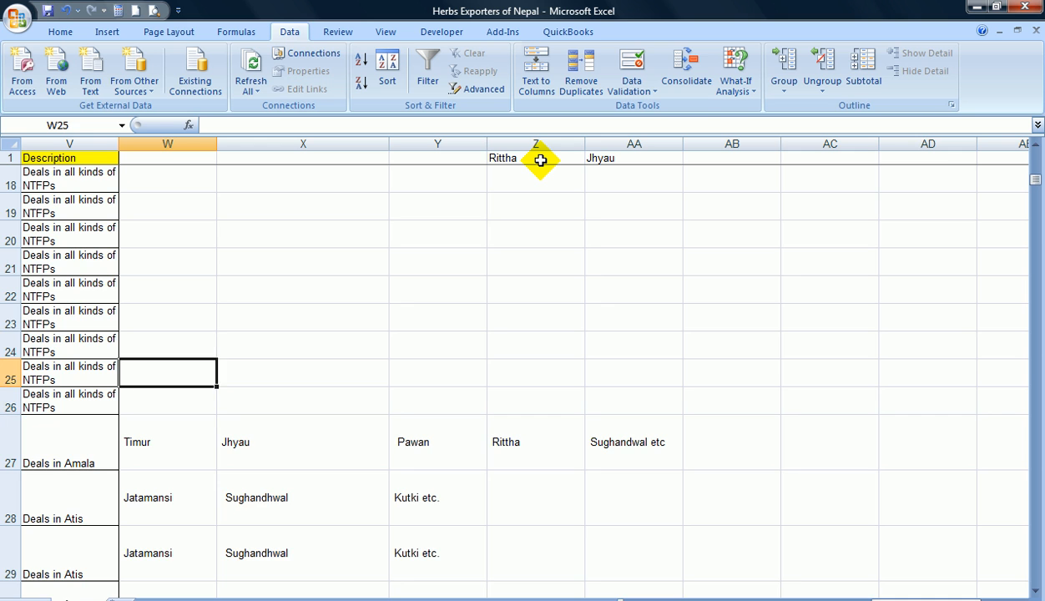
Review the row 1 headings and the first herb entries in columns W to Y to find where a heading is missing
key("Up")
key("Up")
key("Up")
key("Up")
key("Up")
key("Up")
key("Up")
key("Up")
key("Up")
key("Up")
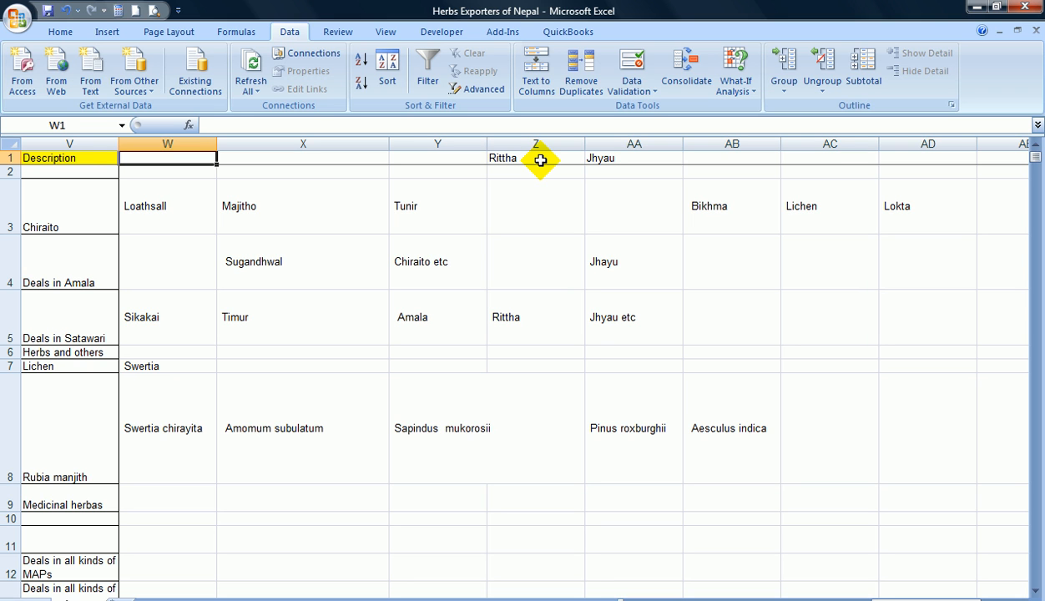
key("Right")
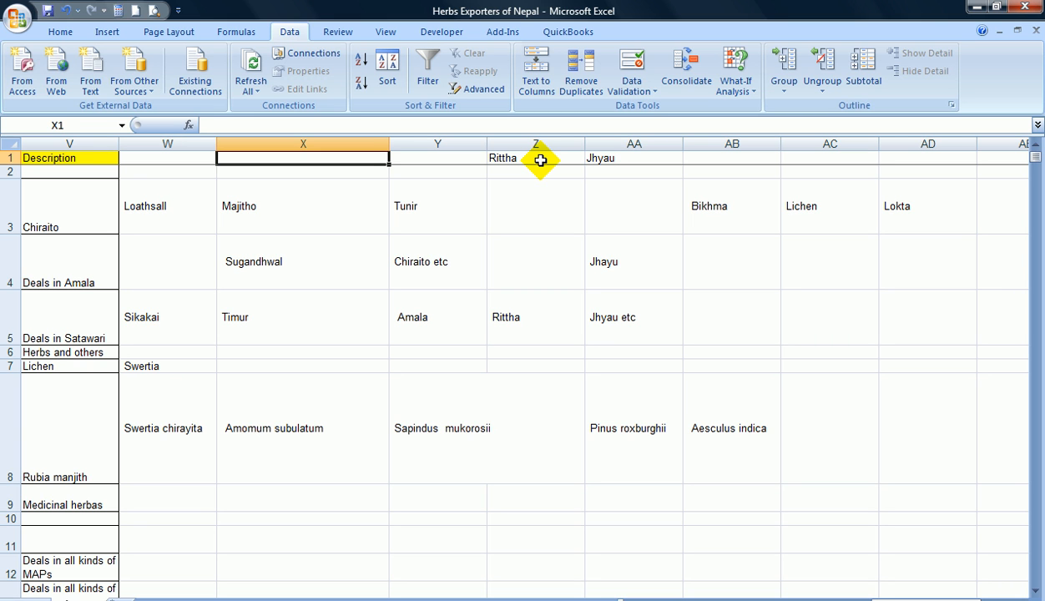
key("Right")
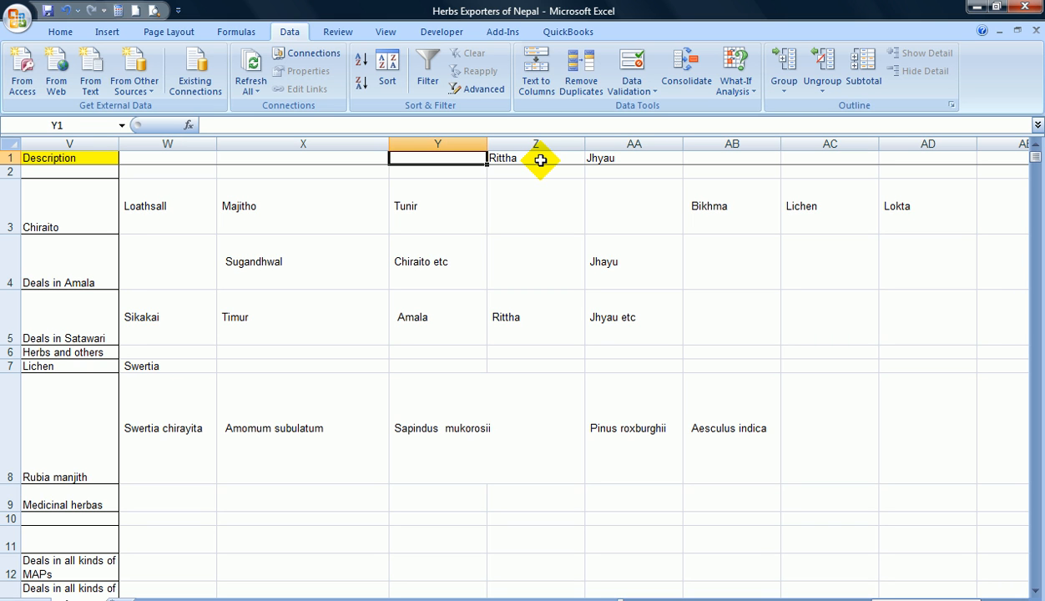
key("Down")
key("Down")
key("Down")
key("Down")
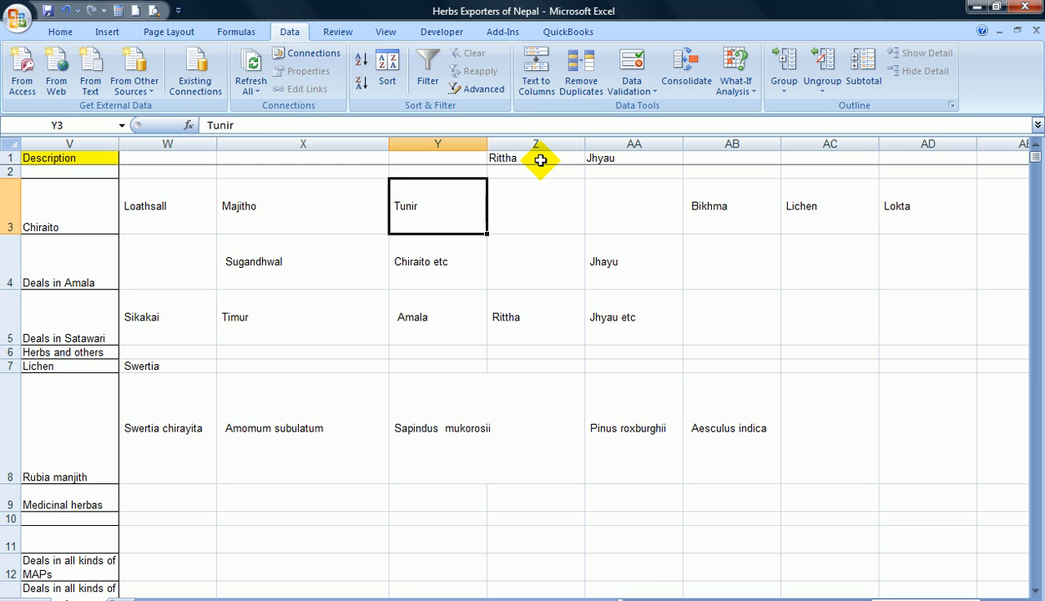
key("Left")
key("Up")
key("Up")
key("Up")
key("Up")
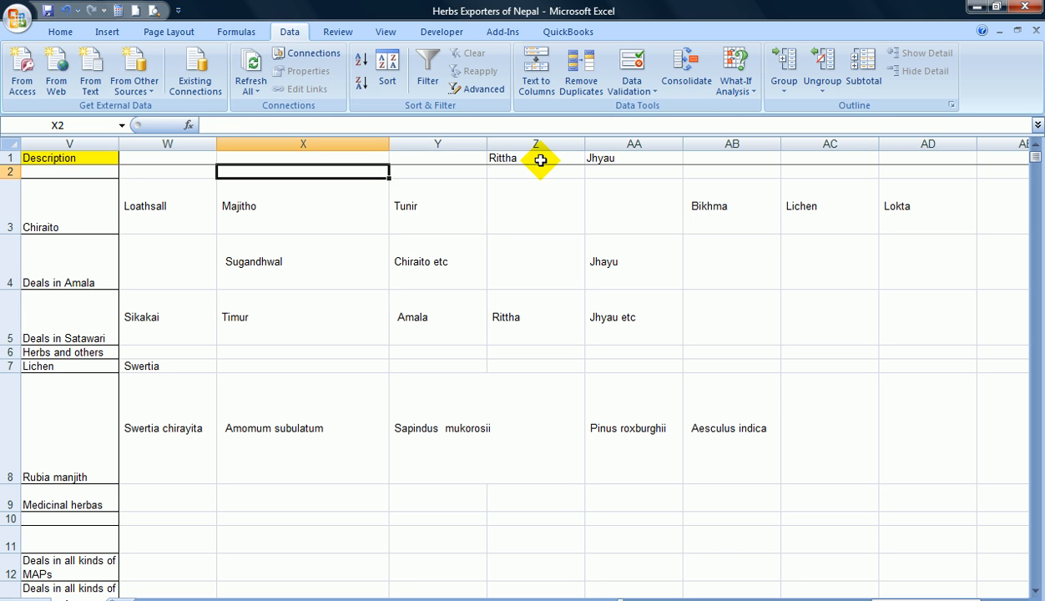
Insert a blank column at X and enter the heading "Timur" in X1
left_click(338, 138)
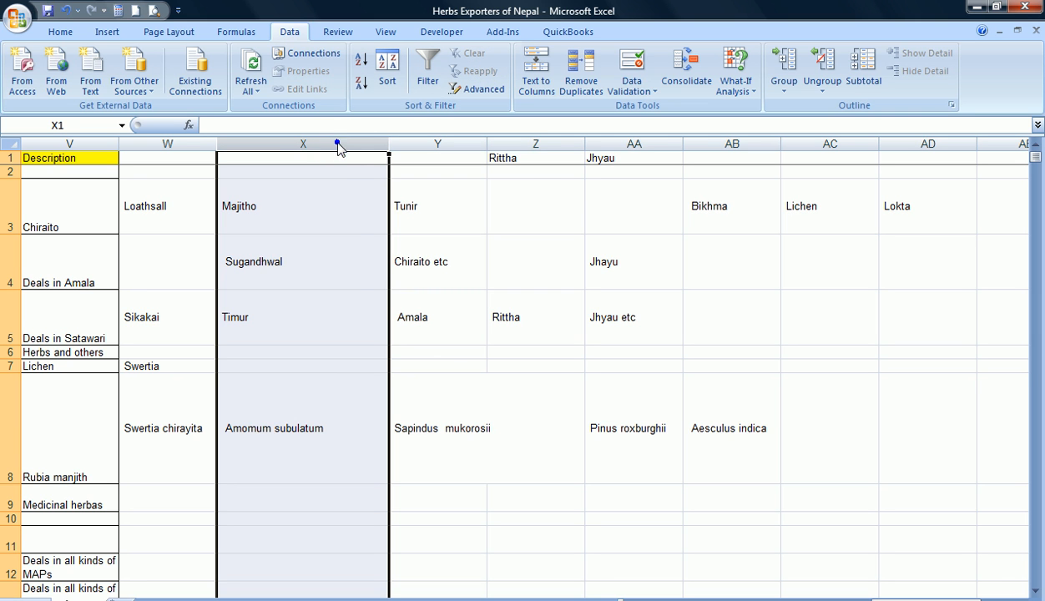
right_click(337, 138)
left_click(394, 237)
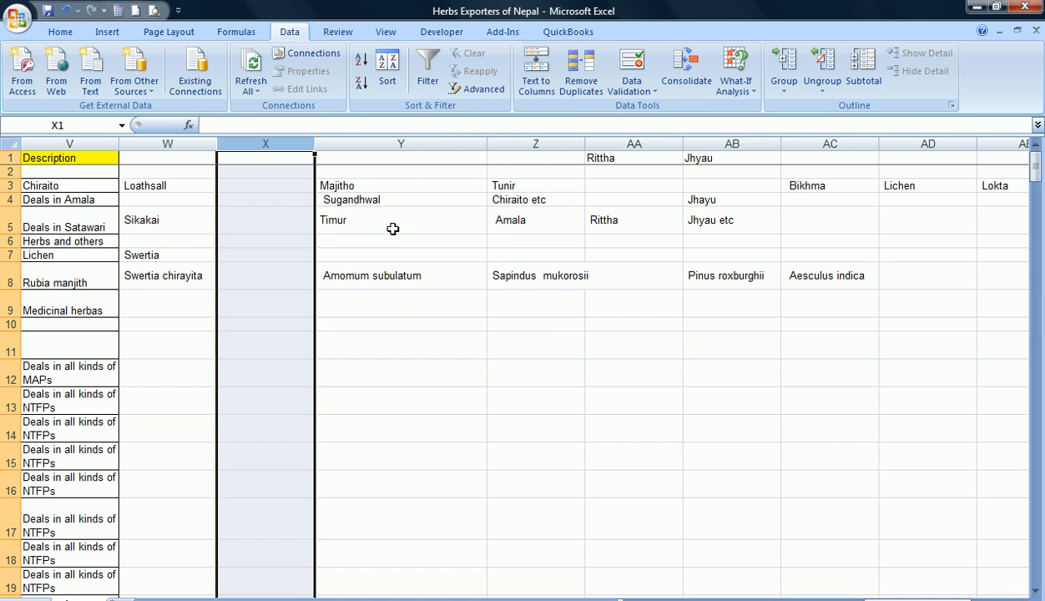
left_click(285, 161)
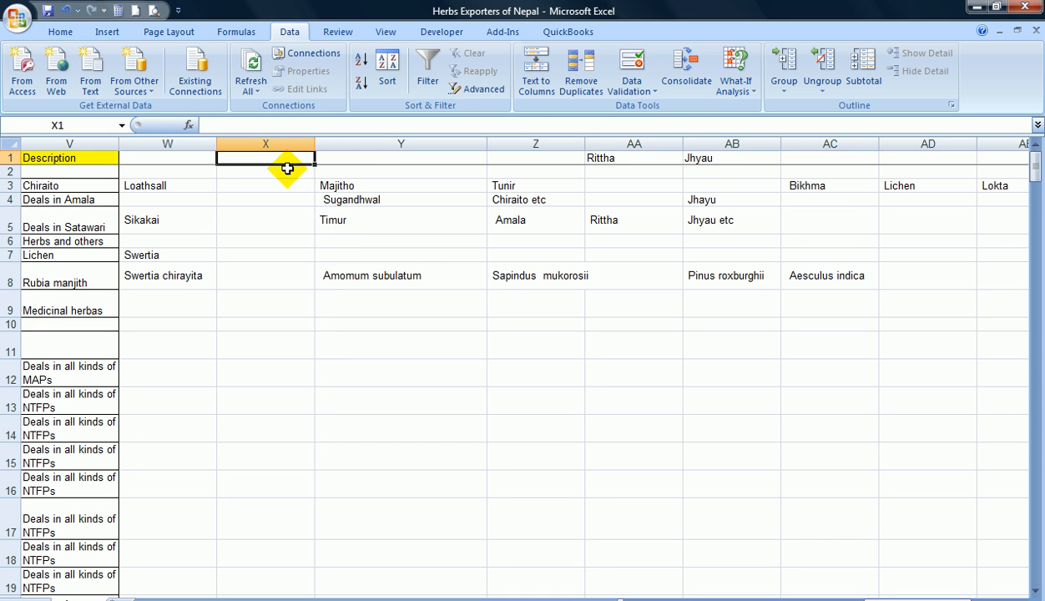
type("Timur")
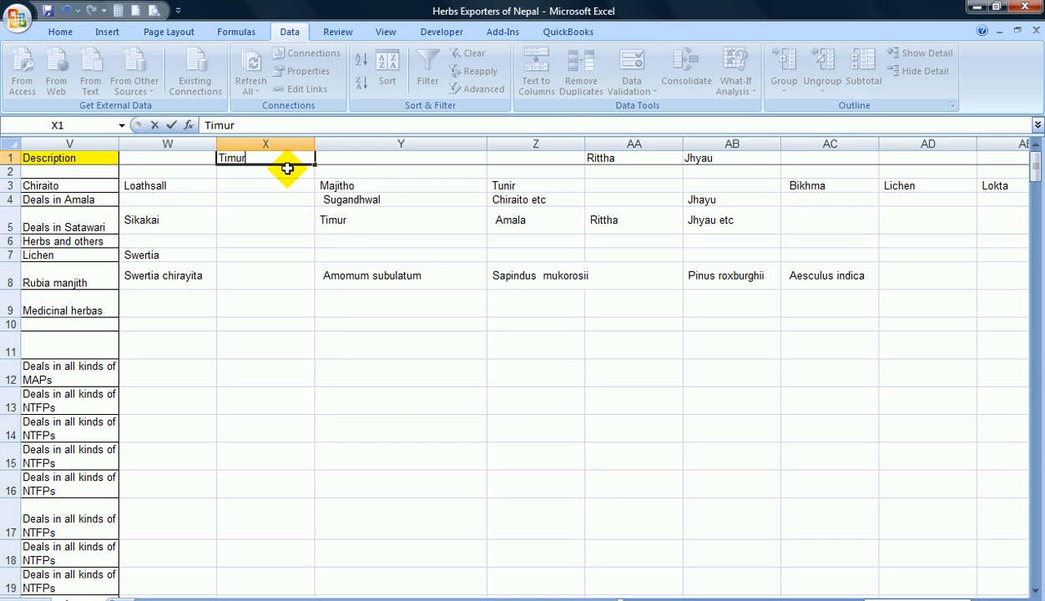
Move the "Timur" entry from Y5 into the Timur column at X5
key("Down")
key("Down")
key("Down")
key("Down")
key("Right")
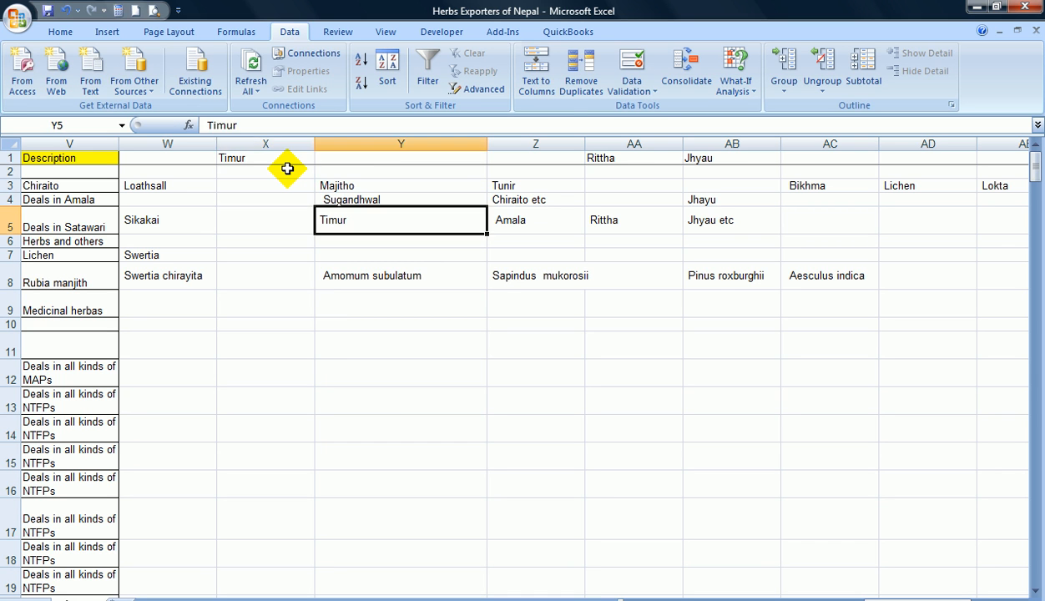
key("ctrl+x")
key("Left")
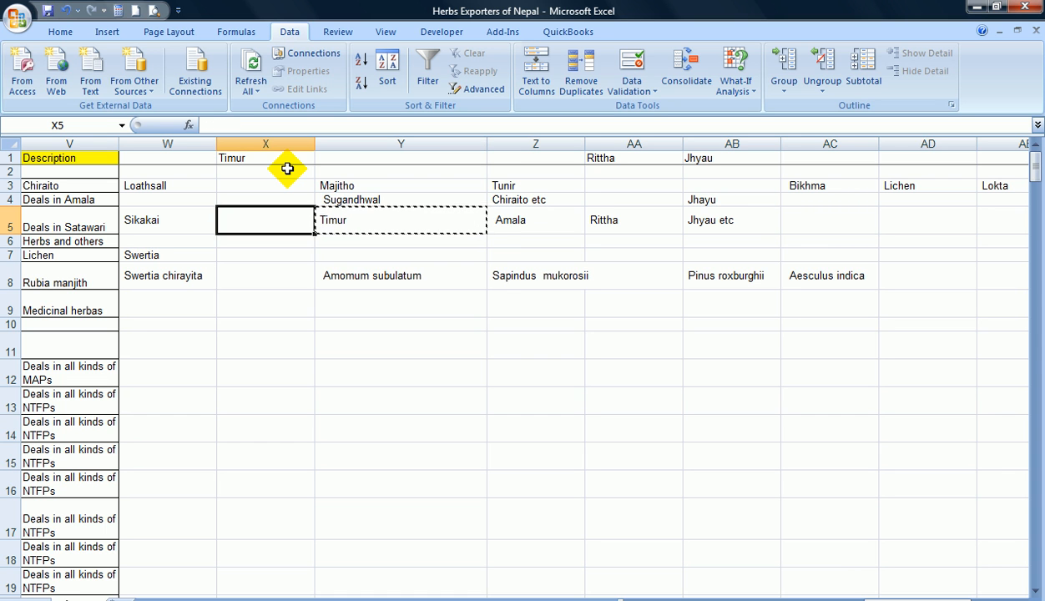
key("ctrl+v")
Check the herb entries around the Timur column from row 5 down to row 35
key("Down")
key("Down")
key("Down")
key("Down")
key("Down")
key("Down")
key("Down")
key("Down")
key("Down")
key("Down")
key("Down")
key("Down")
key("Down")
key("Down")
key("Down")
key("Down")
key("Down")
key("Down")
key("Down")
key("Down")
key("Down")
key("Down")
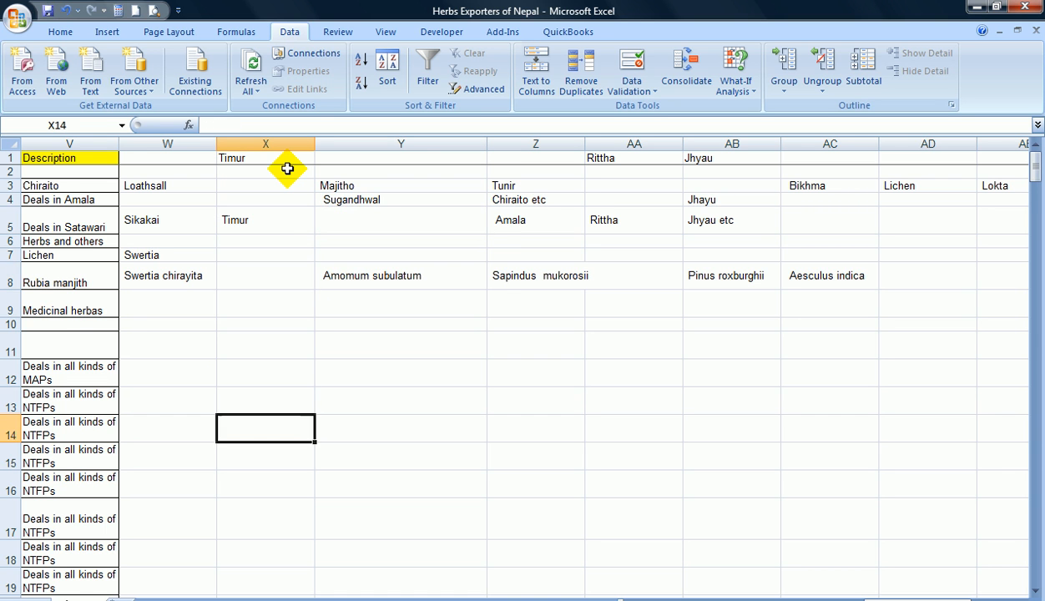
key("Down")
key("Down")
key("Down")
key("Down")
key("Down")
key("Down")
key("Down")
key("Down")
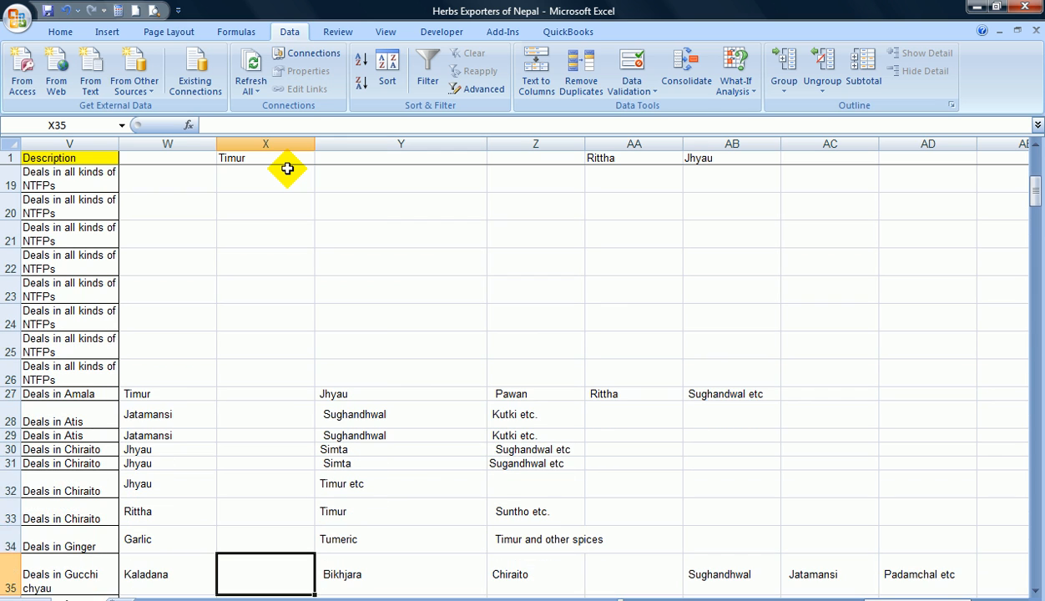
Move the "Sughandwal etc" entry from AB27 to AC27 to free the Jhyau column in that row
key("Up")
key("Up")
key("Up")
key("Up")
key("Up")
key("Up")
key("Up")
key("Up")
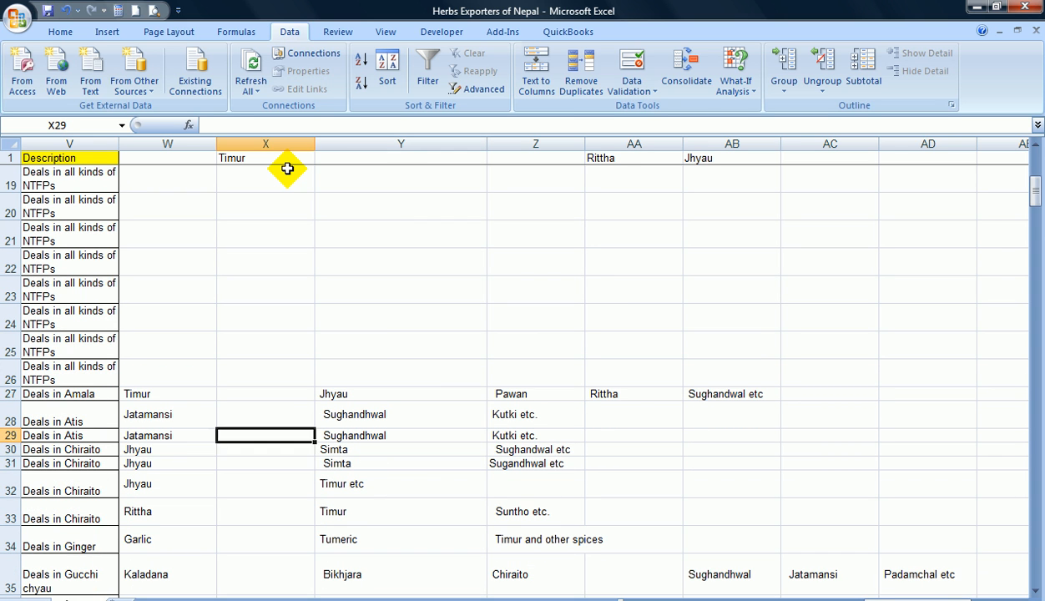
key("Right")
key("Right")
key("Right")
key("Right")
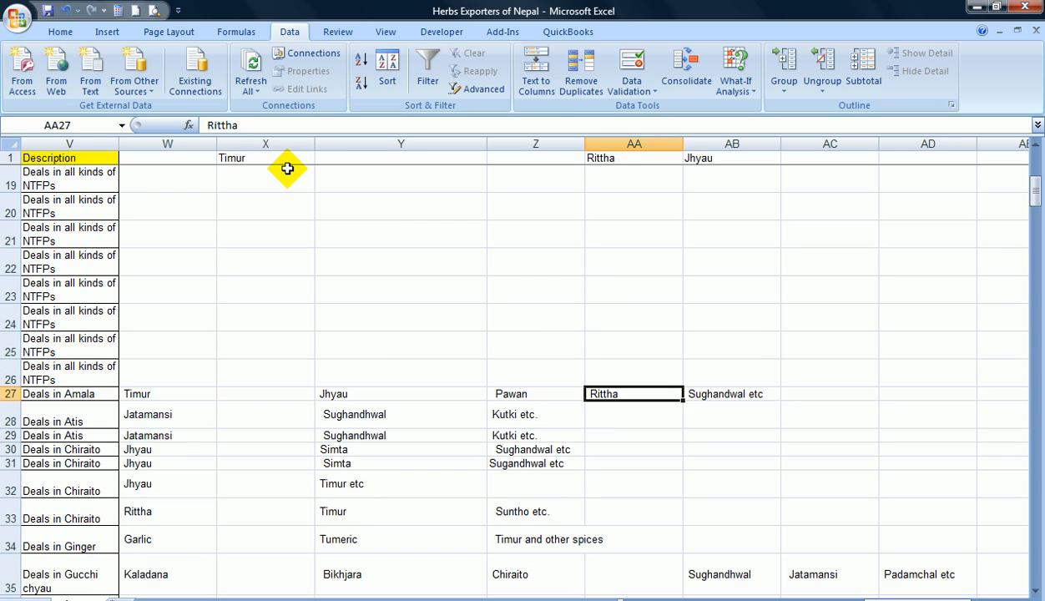
key("ctrl+x")
key("Right")
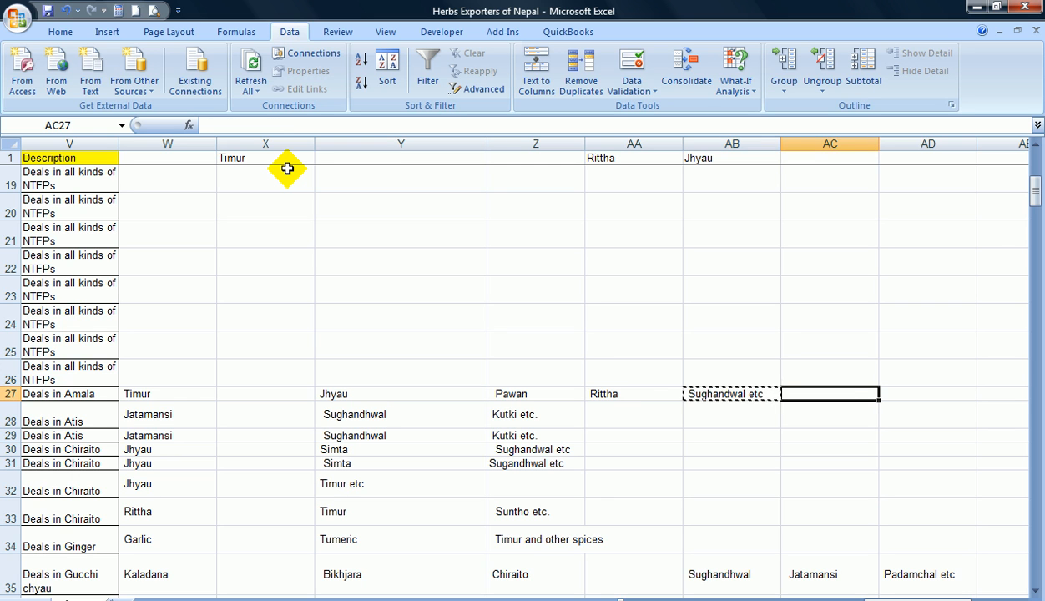
key("ctrl+v")
Move the "Jhyau" entry from Y27 into the Jhyau column at AB27
key("Left")
key("Left")
key("Left")
key("Left")
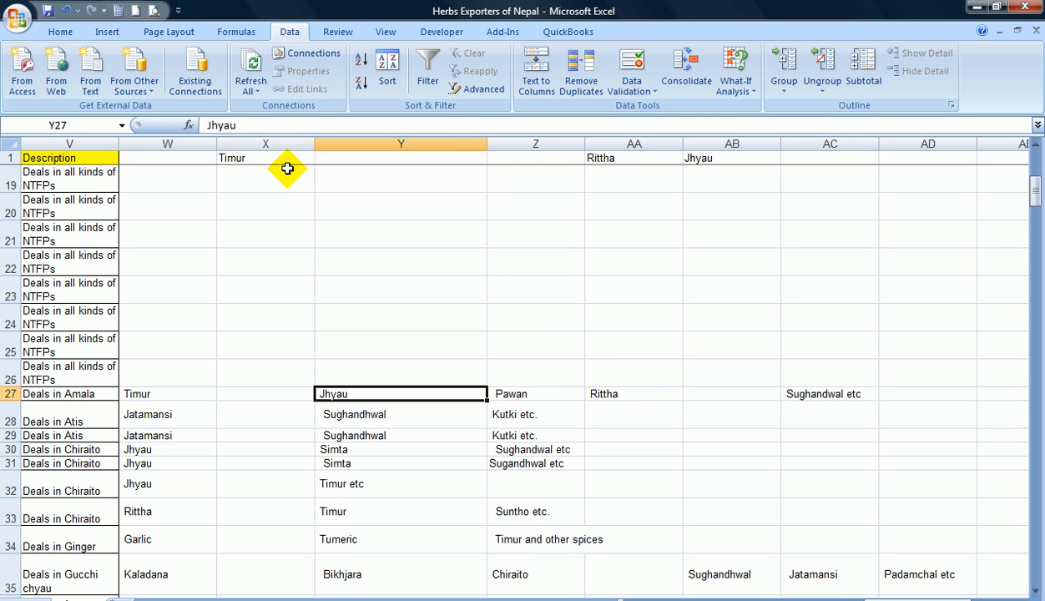
key("ctrl+x")
key("Right")
key("Right")
key("Right")
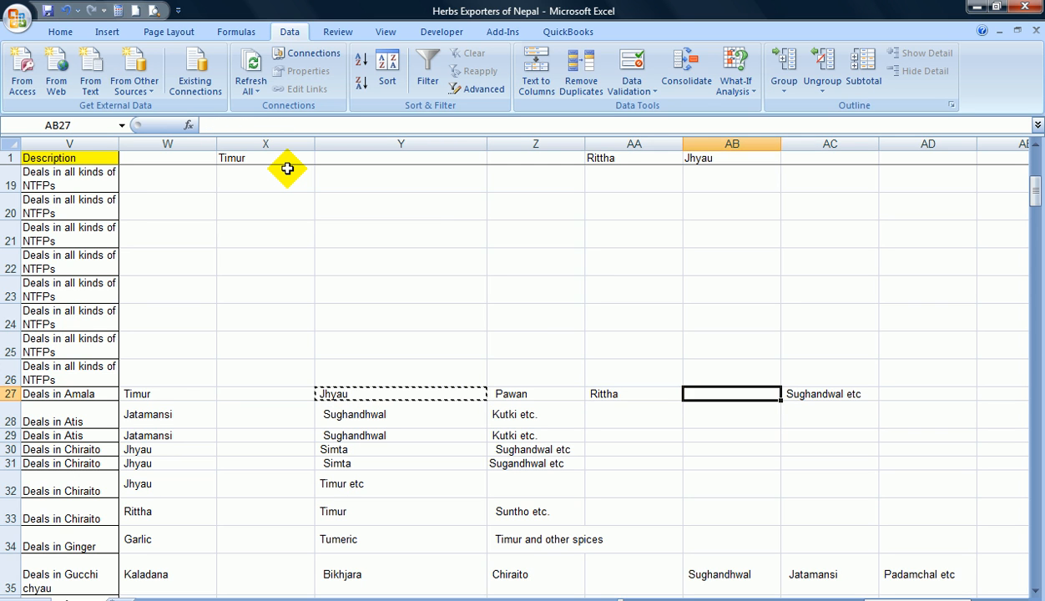
key("ctrl+v")
Move the "Timur" entry from W27 into the Timur column at X27
key("Left")
key("Left")
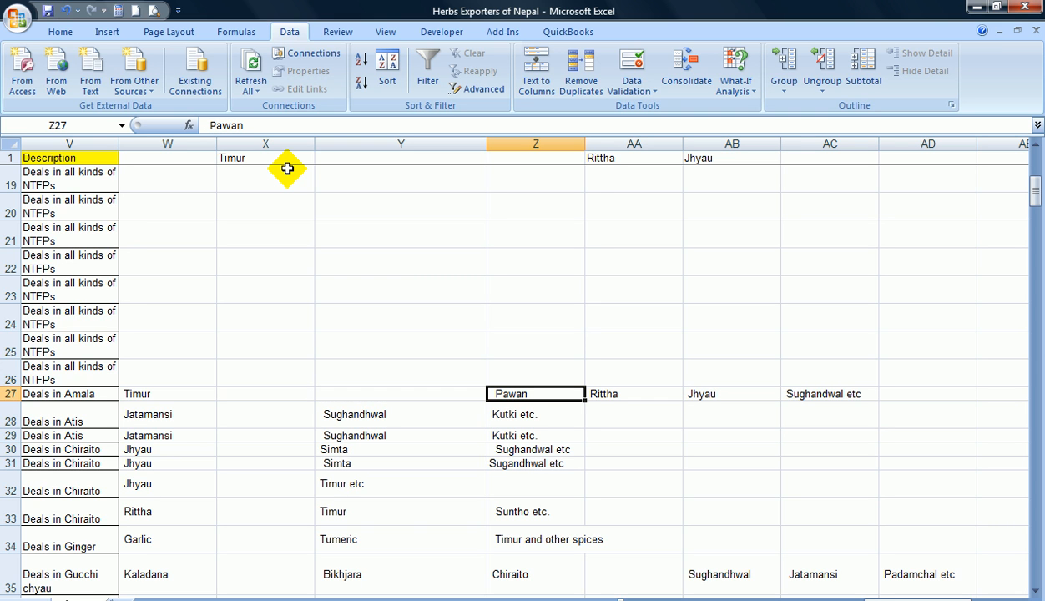
key("Left")
key("Left")
key("Left")
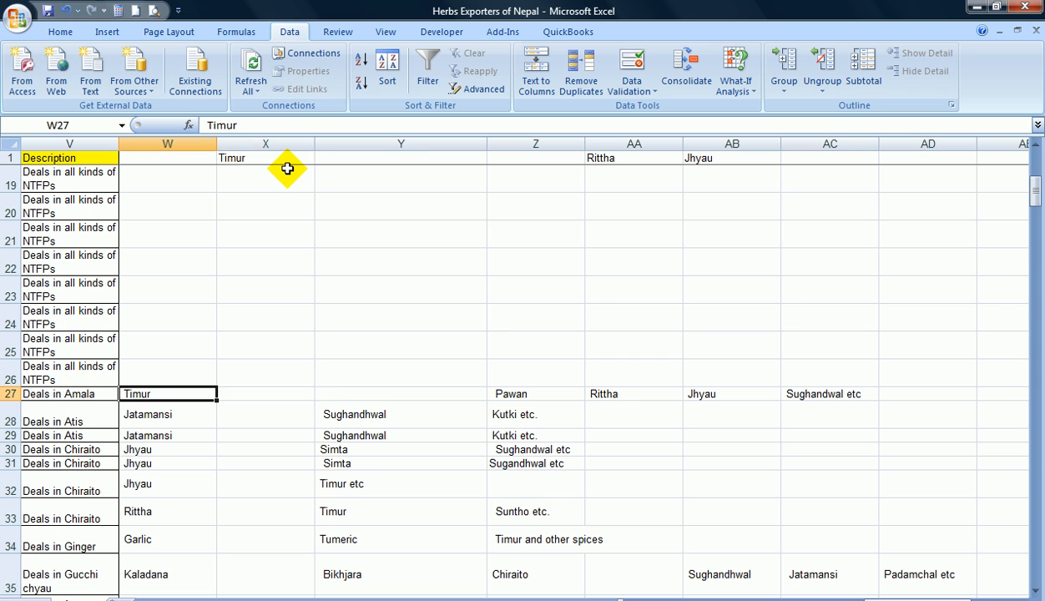
key("ctrl+x")
key("Right")
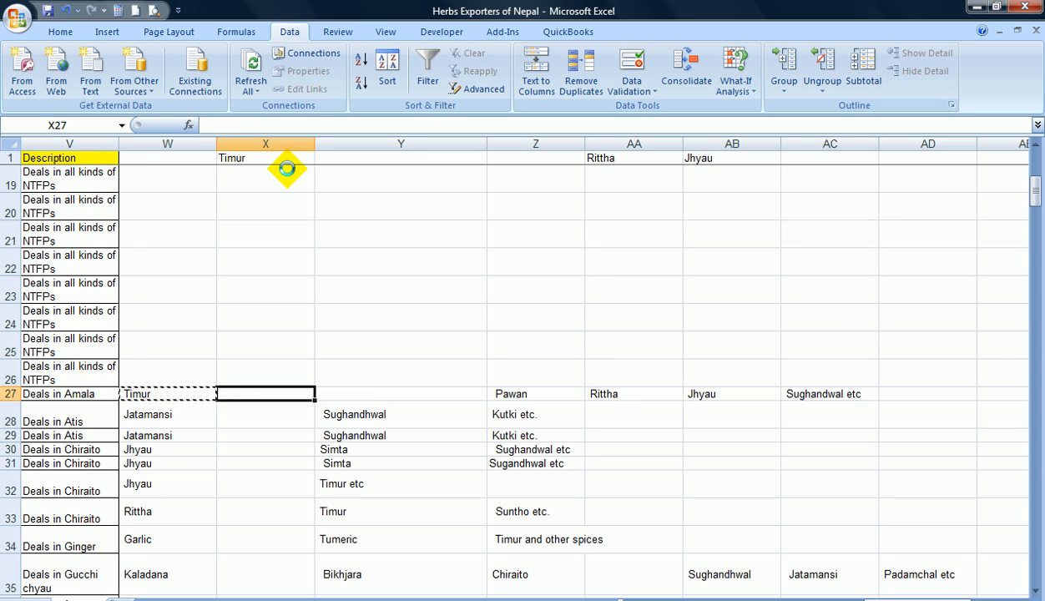
key("ctrl+v")
Move the three "Jhyau" entries in W30:W32 into the Jhyau column at AB30:AB32
key("Down")
key("Down")
key("Down")
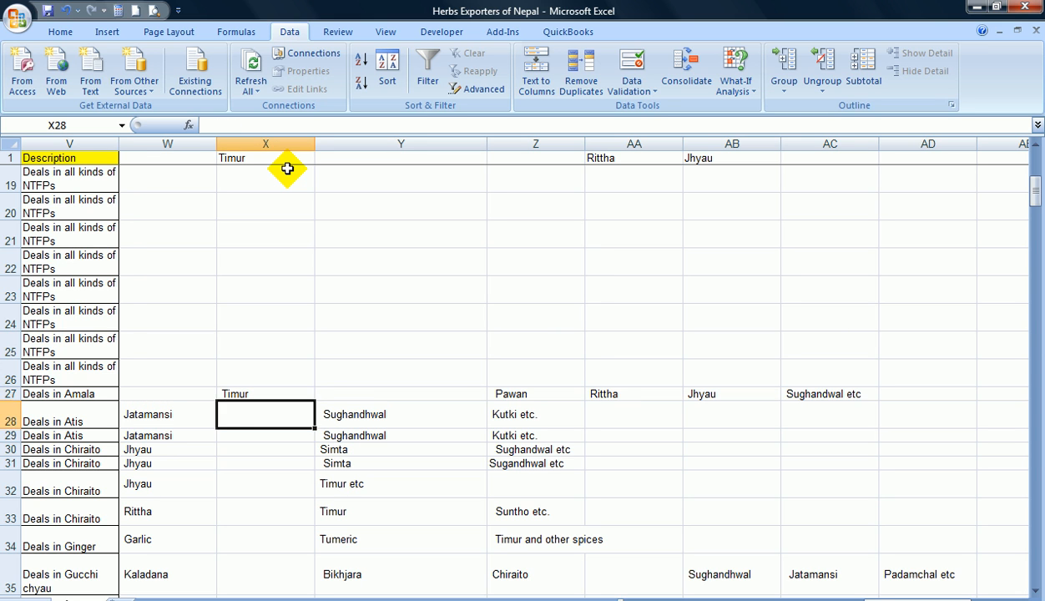
key("Left")
key("shift+Down")
key("shift+Down")
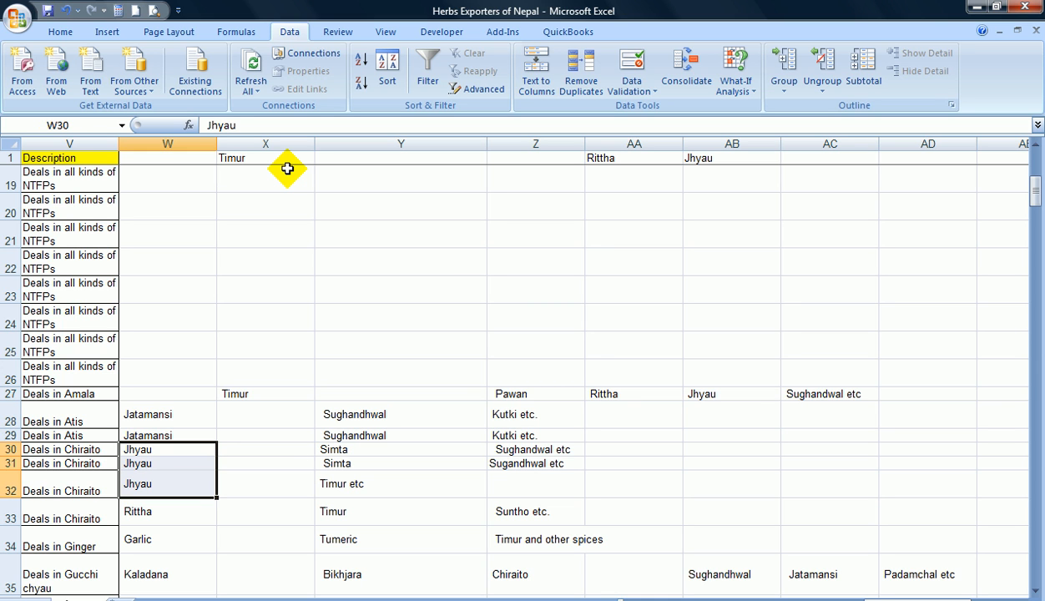
key("Right")
key("Right")
key("Right")
key("Right")
key("Right")
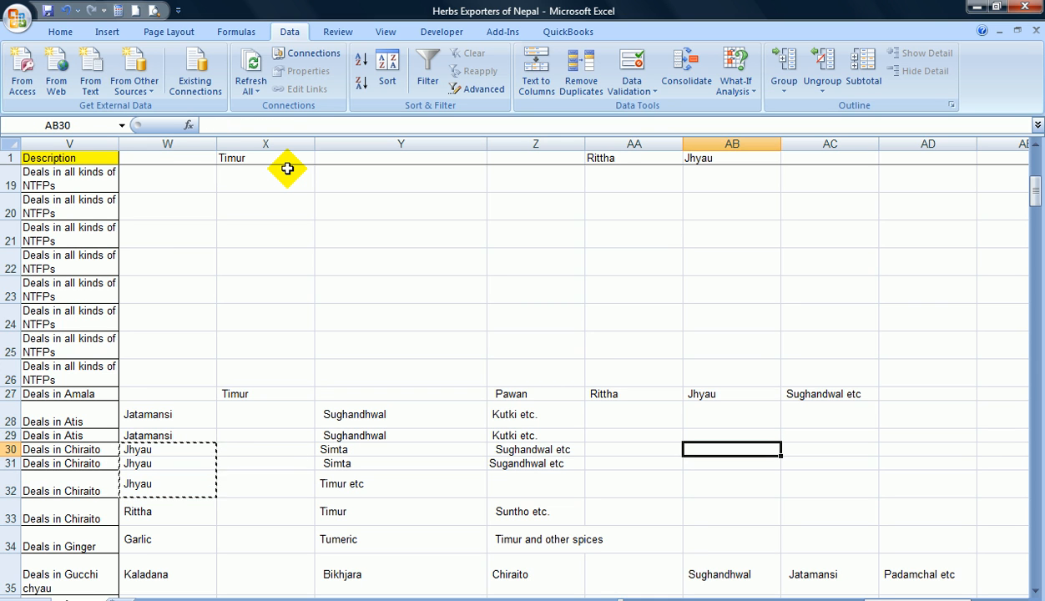
key("ctrl+v")
Move the "Rittha" entry from W33 into the Rittha column at AA33
key("Left")
key("Left")
key("Left")
key("Down")
key("Down")
key("Down")
key("Left")
key("Left")
key("ctrl+x")
key("Right")
key("Right")
key("Right")
key("Right")
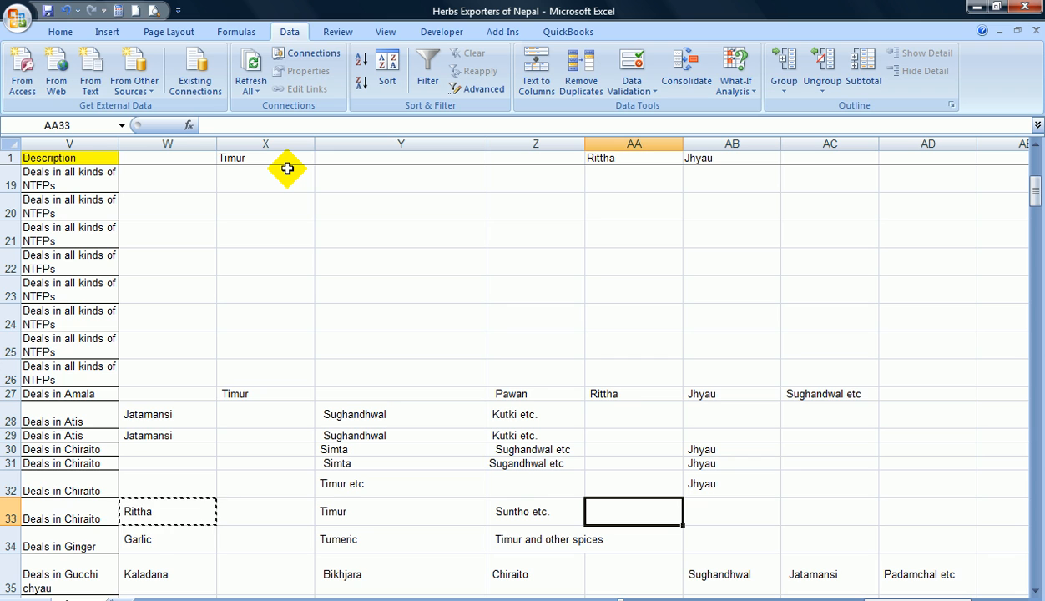
key("ctrl+v")
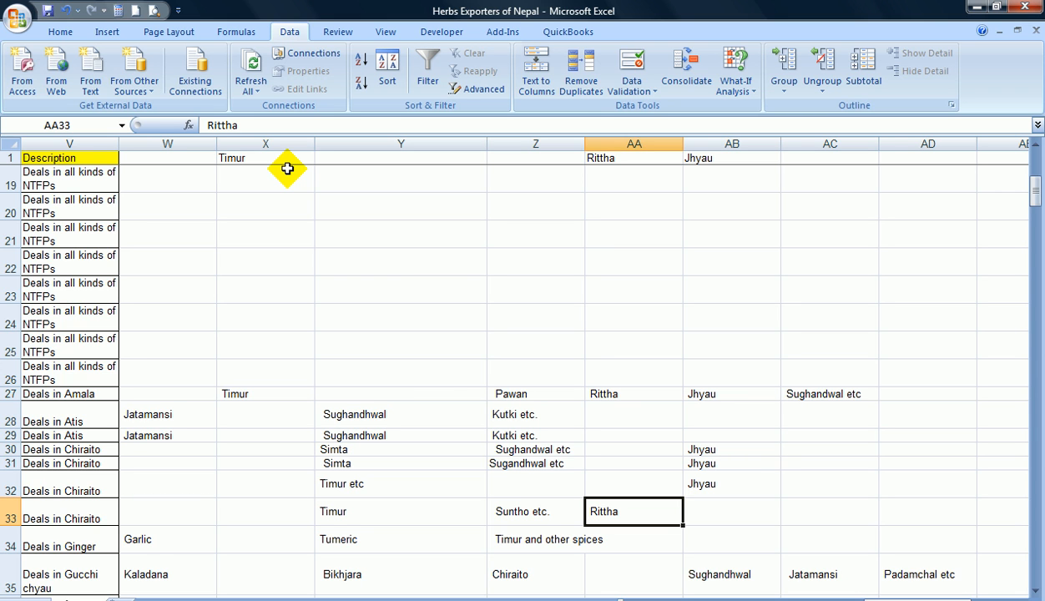
Go back up the Rittha column to row 1 and review the headings against the first herb rows
key("Up")
key("Up")
key("Up")
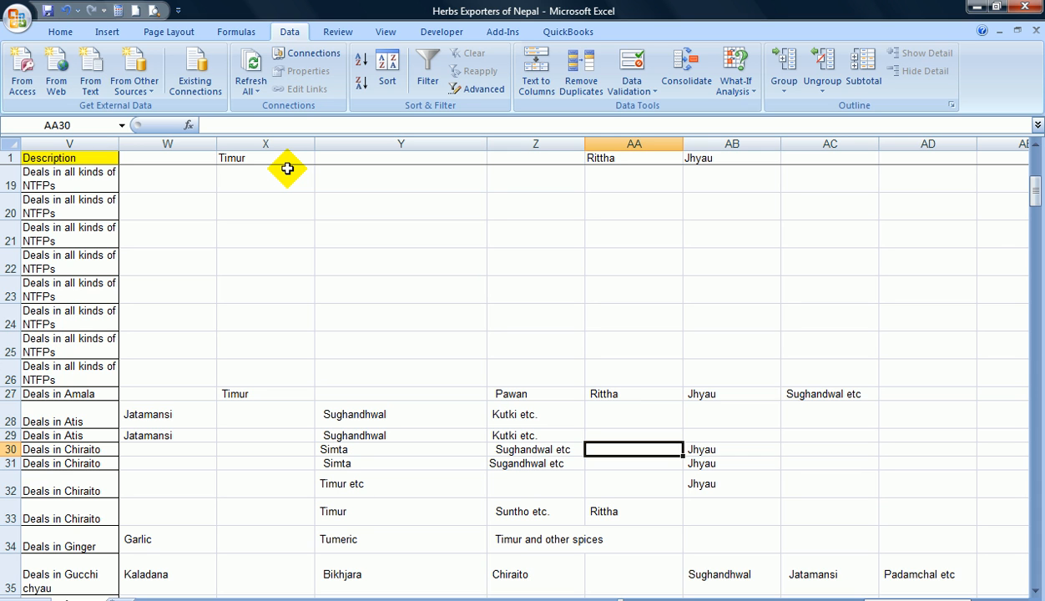
key("Up")
key("Up")
key("Up")
key("Up")
key("Up")
key("Up")
key("Up")
key("Up")
key("Up")
key("Up")
key("Up")
key("Up")
key("Up")
key("Up")
key("Up")
key("Up")
key("Up")
key("Up")
key("Up")
key("Up")
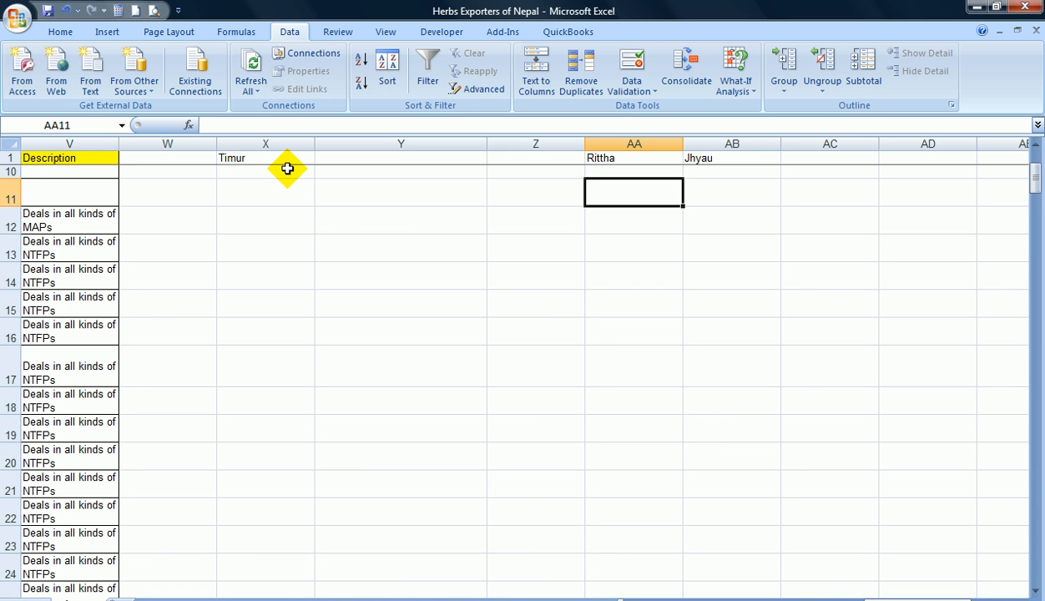
key("Up")
key("Up")
key("Up")
key("Up")
key("Up")
key("Up")
key("Up")
key("Up")
key("Up")
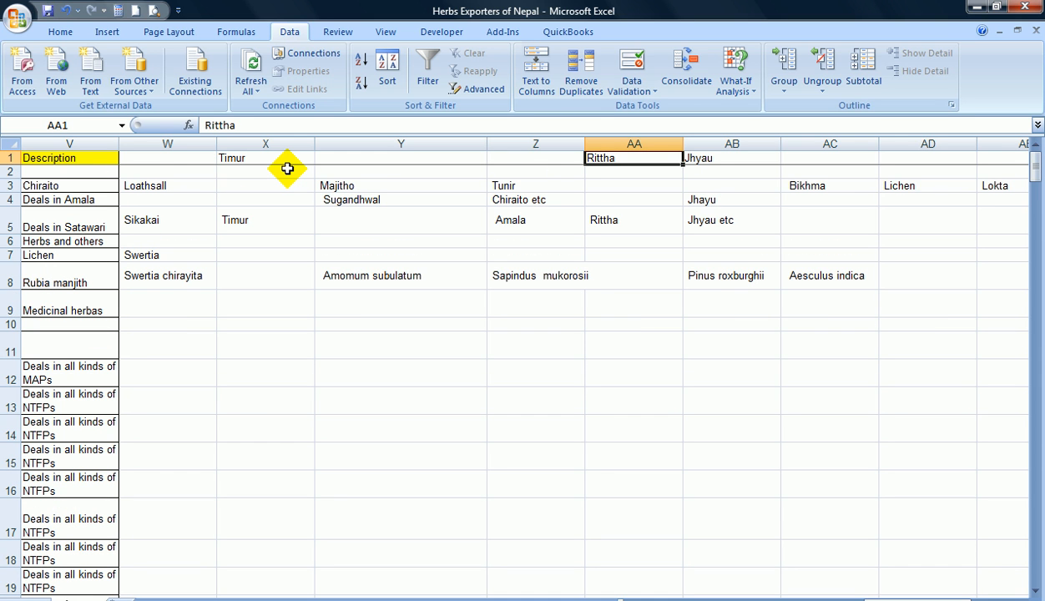
key("Left")
key("Down")
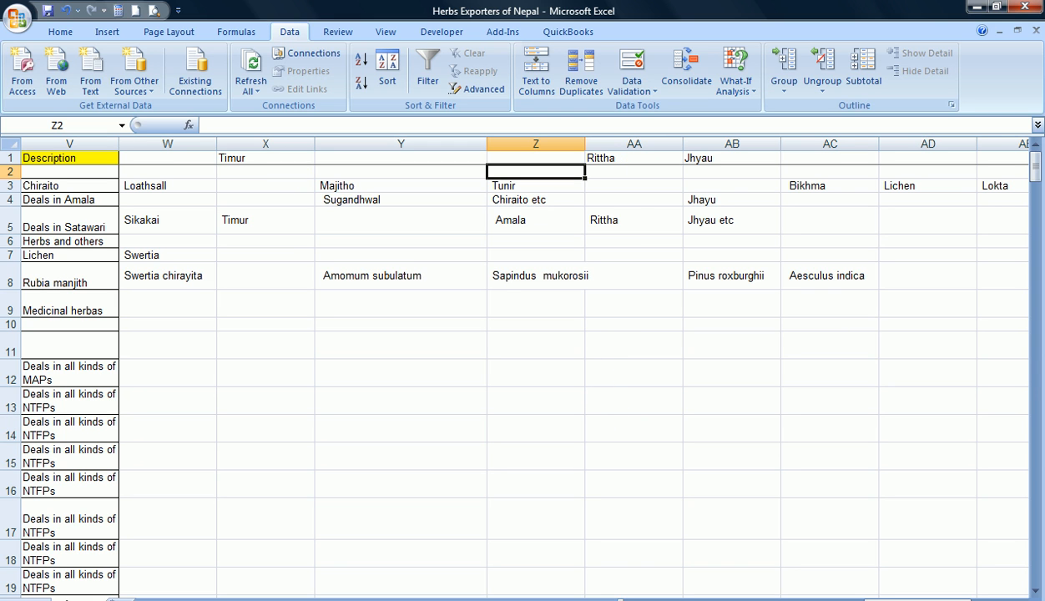
key("alt+Tab")
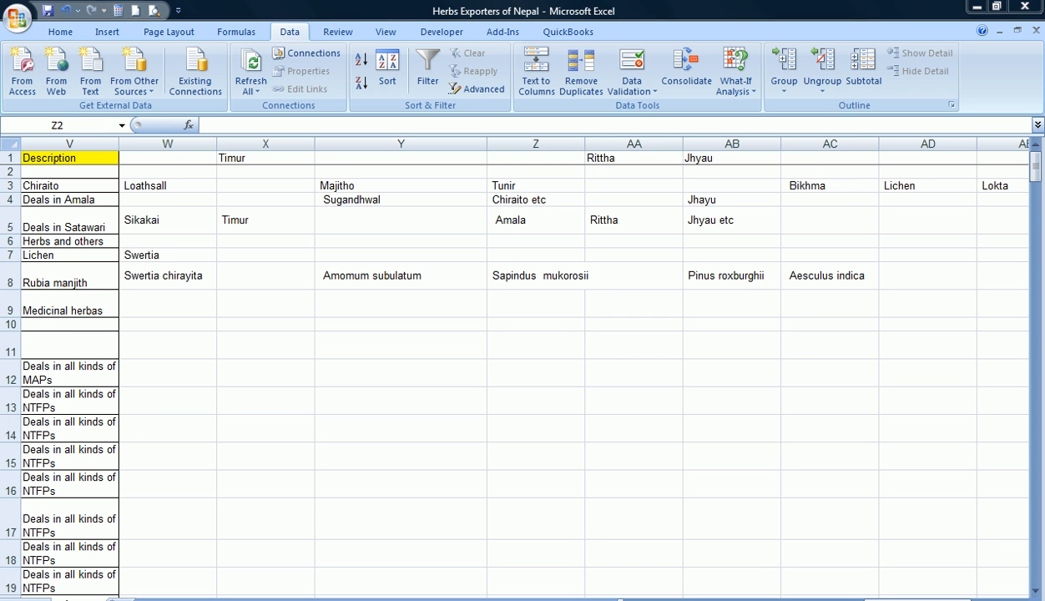